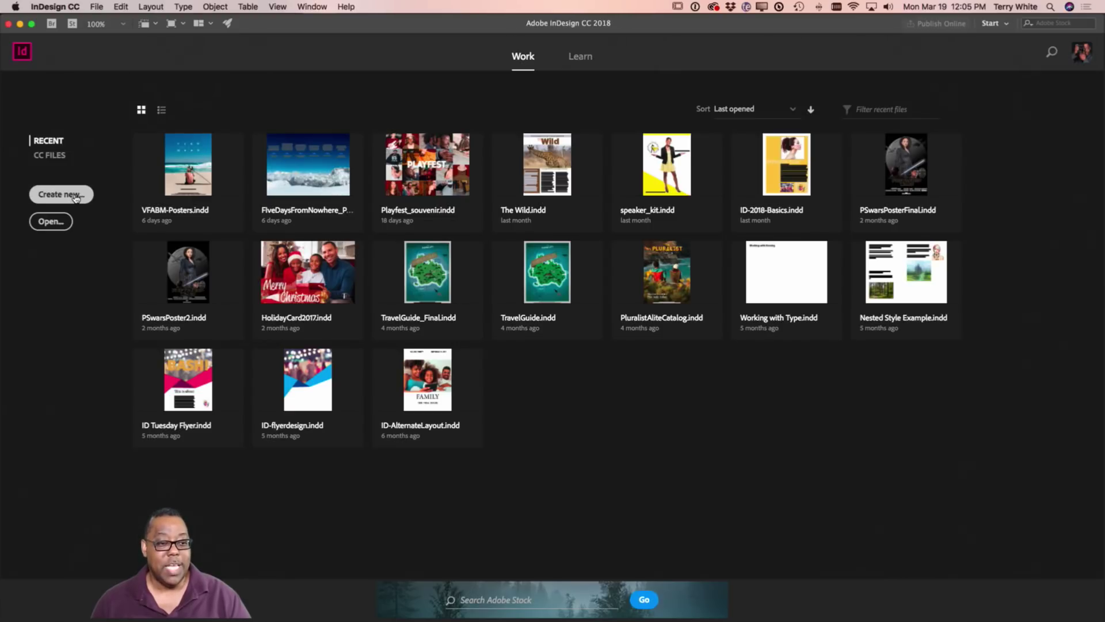
pyautogui.click(81, 198)
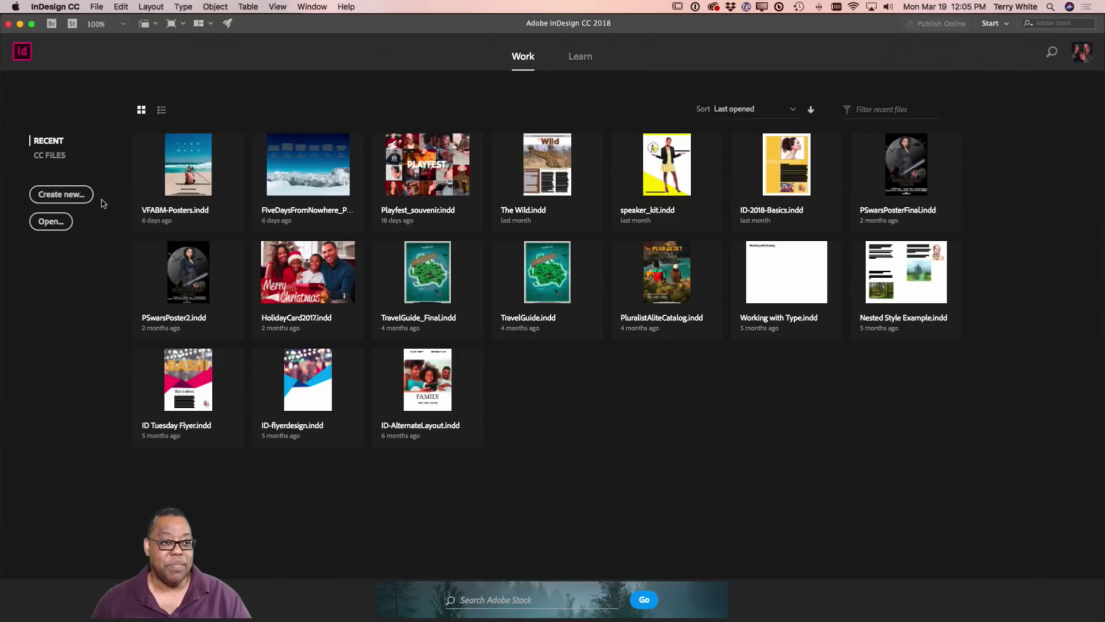
pyautogui.click(96, 6)
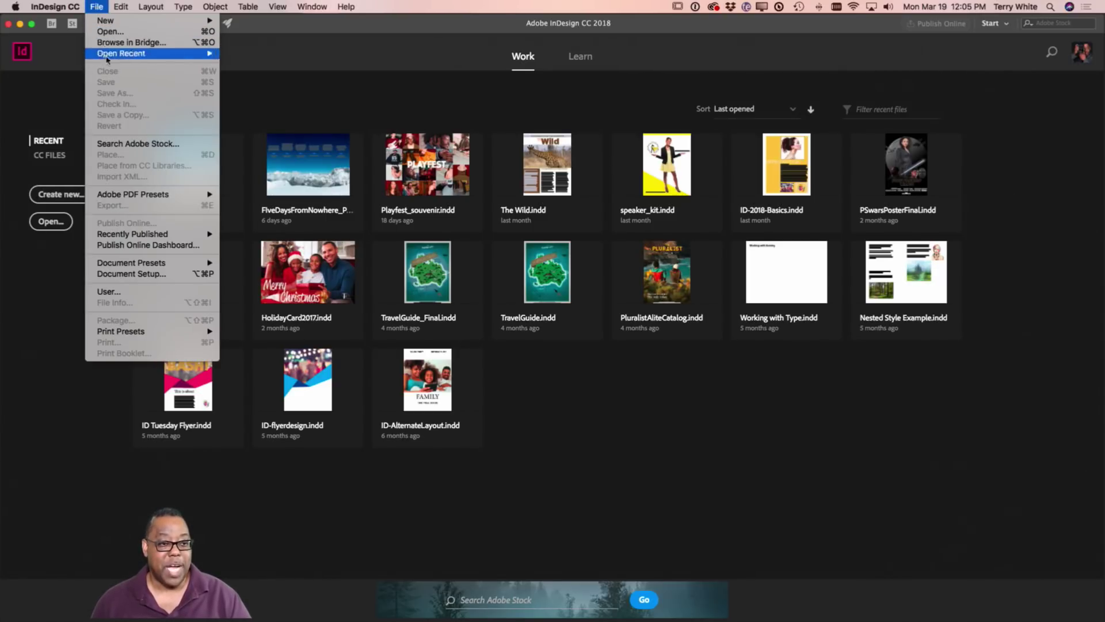
pyautogui.moveTo(132, 21)
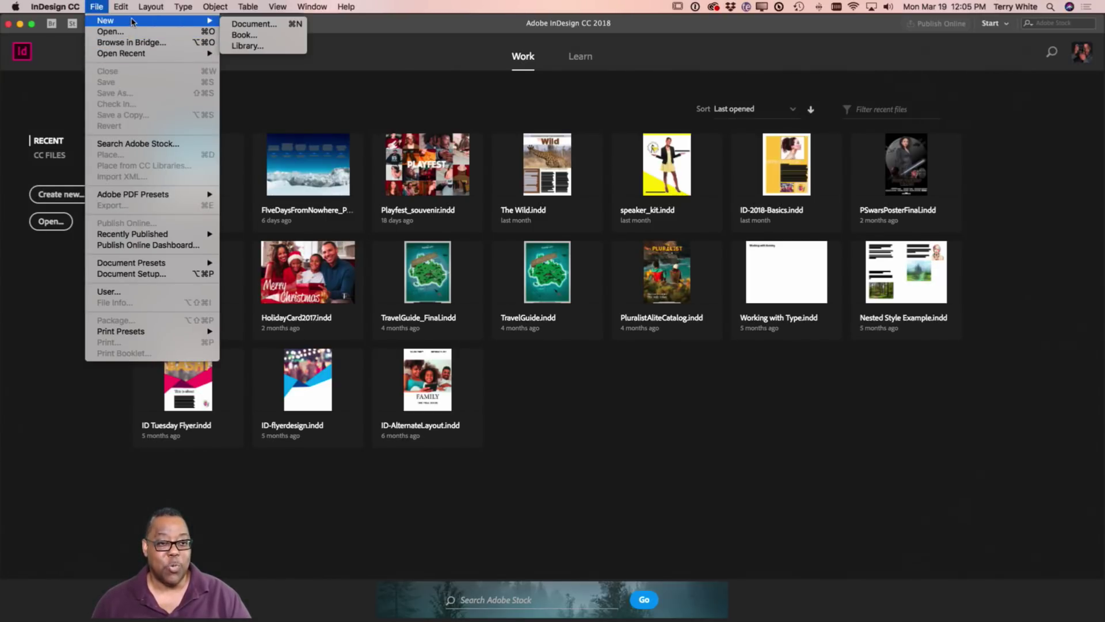
pyautogui.click(77, 162)
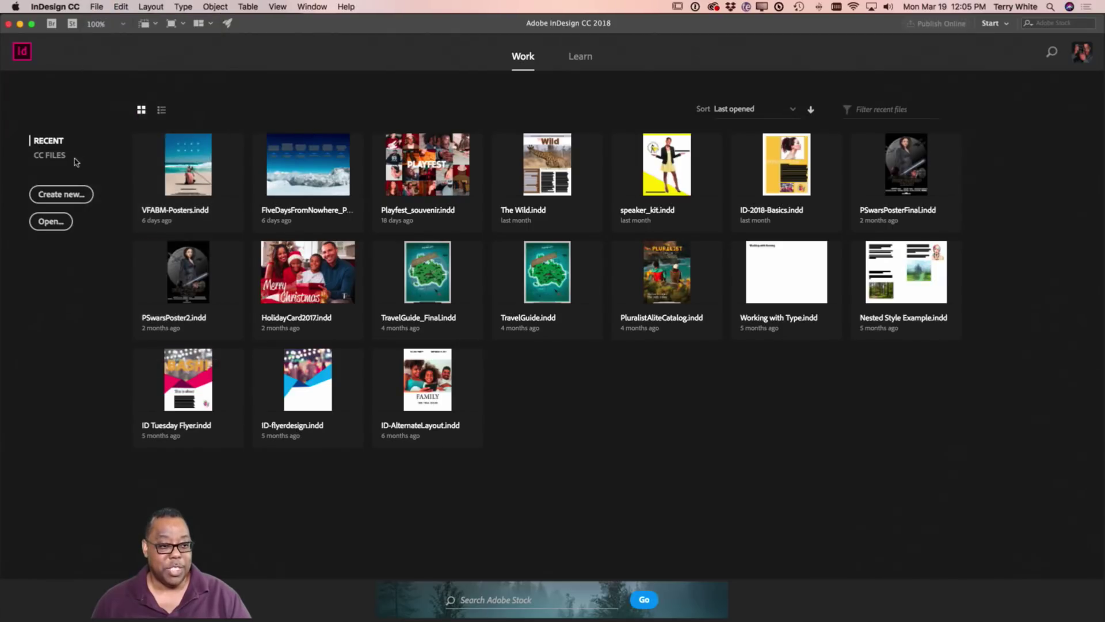
# Start creating a new document and look through the saved blank presets and previously used templates
pyautogui.click(81, 198)
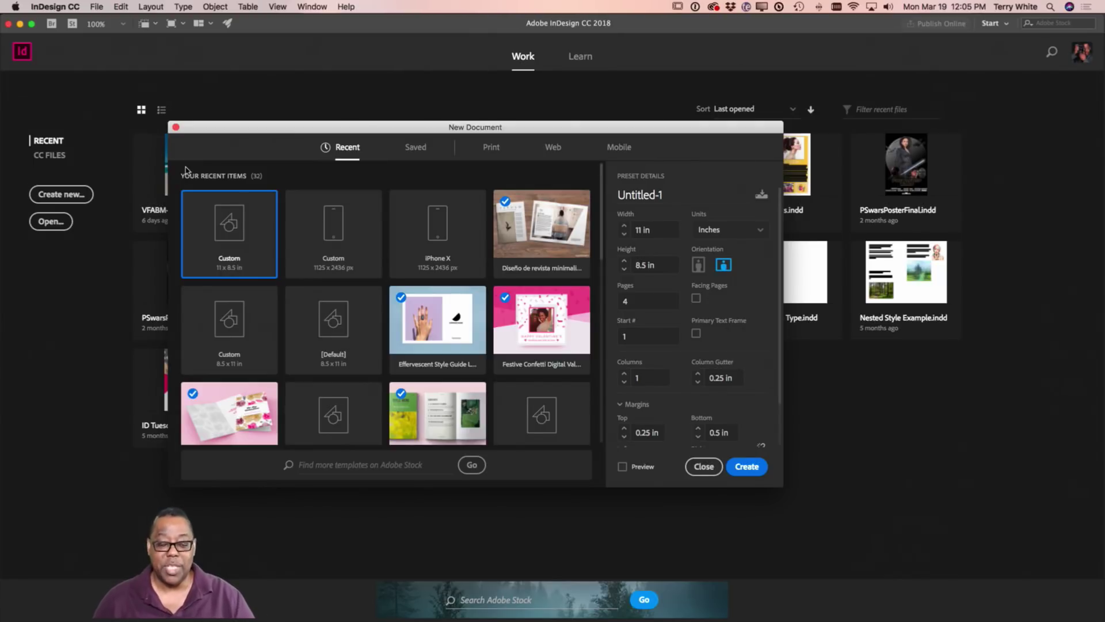
pyautogui.click(415, 148)
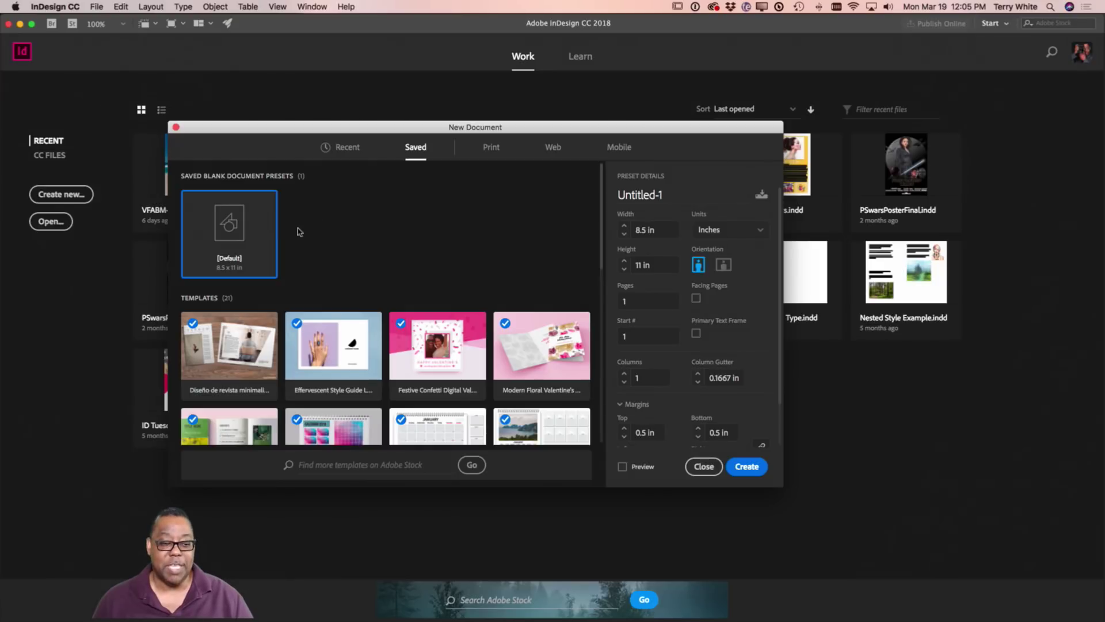
pyautogui.scroll(-5, 386, 340)
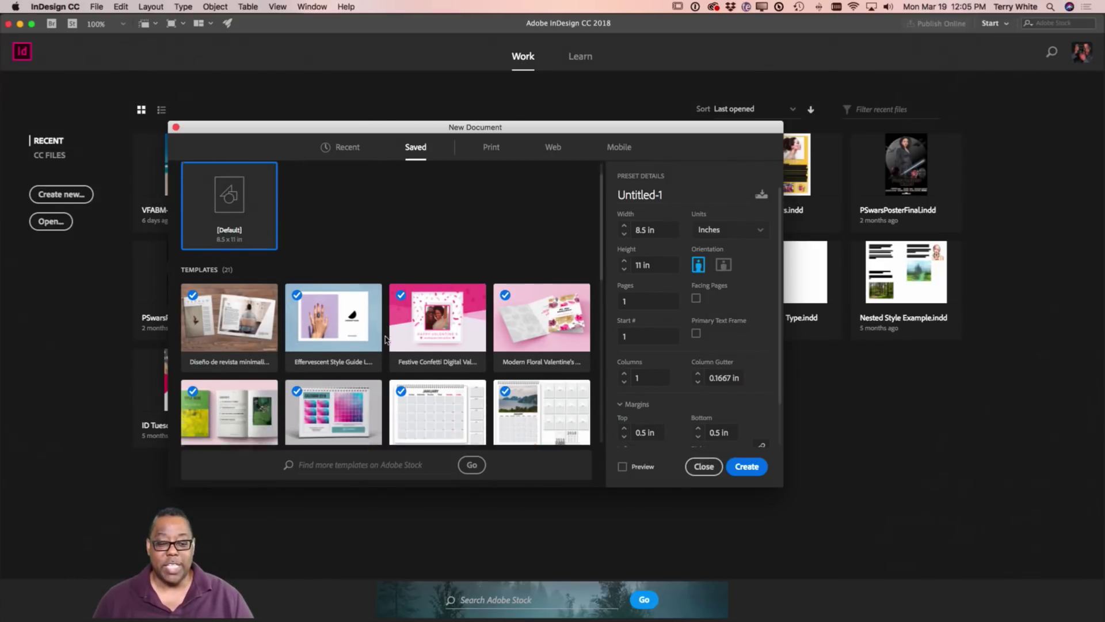
pyautogui.scroll(-4, 385, 340)
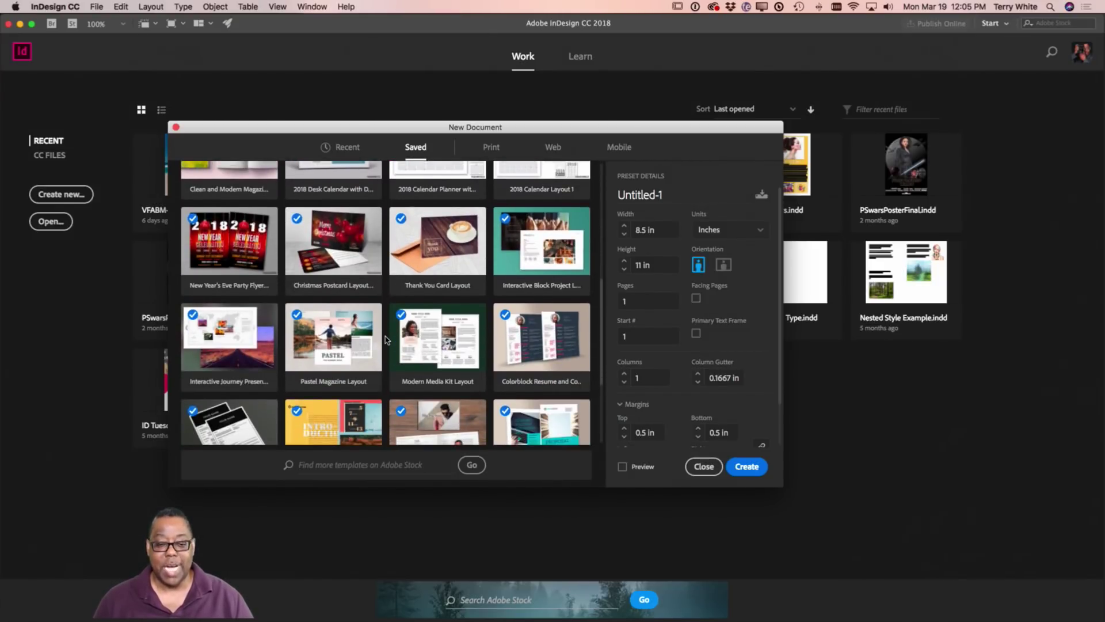
pyautogui.scroll(3, 385, 340)
pyautogui.scroll(-12, 386, 340)
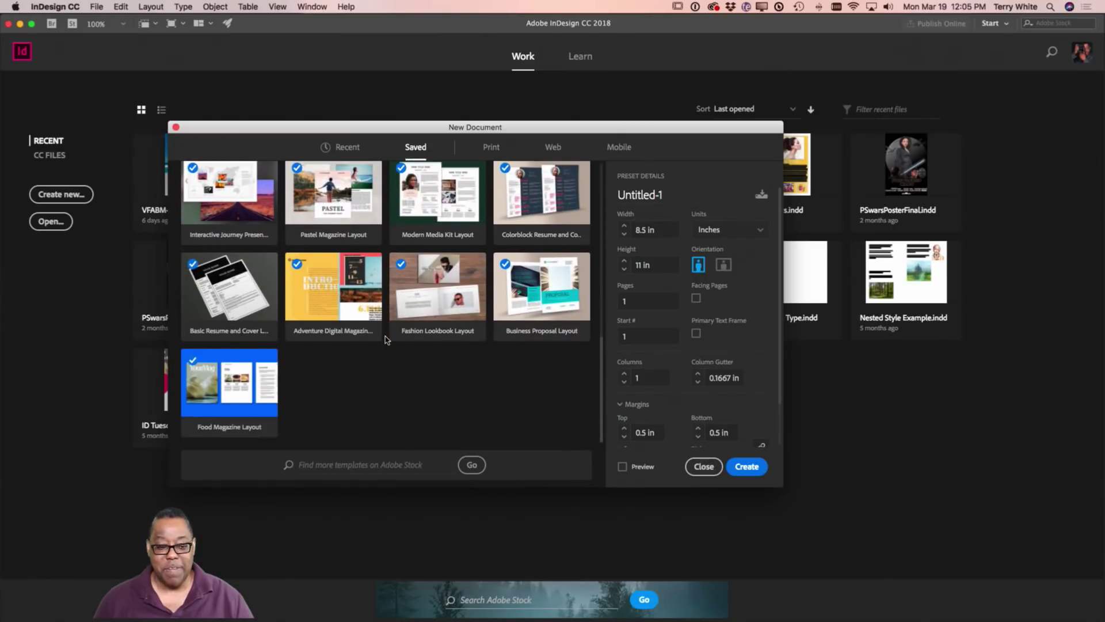
pyautogui.scroll(20, 386, 340)
pyautogui.scroll(2, 386, 338)
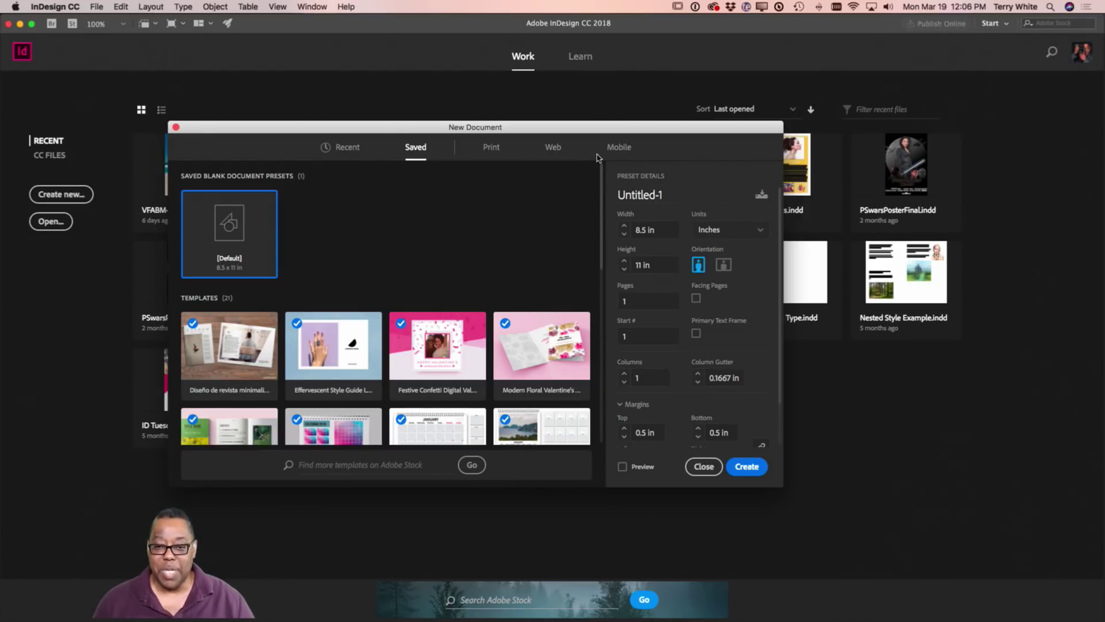
# Examine the Print blank document presets and browse the range of print templates available for a new document
pyautogui.click(495, 154)
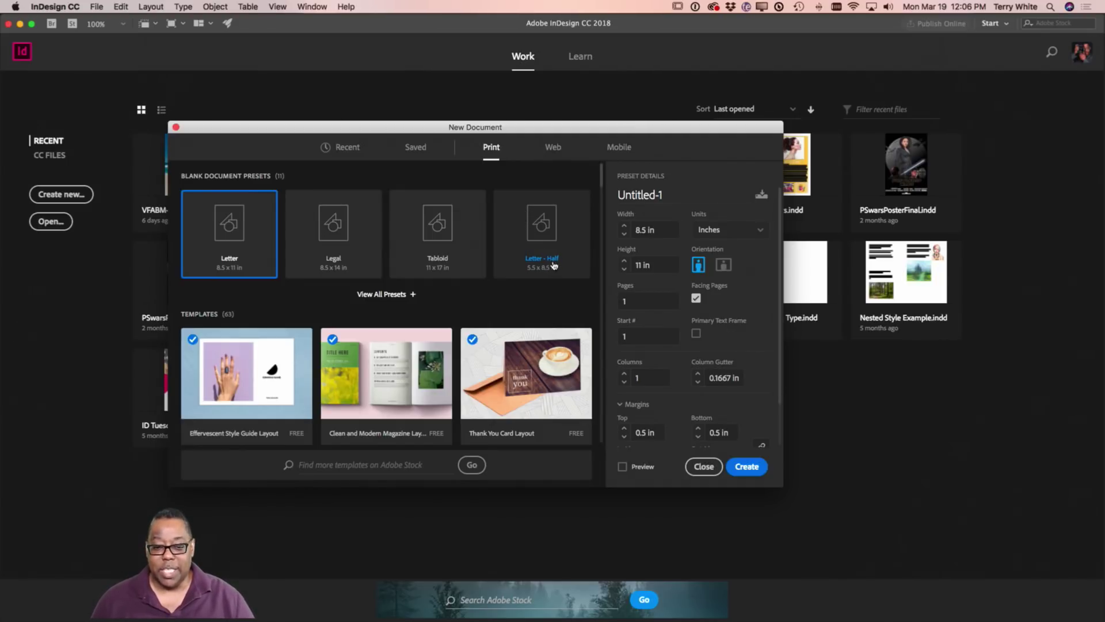
pyautogui.scroll(-5, 550, 277)
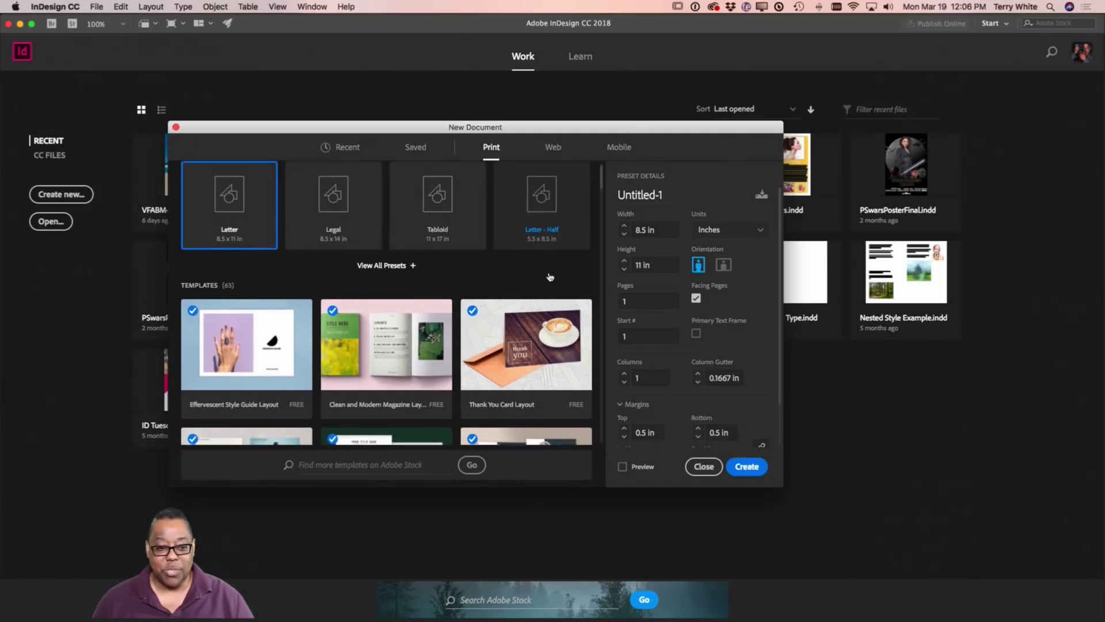
pyautogui.scroll(-8, 550, 276)
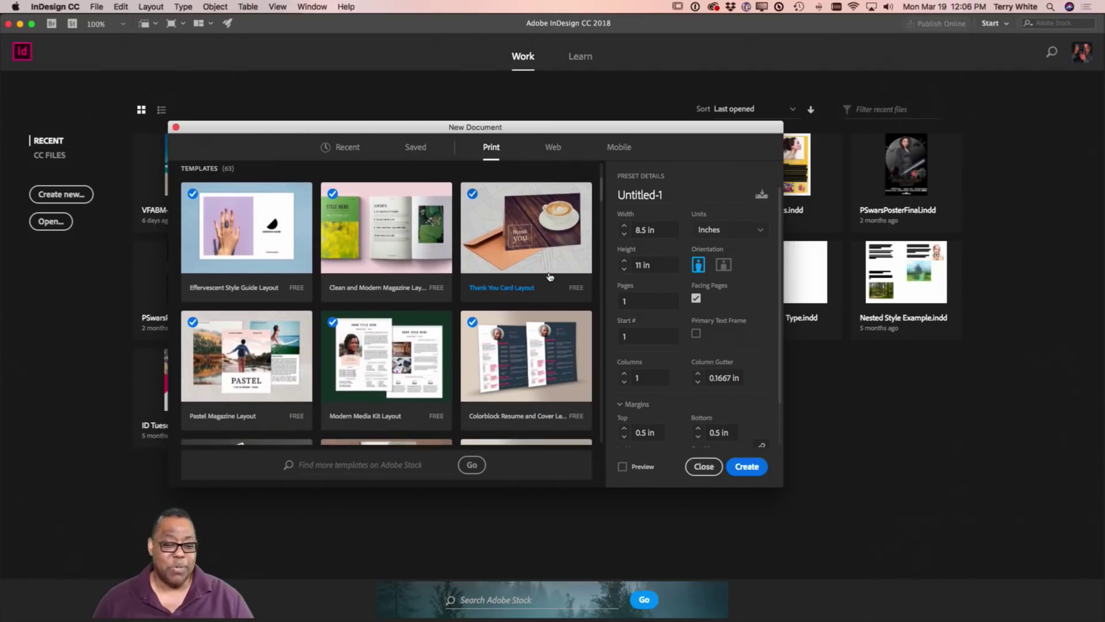
pyautogui.scroll(-8, 550, 277)
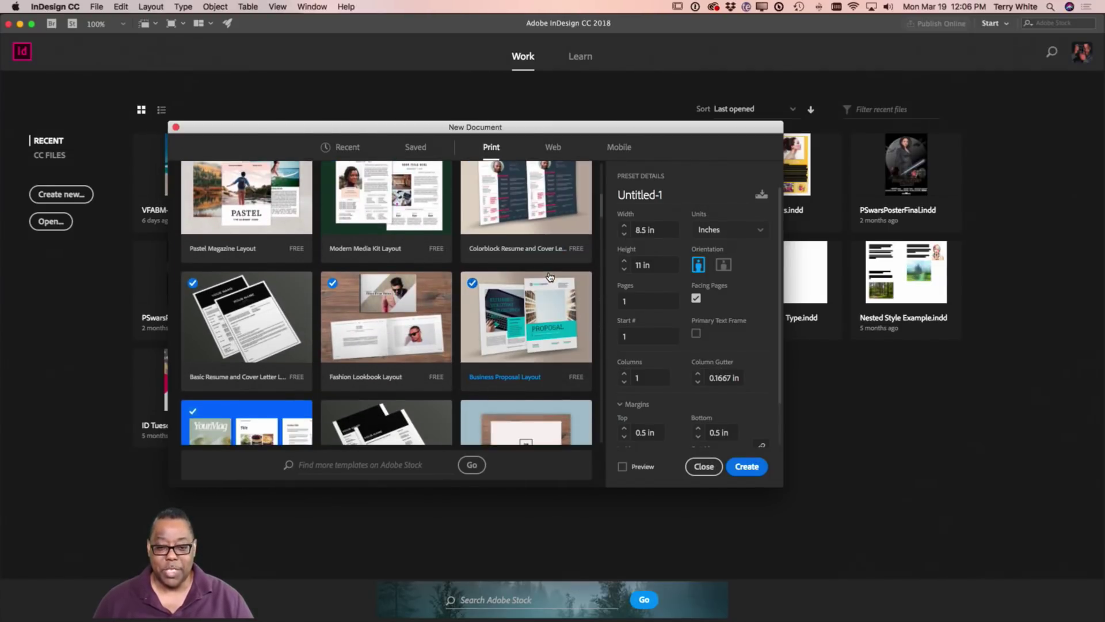
pyautogui.scroll(-6, 550, 277)
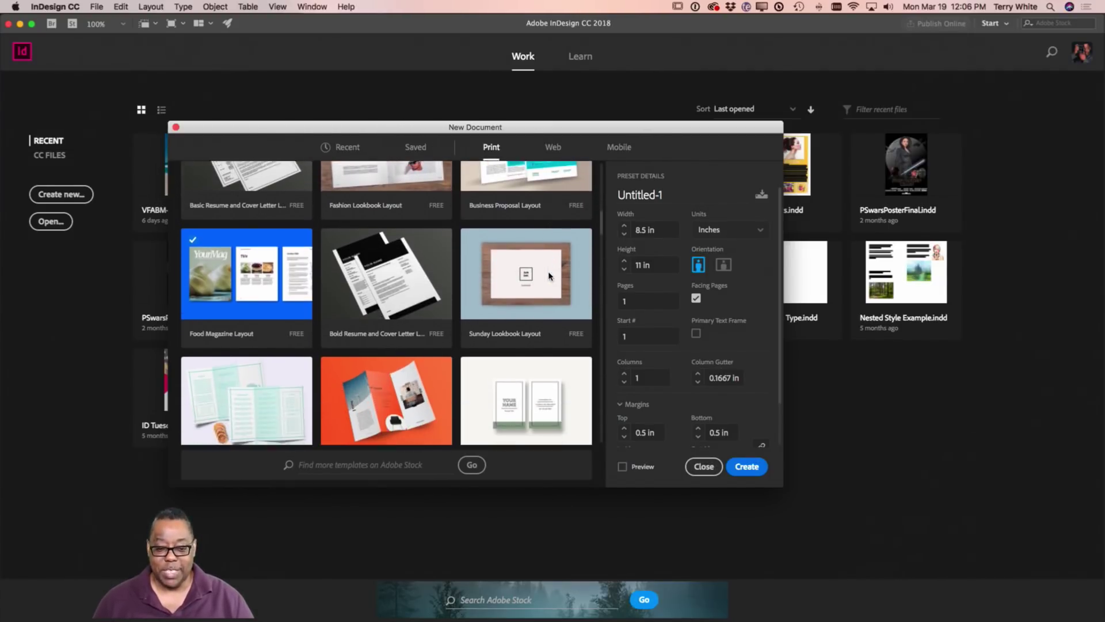
pyautogui.scroll(-3, 550, 277)
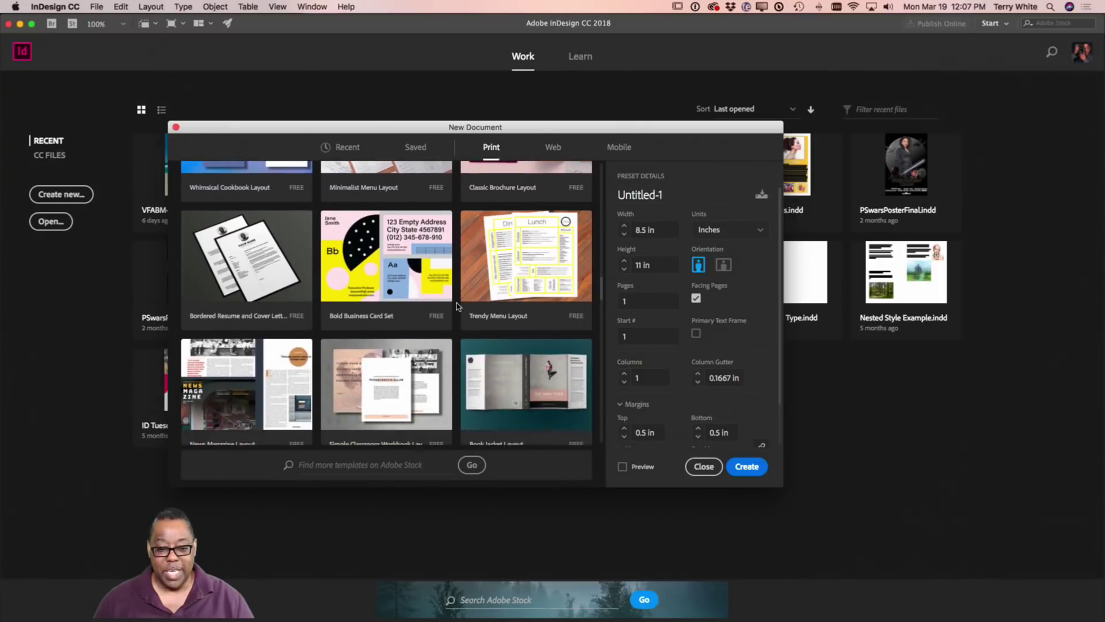
pyautogui.scroll(-1, 458, 306)
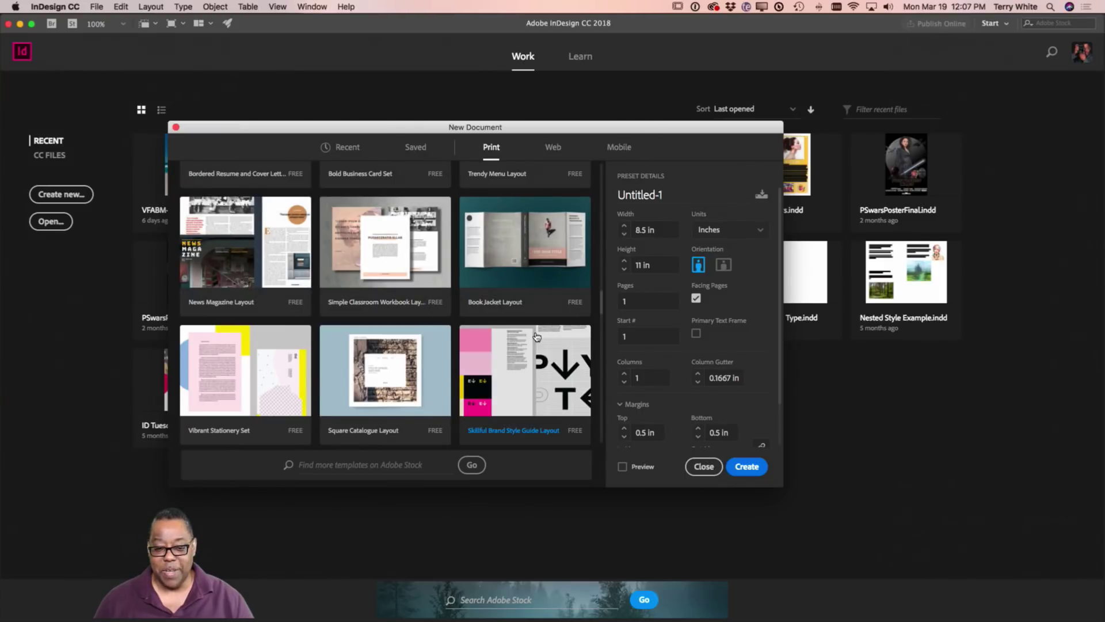
pyautogui.scroll(-5, 549, 318)
pyautogui.scroll(-15, 504, 343)
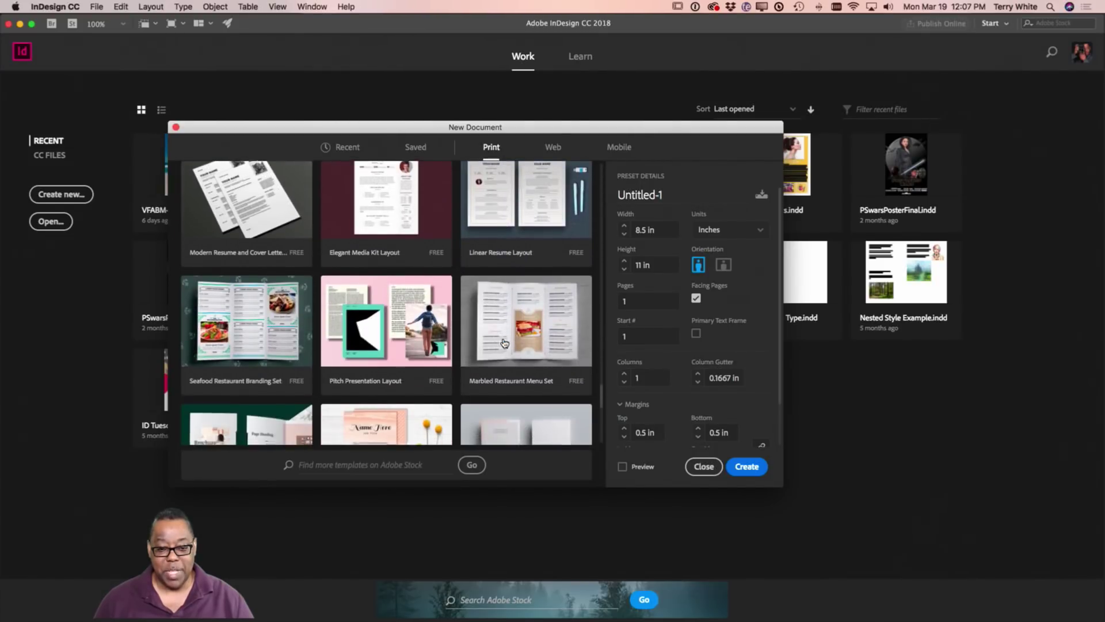
pyautogui.scroll(-3, 504, 344)
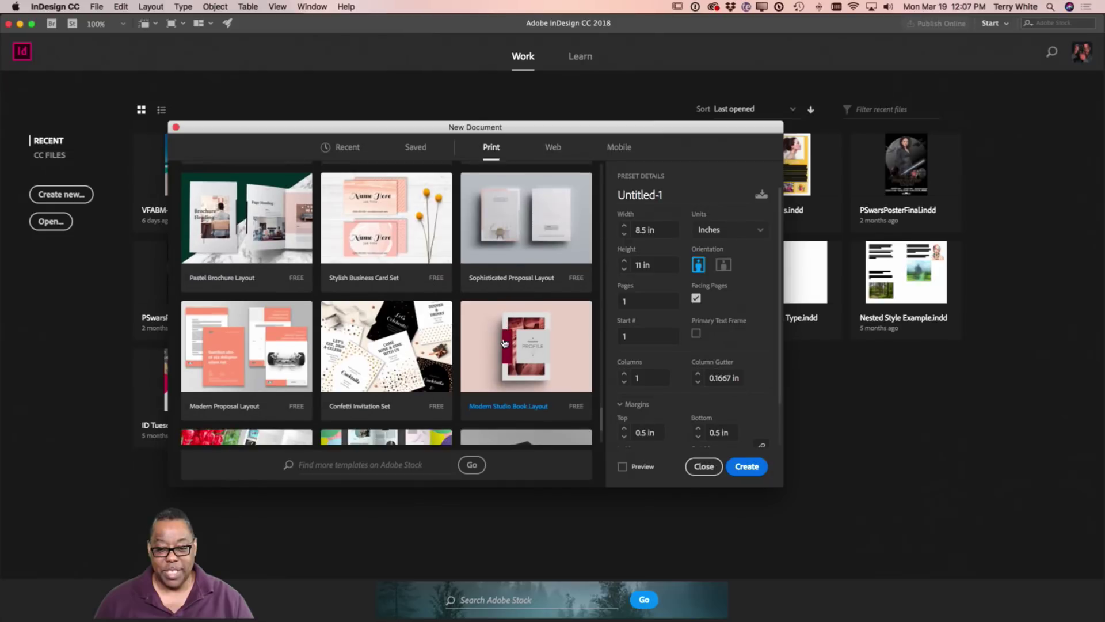
pyautogui.scroll(-1, 504, 343)
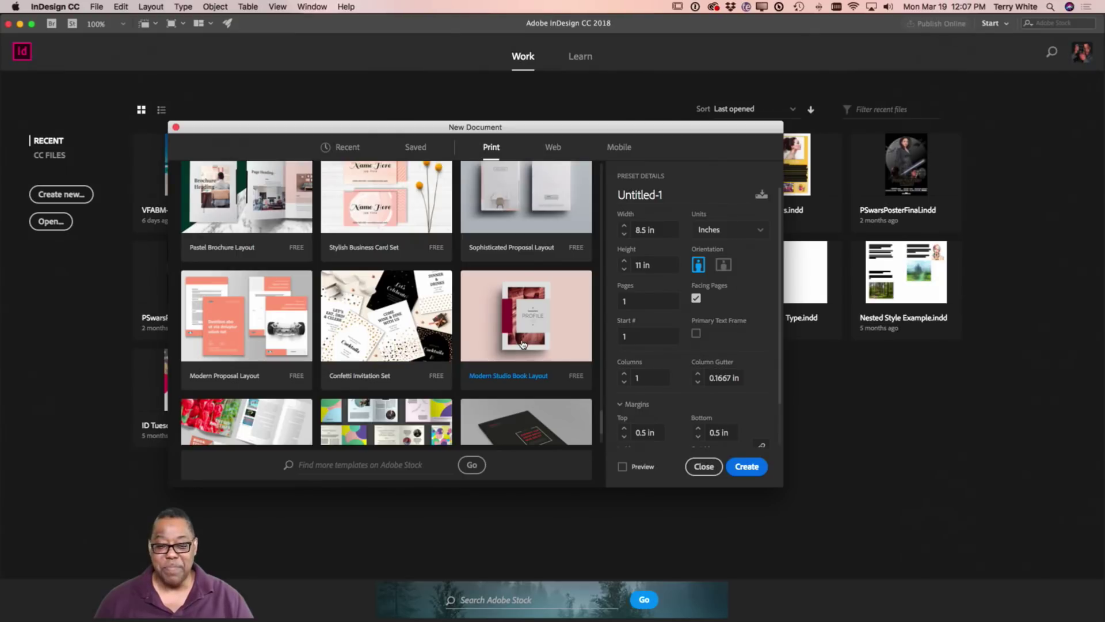
pyautogui.scroll(-7, 527, 331)
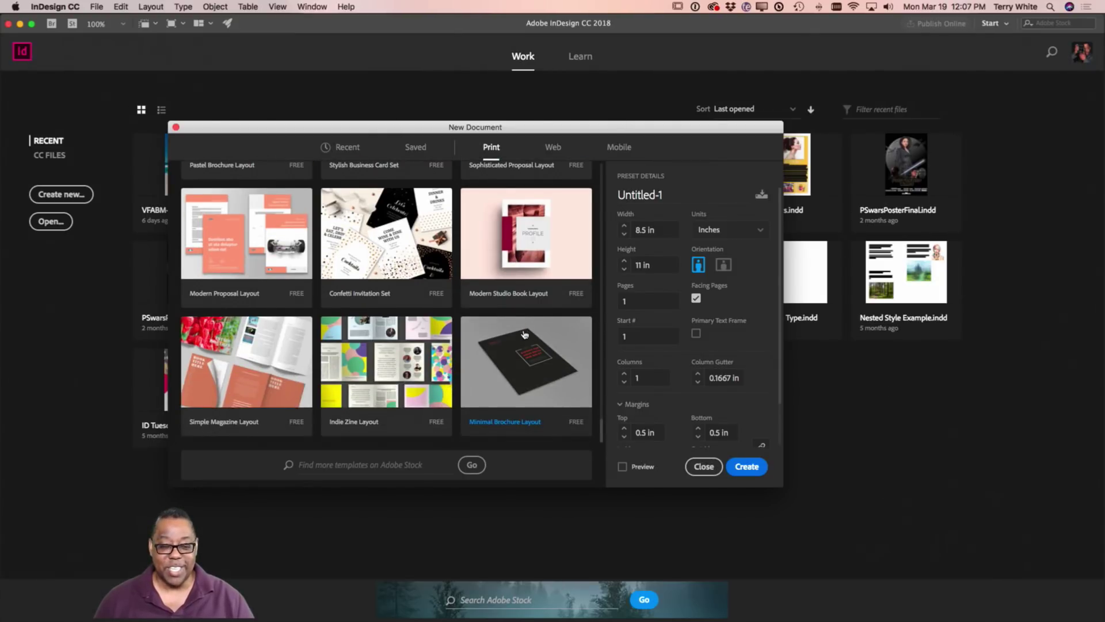
pyautogui.scroll(-10, 525, 334)
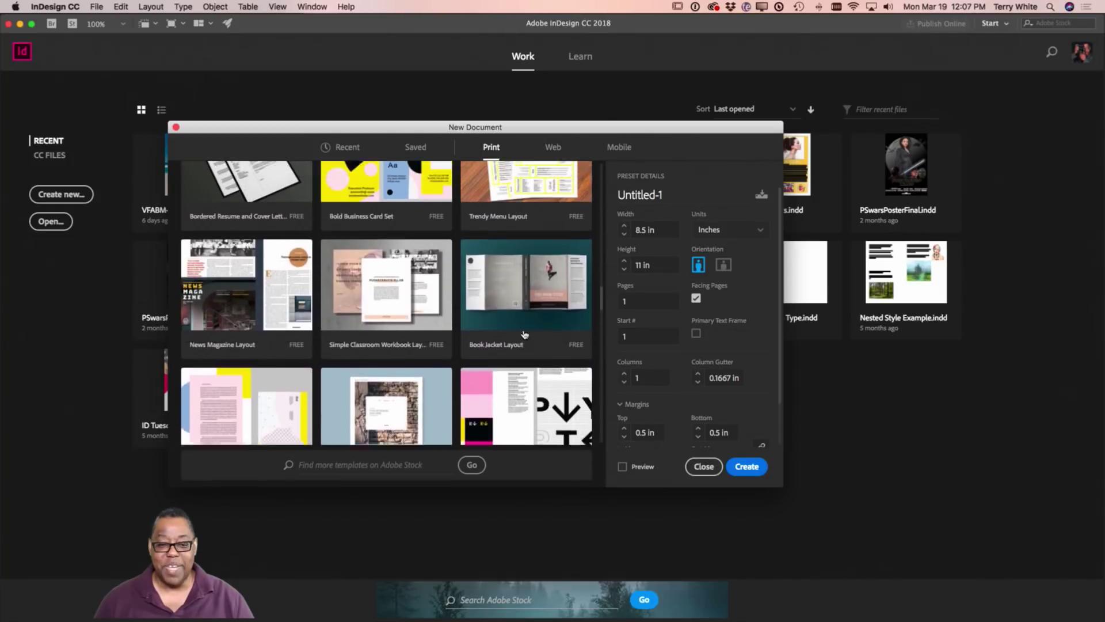
pyautogui.scroll(3, 525, 334)
# Examine the Web blank document presets and browse the interactive and presentation templates offered for web documents
pyautogui.click(551, 147)
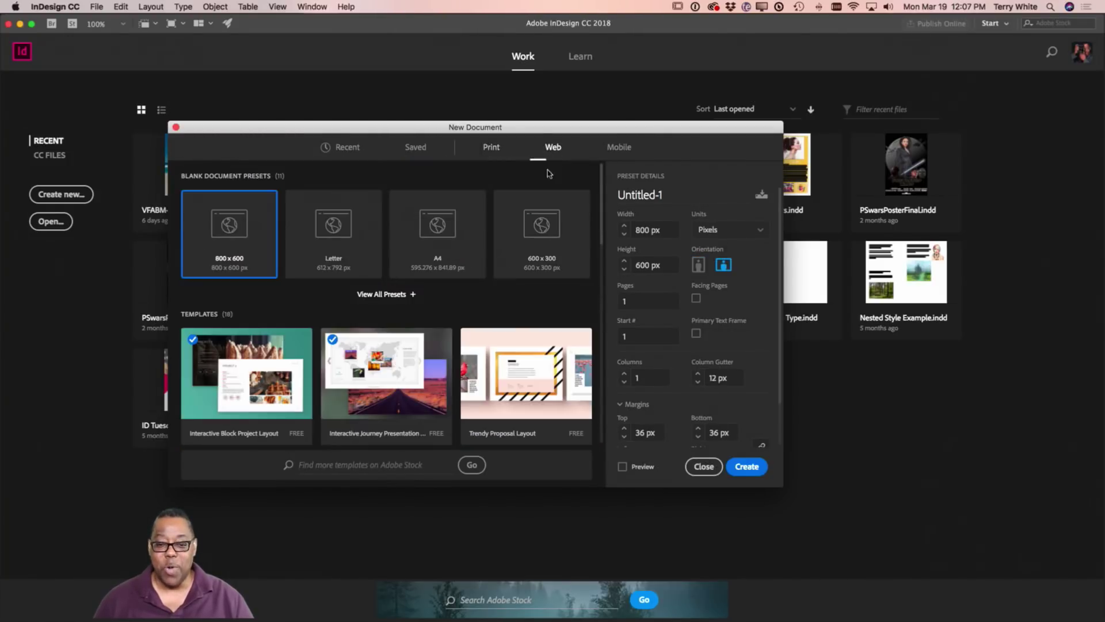
pyautogui.scroll(-2, 533, 227)
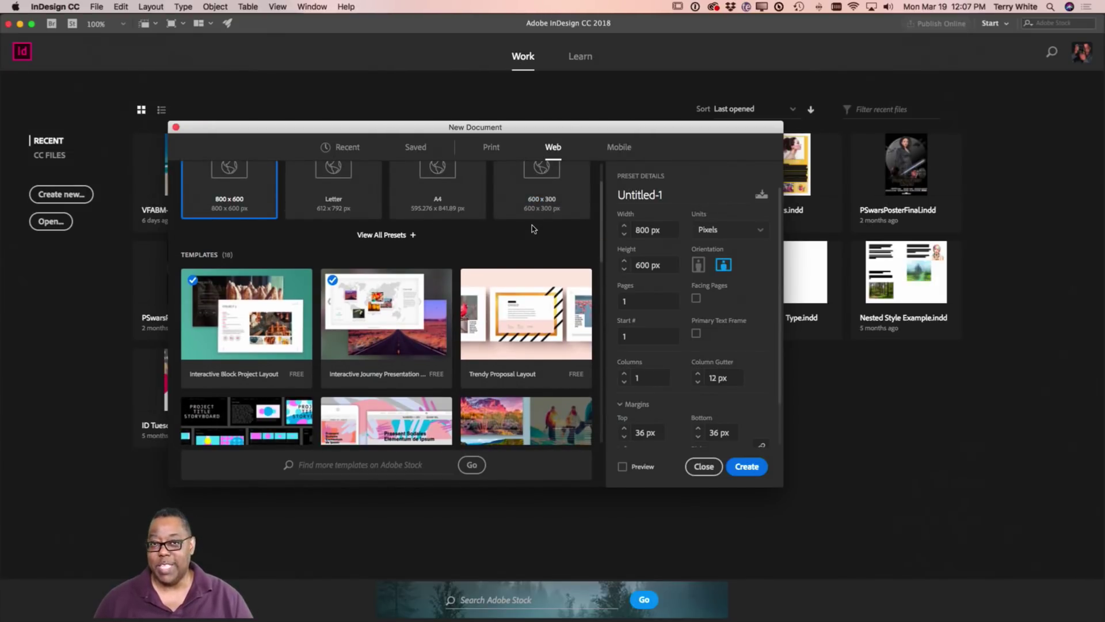
pyautogui.scroll(-1, 532, 228)
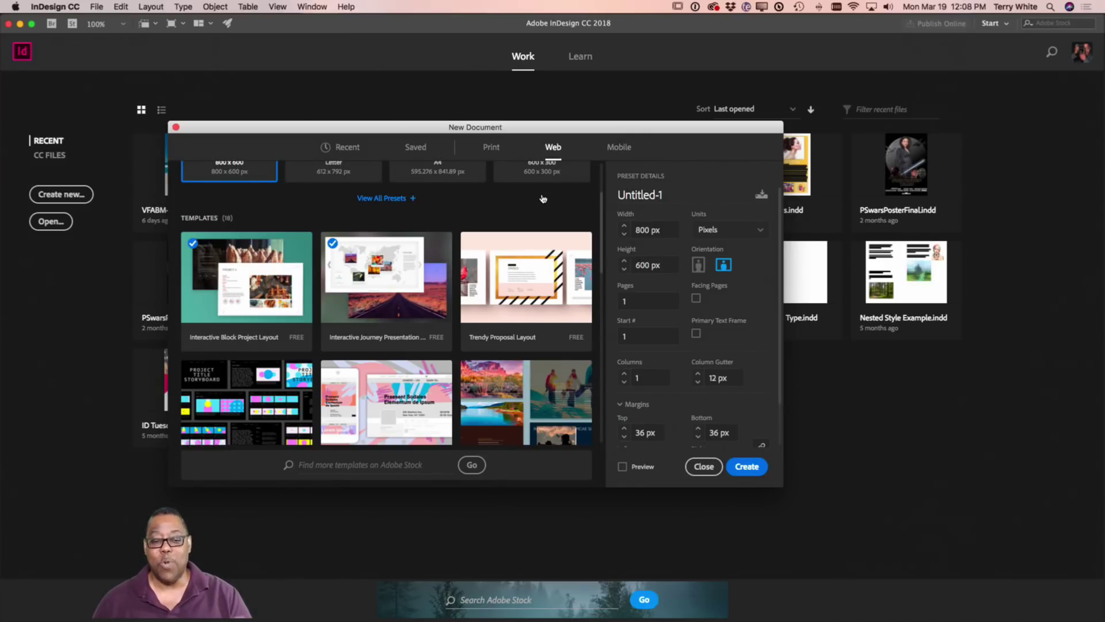
pyautogui.scroll(-3, 544, 207)
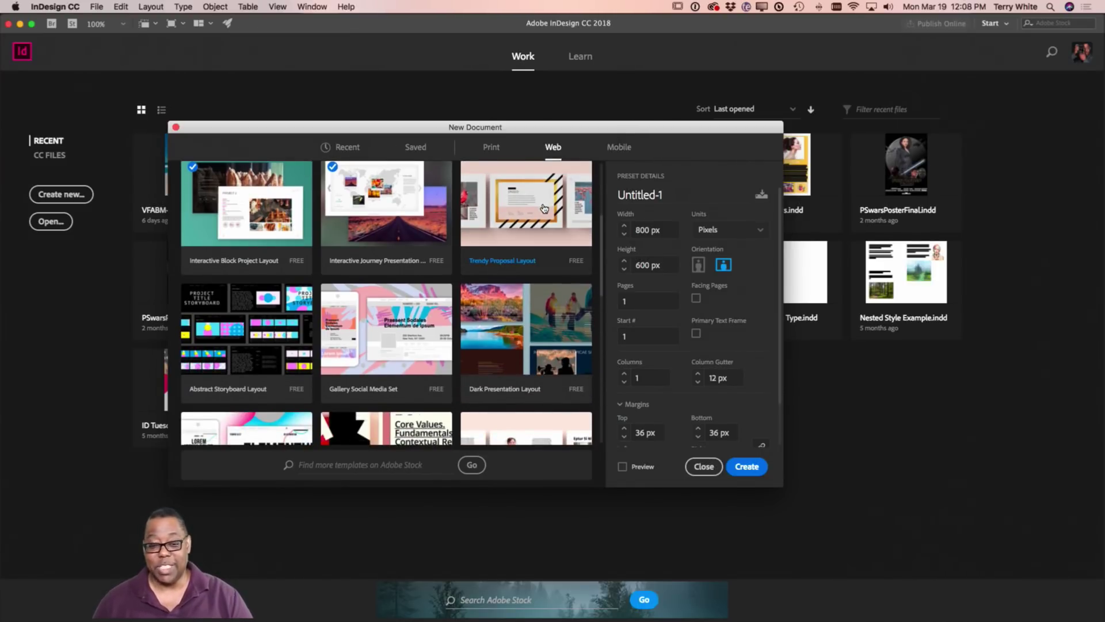
pyautogui.scroll(-10, 543, 208)
pyautogui.scroll(-5, 544, 208)
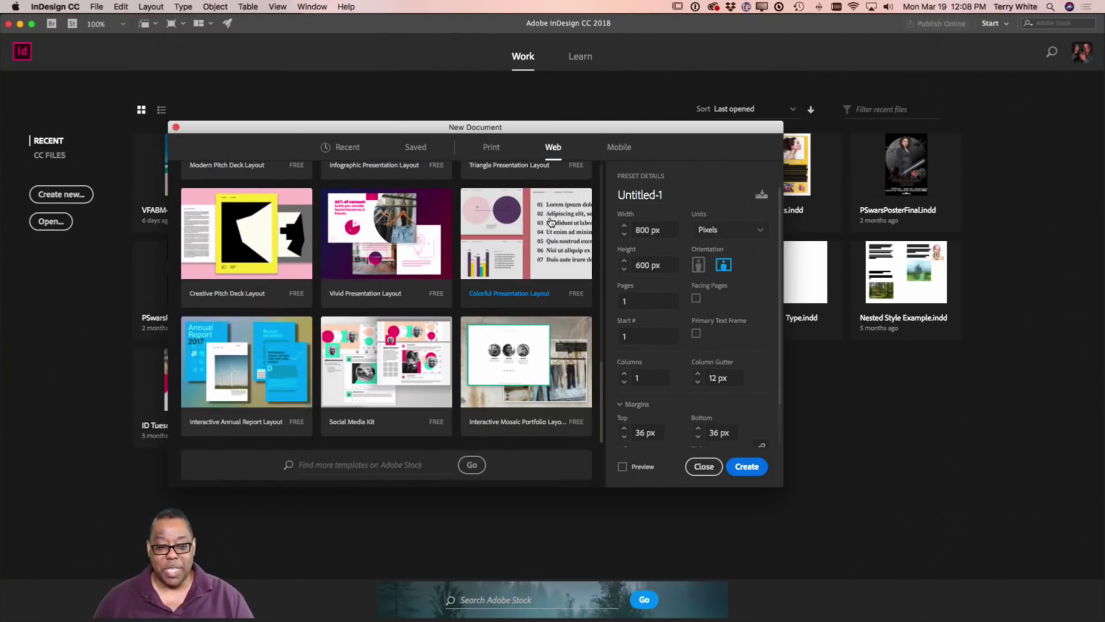
pyautogui.click(557, 149)
# Examine the Mobile device presets and browse the eBook, ePub and digital magazine templates for mobile documents
pyautogui.click(619, 149)
pyautogui.scroll(-15, 539, 233)
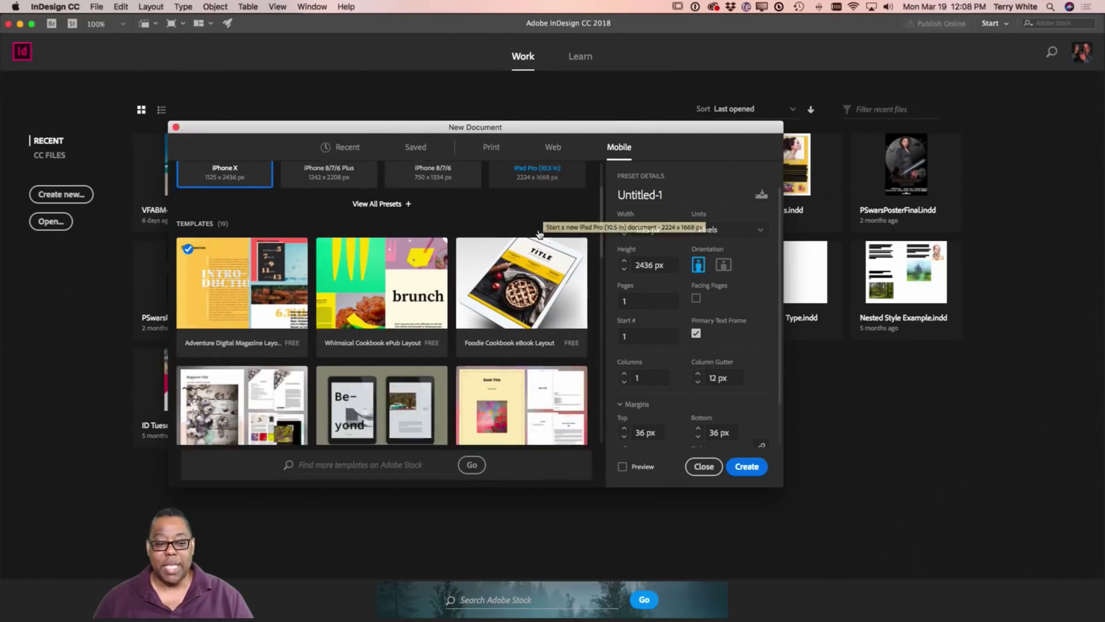
pyautogui.scroll(-10, 540, 232)
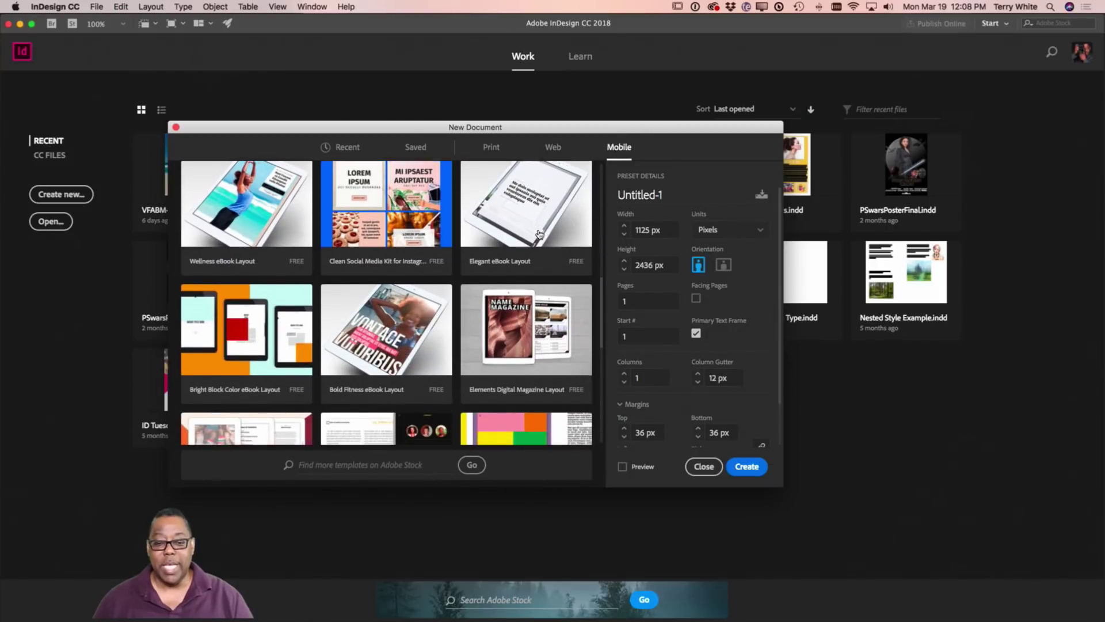
pyautogui.scroll(-2, 539, 233)
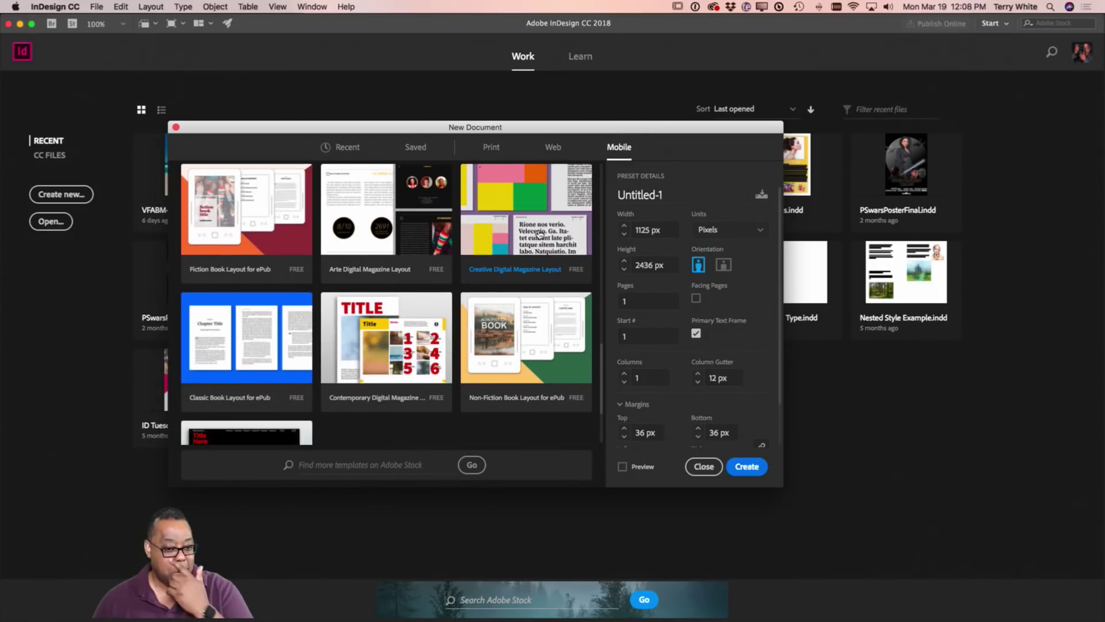
pyautogui.scroll(-4, 538, 236)
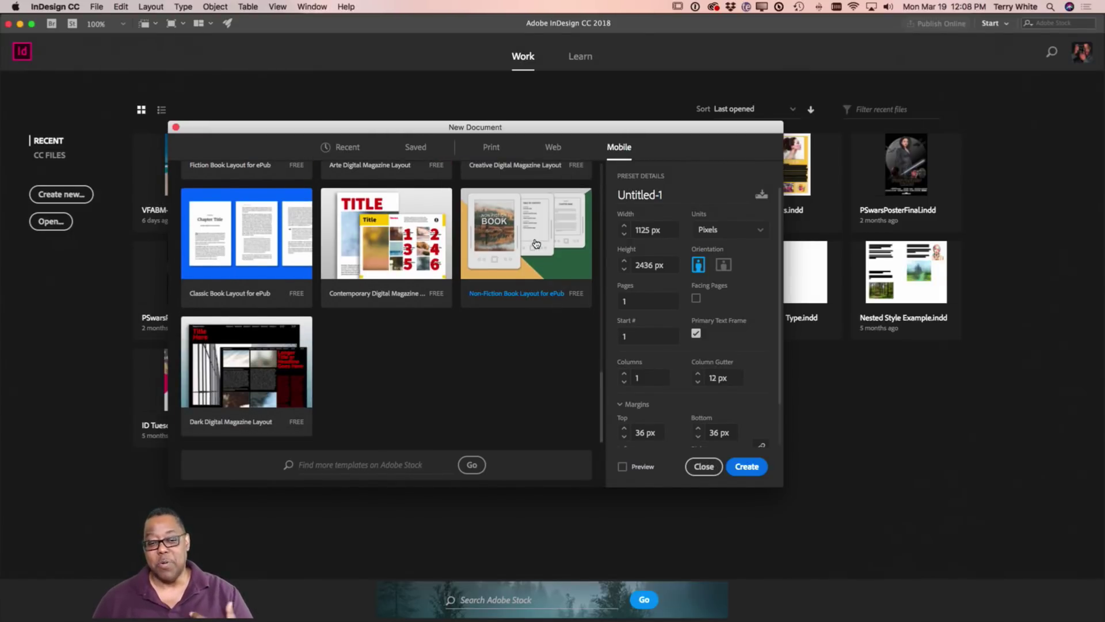
pyautogui.scroll(6, 535, 244)
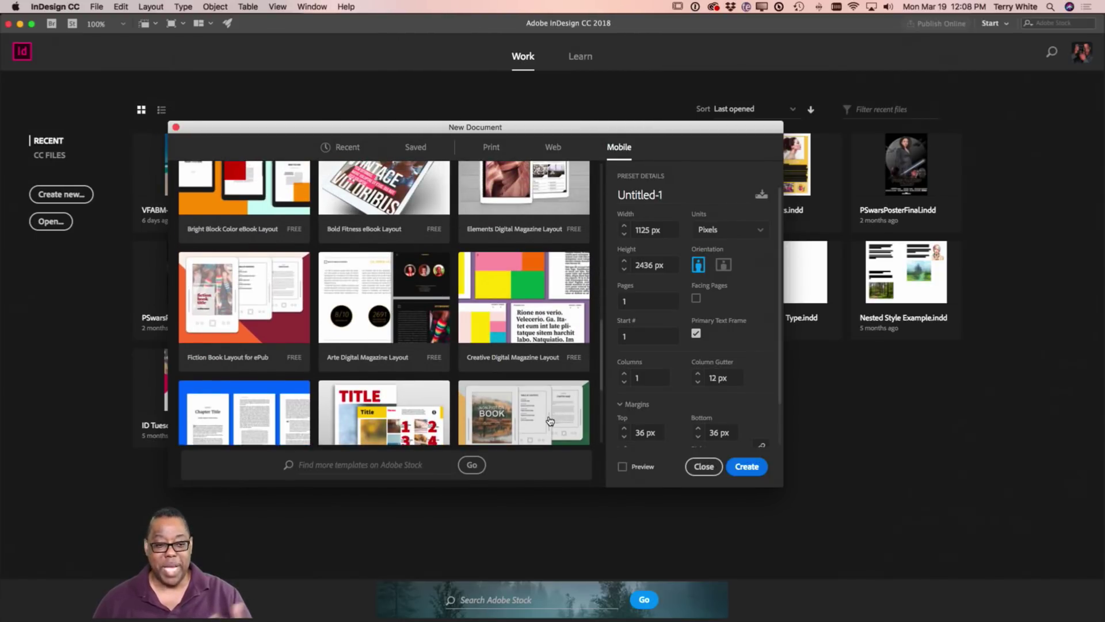
pyautogui.scroll(2, 551, 421)
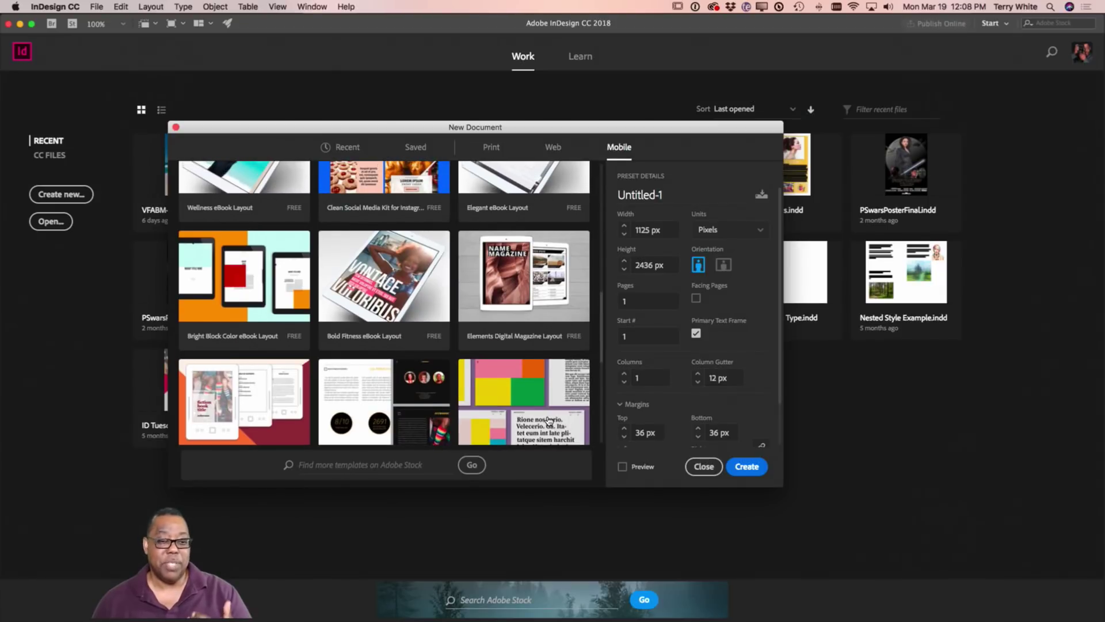
pyautogui.scroll(3, 550, 421)
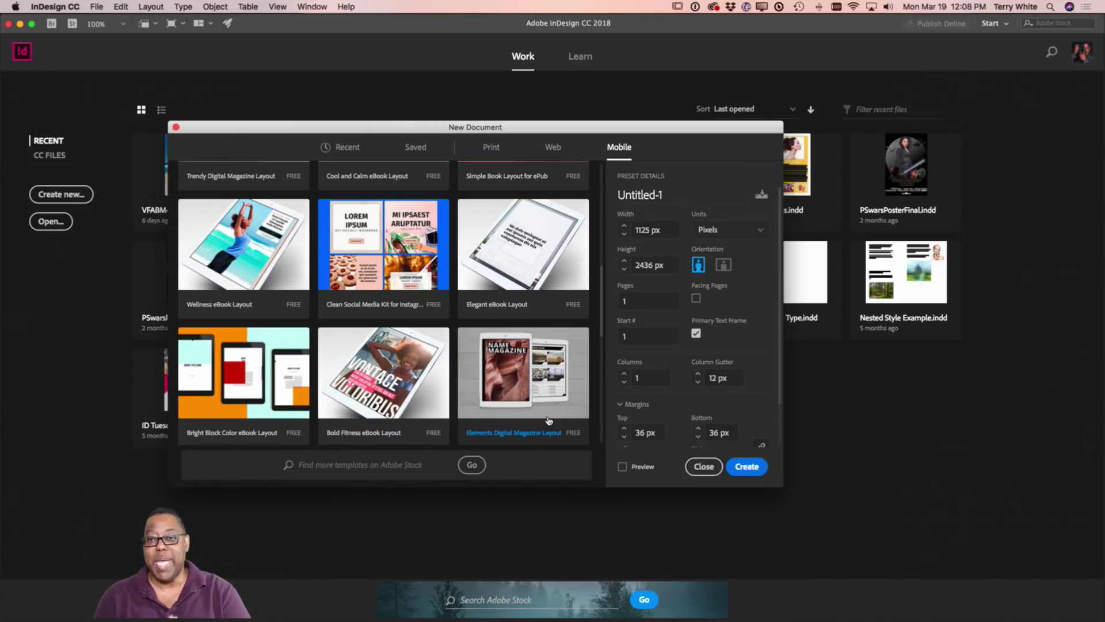
pyautogui.scroll(-3, 549, 420)
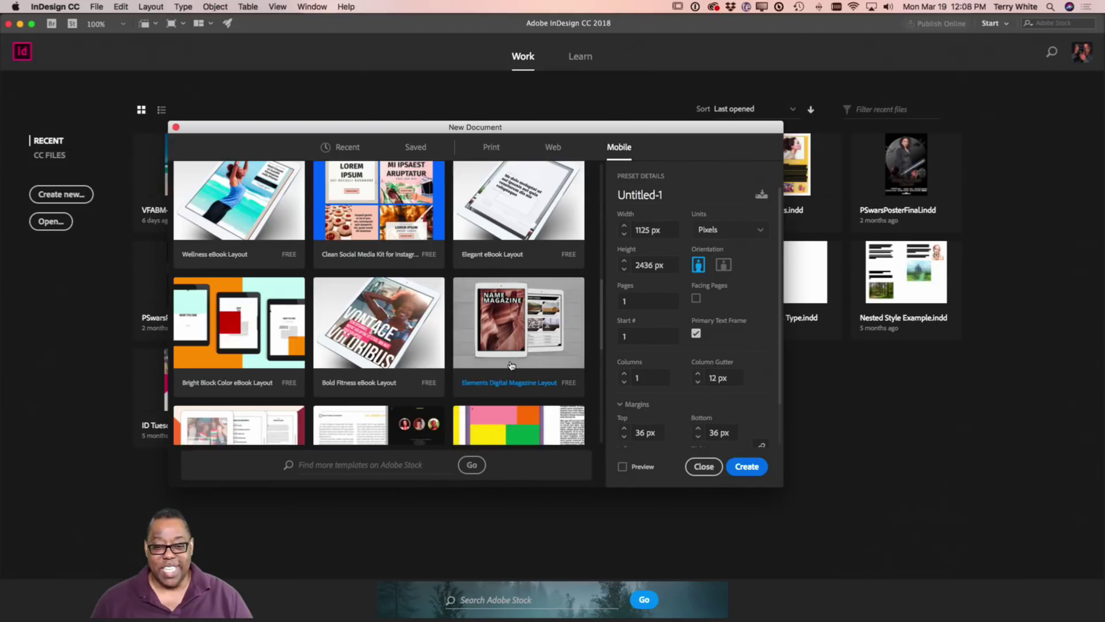
# Look through the rest of the mobile templates and browse the presentation and social media templates for web documents
pyautogui.scroll(-5, 511, 365)
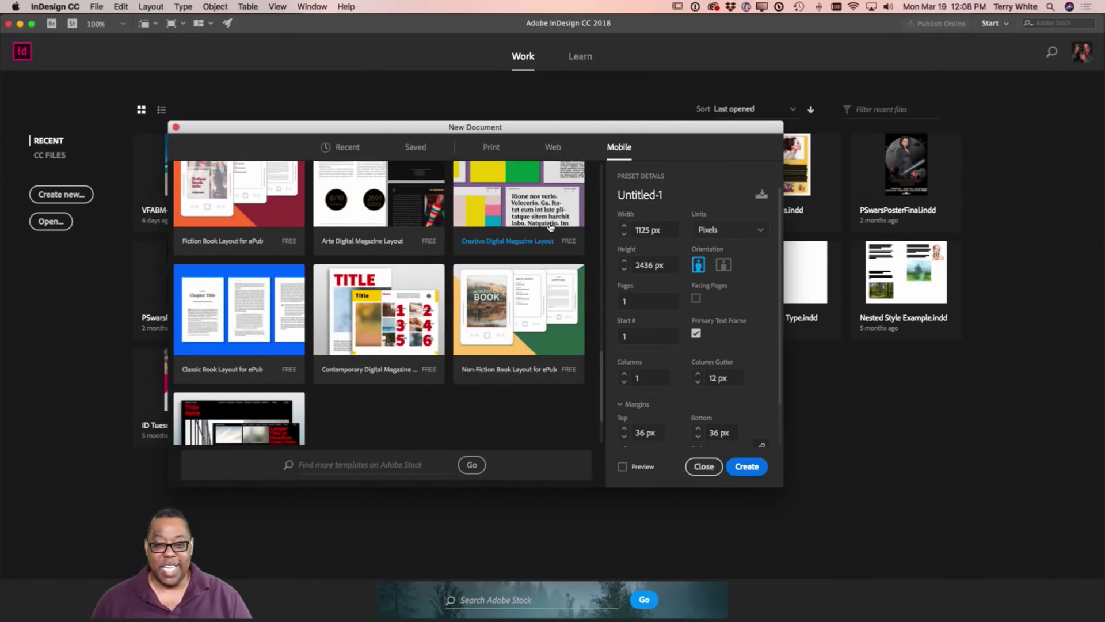
pyautogui.click(553, 147)
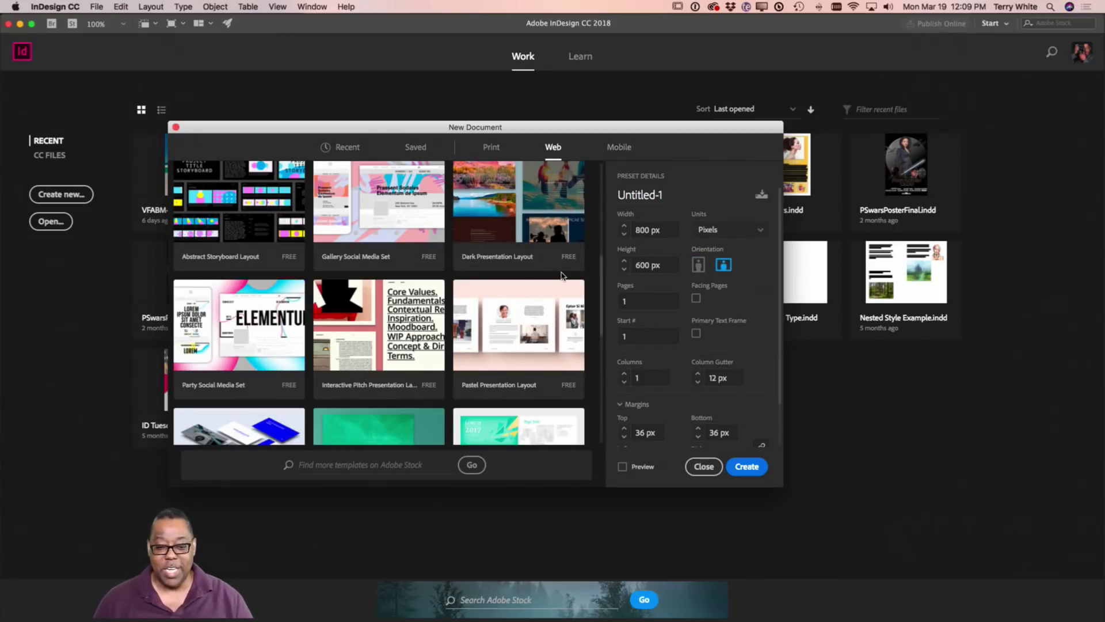
pyautogui.scroll(-3, 536, 311)
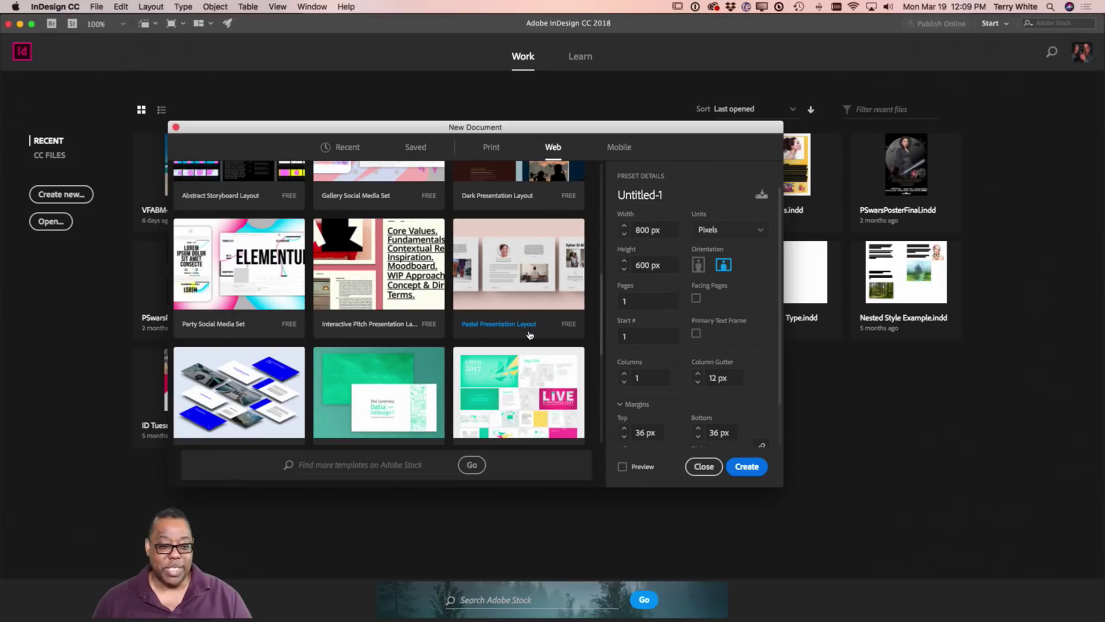
pyautogui.scroll(-1, 522, 325)
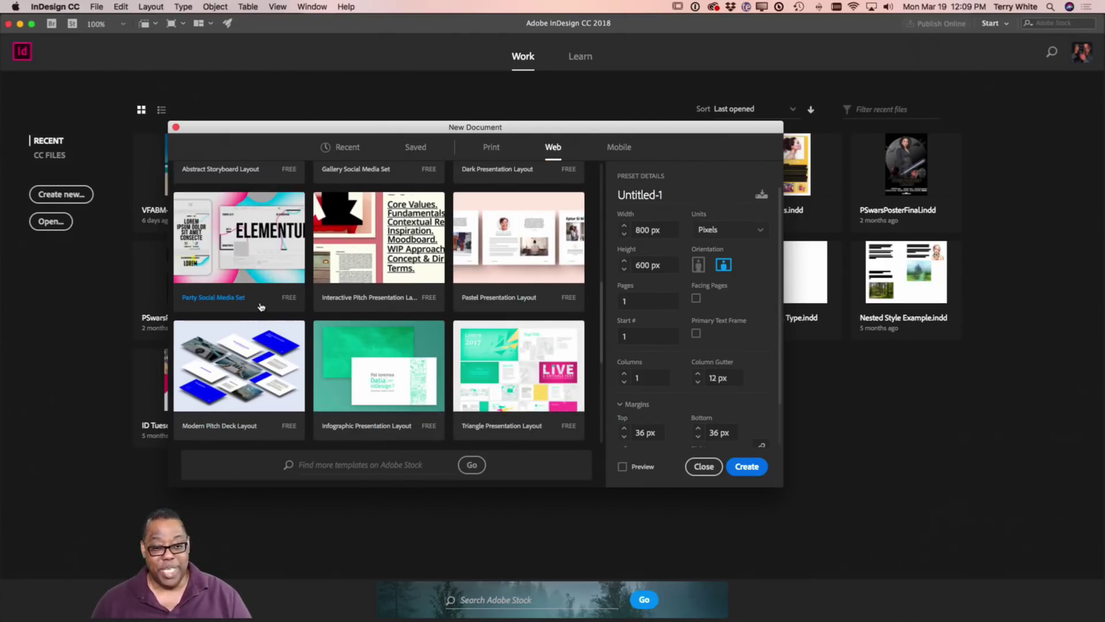
pyautogui.scroll(-4, 367, 328)
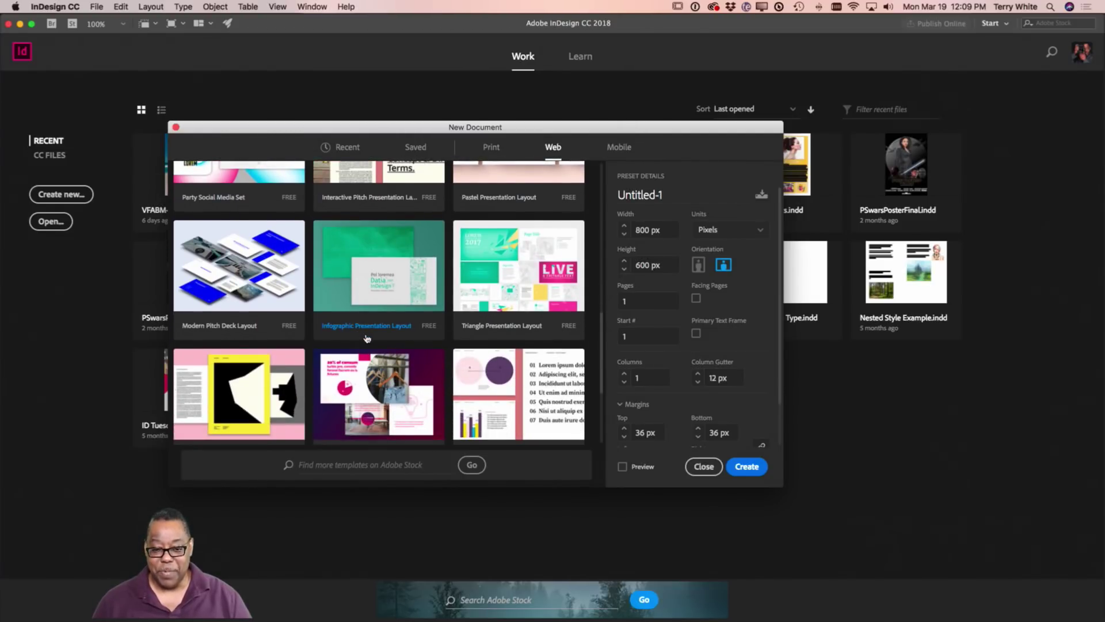
pyautogui.scroll(-3, 366, 337)
pyautogui.scroll(-1, 367, 338)
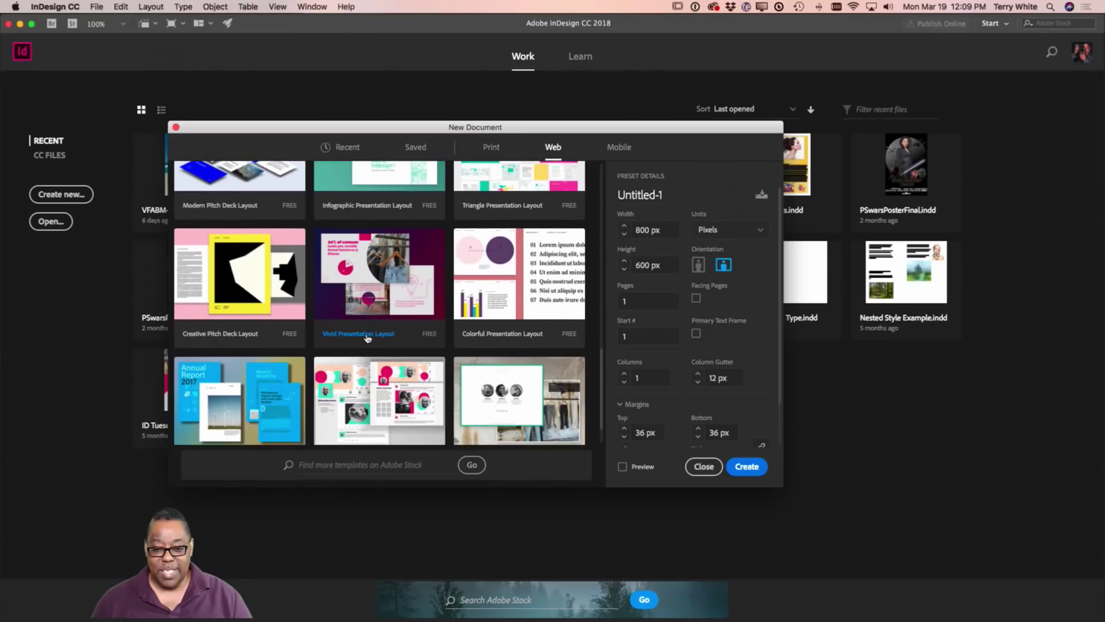
pyautogui.scroll(-1, 380, 340)
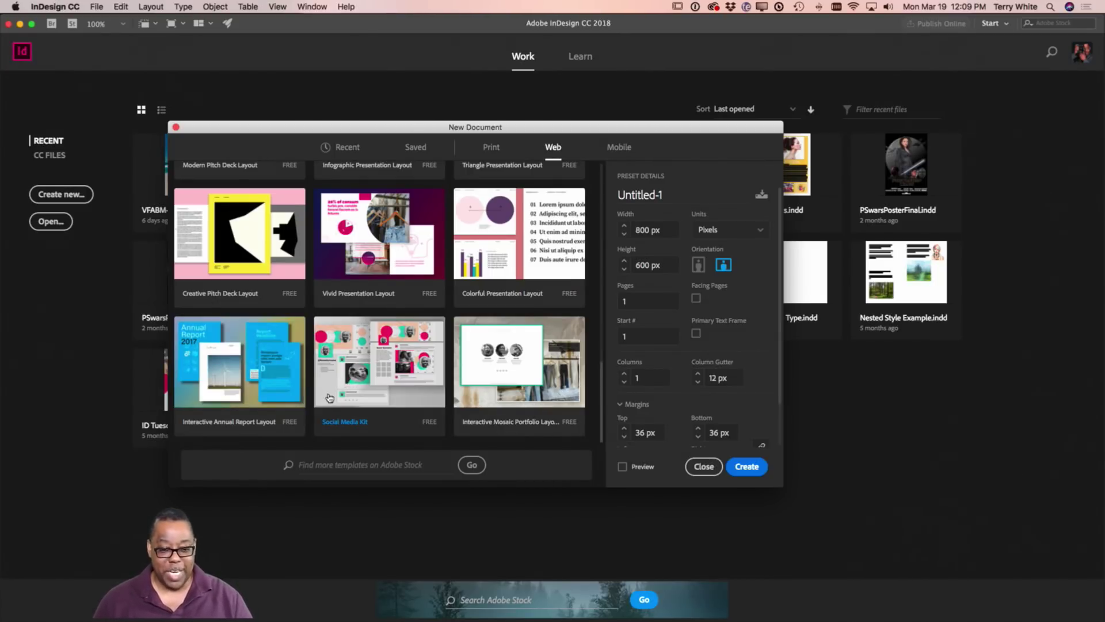
pyautogui.scroll(-5, 369, 383)
pyautogui.scroll(5, 370, 383)
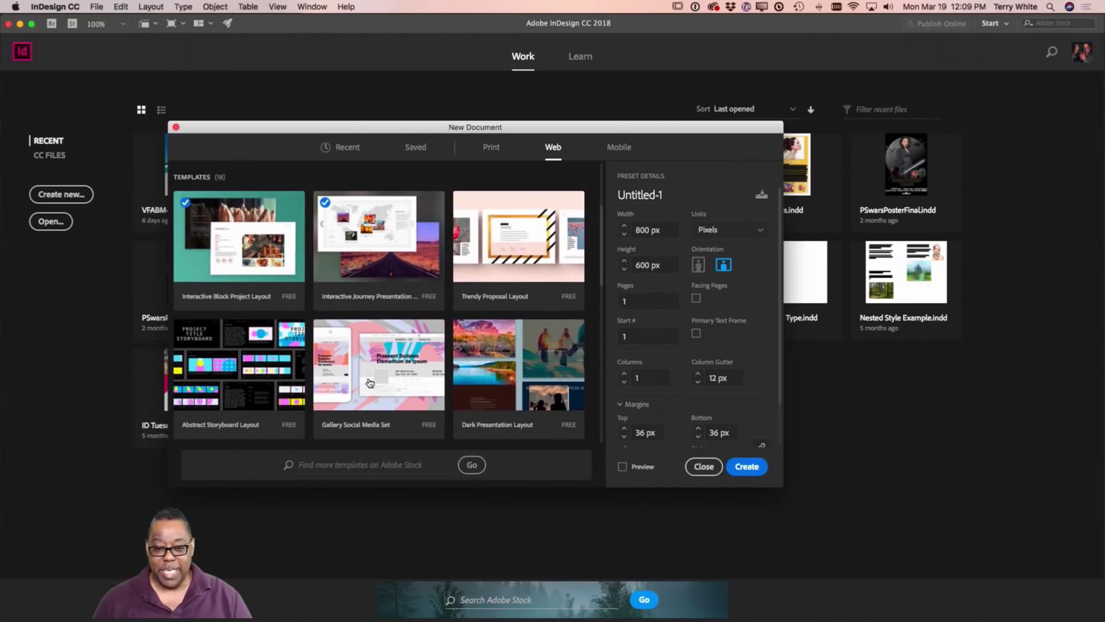
pyautogui.scroll(-3, 369, 383)
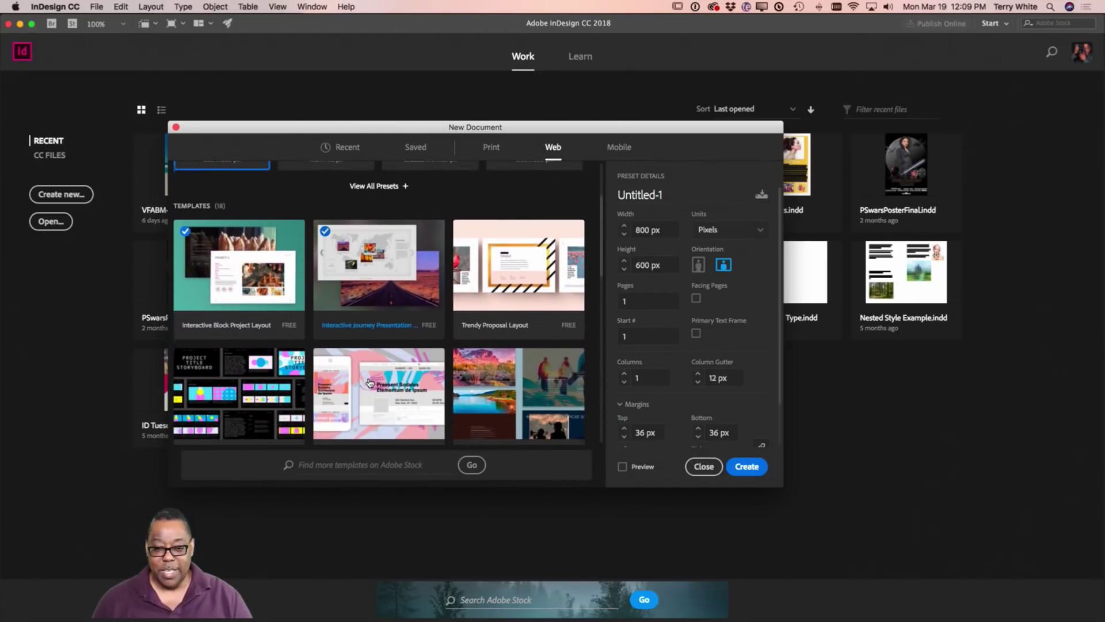
pyautogui.scroll(-2, 369, 382)
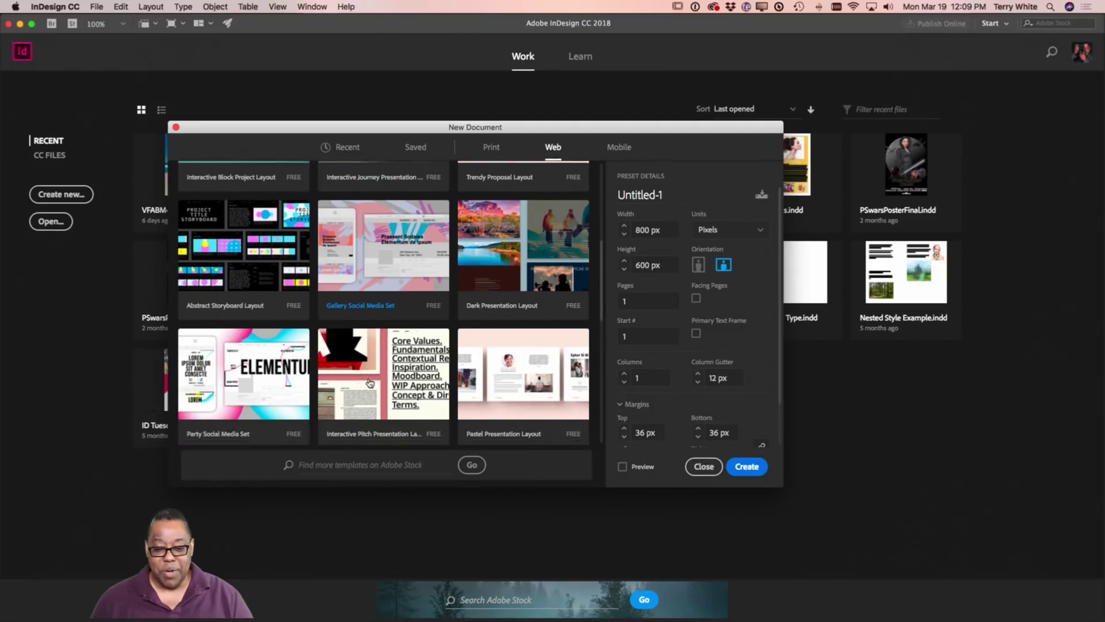
# Select the Pastel Presentation Layout web template and examine its preview pages
pyautogui.click(539, 359)
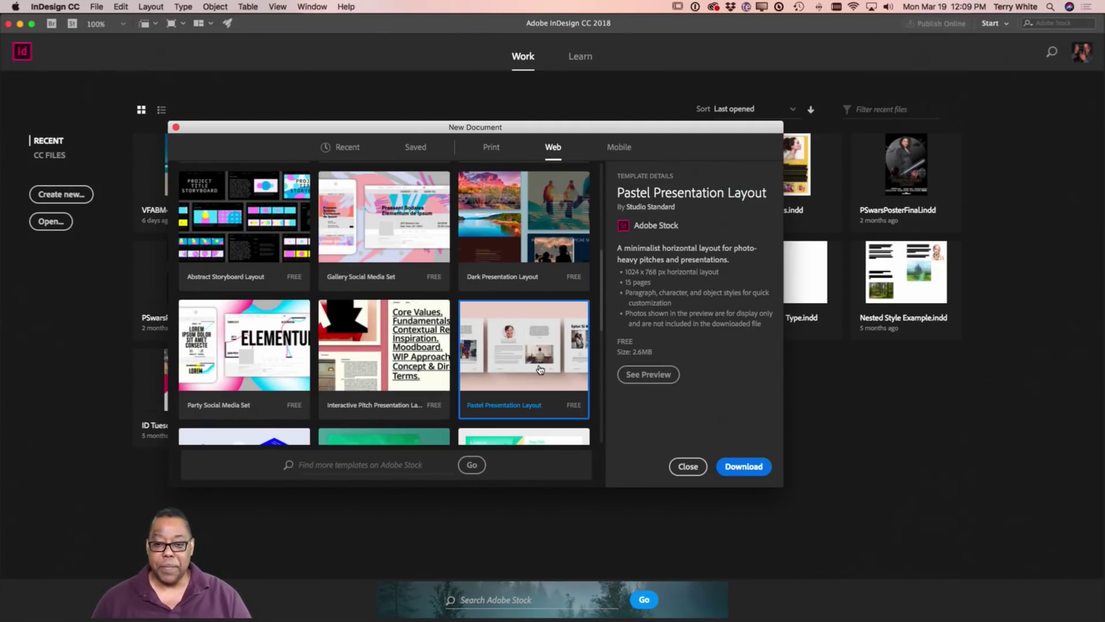
pyautogui.click(645, 381)
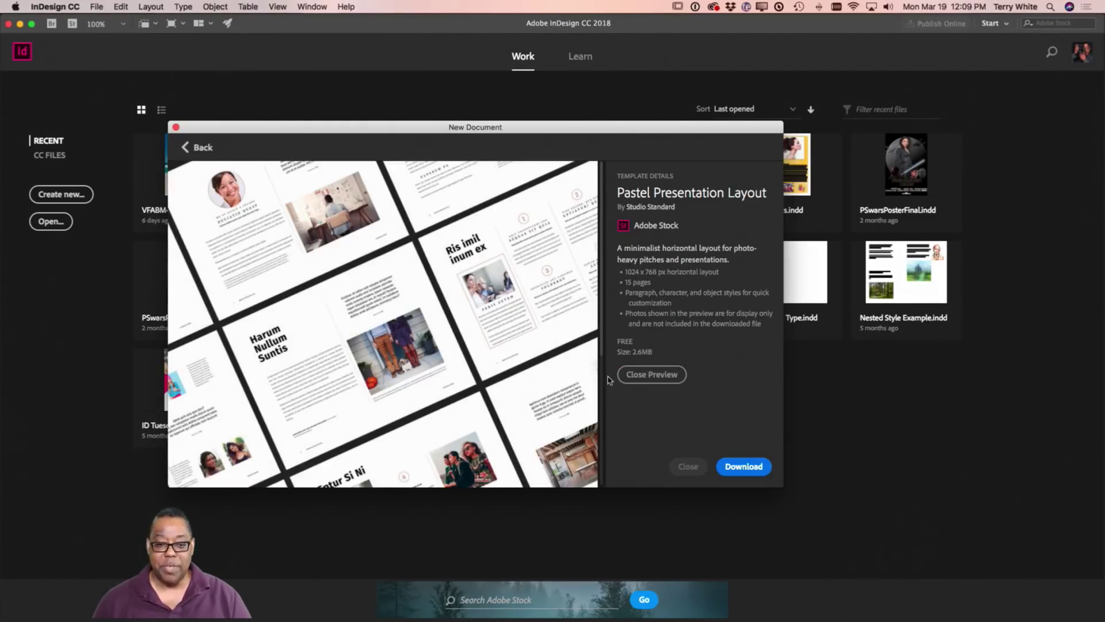
pyautogui.scroll(-4, 505, 374)
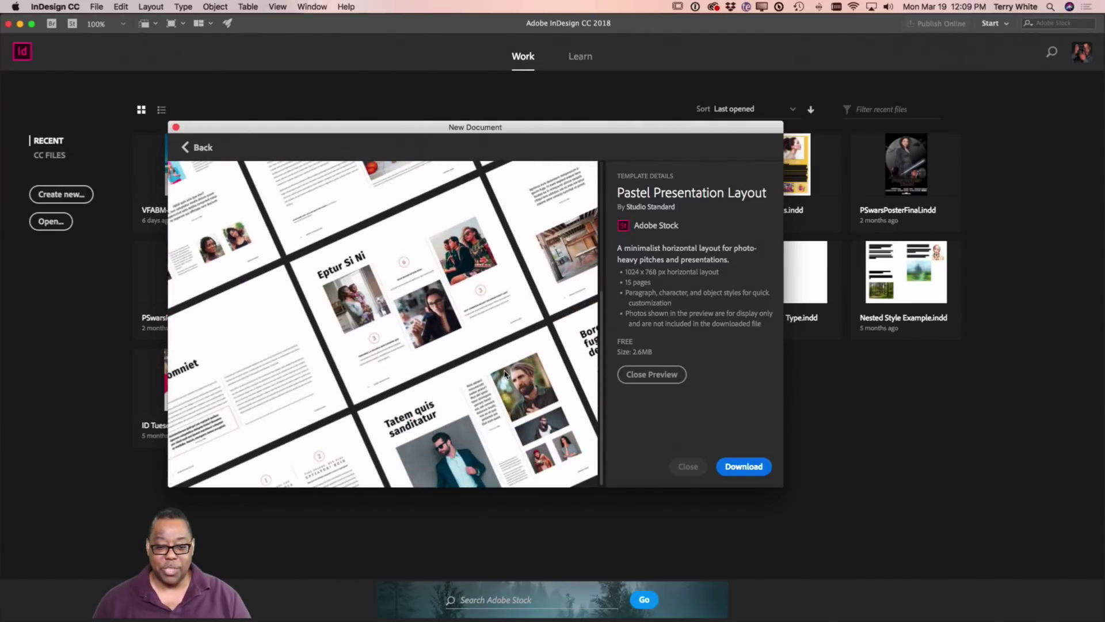
pyautogui.scroll(7, 505, 375)
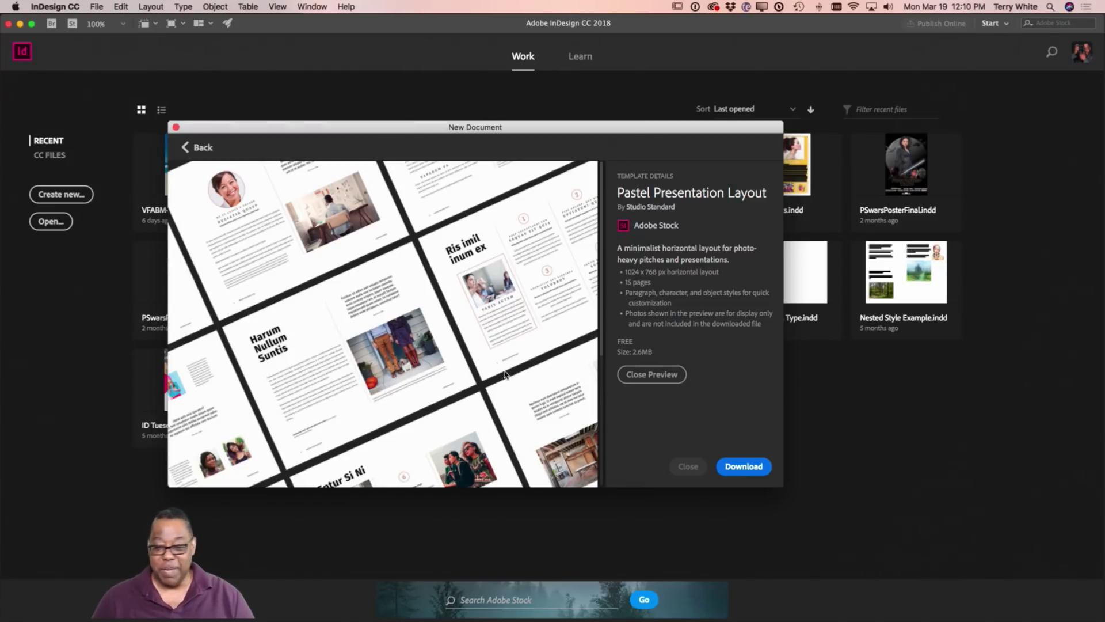
pyautogui.click(653, 375)
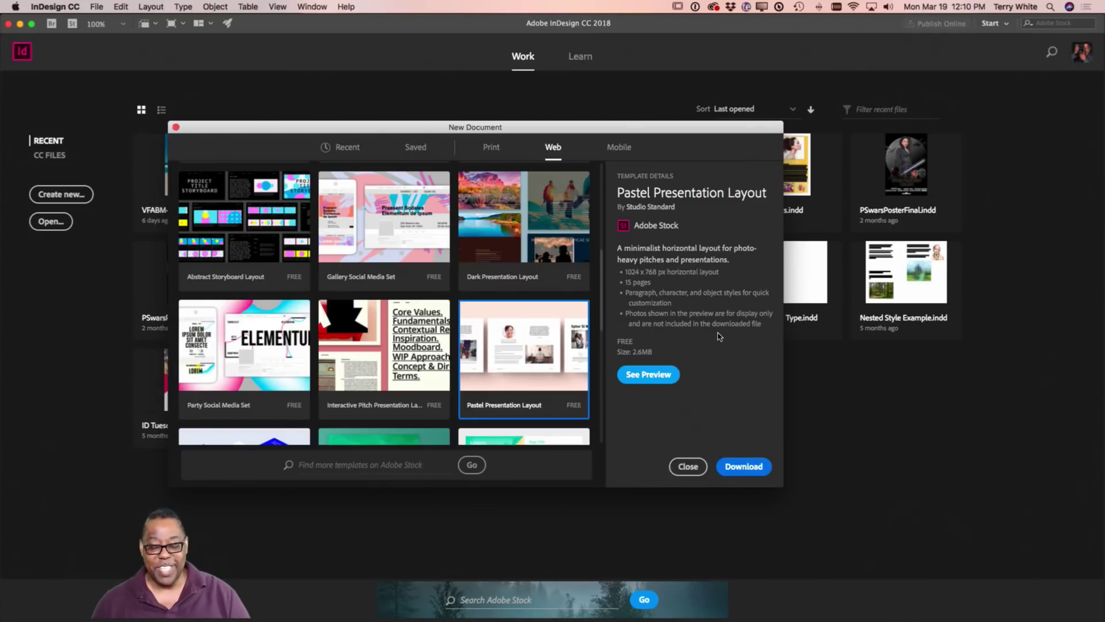
# Download the Pastel Presentation Layout template from Adobe Stock and open it as a new document
pyautogui.click(742, 463)
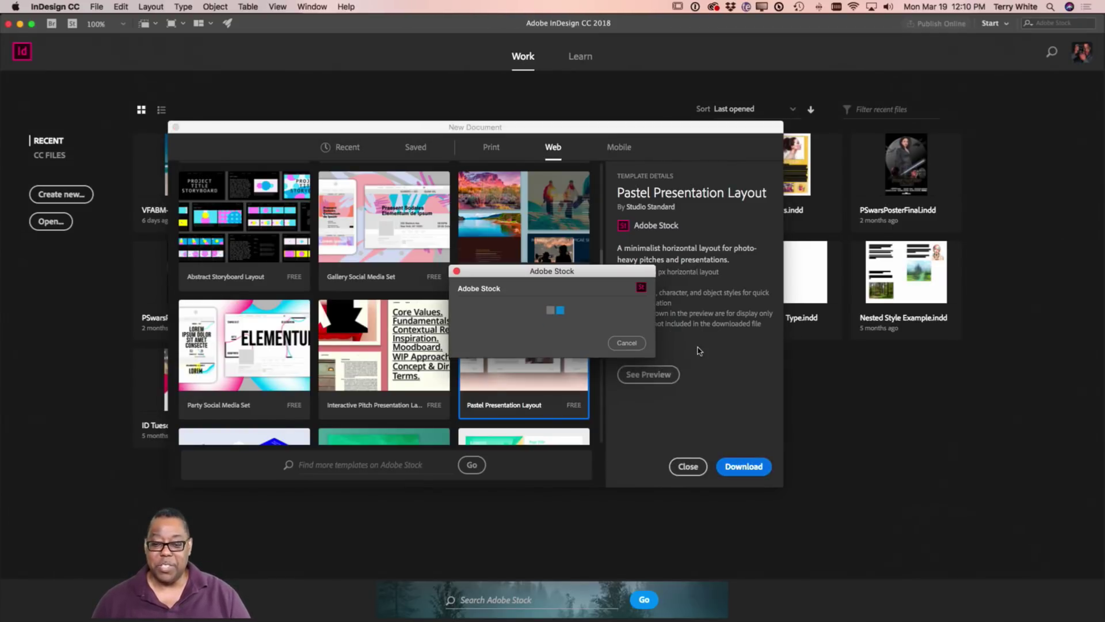
pyautogui.moveTo(615, 276); pyautogui.dragTo(497, 238)
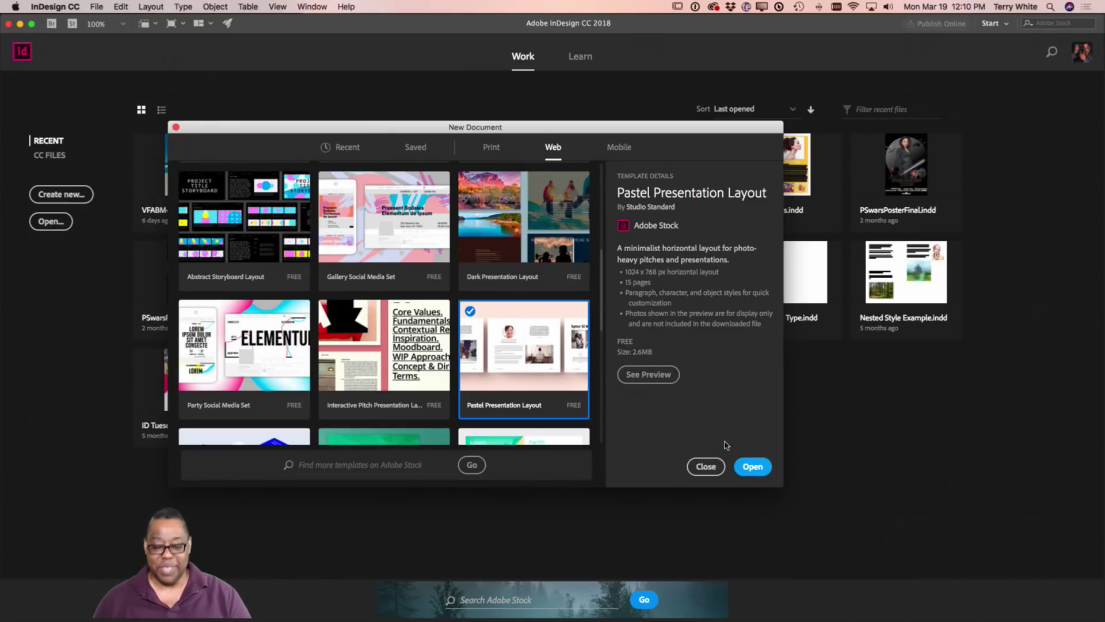
pyautogui.click(751, 466)
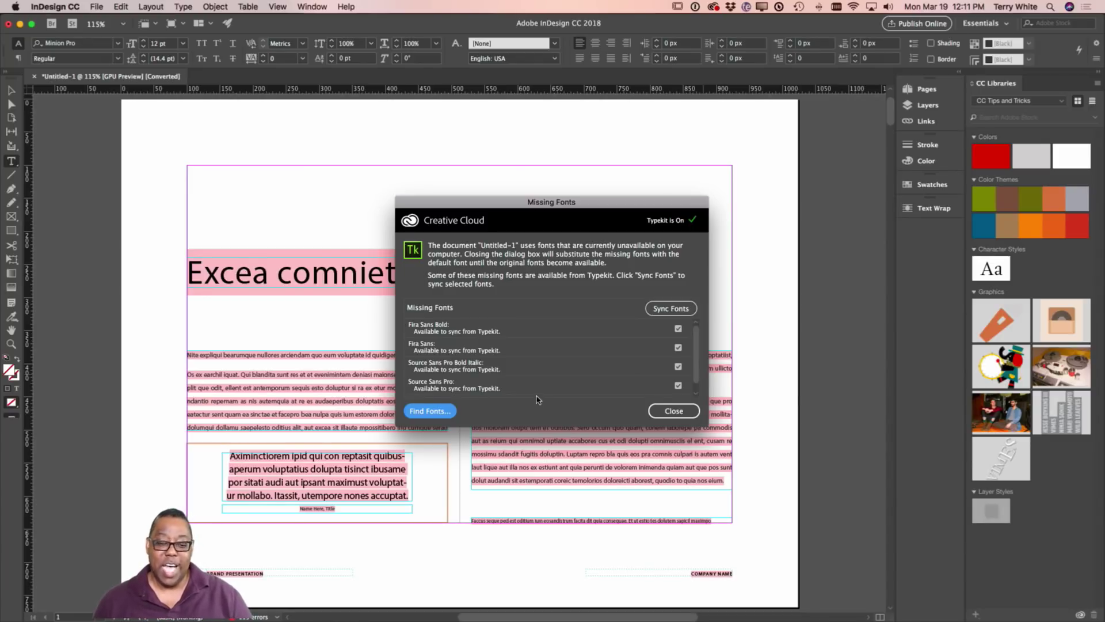
# Sync the missing Fira Sans and Source Sans Pro fonts from Typekit and dismiss the missing fonts notice
pyautogui.scroll(-1, 430, 333)
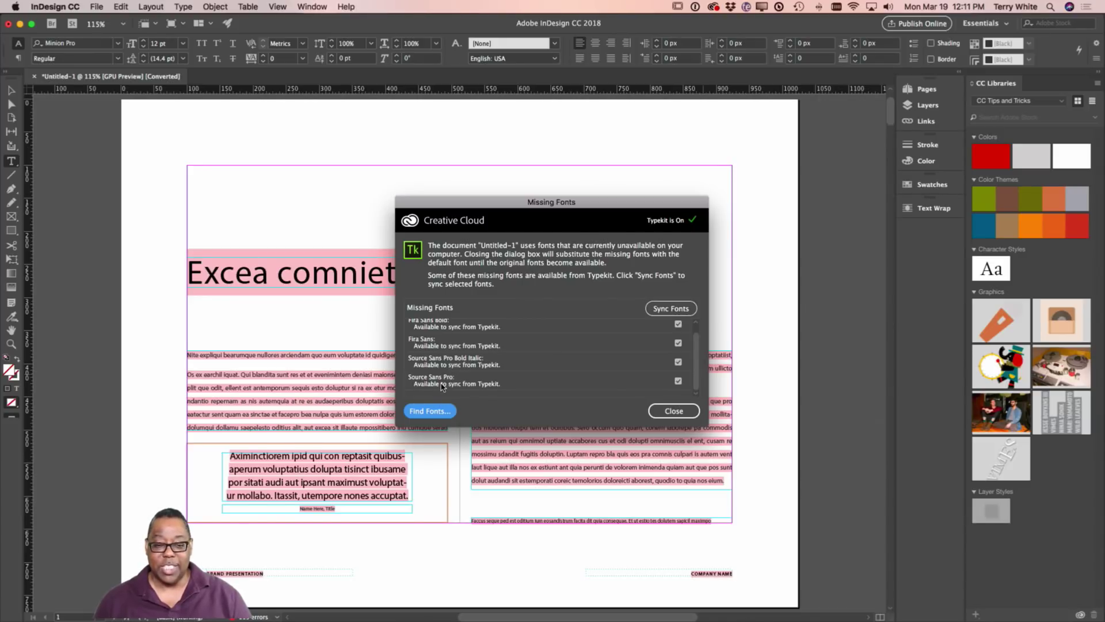
pyautogui.click(669, 311)
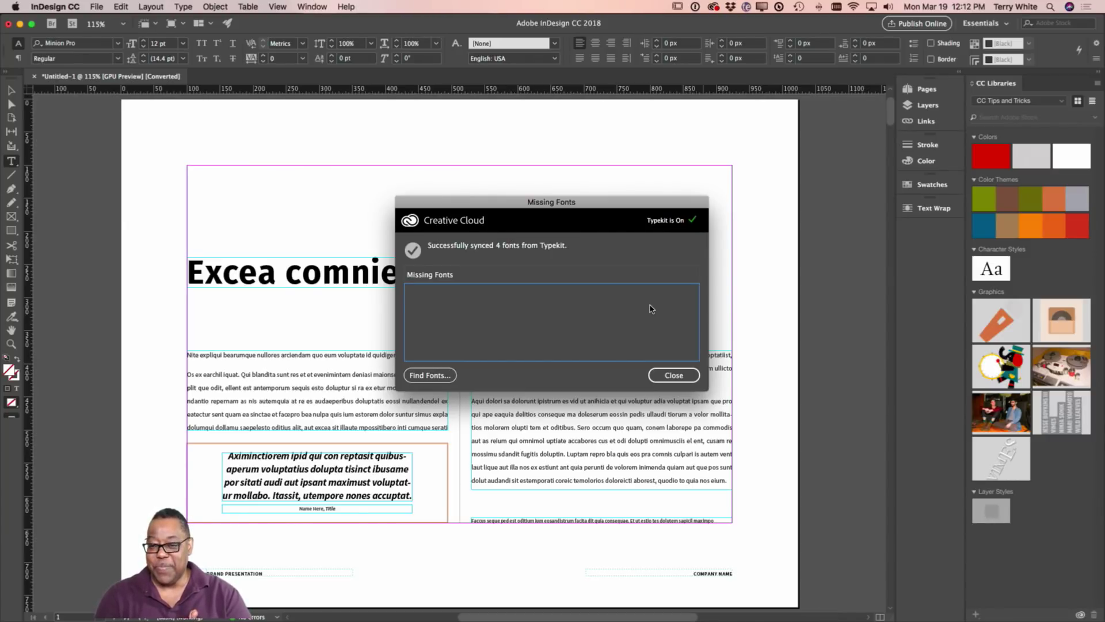
pyautogui.click(672, 376)
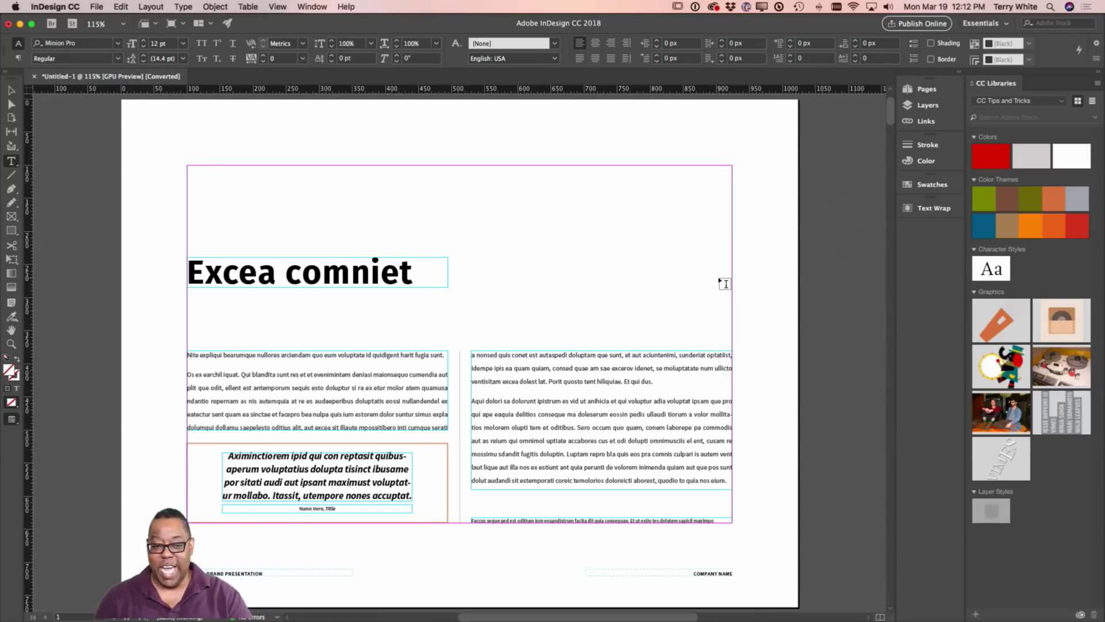
# Examine the text frames and image placeholders on the first three pages with the Selection tool
pyautogui.click(12, 92)
pyautogui.scroll(-8, 582, 257)
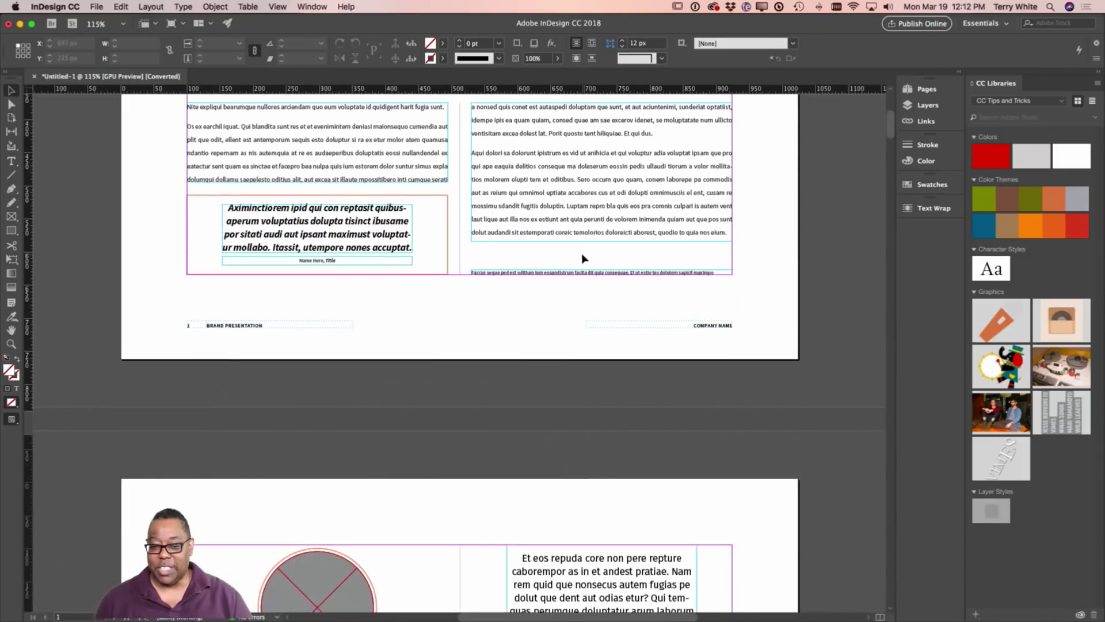
pyautogui.scroll(-8, 582, 257)
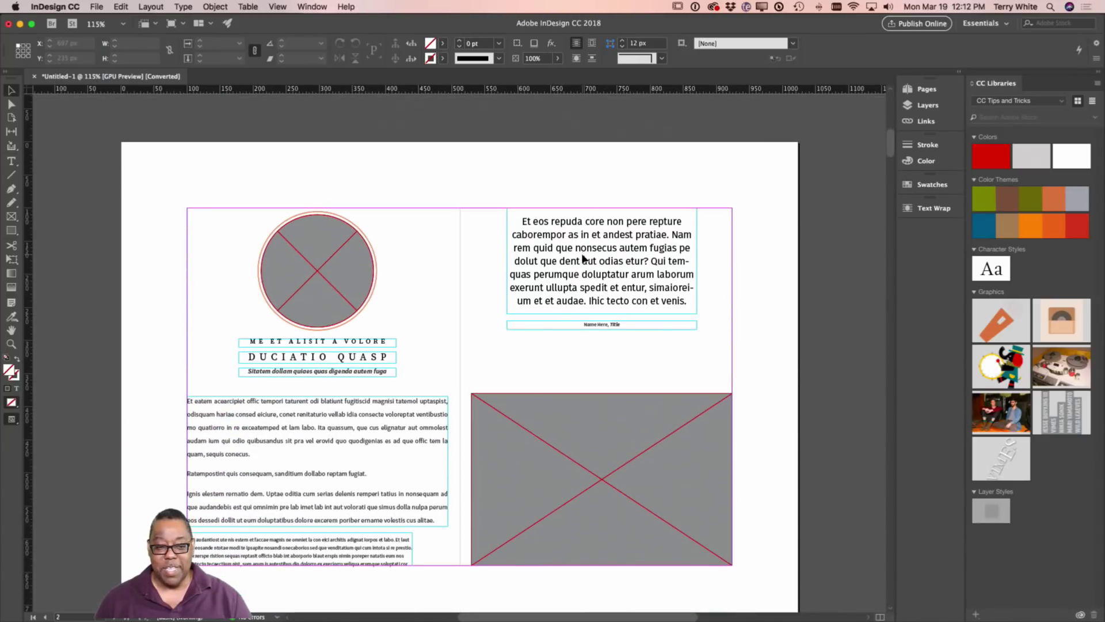
pyautogui.click(357, 275)
pyautogui.click(519, 411)
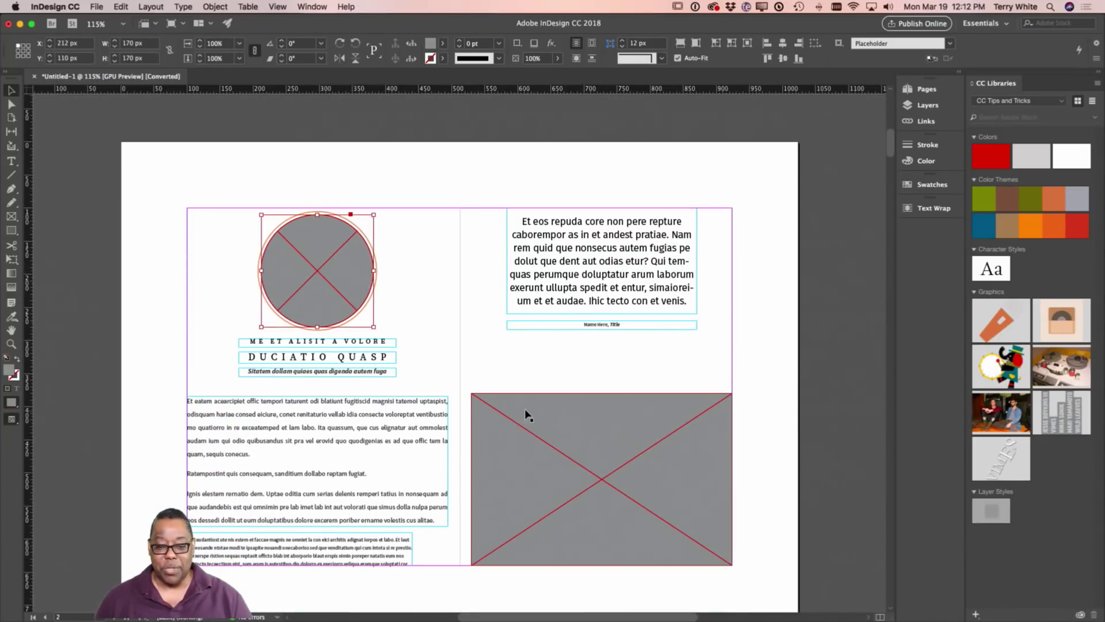
pyautogui.scroll(-12, 531, 405)
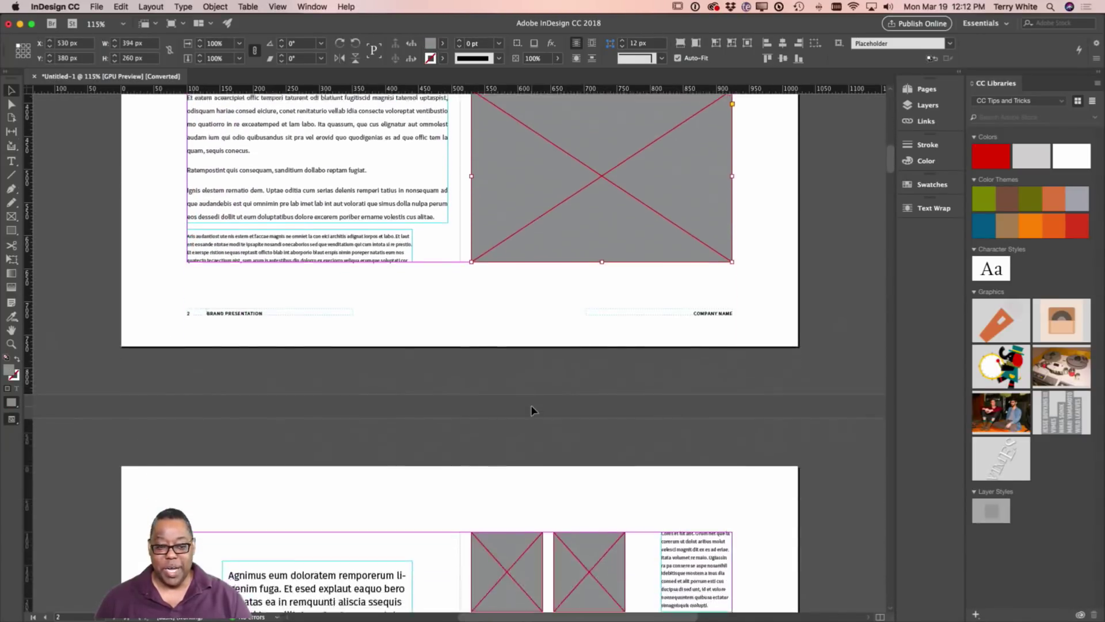
pyautogui.scroll(-8, 531, 409)
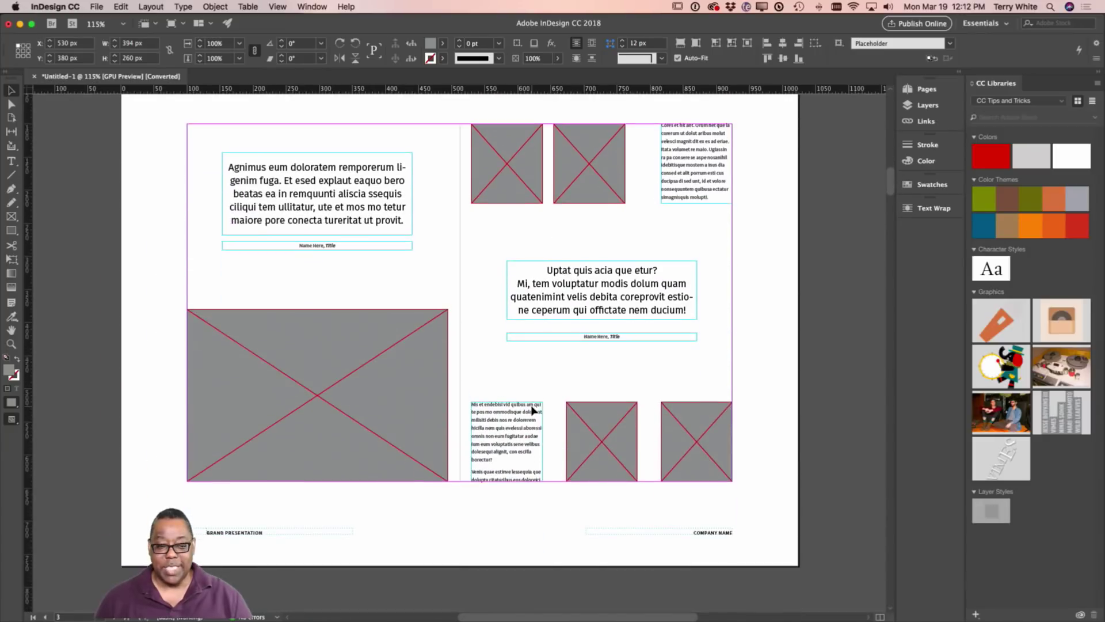
pyautogui.click(309, 200)
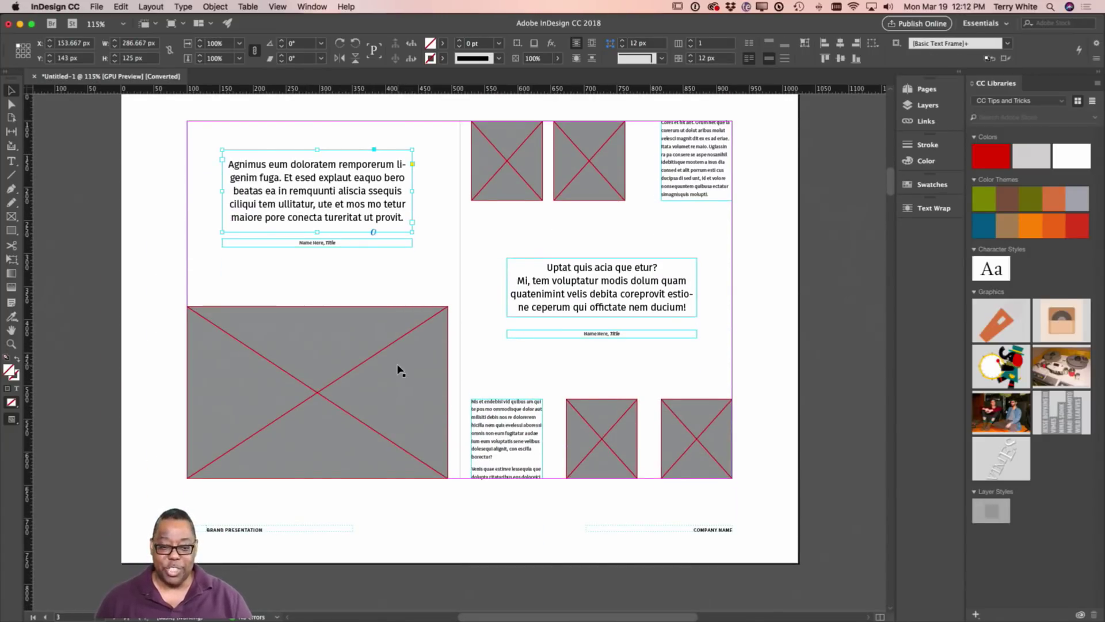
# Look through the layouts of the presentation's following pages, up to page 8, and return to page 1
pyautogui.scroll(-2, 401, 370)
pyautogui.scroll(-14, 401, 370)
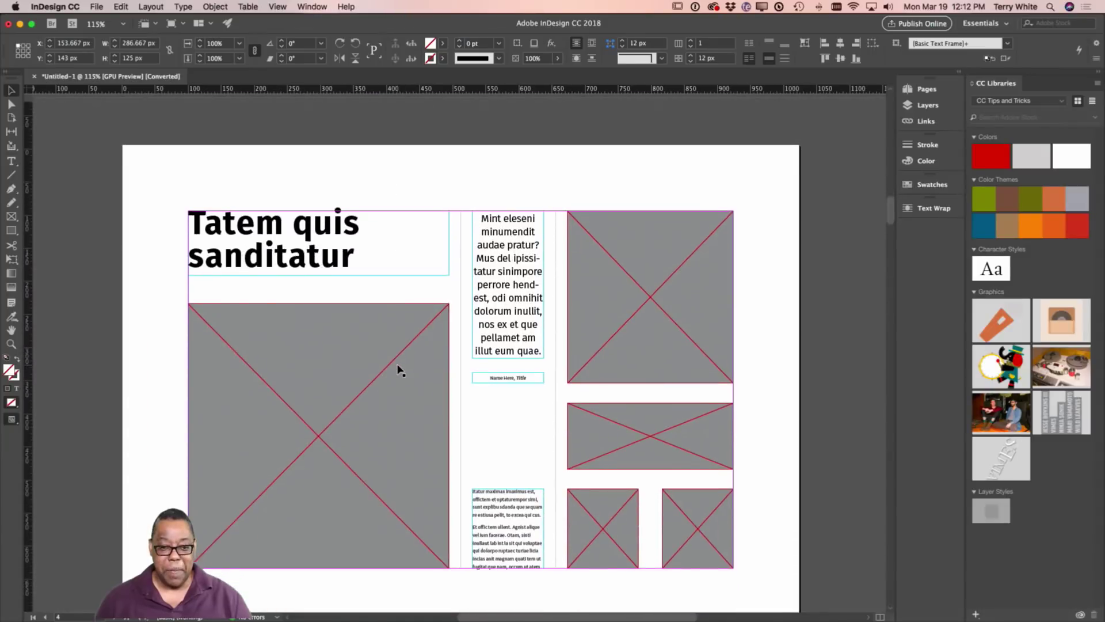
pyautogui.scroll(-20, 402, 370)
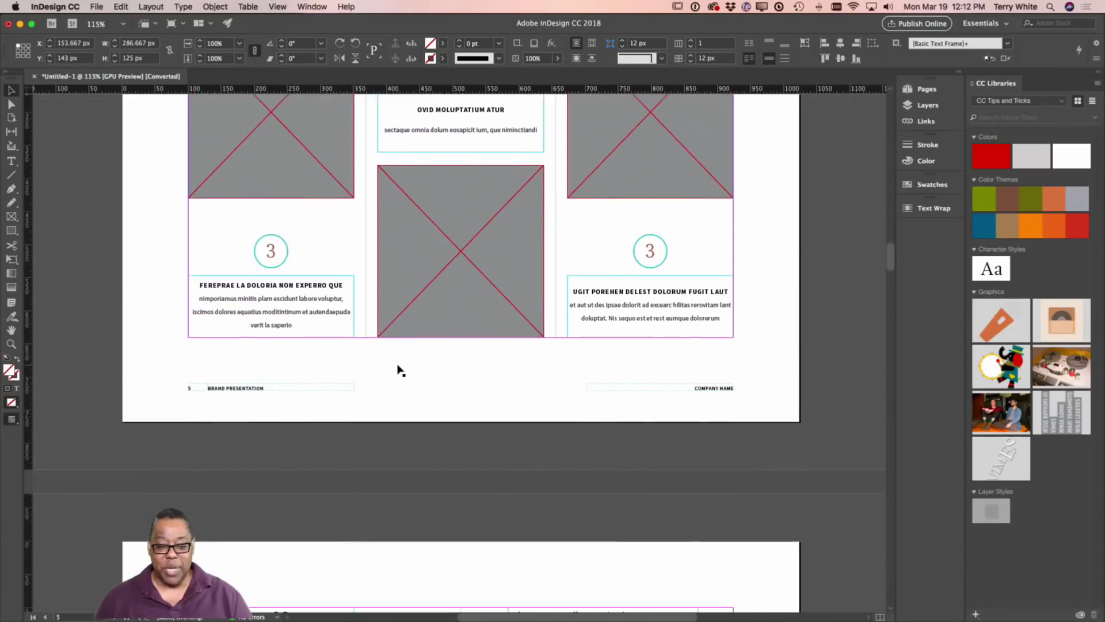
pyautogui.scroll(-18, 401, 370)
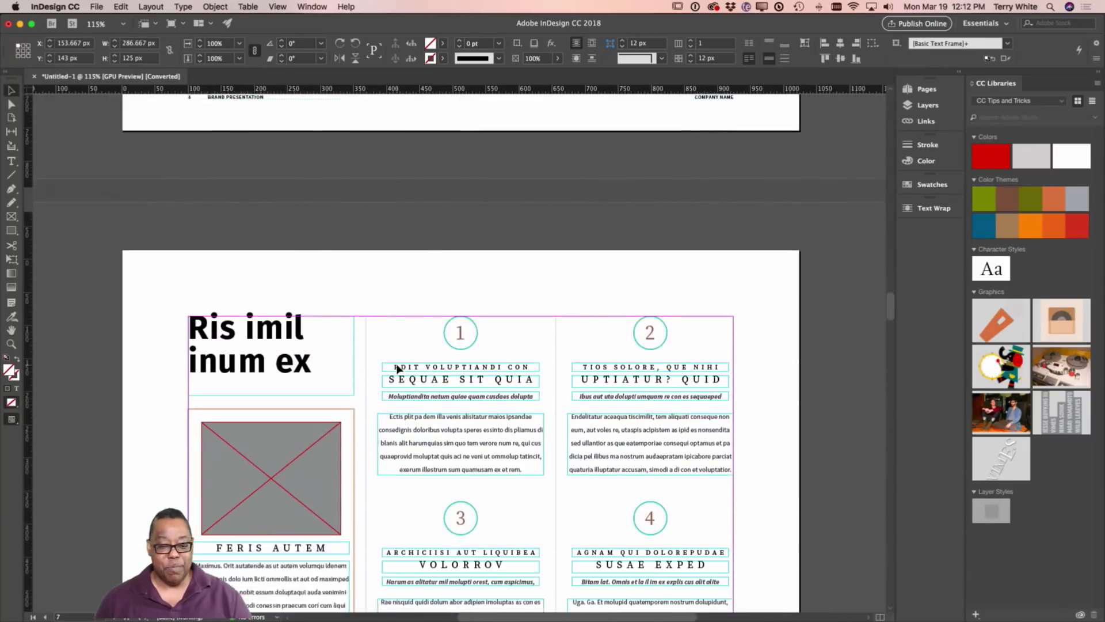
pyautogui.scroll(-20, 397, 369)
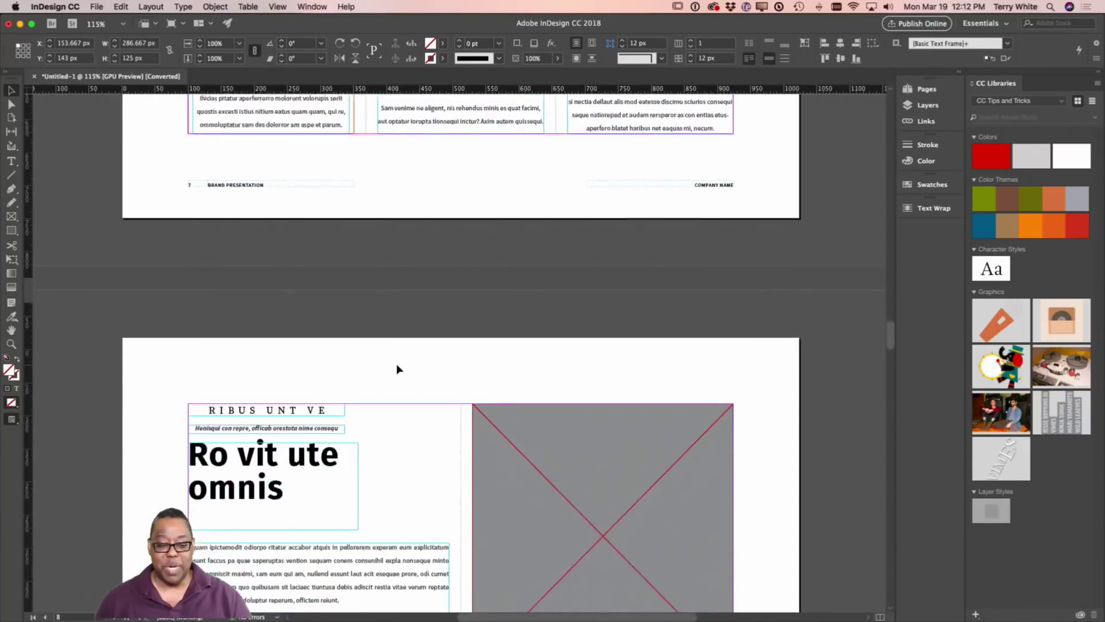
pyautogui.scroll(-3, 397, 369)
pyautogui.scroll(20, 397, 369)
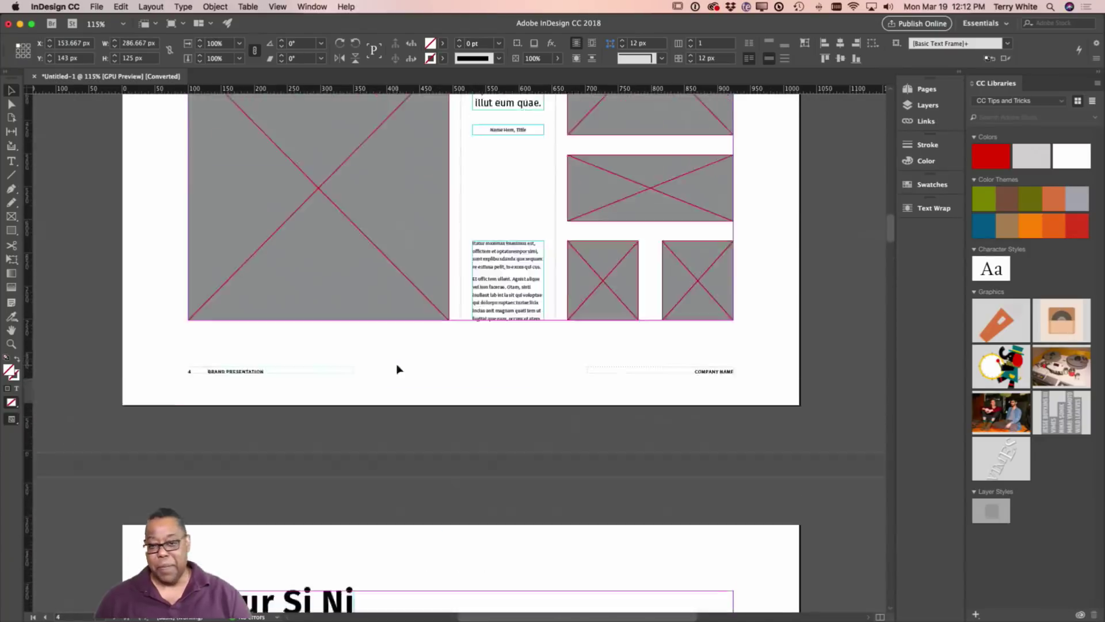
pyautogui.scroll(10, 397, 369)
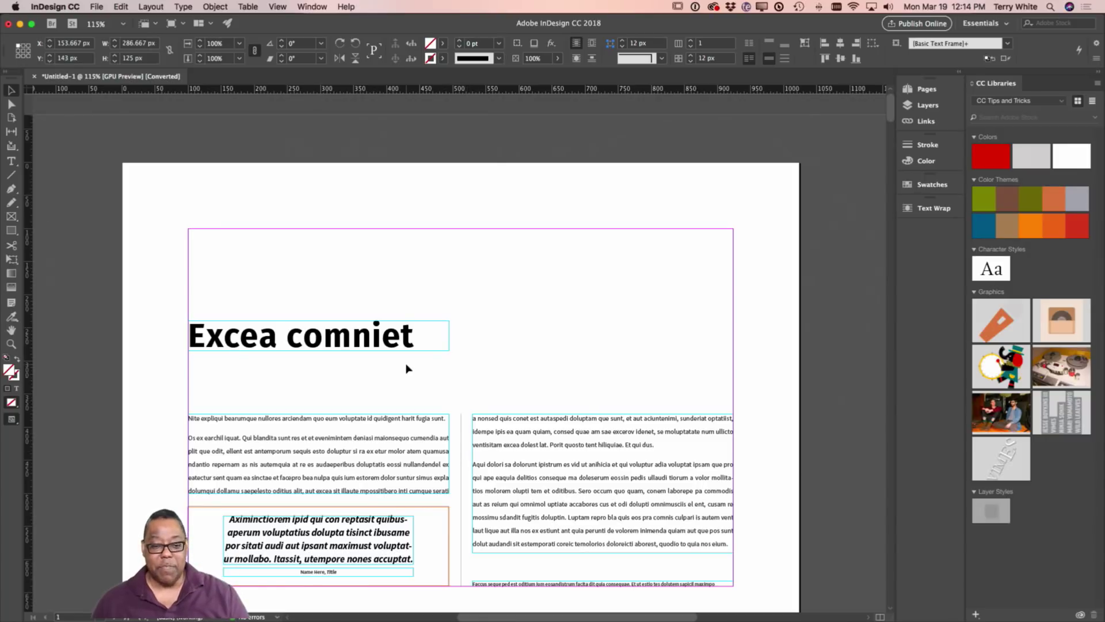
# Try moving the "Excea comniet" heading frame on page 1 to about X 160 px, Y 257 px, and undo the move
pyautogui.click(391, 342)
pyautogui.moveTo(391, 342); pyautogui.dragTo(430, 354)
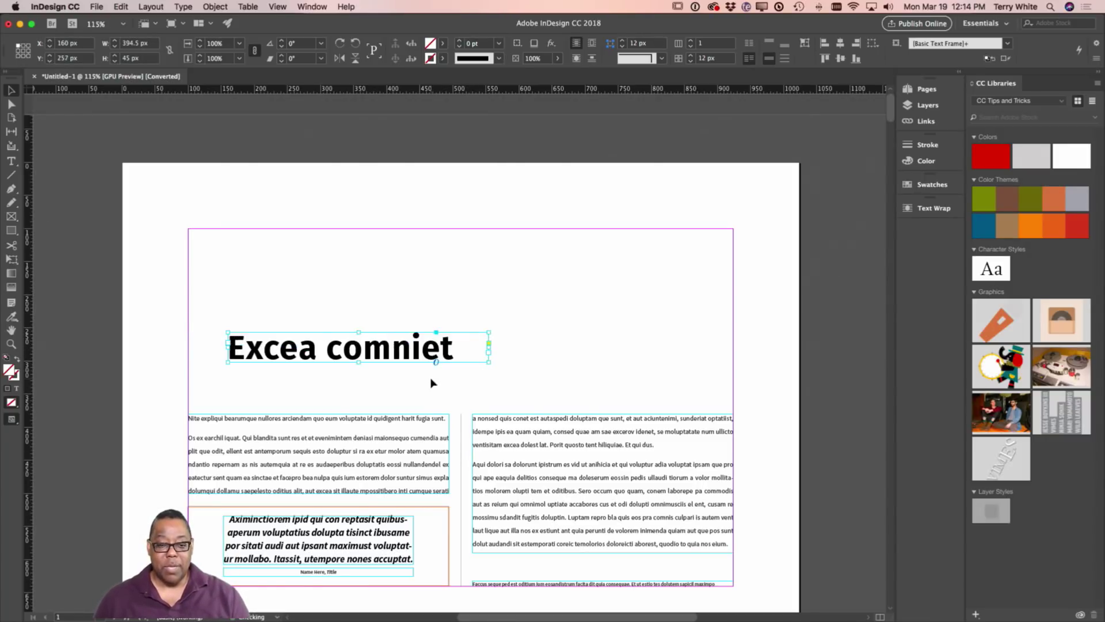
pyautogui.press('super+z')
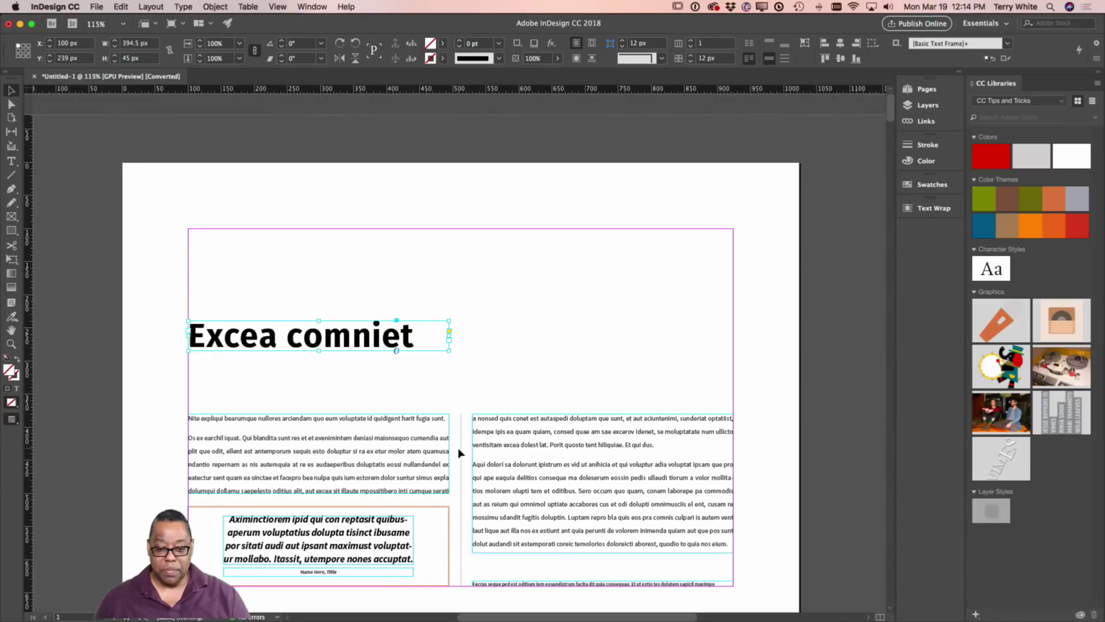
# Try moving the vertical divider line and deleting the italic quote frame on page 1, undoing each change
pyautogui.moveTo(460, 450); pyautogui.dragTo(452, 429)
pyautogui.press('super+z')
pyautogui.click(385, 446)
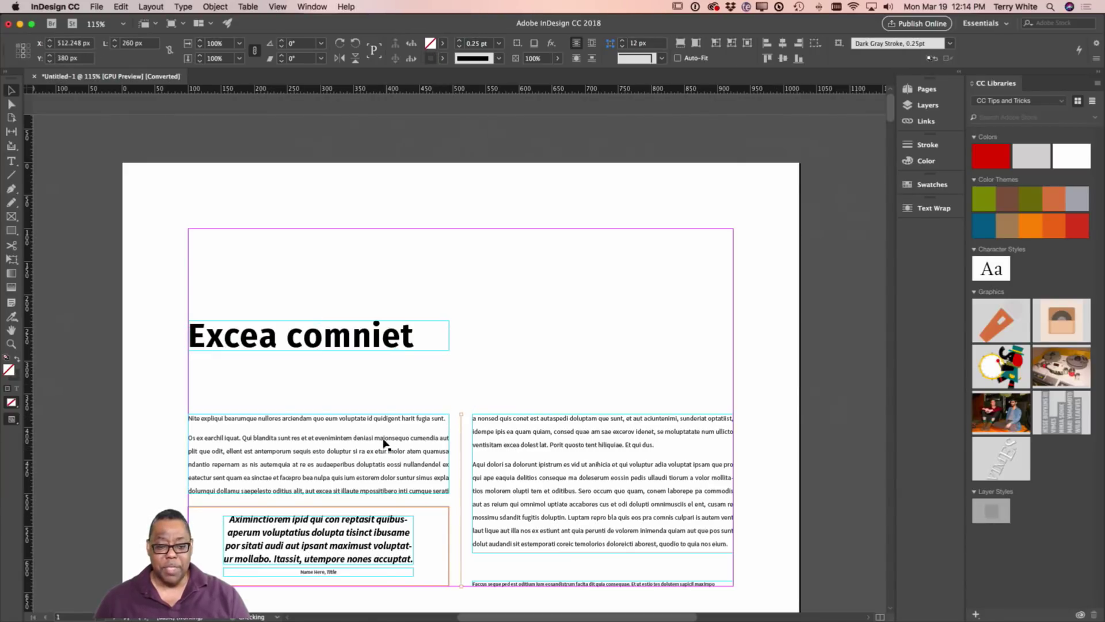
pyautogui.click(363, 535)
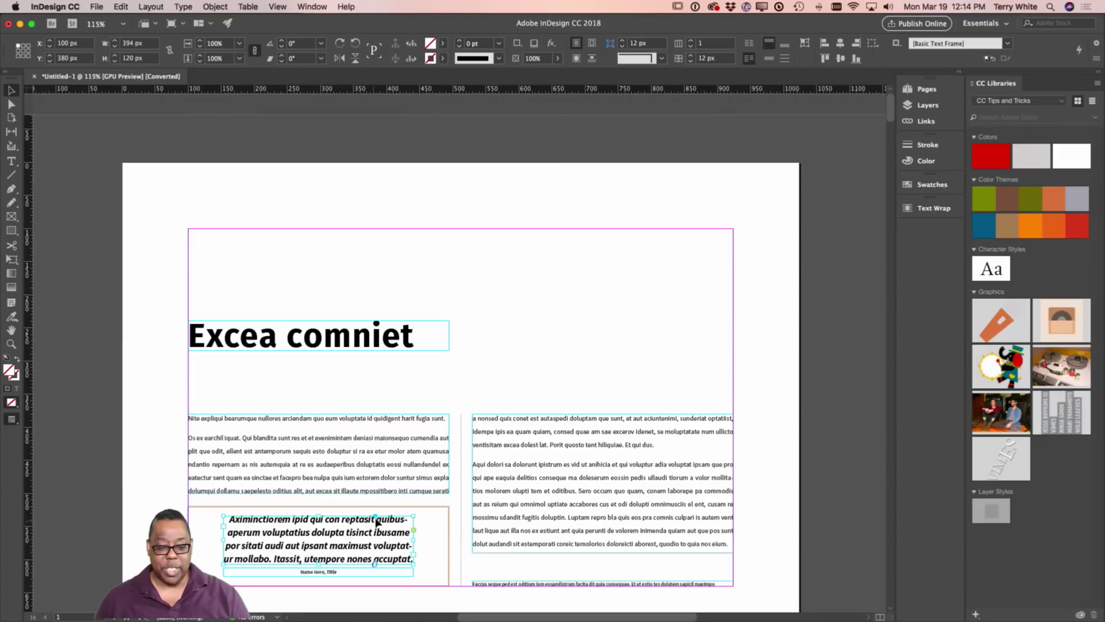
pyautogui.press('Delete')
pyautogui.press('super+z')
# Try to select the "BRAND PRESENTATION" footer text directly on page 1
pyautogui.scroll(-5, 402, 507)
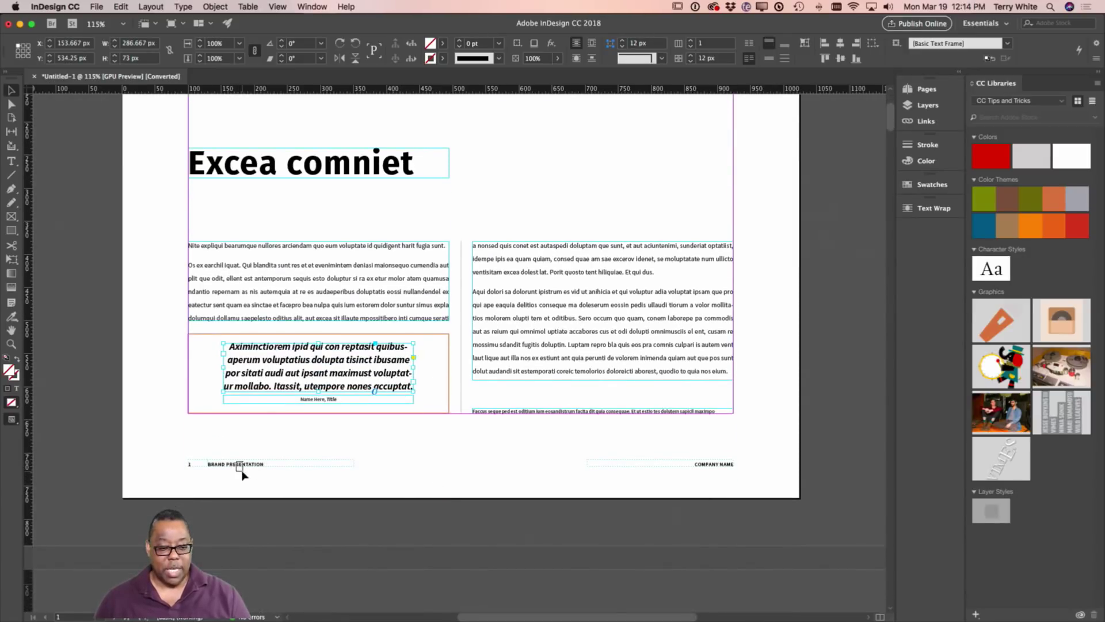
pyautogui.click(239, 468)
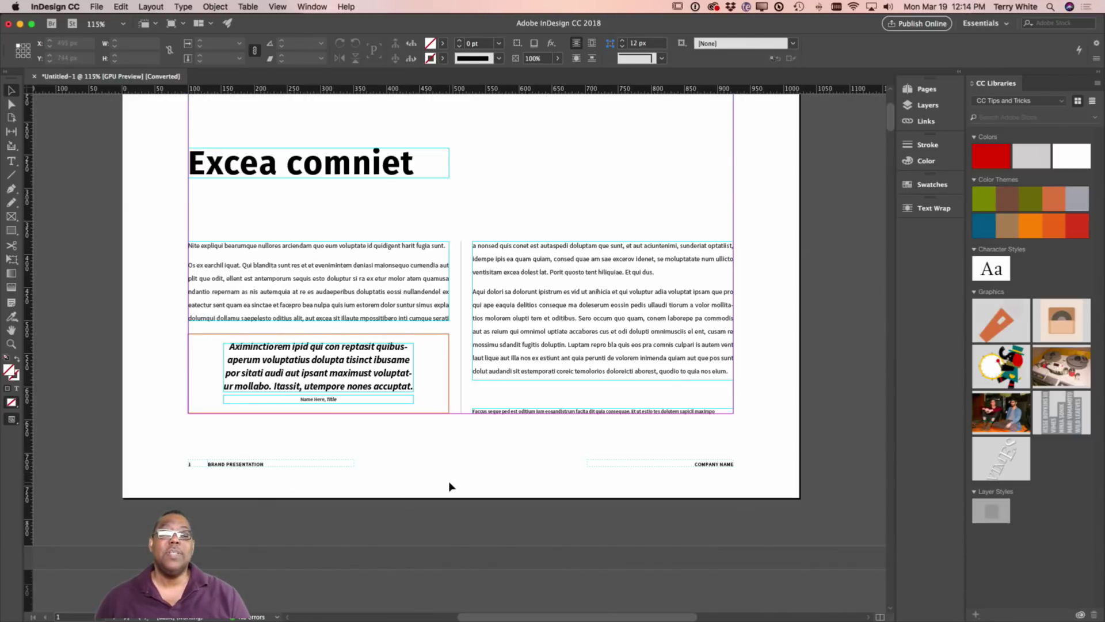
pyautogui.scroll(2, 451, 487)
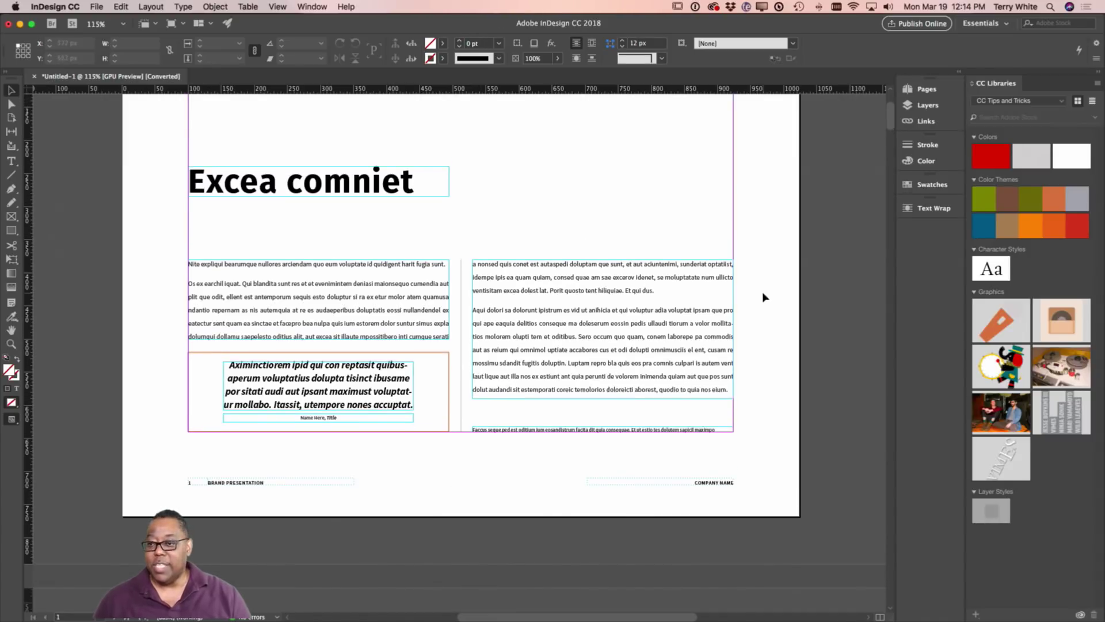
# Show and enlarge the list of document pages, look through the page thumbnails, and view the options of the 1024 x 768 layout
pyautogui.click(921, 91)
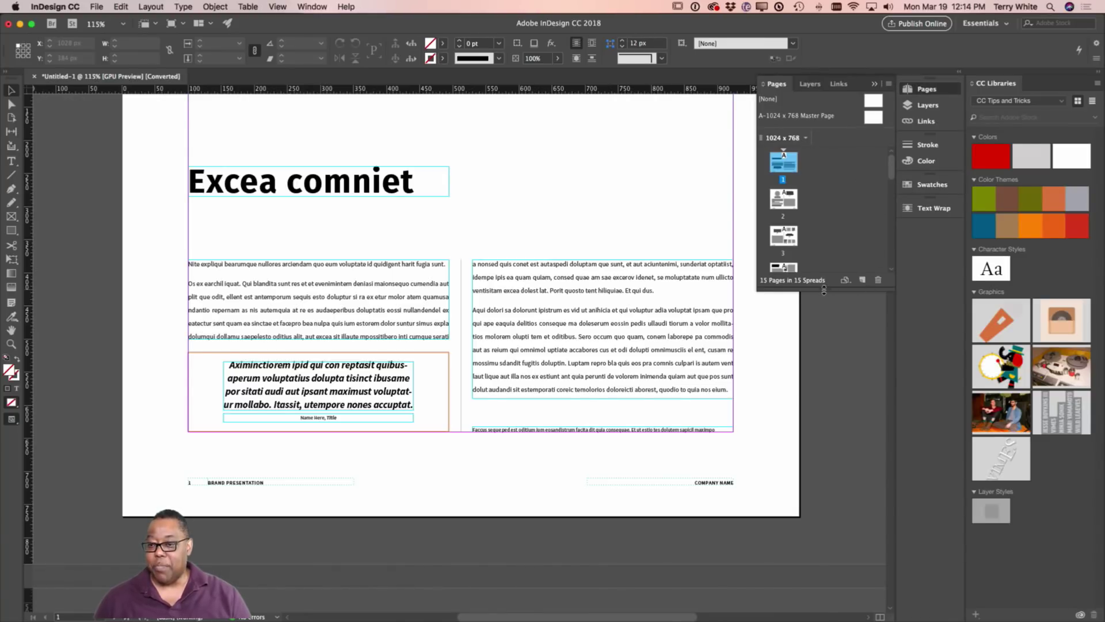
pyautogui.moveTo(824, 290); pyautogui.dragTo(832, 576)
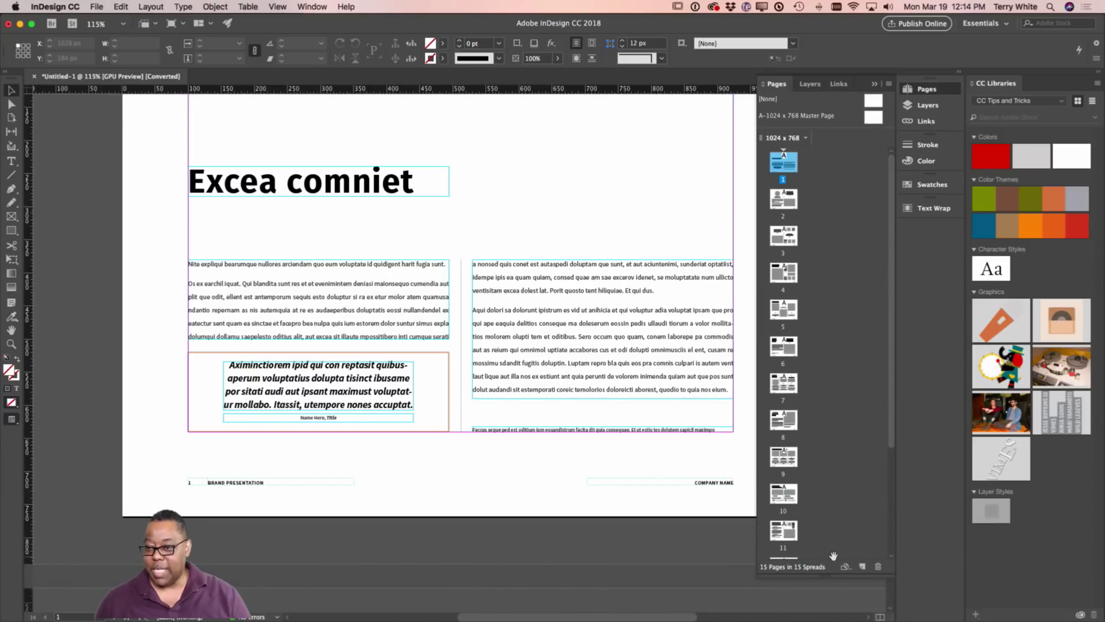
pyautogui.scroll(-5, 896, 446)
pyautogui.scroll(5, 896, 316)
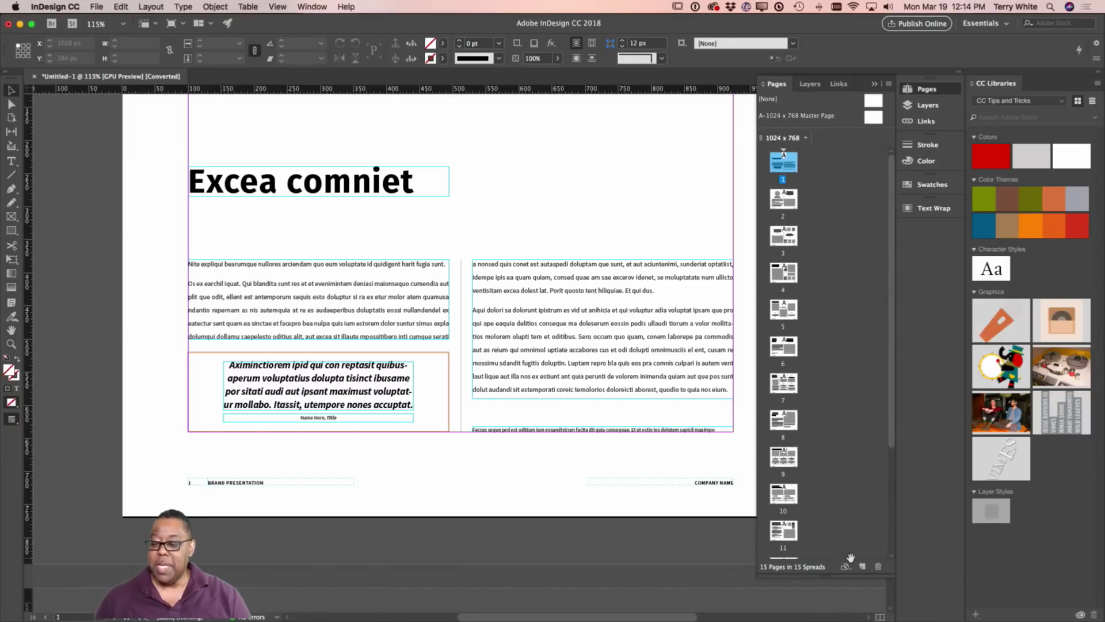
pyautogui.moveTo(824, 574); pyautogui.dragTo(830, 414)
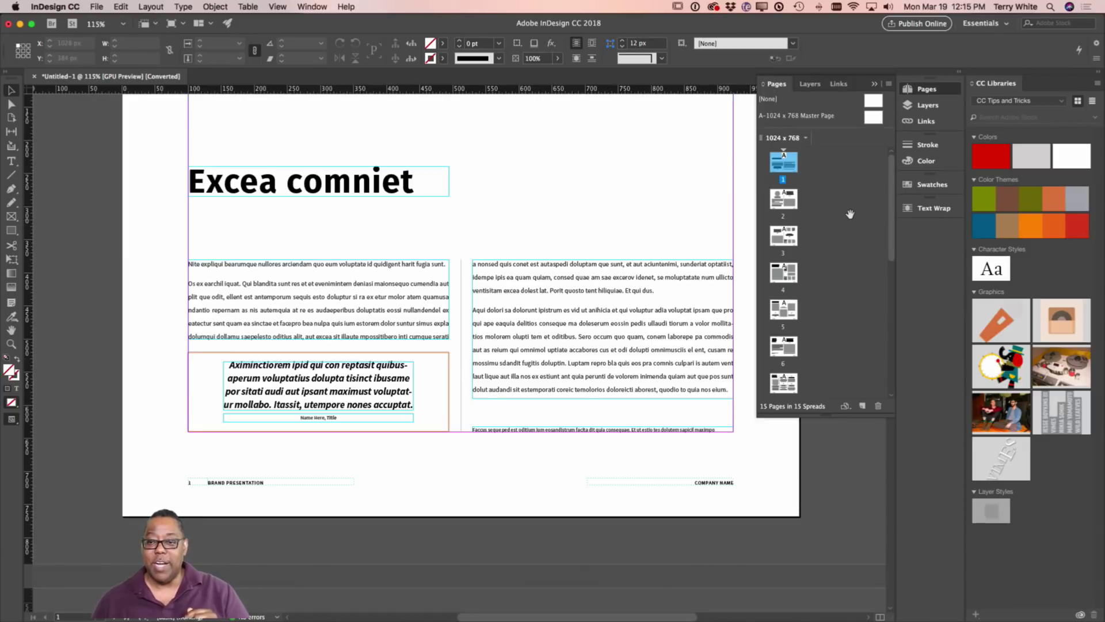
pyautogui.click(806, 140)
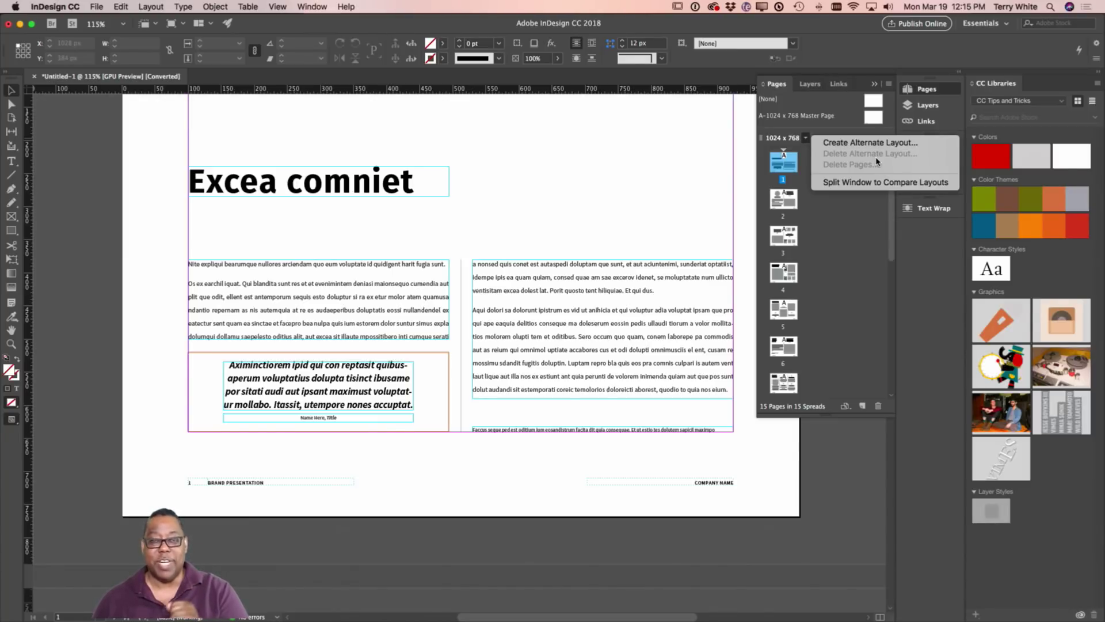
pyautogui.click(841, 230)
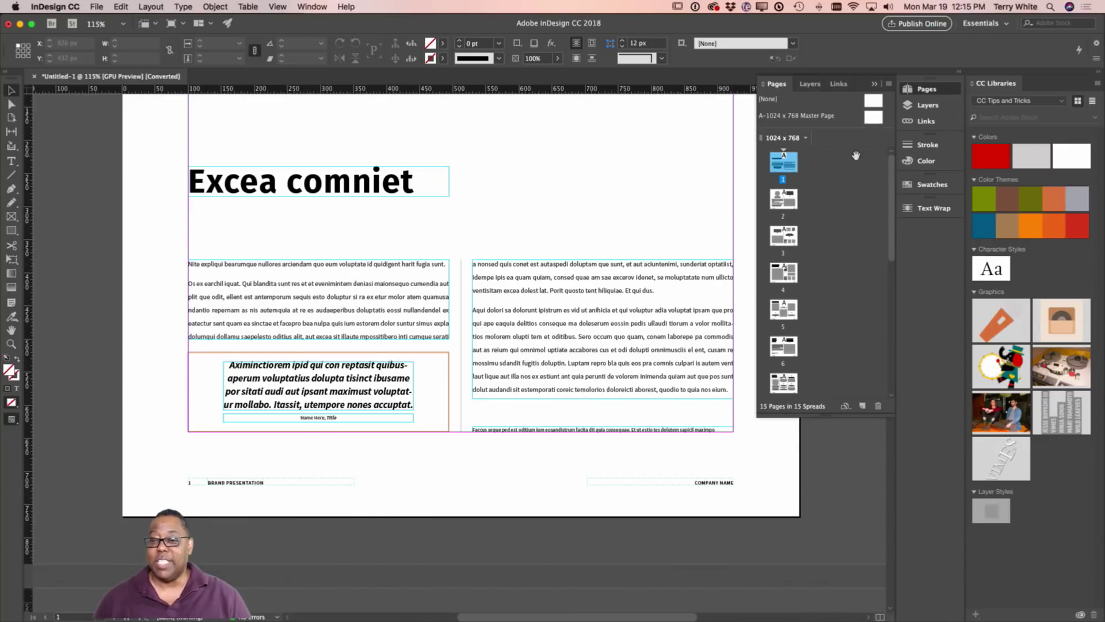
# Open the A-1024 x 768 Master Page and replace the "COMPANY NAME" footer text with "ADOBE LIVE"
pyautogui.doubleClick(873, 118)
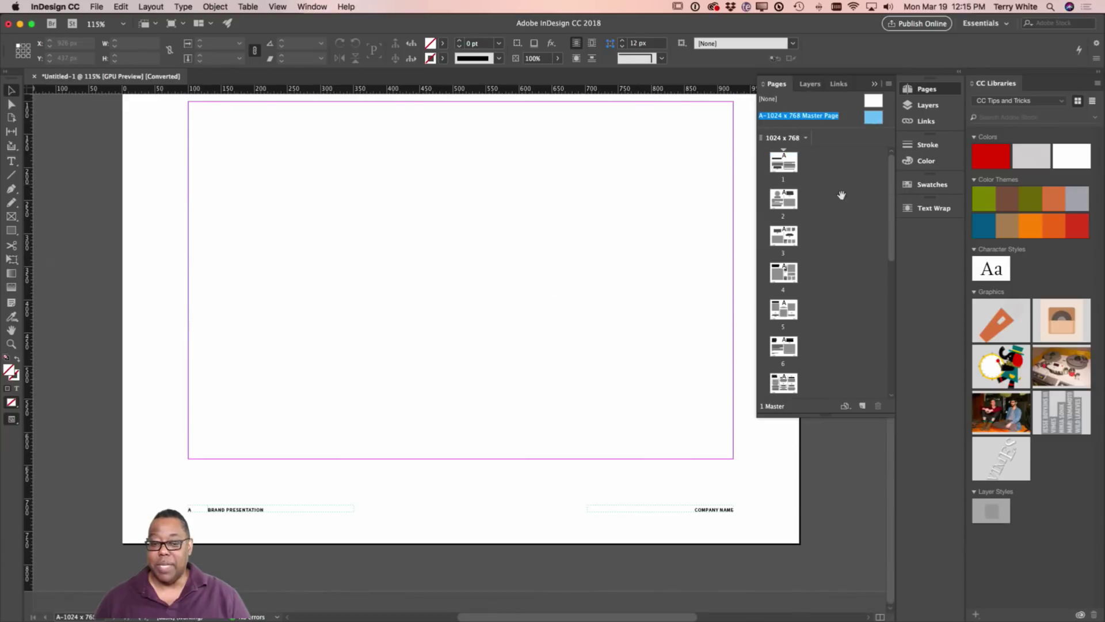
pyautogui.click(271, 512)
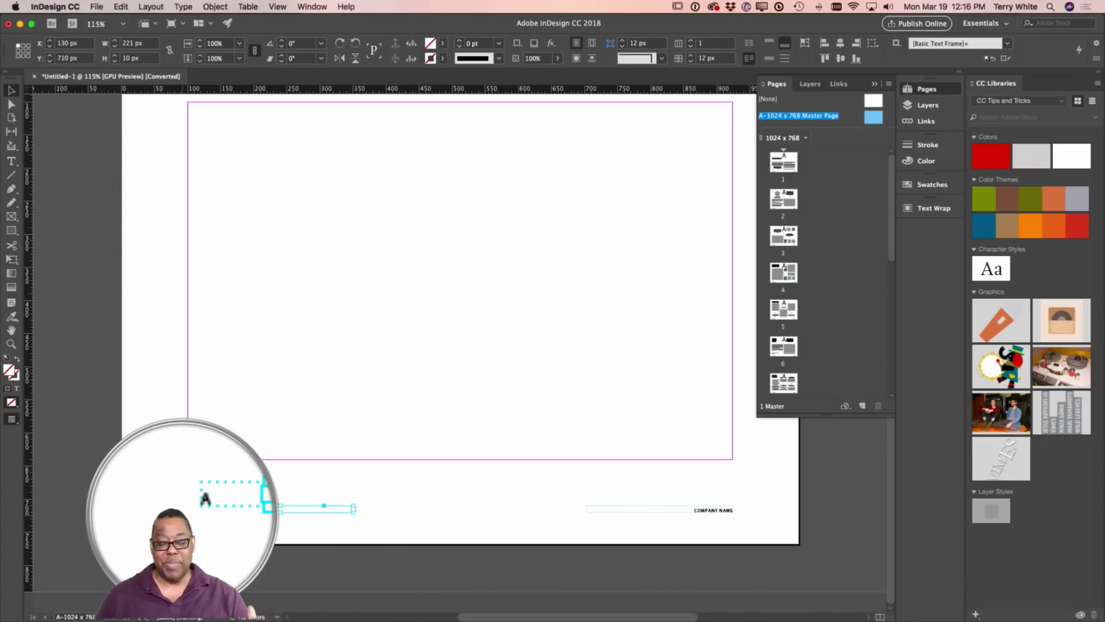
pyautogui.press('super+v')
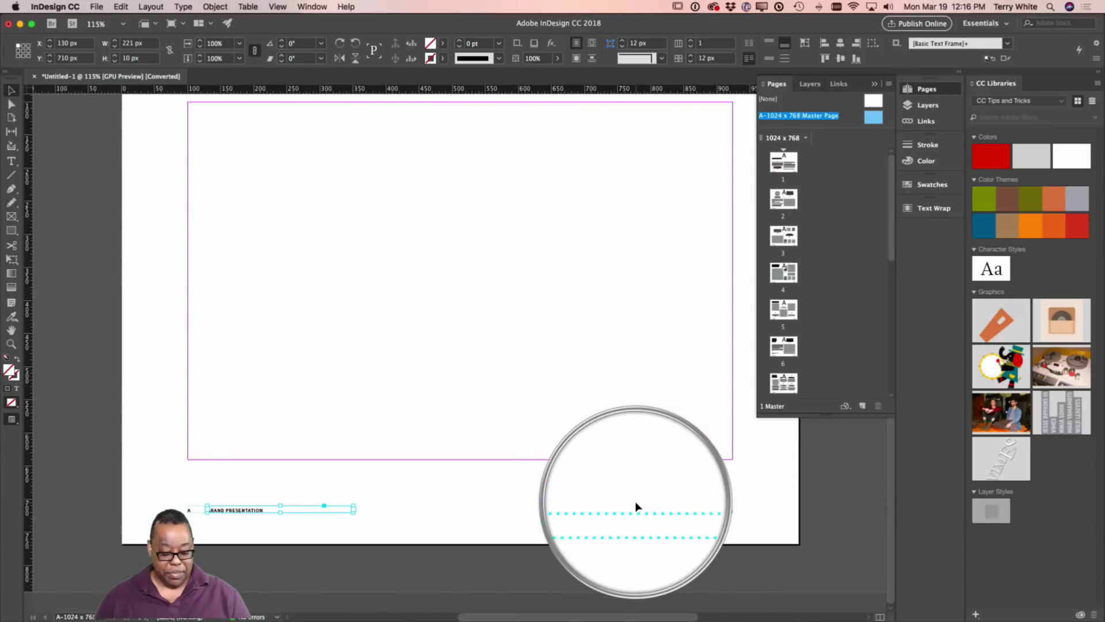
pyautogui.doubleClick(701, 511)
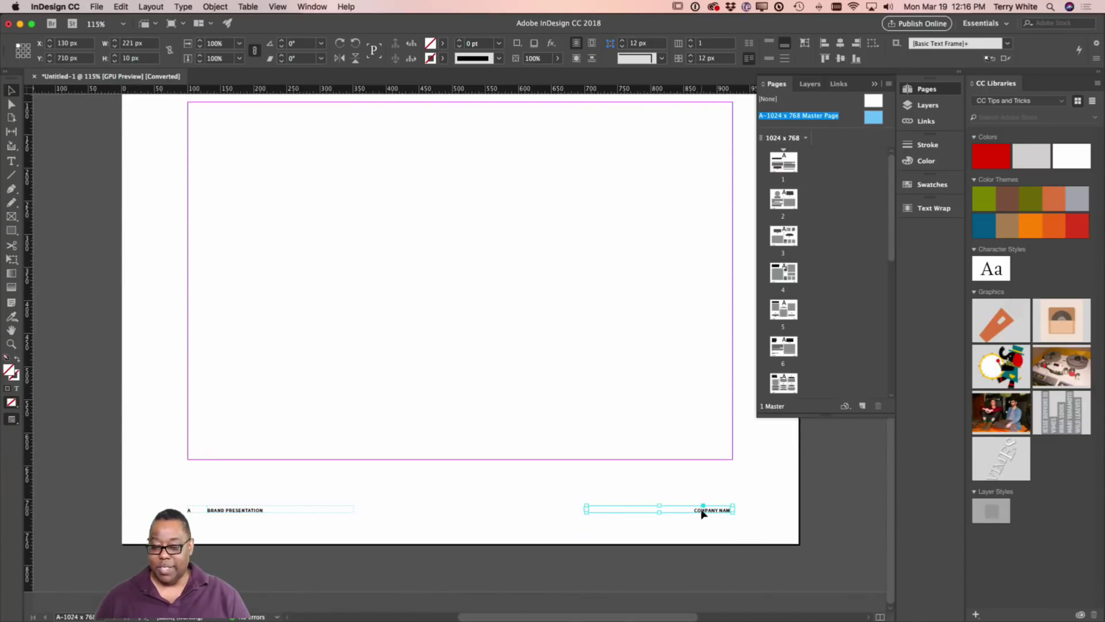
pyautogui.moveTo(690, 509); pyautogui.dragTo(755, 506)
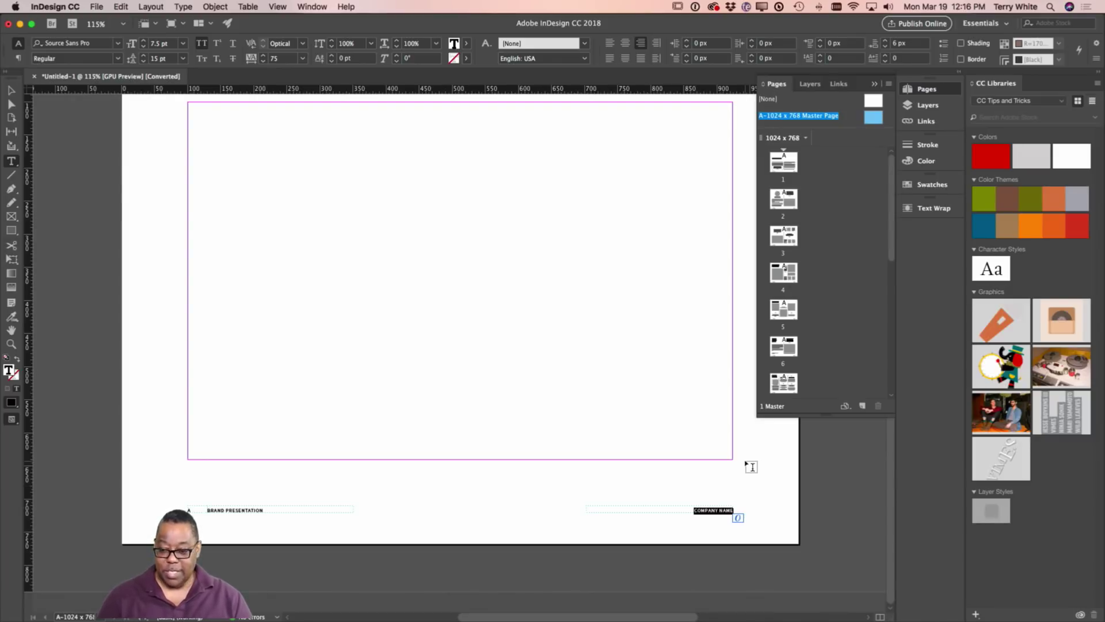
pyautogui.press('BackSpace')
pyautogui.write('ADOBE LIVE')
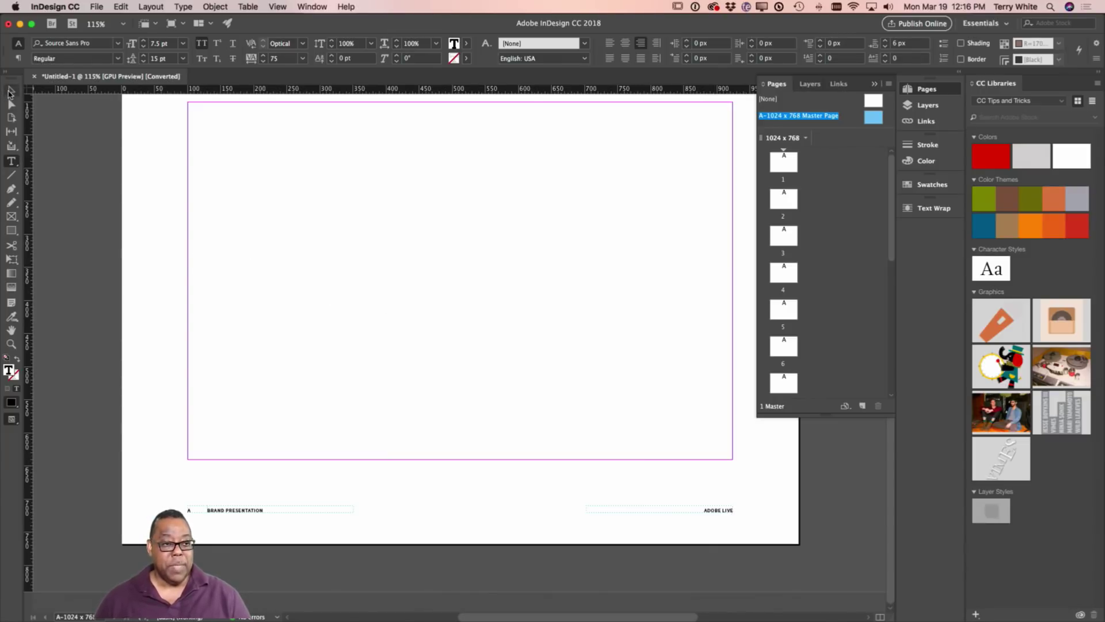
# Replace the word "BRAND" in the master page footer so that it reads "SOCIAL MEDIA PRESENTATION"
pyautogui.click(225, 510)
pyautogui.doubleClick(216, 510)
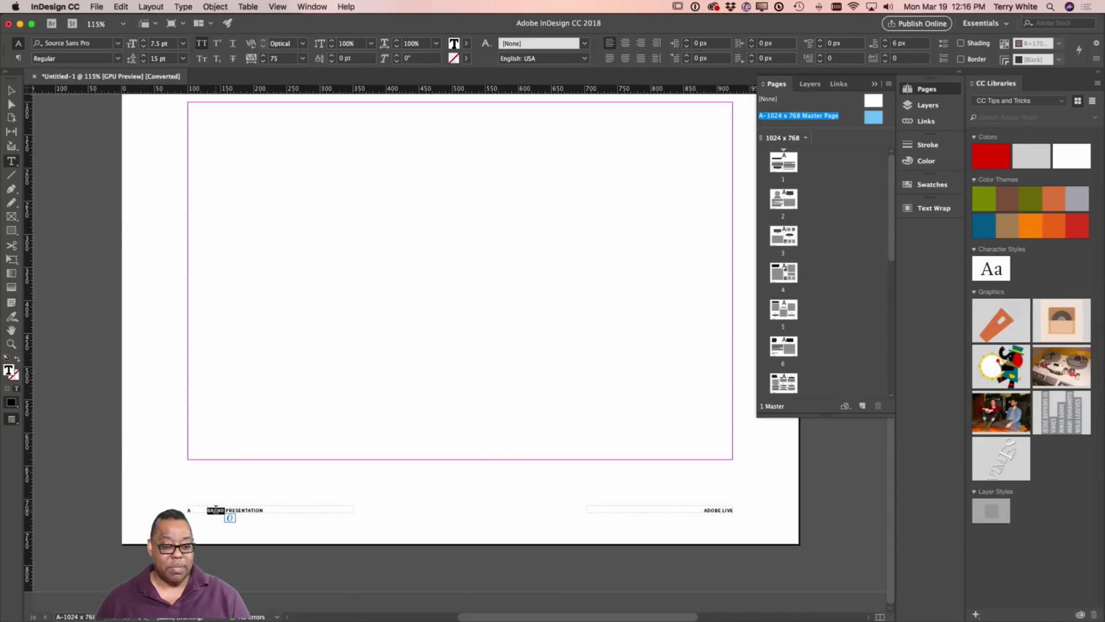
pyautogui.press('BackSpace')
pyautogui.write('SOC')
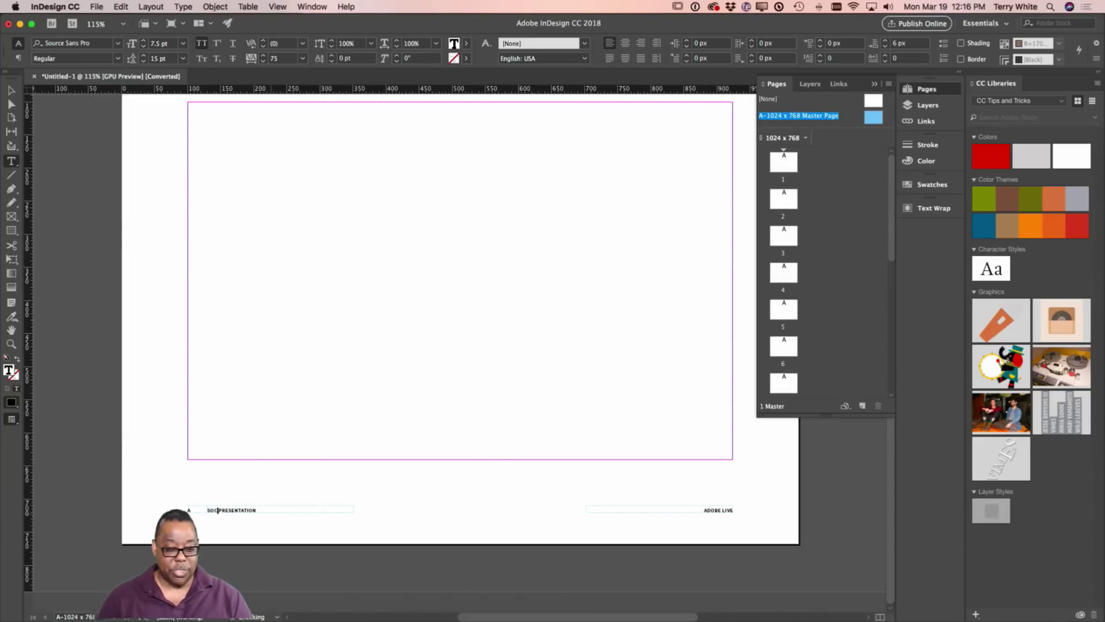
pyautogui.write('IAL MEDIA')
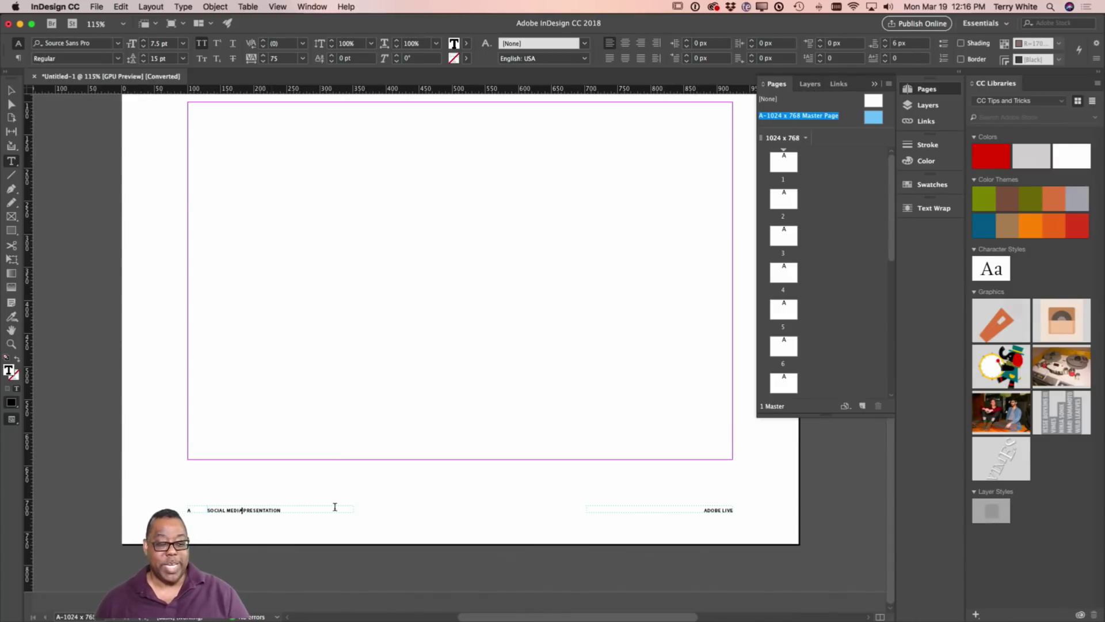
pyautogui.click(11, 90)
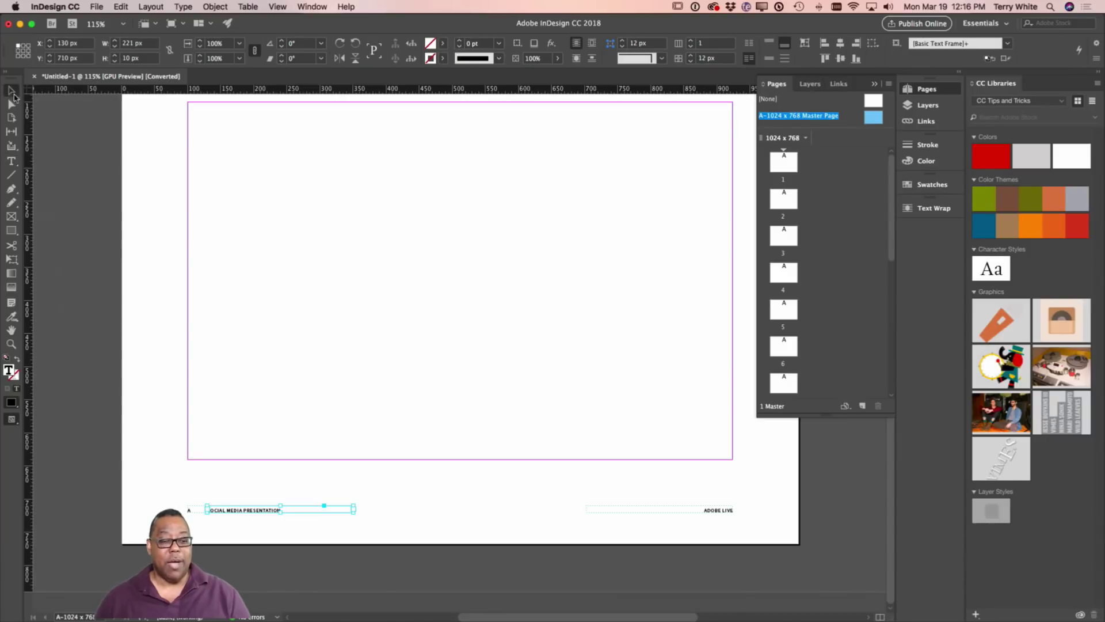
# Check the master page footer texts on pages 1 and 5
pyautogui.scroll(5, 433, 487)
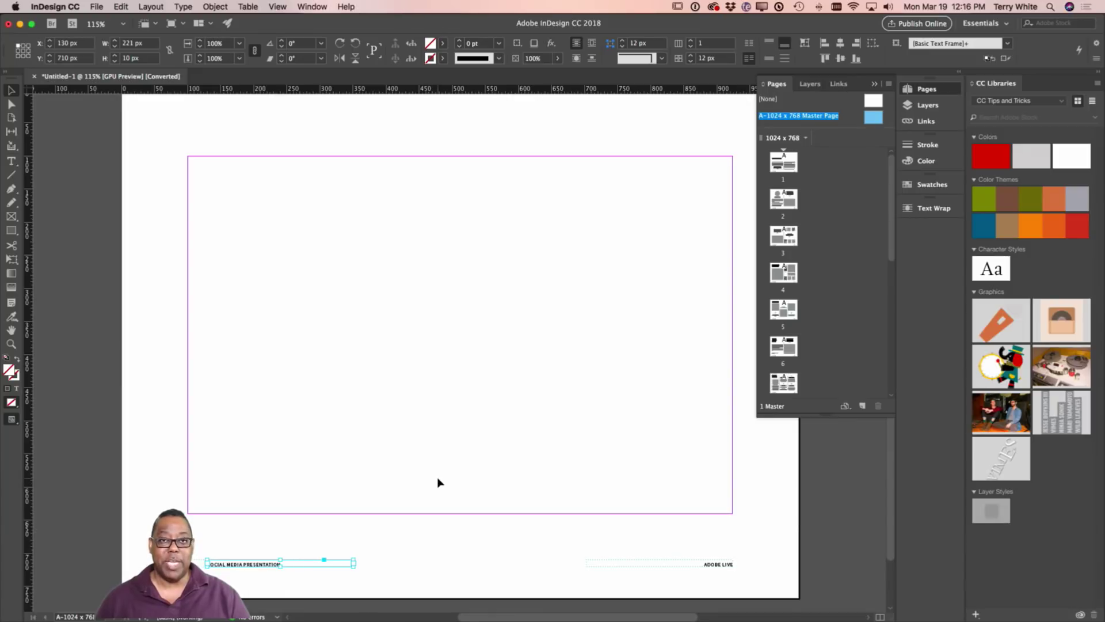
pyautogui.doubleClick(792, 166)
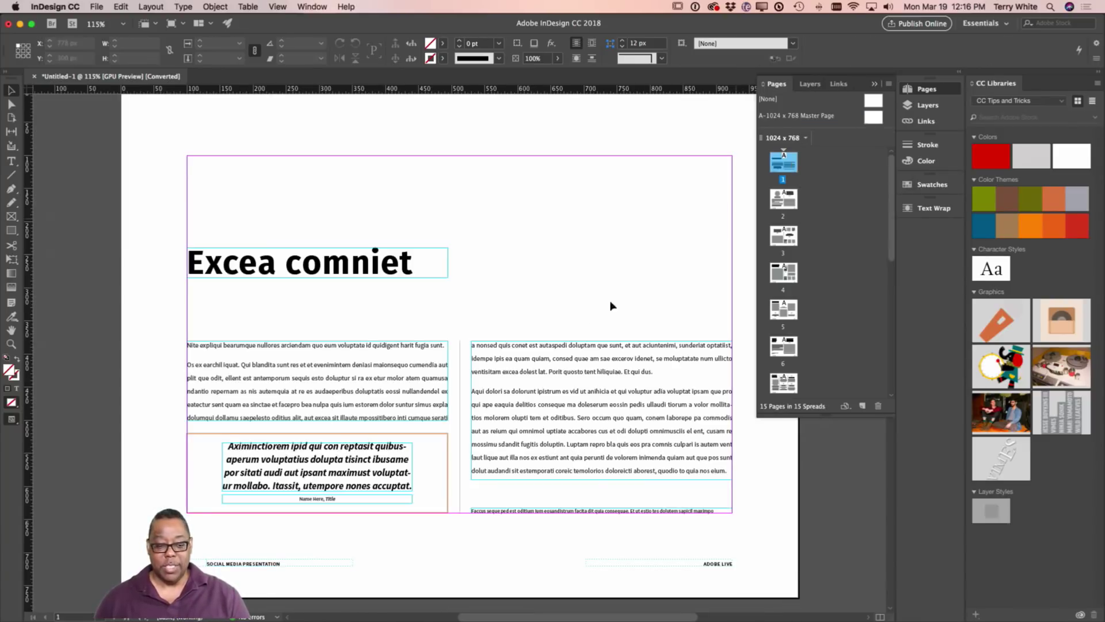
pyautogui.doubleClick(793, 316)
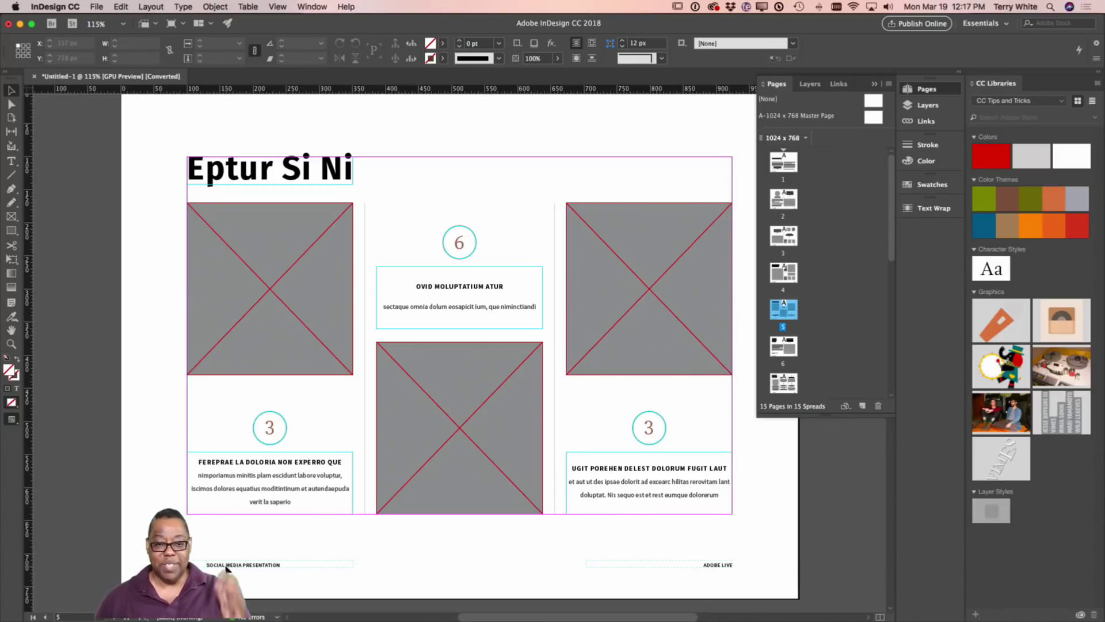
# Return to the A-1024 x 768 Master Page, switch the CC library to Icons and find the Creative Cloud logo graphic
pyautogui.doubleClick(875, 119)
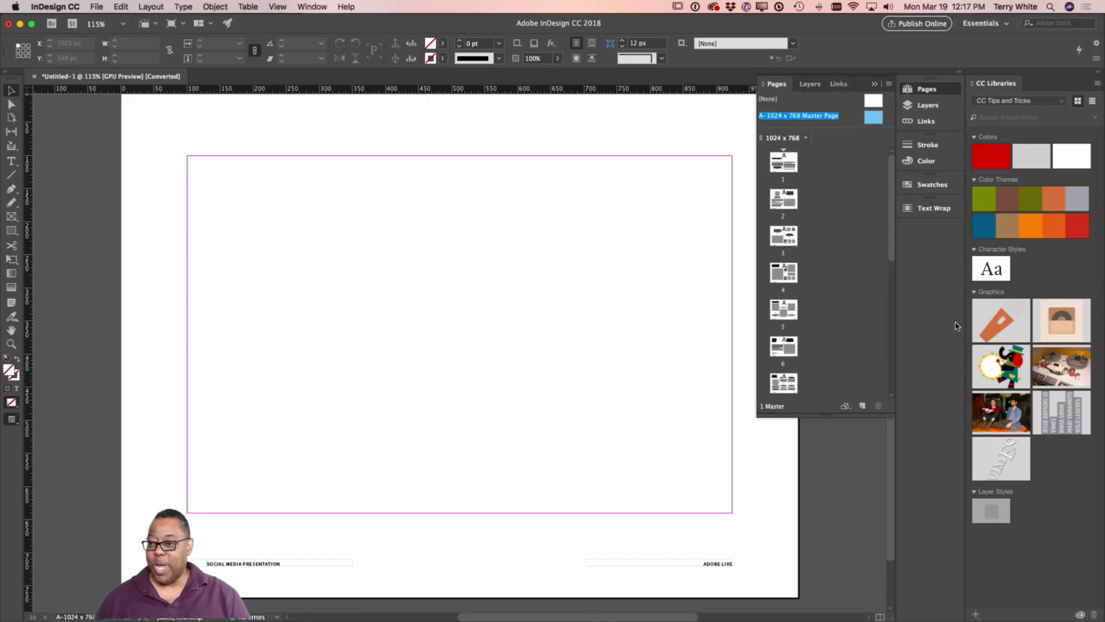
pyautogui.click(1044, 102)
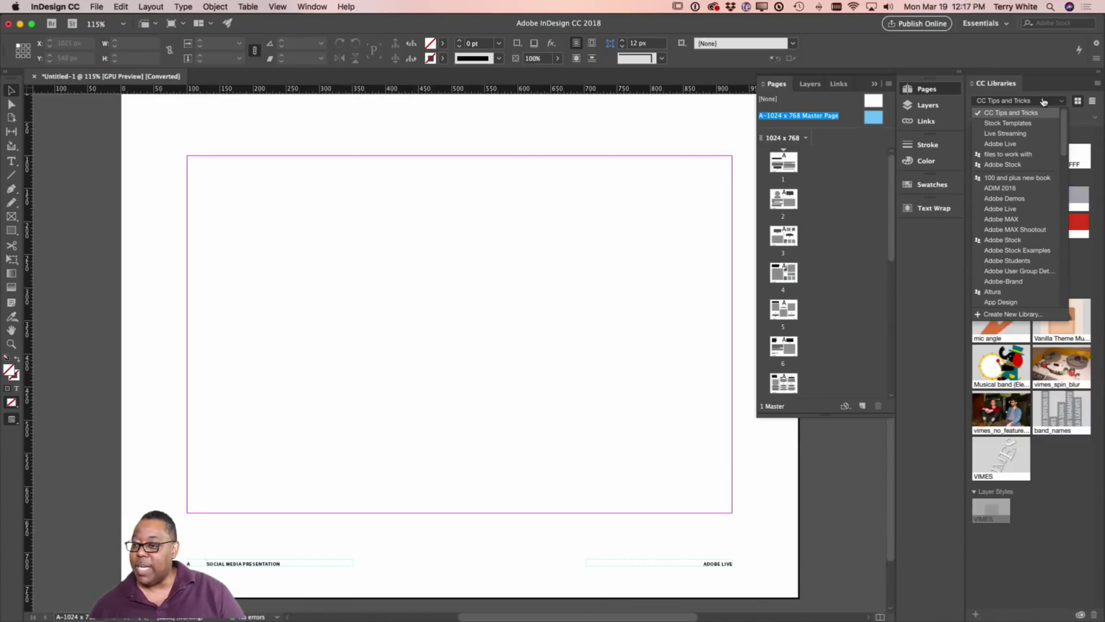
pyautogui.scroll(-5, 1028, 190)
pyautogui.scroll(-5, 1027, 190)
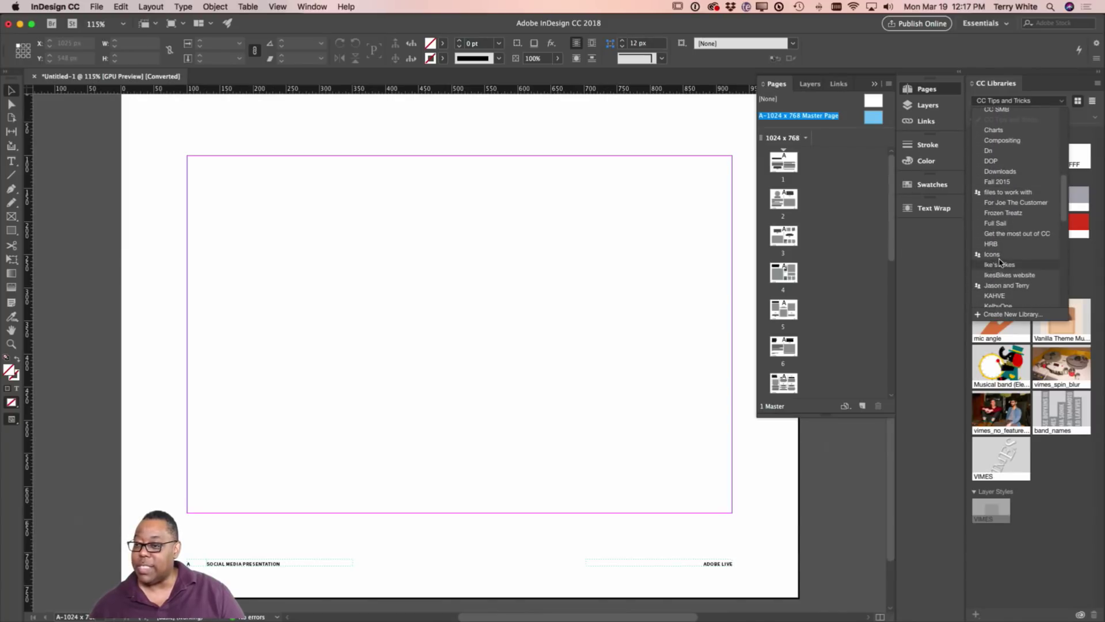
pyautogui.click(996, 255)
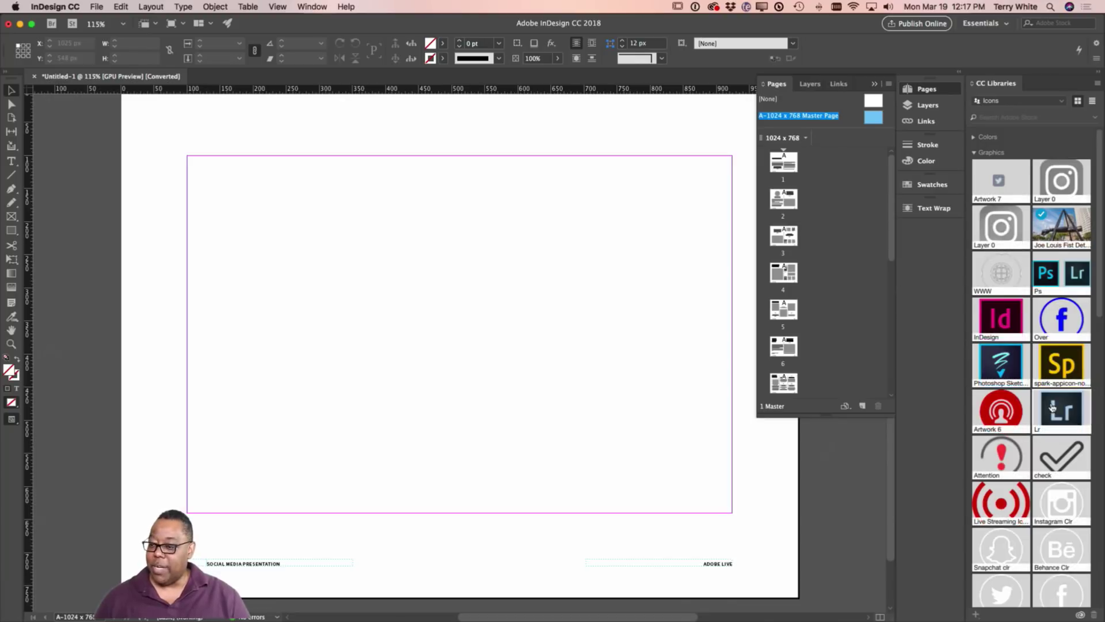
pyautogui.scroll(-10, 1053, 406)
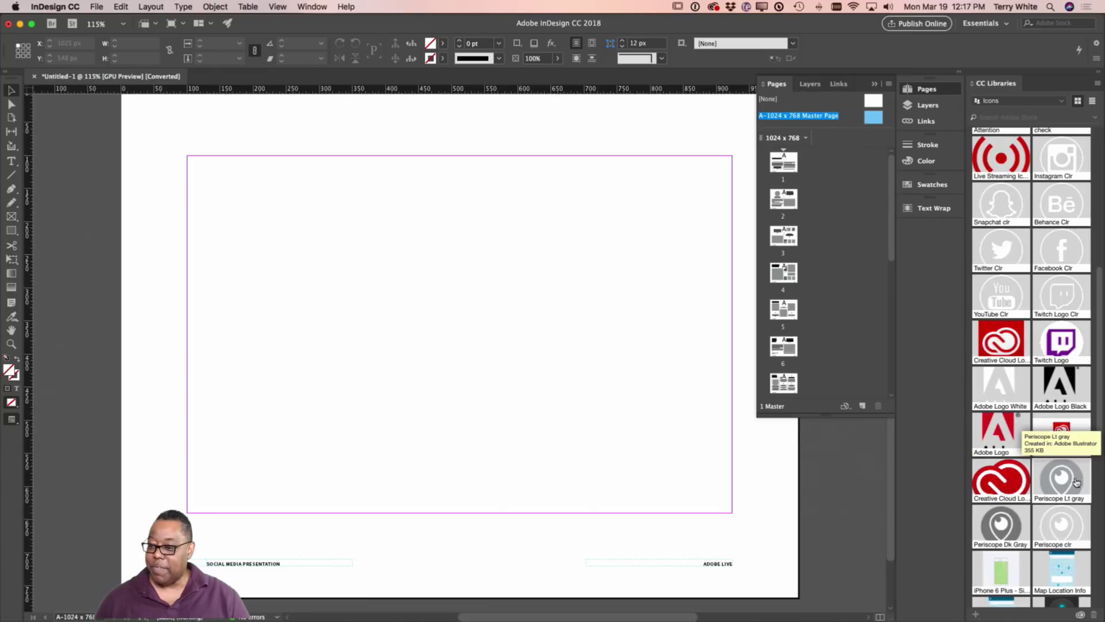
# Place the red Creative Cloud logo, about 37 px wide, centred in the master page footer at about X 493.5 px, Y 706 px
pyautogui.moveTo(1003, 476); pyautogui.dragTo(434, 407)
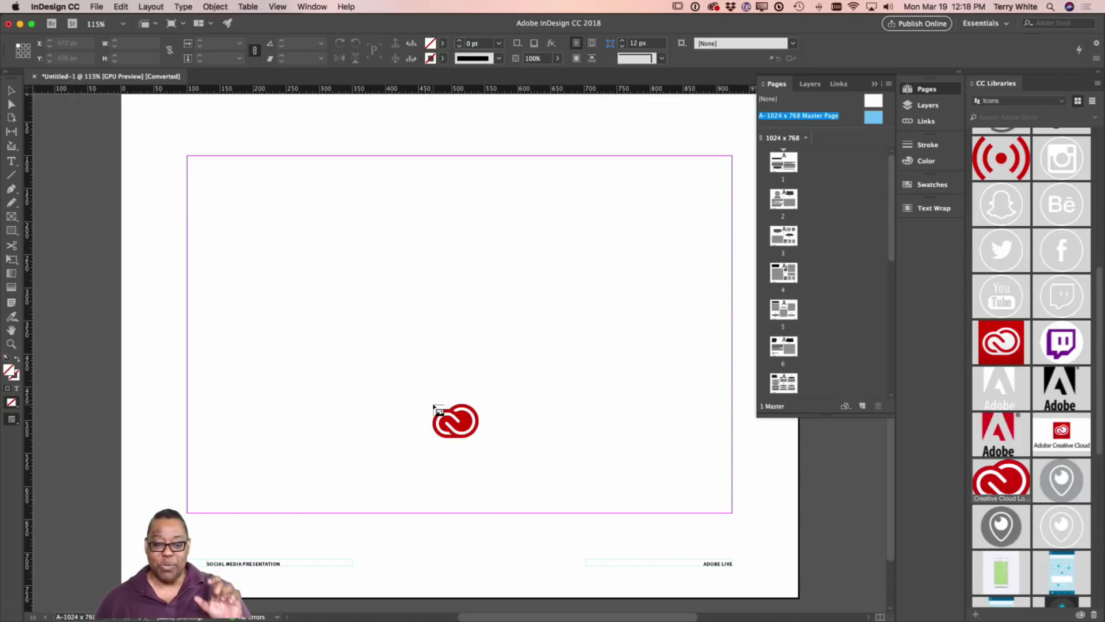
pyautogui.moveTo(435, 407); pyautogui.dragTo(464, 572)
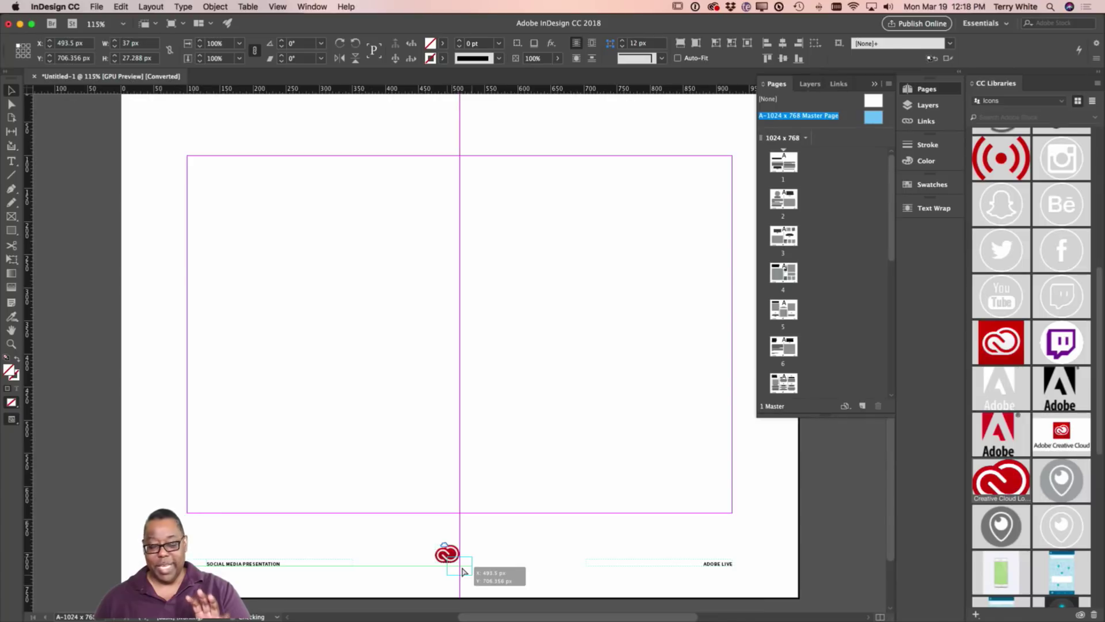
pyautogui.moveTo(464, 572); pyautogui.dragTo(464, 572)
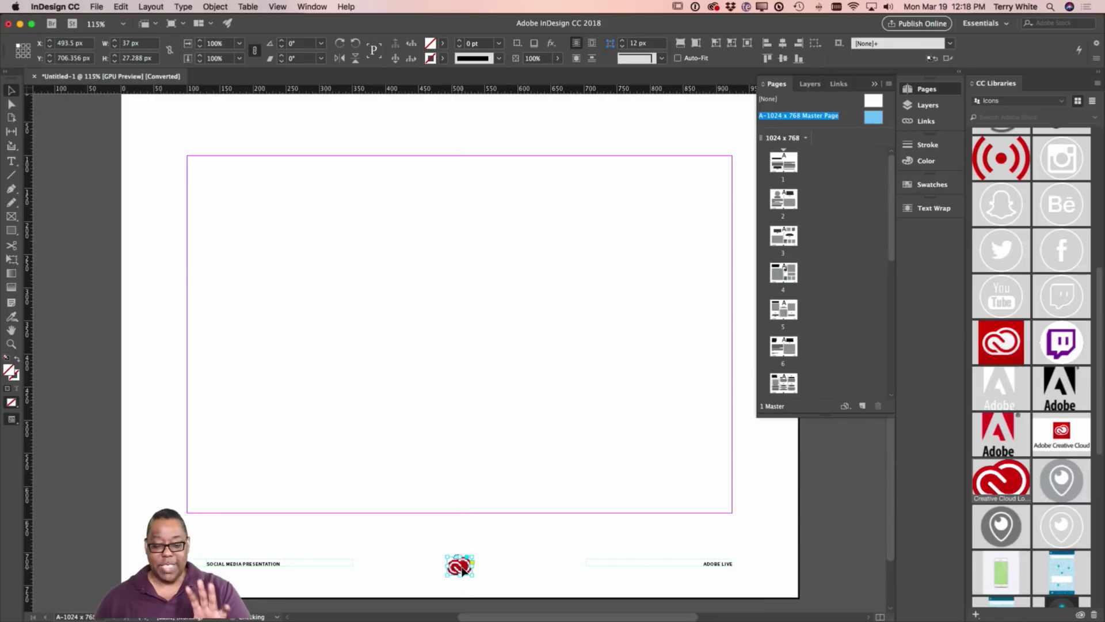
pyautogui.click(495, 572)
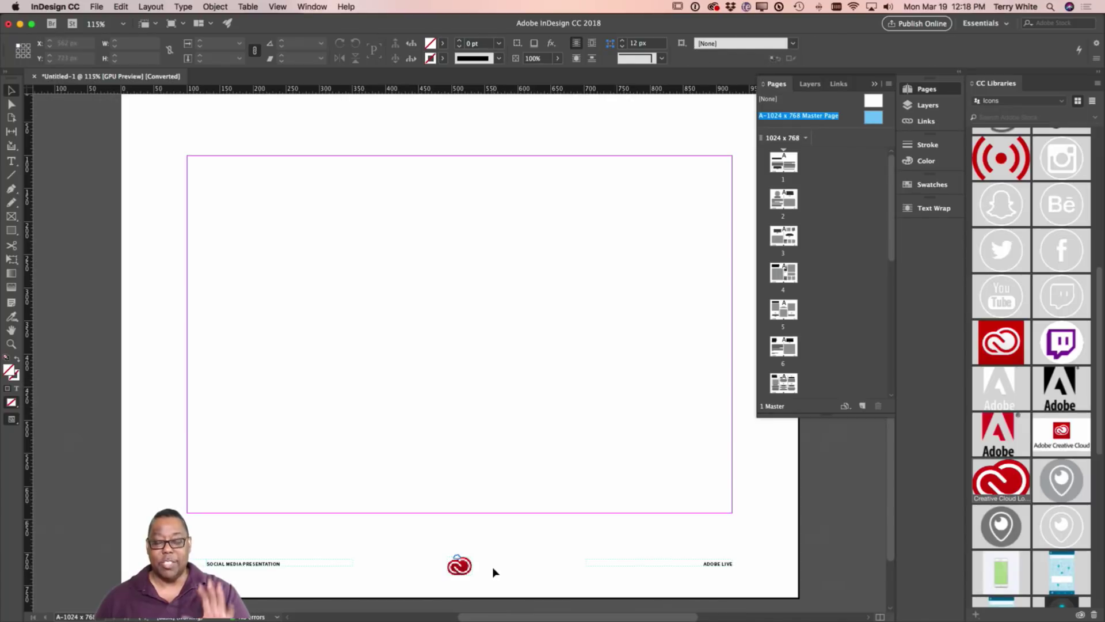
pyautogui.moveTo(464, 571); pyautogui.dragTo(464, 572)
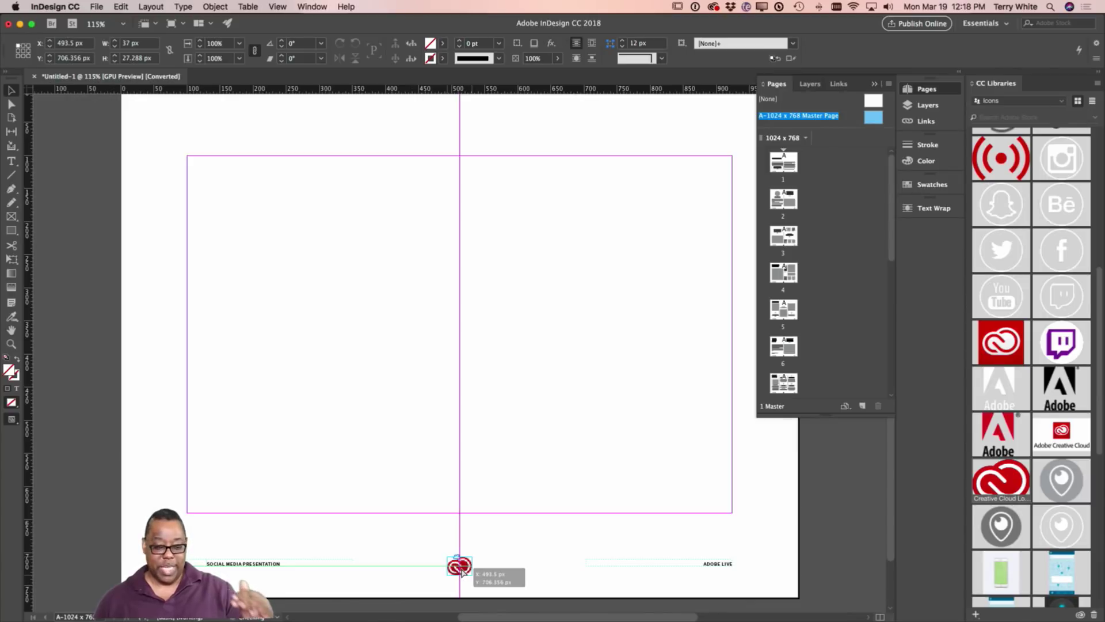
pyautogui.moveTo(461, 570); pyautogui.dragTo(461, 571)
pyautogui.click(531, 570)
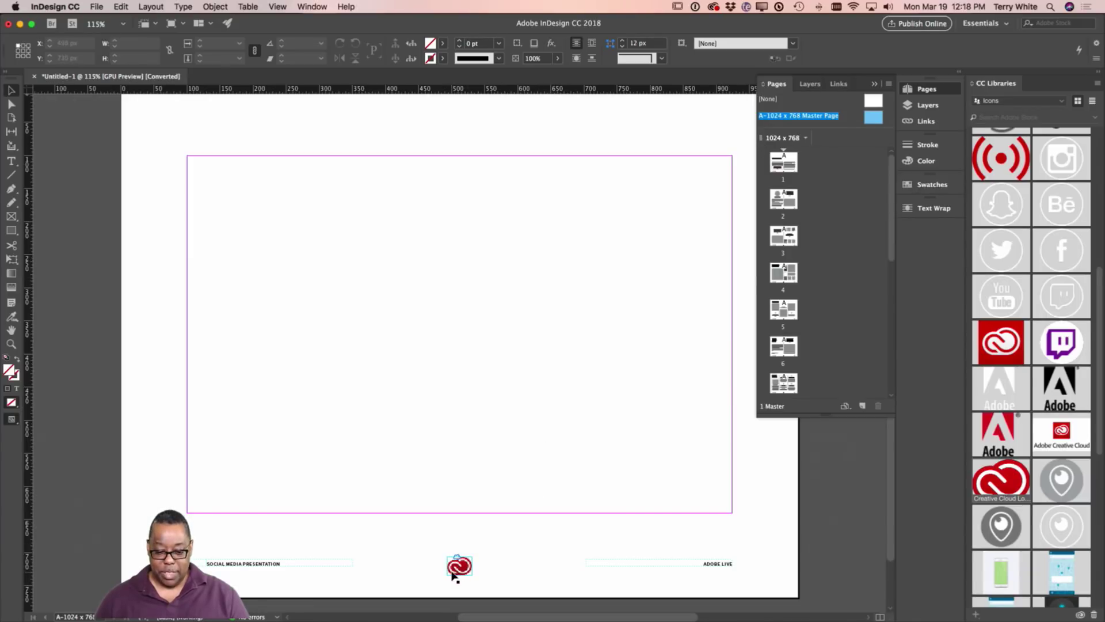
# Scale the Creative Cloud logo in the master page footer down proportionally to about 25.5 px wide
pyautogui.click(467, 560)
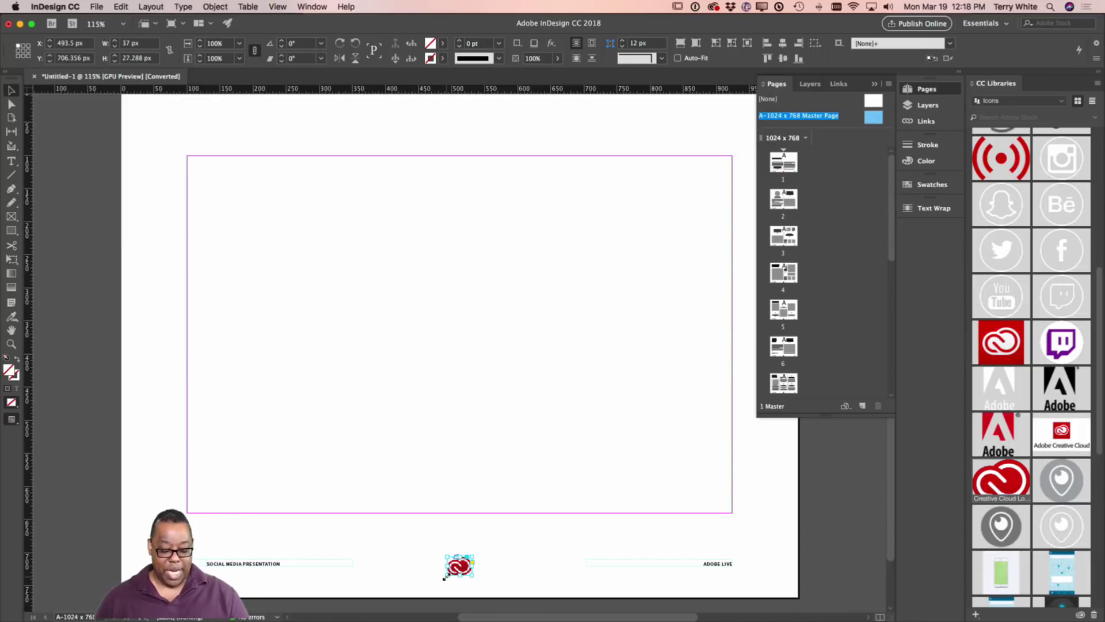
pyautogui.moveTo(446, 575); pyautogui.dragTo(452, 572)
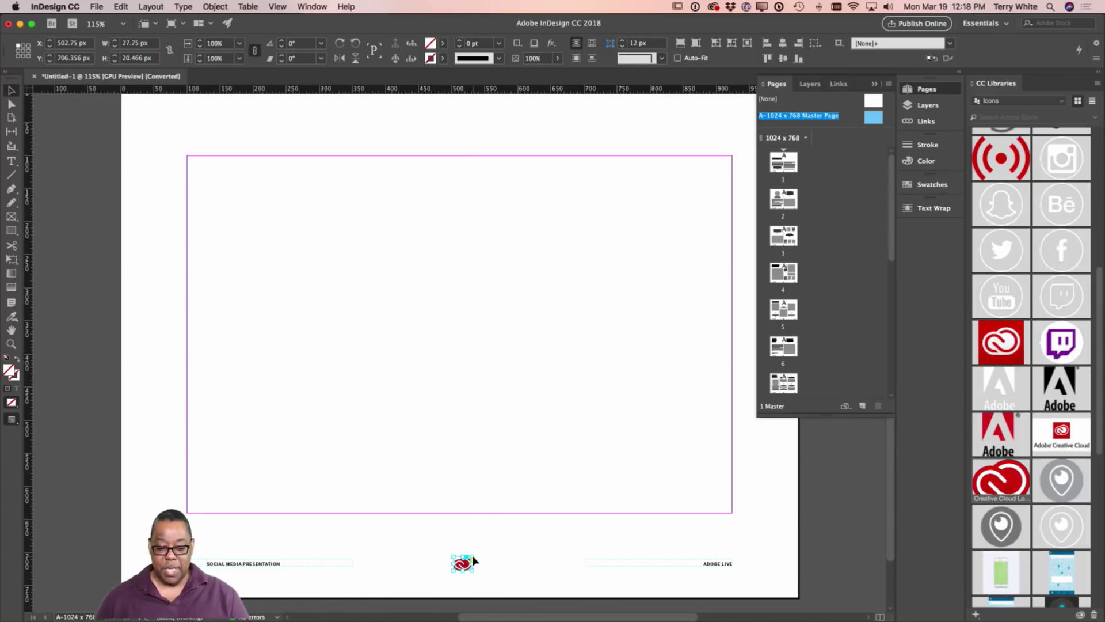
pyautogui.press('super+equal')
pyautogui.press('super+equal')
pyautogui.press('super+equal')
pyautogui.press('super+equal')
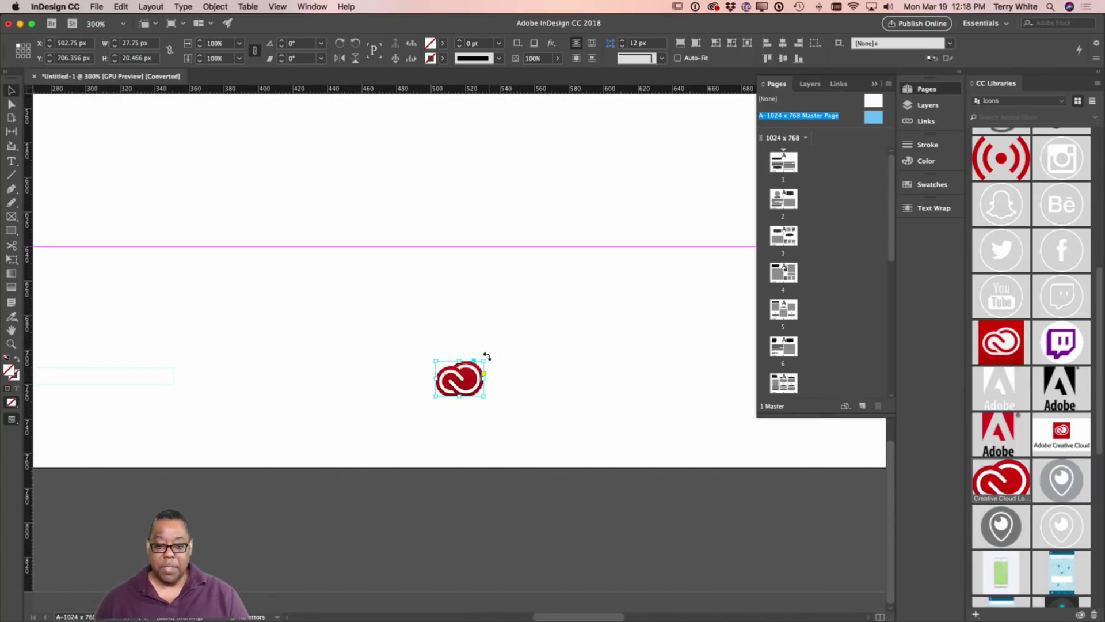
pyautogui.moveTo(480, 361); pyautogui.dragTo(475, 366)
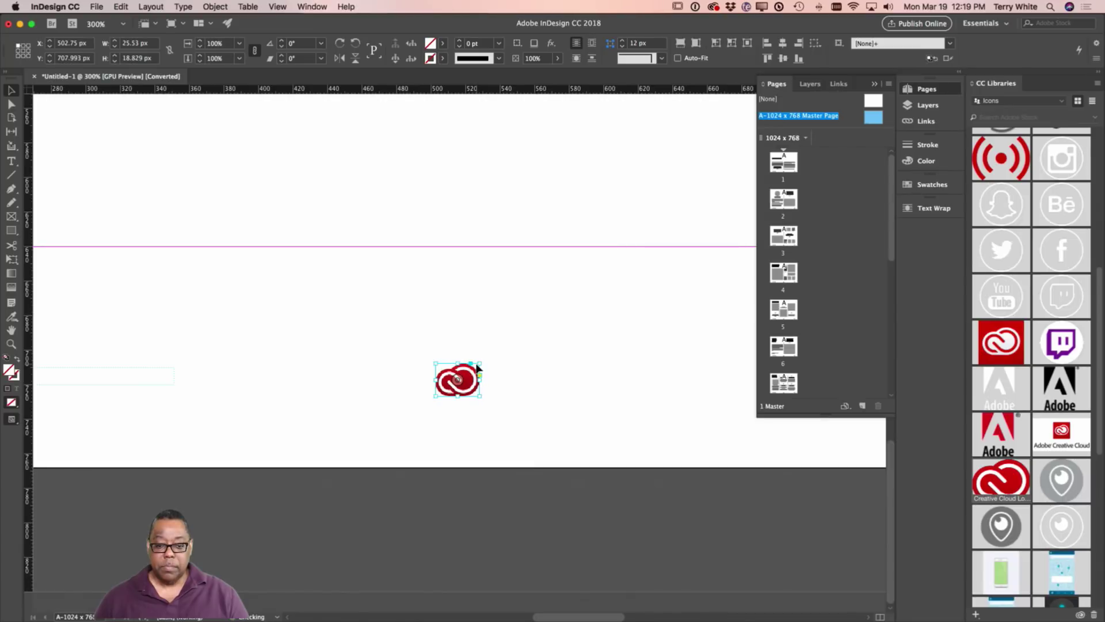
pyautogui.click(518, 404)
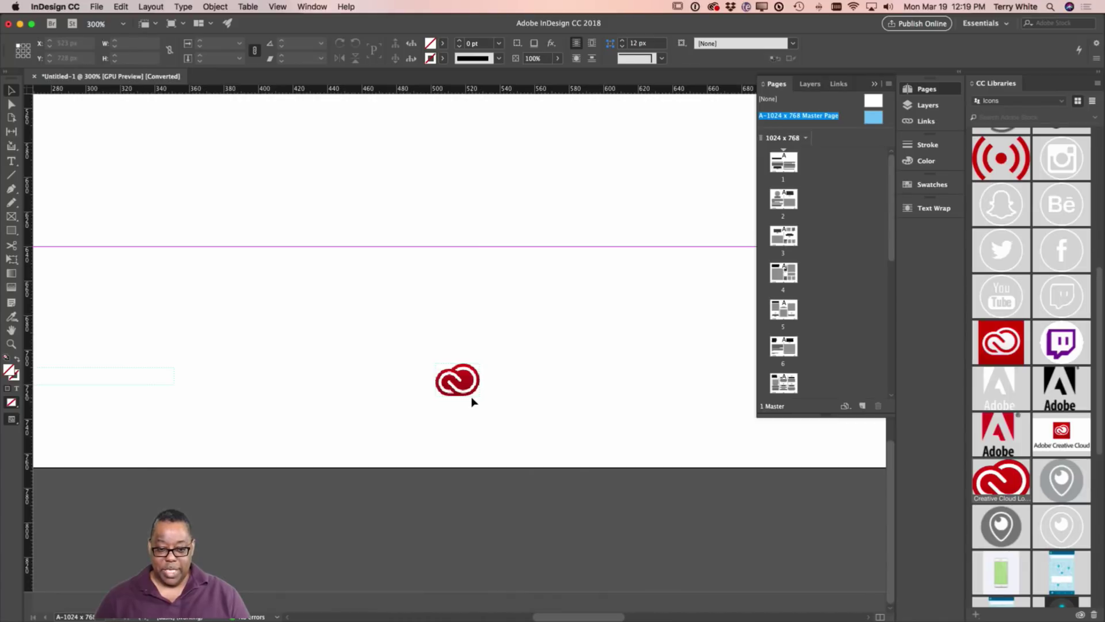
# Clear the object-level display settings and set the Creative Cloud logo's display performance to High Quality Display
pyautogui.press('super+equal')
pyautogui.press('super+equal')
pyautogui.press('super+equal')
pyautogui.press('super+equal')
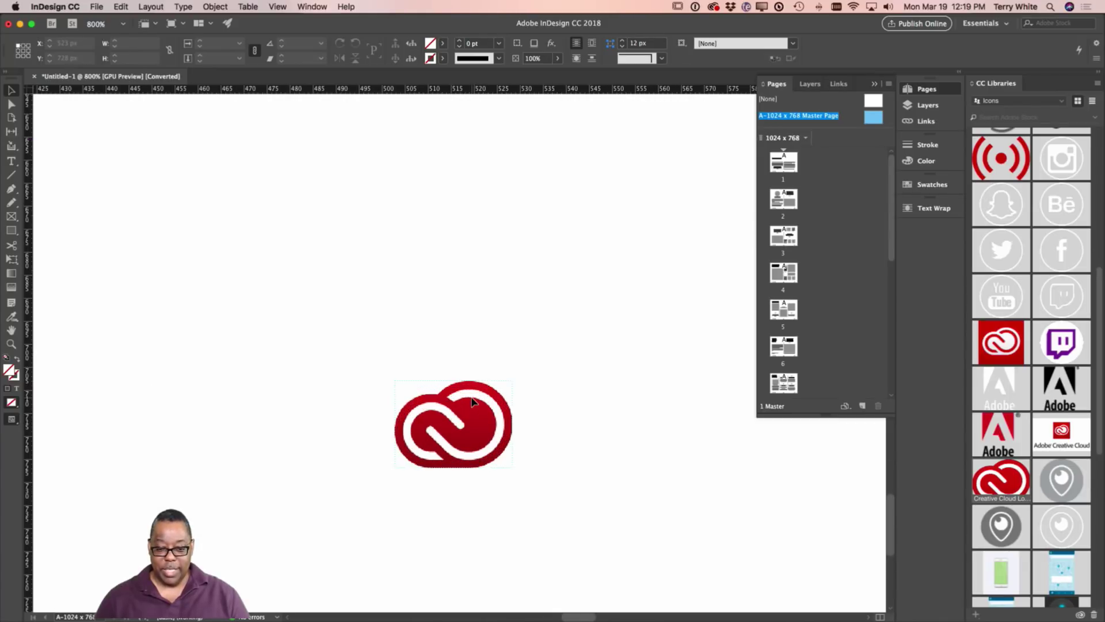
pyautogui.press('super+equal')
pyautogui.press('super+minus')
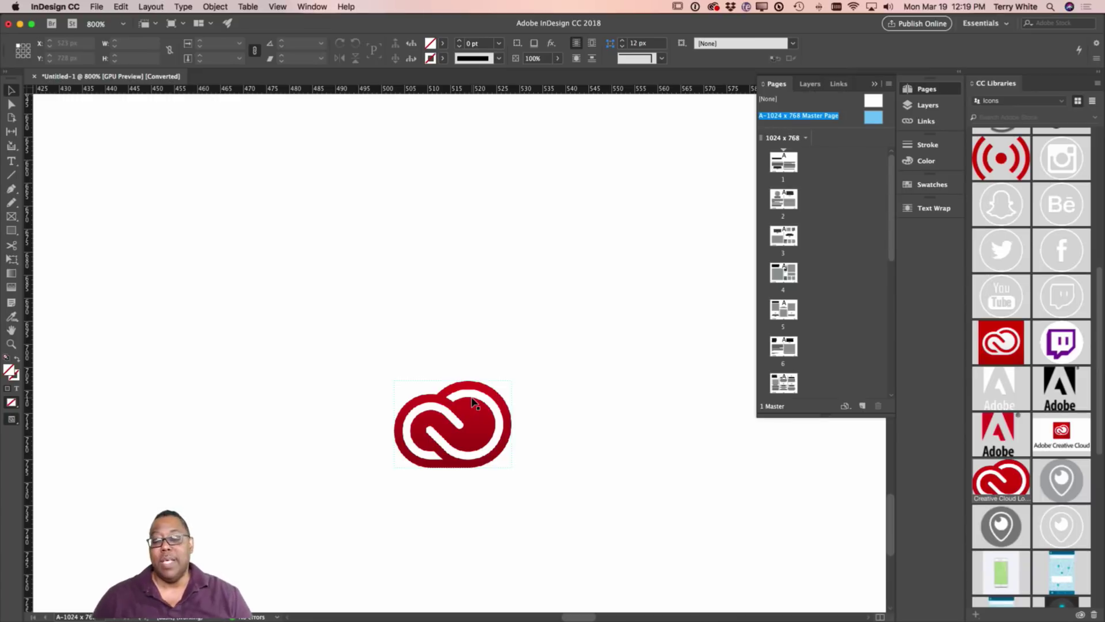
pyautogui.click(475, 404)
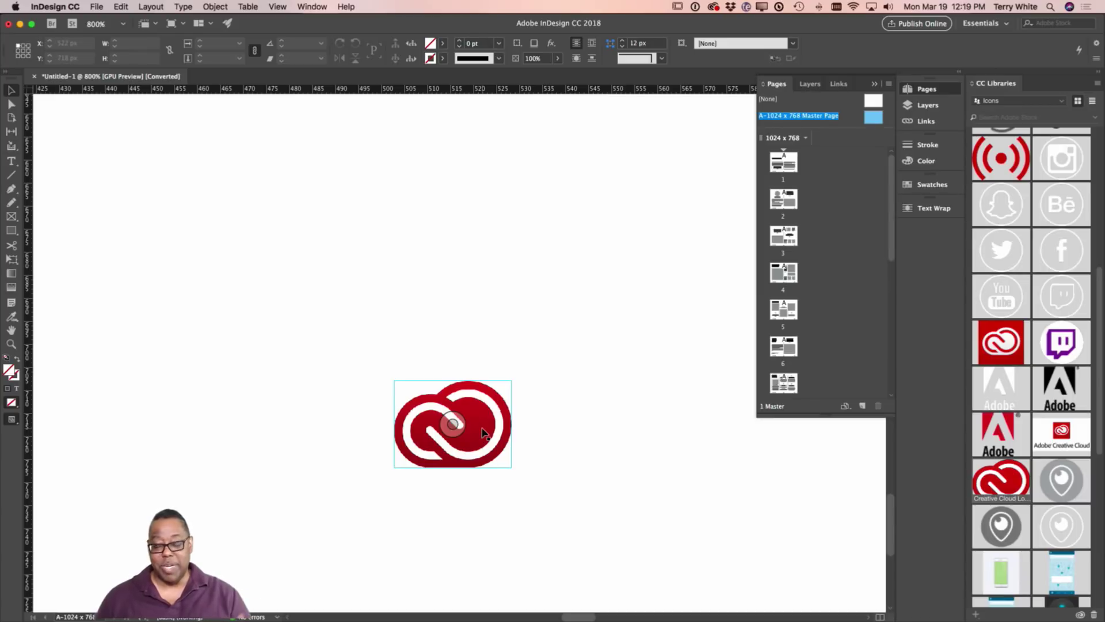
pyautogui.rightClick(482, 432)
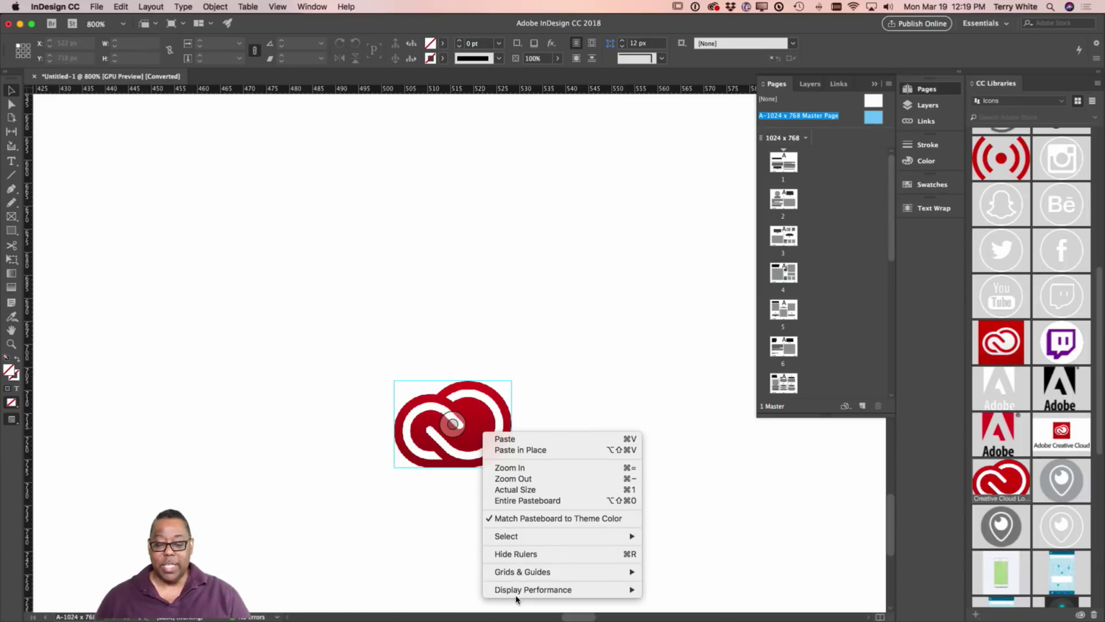
pyautogui.moveTo(519, 597)
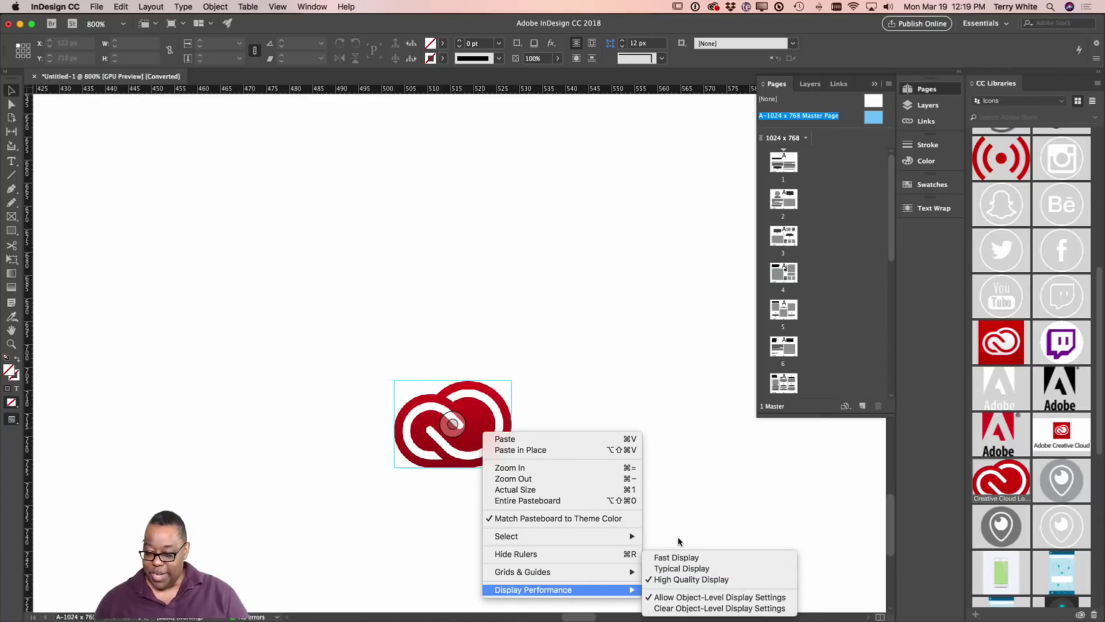
pyautogui.click(772, 609)
pyautogui.rightClick(477, 446)
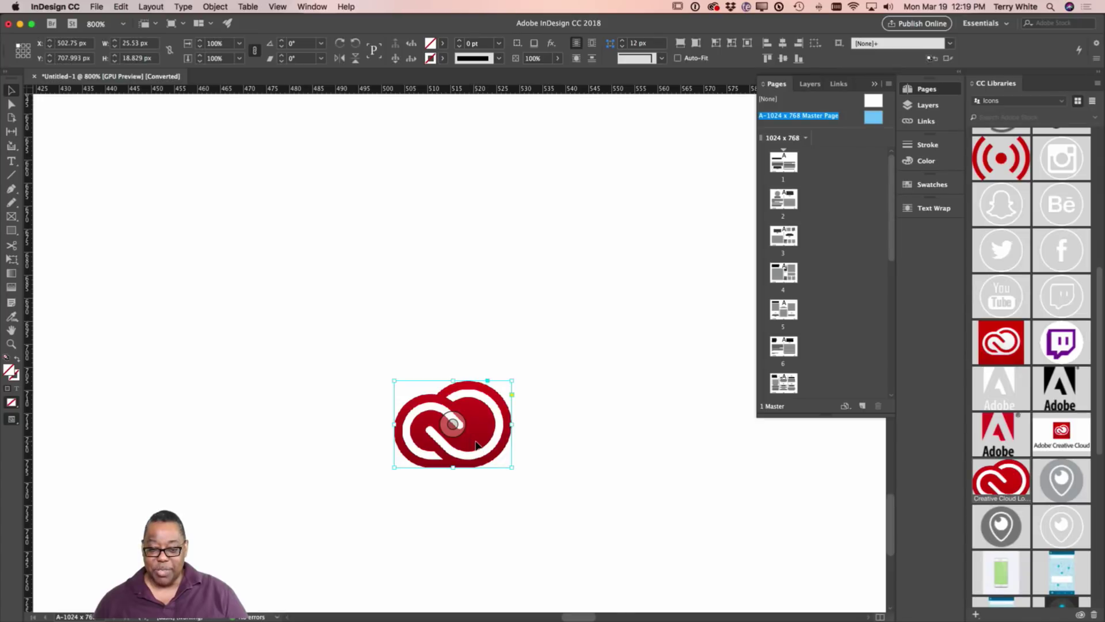
pyautogui.moveTo(524, 582)
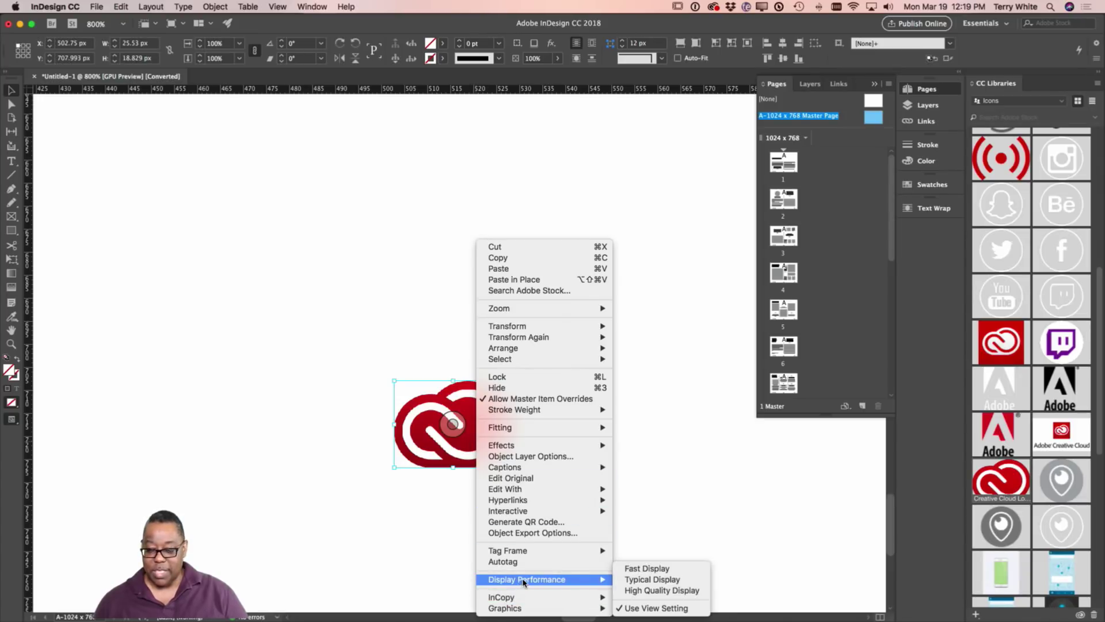
pyautogui.click(634, 592)
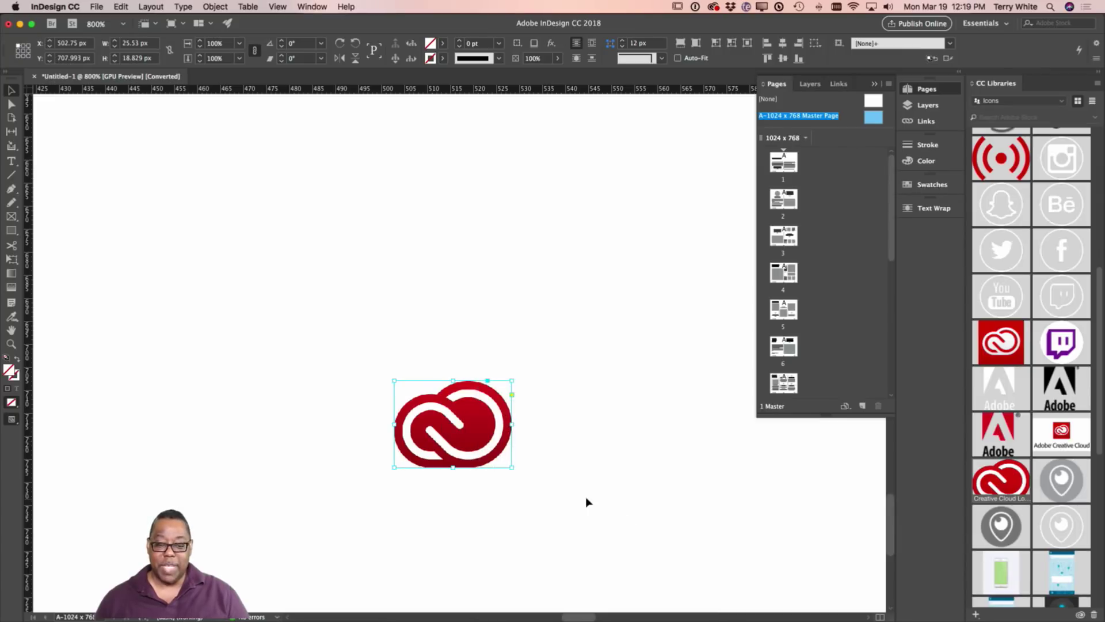
pyautogui.click(567, 503)
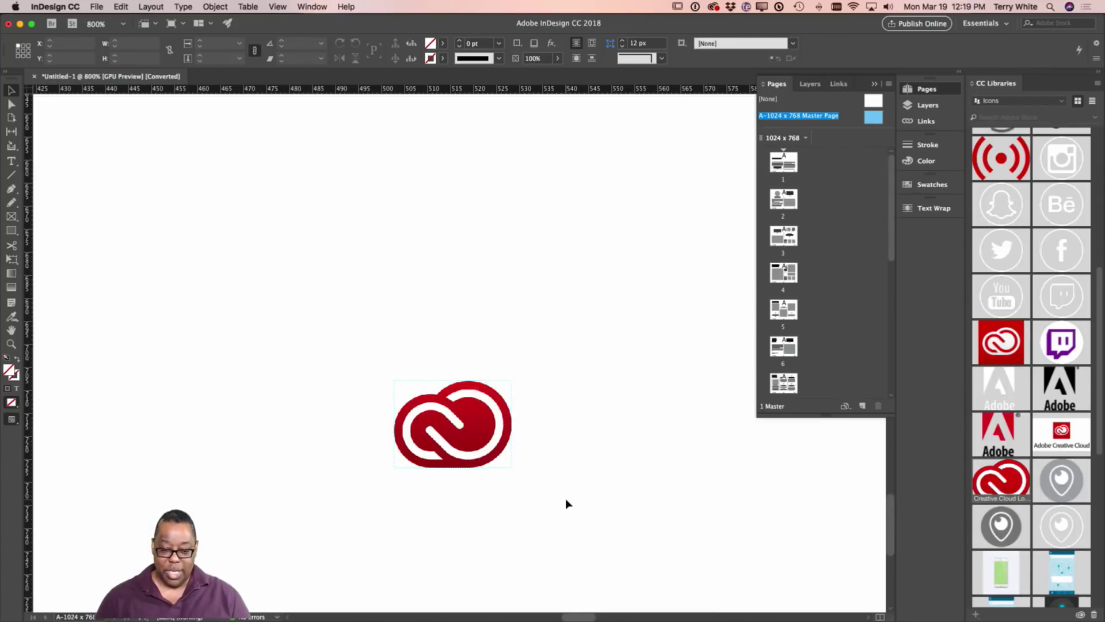
# Move the Creative Cloud logo in the master page footer to about X 499 px, Y 706 px
pyautogui.press('super+0')
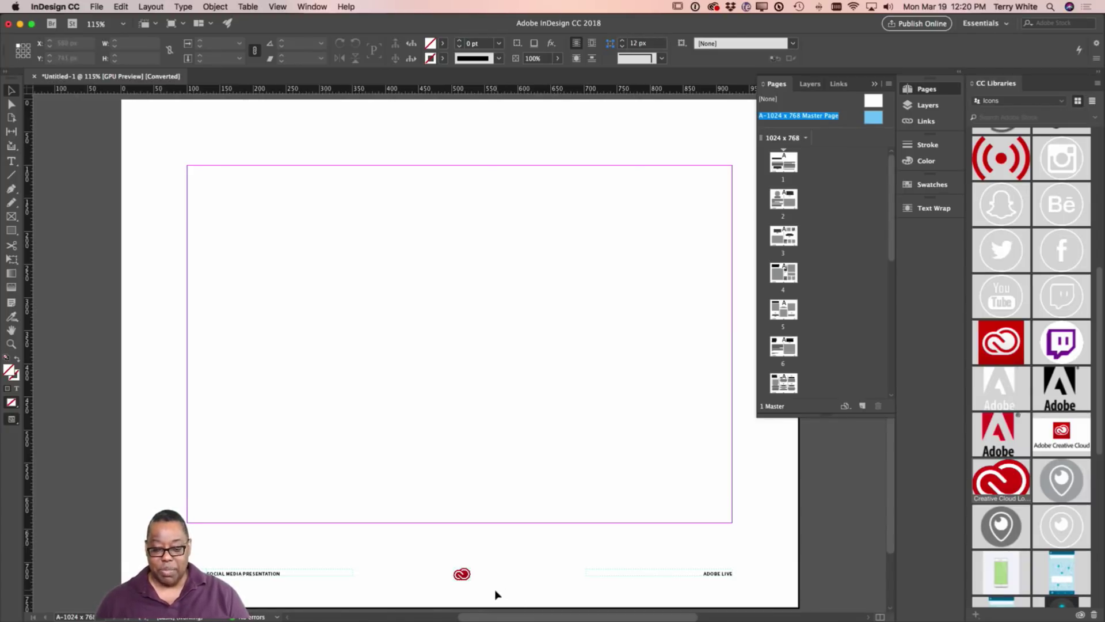
pyautogui.press('super+equal')
pyautogui.press('super+equal')
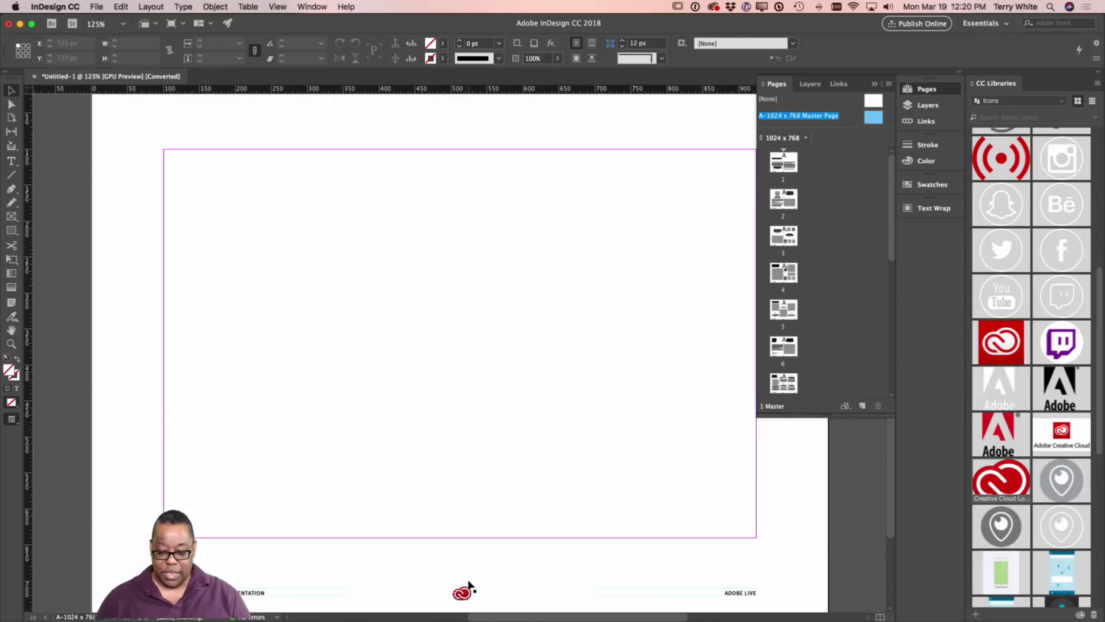
pyautogui.scroll(-3, 468, 584)
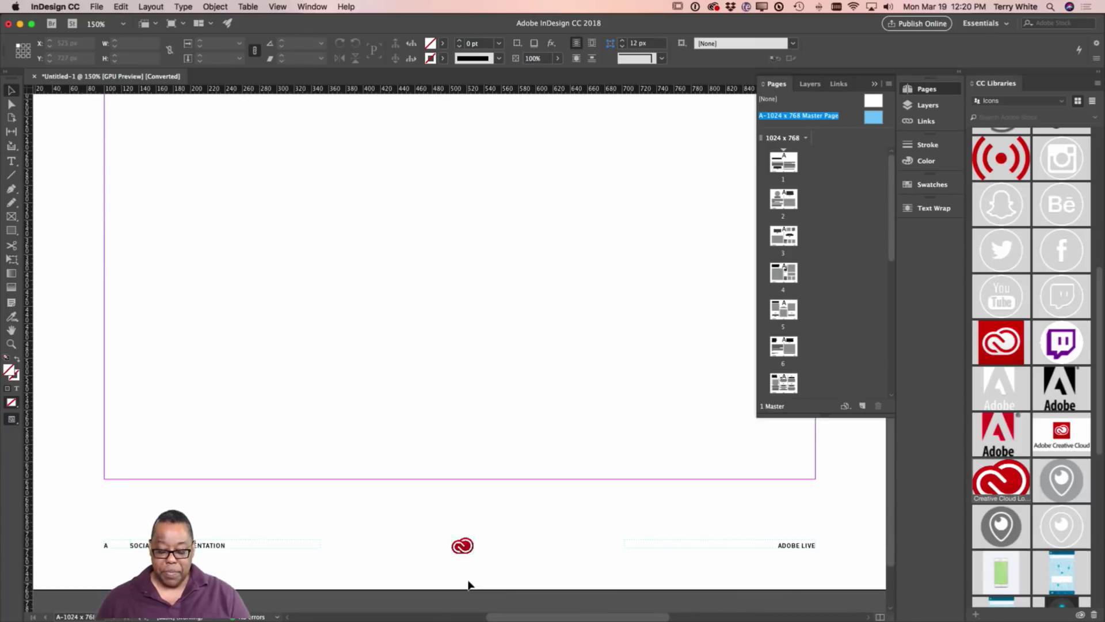
pyautogui.press('super+equal')
pyautogui.press('super+equal')
pyautogui.scroll(-4, 468, 584)
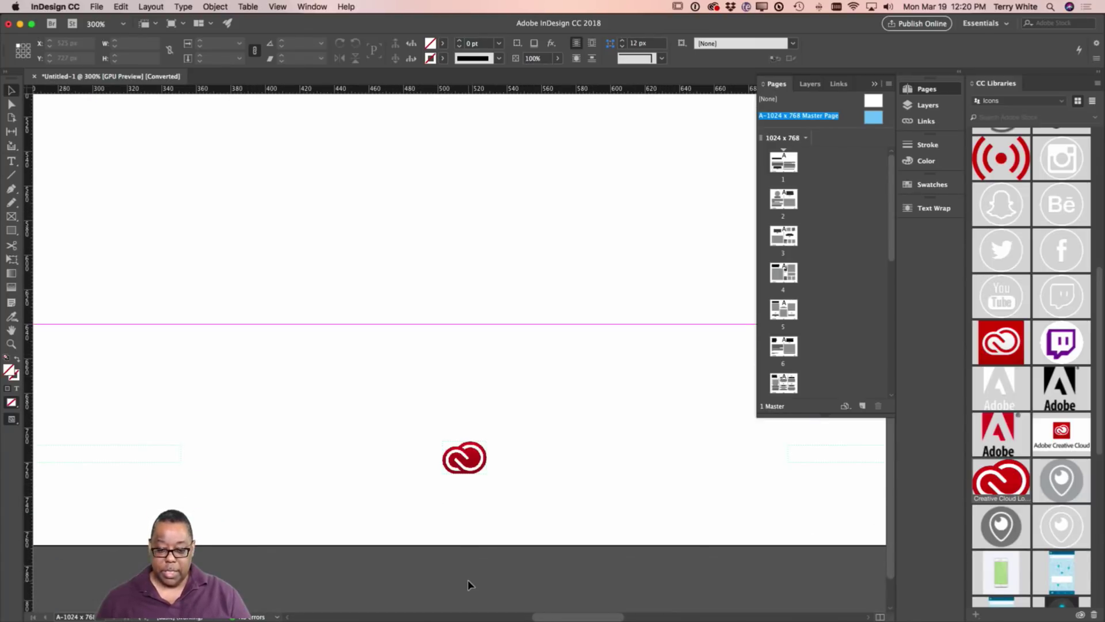
pyautogui.moveTo(474, 467); pyautogui.dragTo(463, 456)
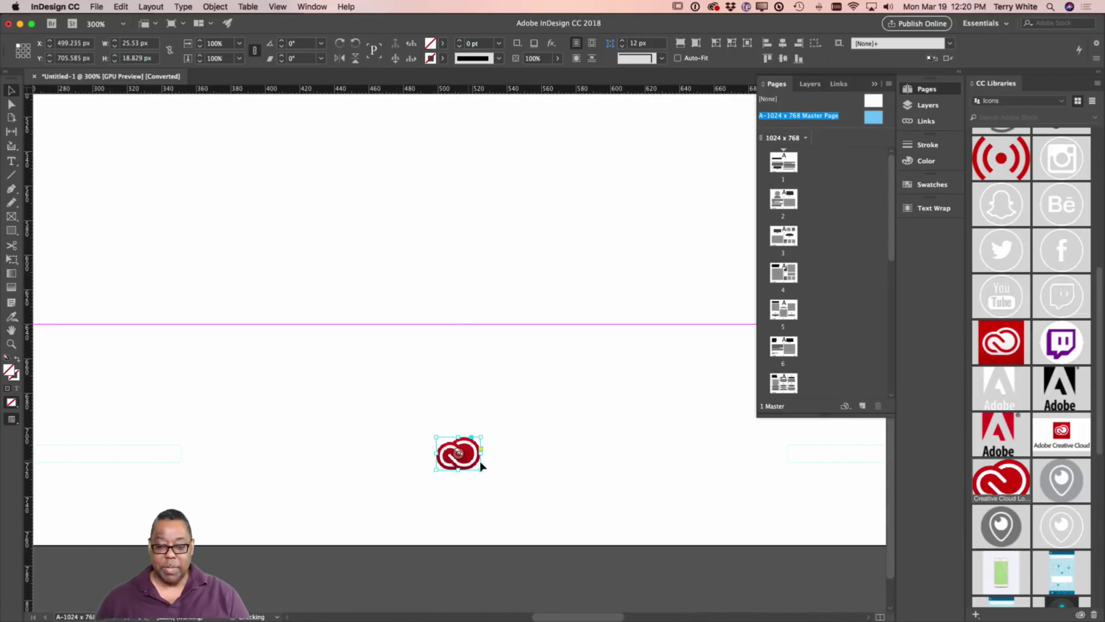
pyautogui.click(546, 452)
pyautogui.press('super+0')
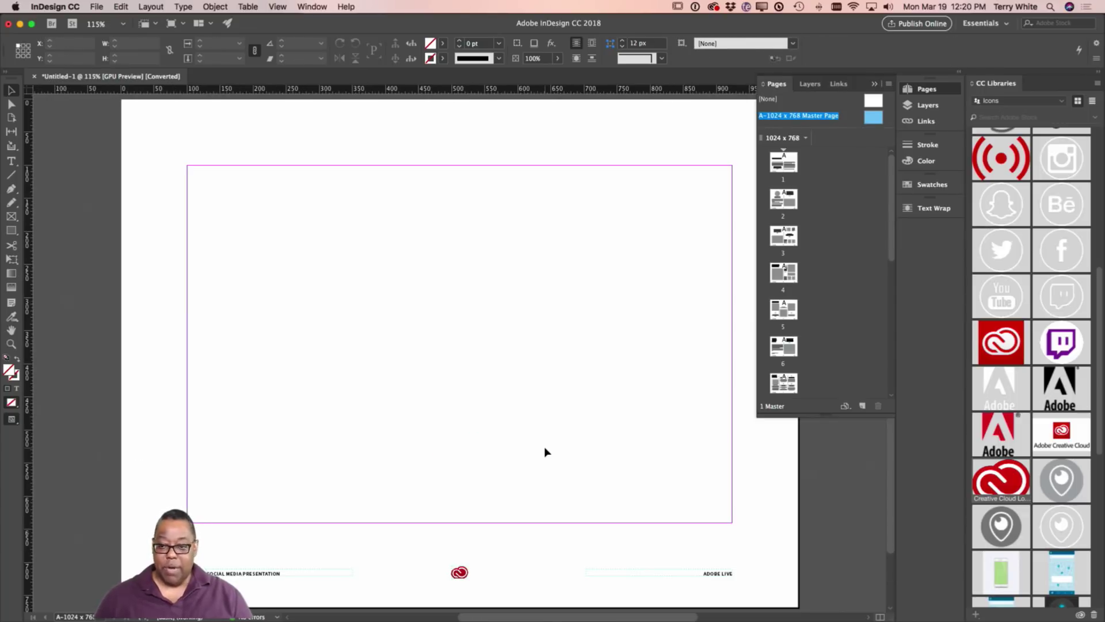
# On page 1, delete the right-column body text frame and the one-line caption frame below it
pyautogui.doubleClick(785, 162)
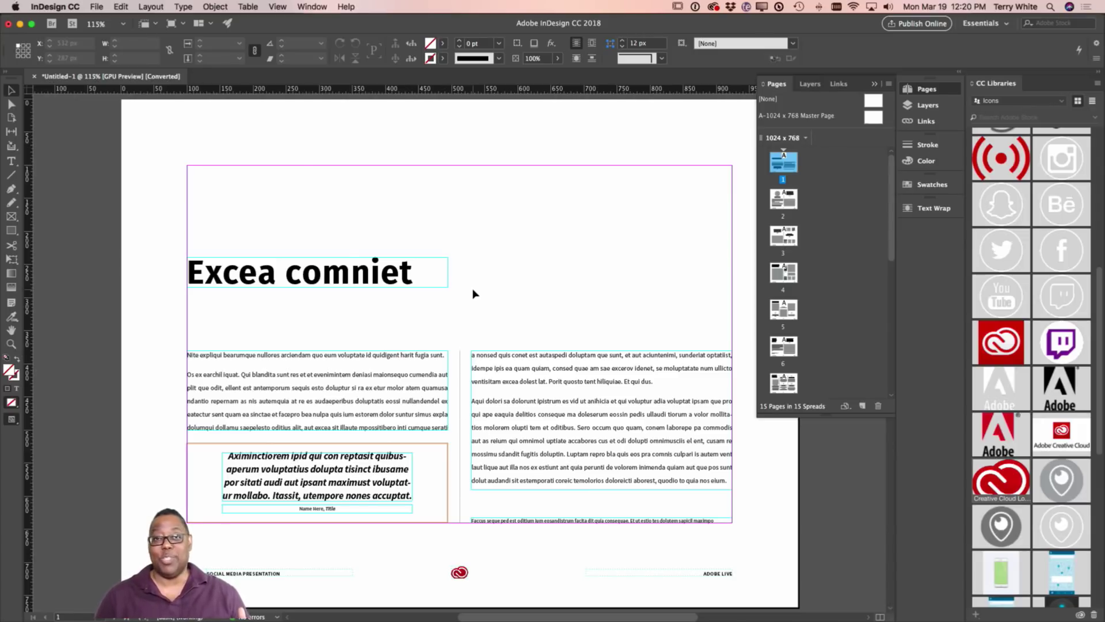
pyautogui.click(536, 396)
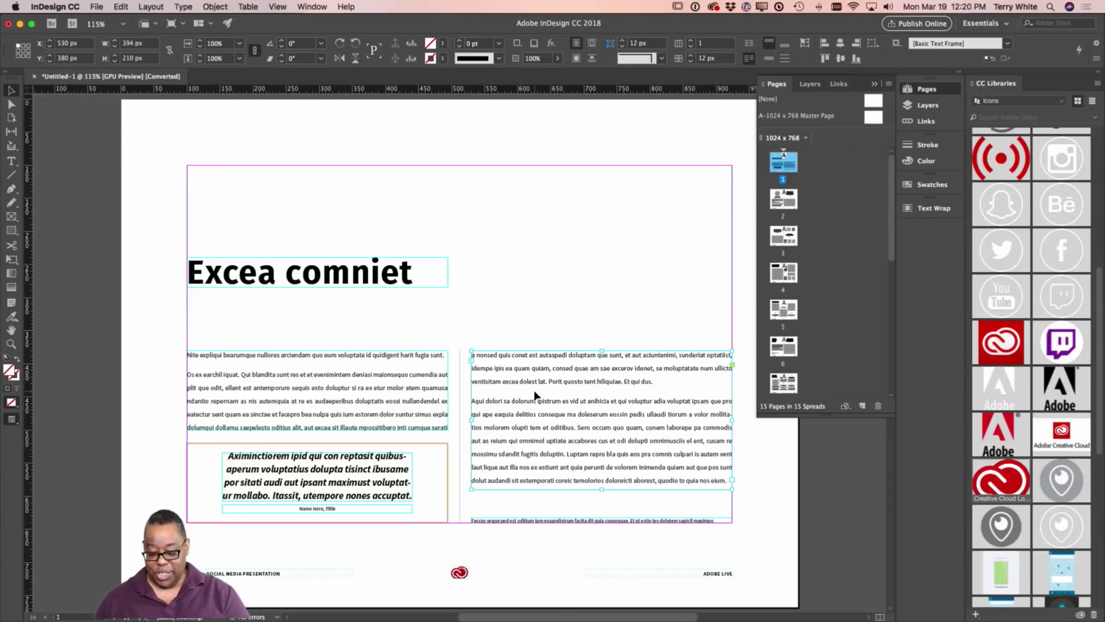
pyautogui.press('Delete')
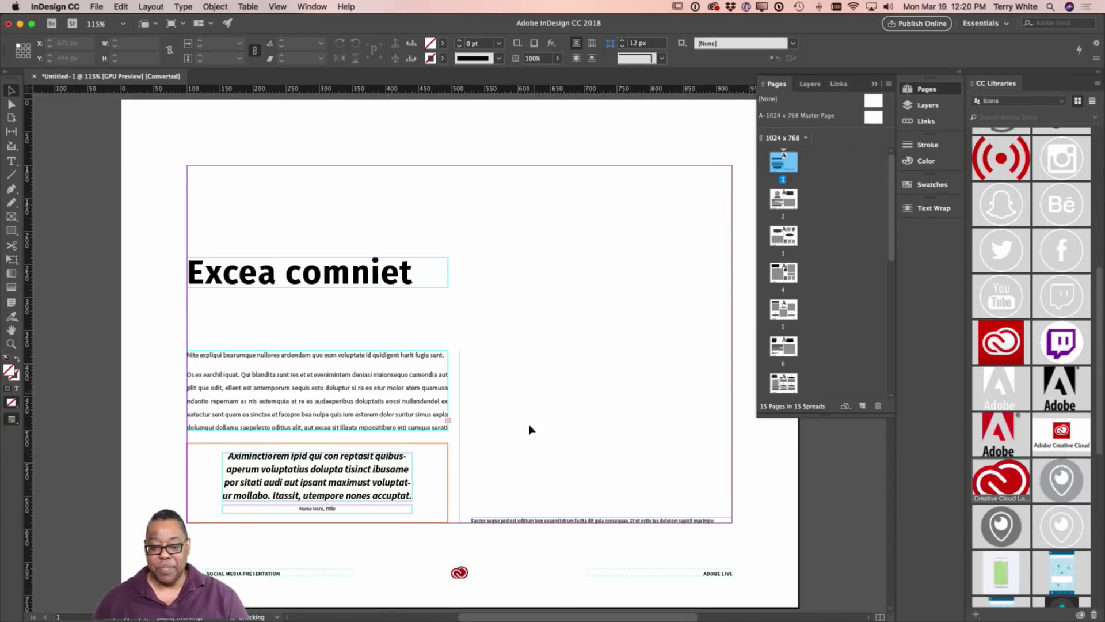
pyautogui.click(568, 521)
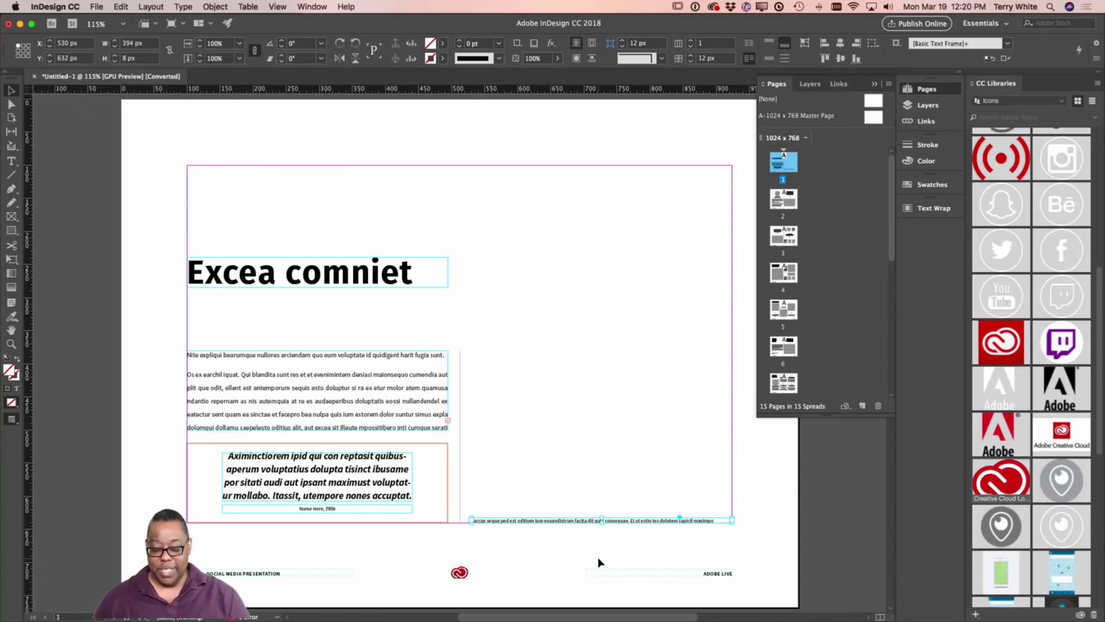
pyautogui.press('Delete')
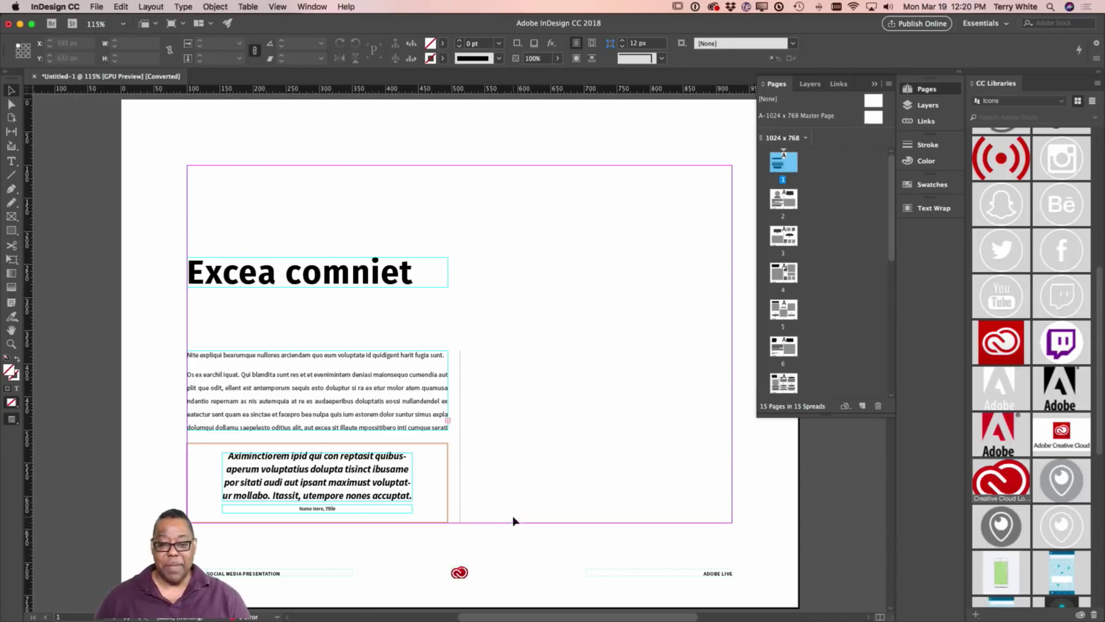
# Replace the heading "Excea comniet" on page 1 with "Adobe Live"
pyautogui.click(395, 286)
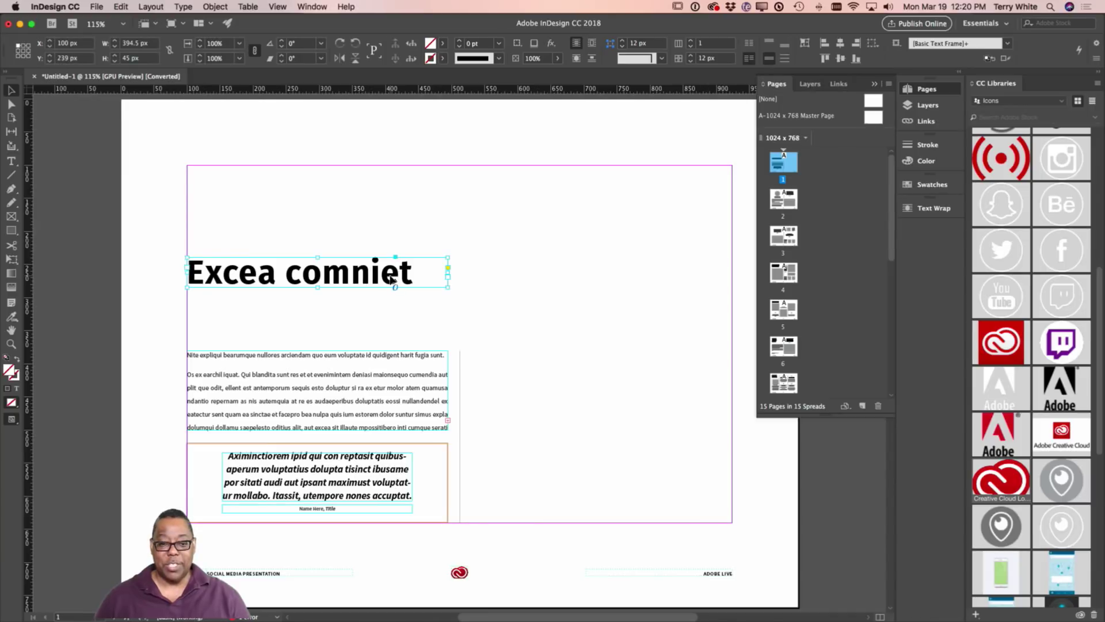
pyautogui.doubleClick(410, 276)
pyautogui.moveTo(413, 276); pyautogui.dragTo(188, 266)
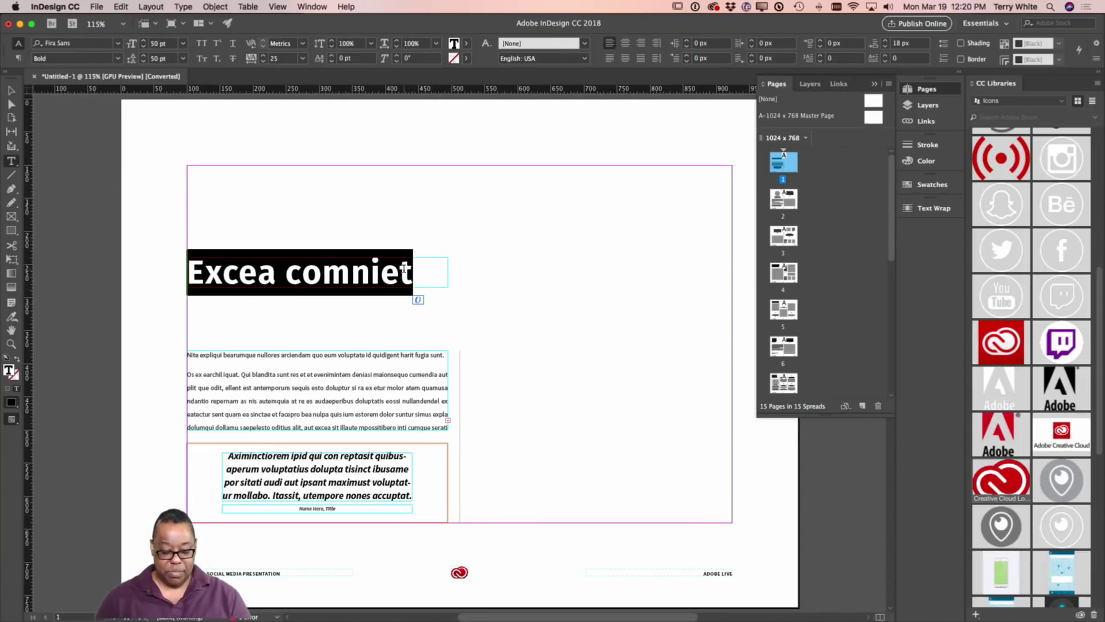
pyautogui.write('Adobe Live')
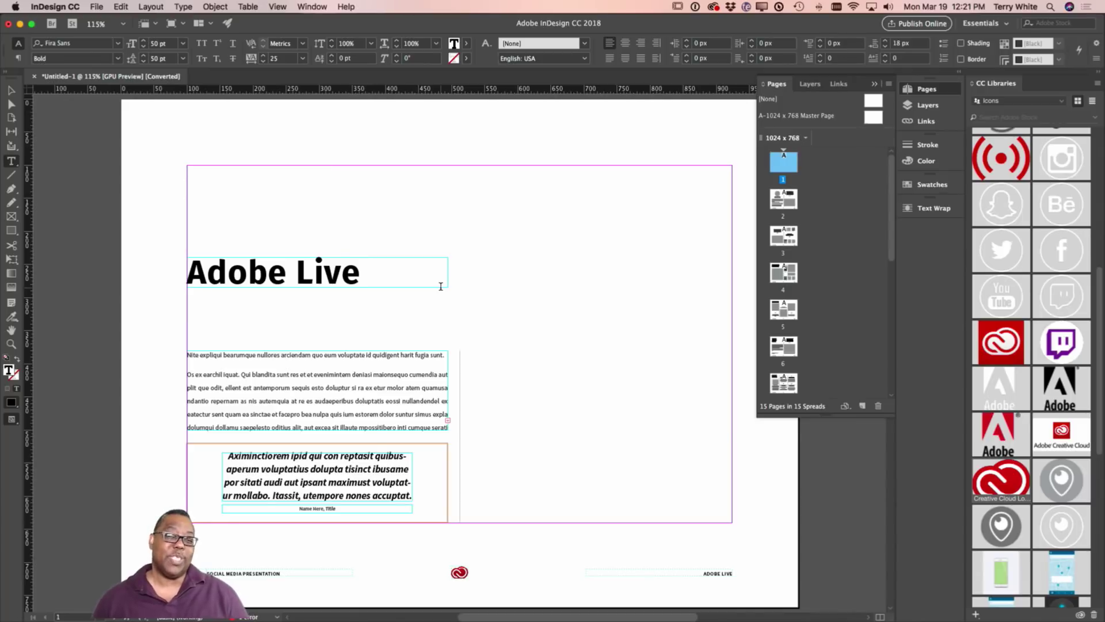
# Tighten the tracking of the whole "Adobe Live" heading to -35
pyautogui.press('super')
pyautogui.press('super+a')
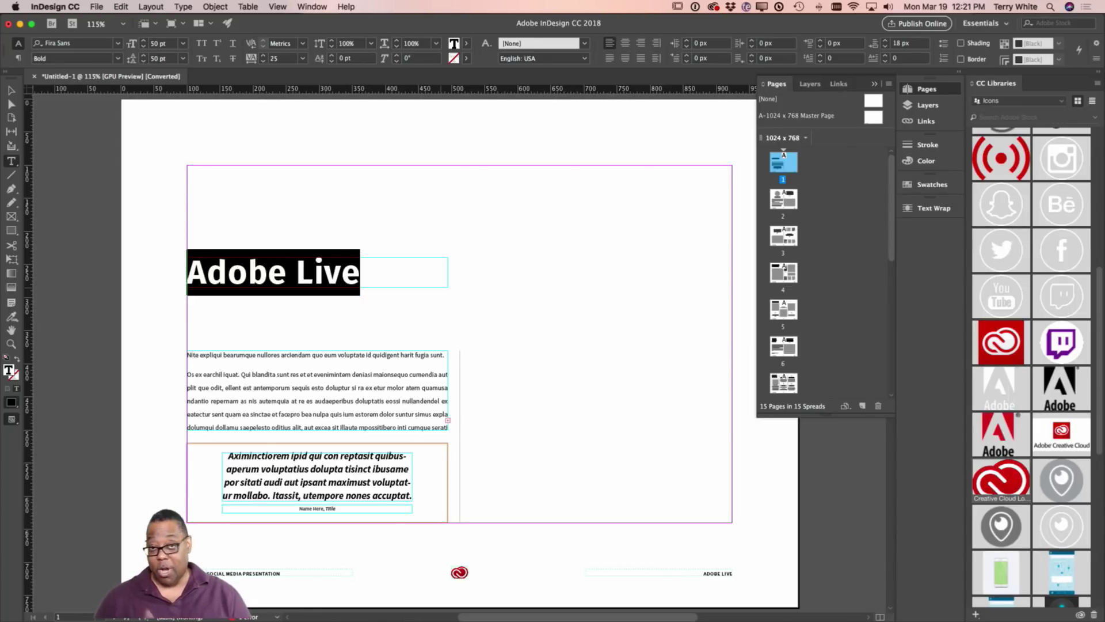
pyautogui.hotkey('alt', 'Left')
pyautogui.hotkey('alt', 'Left')
pyautogui.hotkey('alt', 'Left')
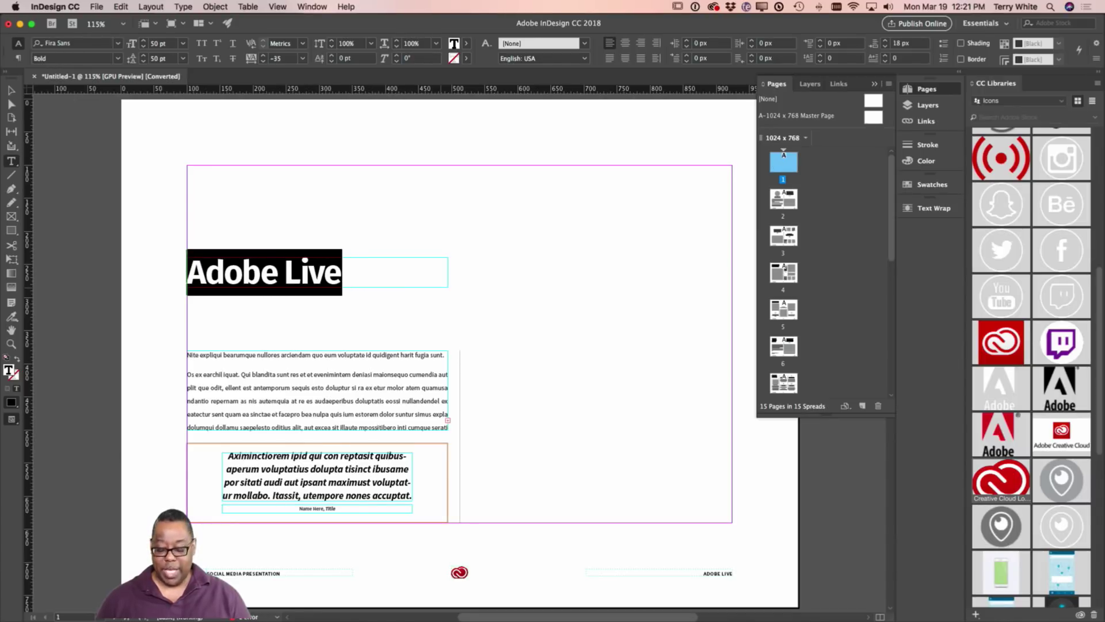
pyautogui.hotkey('alt', 'Right')
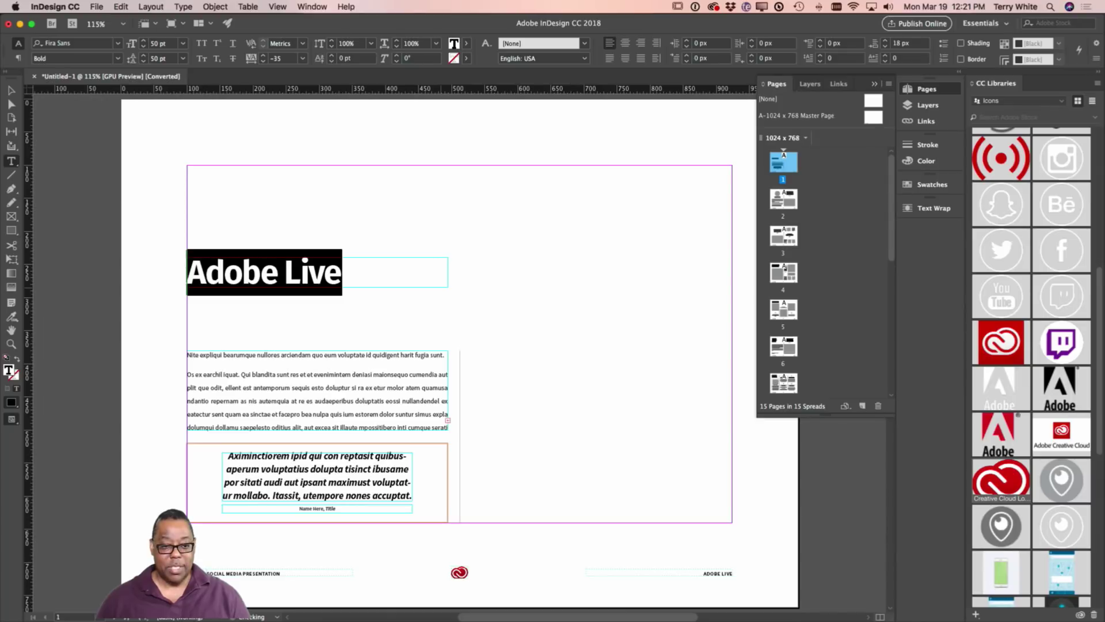
pyautogui.scroll(3, 359, 335)
pyautogui.hscroll(2, 360, 335)
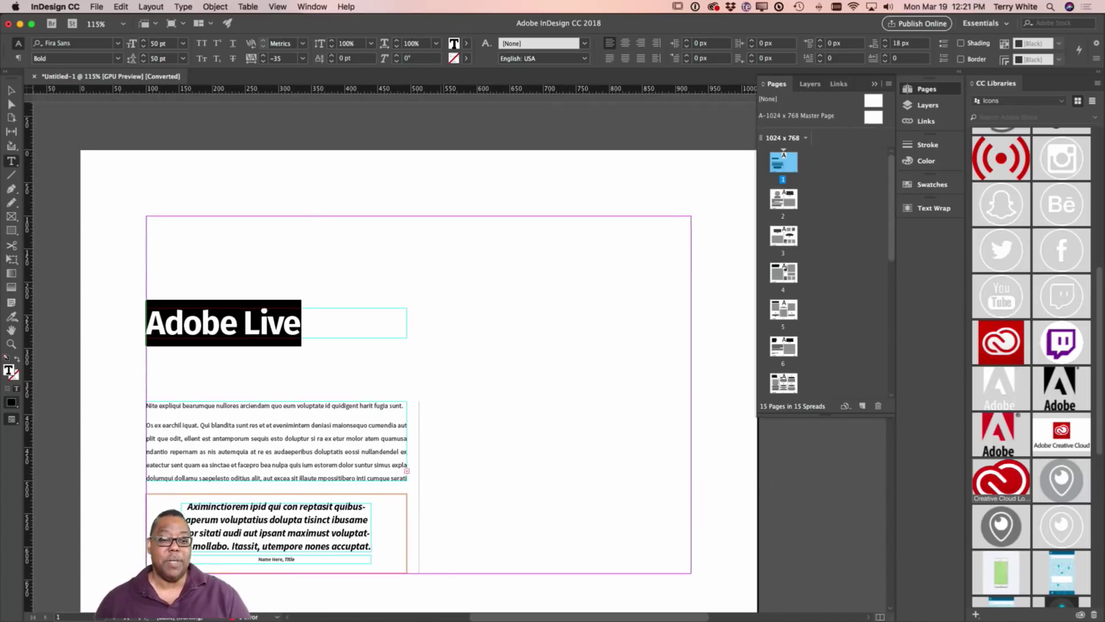
pyautogui.scroll(-1, 359, 335)
pyautogui.press('Right')
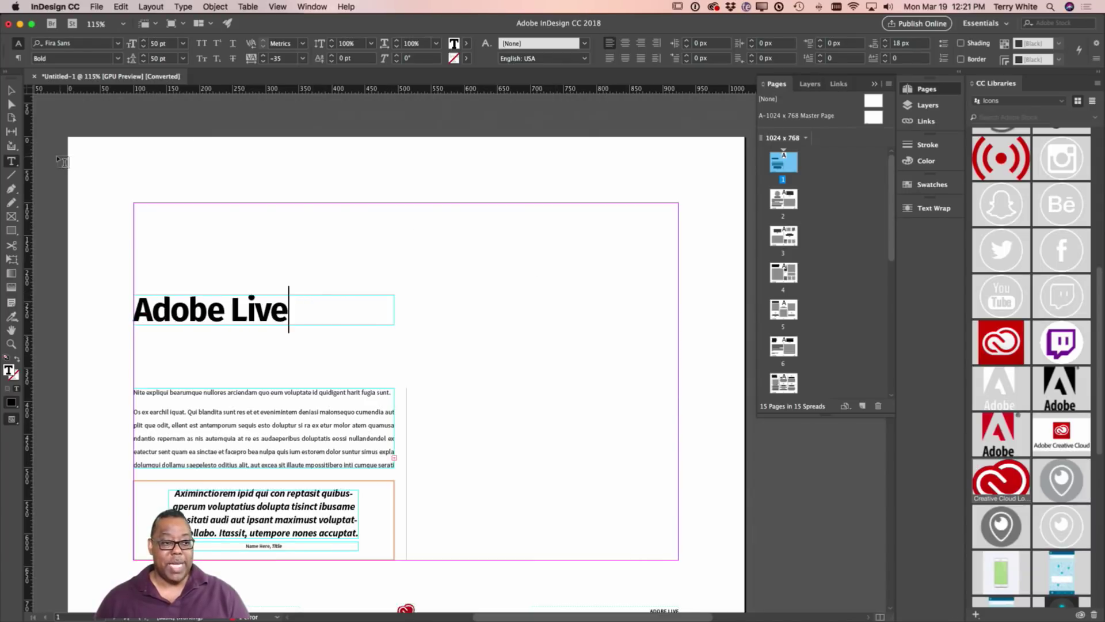
# Draw a rectangular placeholder frame about 394 x 260 px in the empty right column, level with the left column's body text
pyautogui.click(15, 222)
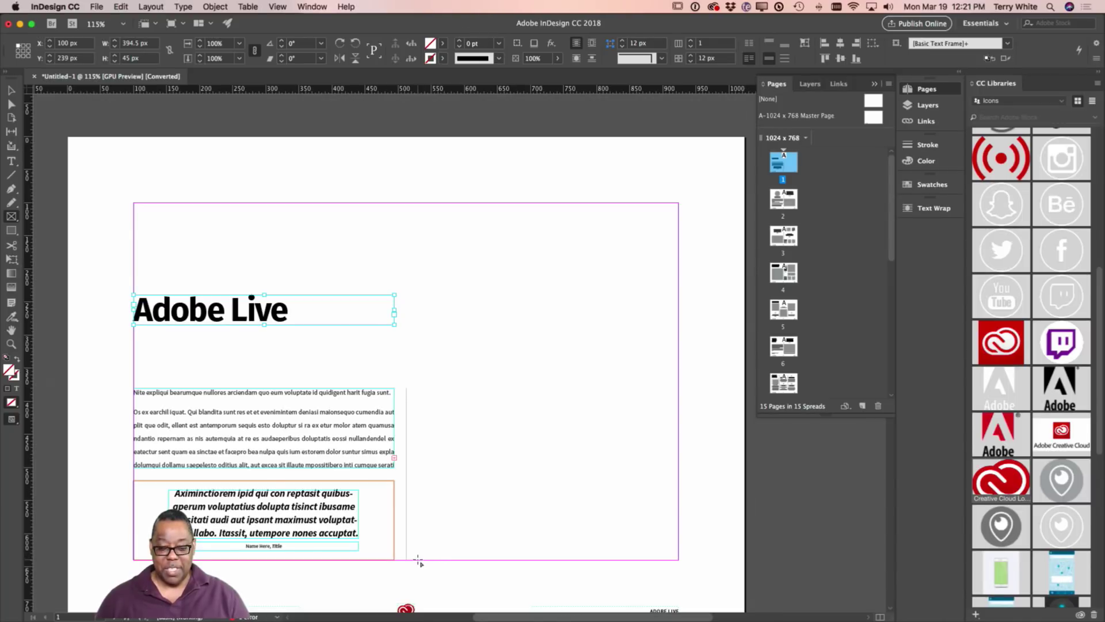
pyautogui.moveTo(419, 560); pyautogui.dragTo(673, 391)
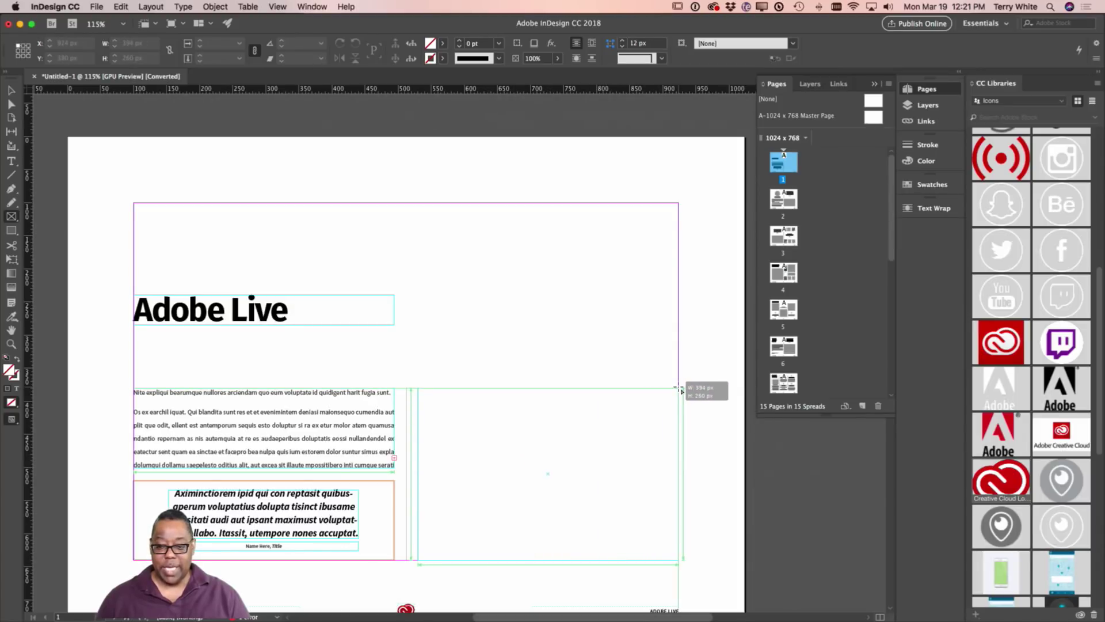
# Finish the 394 x 260 px placeholder frame and duplicate it directly above, aligned with the top margin at X 530 px, Y 100 px
pyautogui.moveTo(681, 391); pyautogui.dragTo(679, 388)
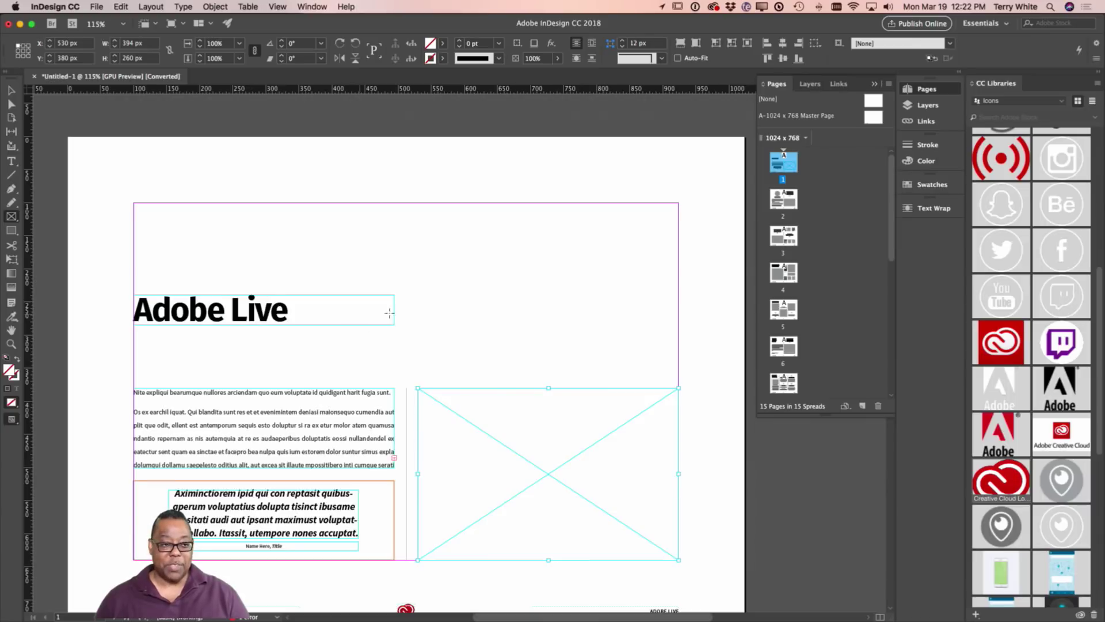
pyautogui.click(11, 90)
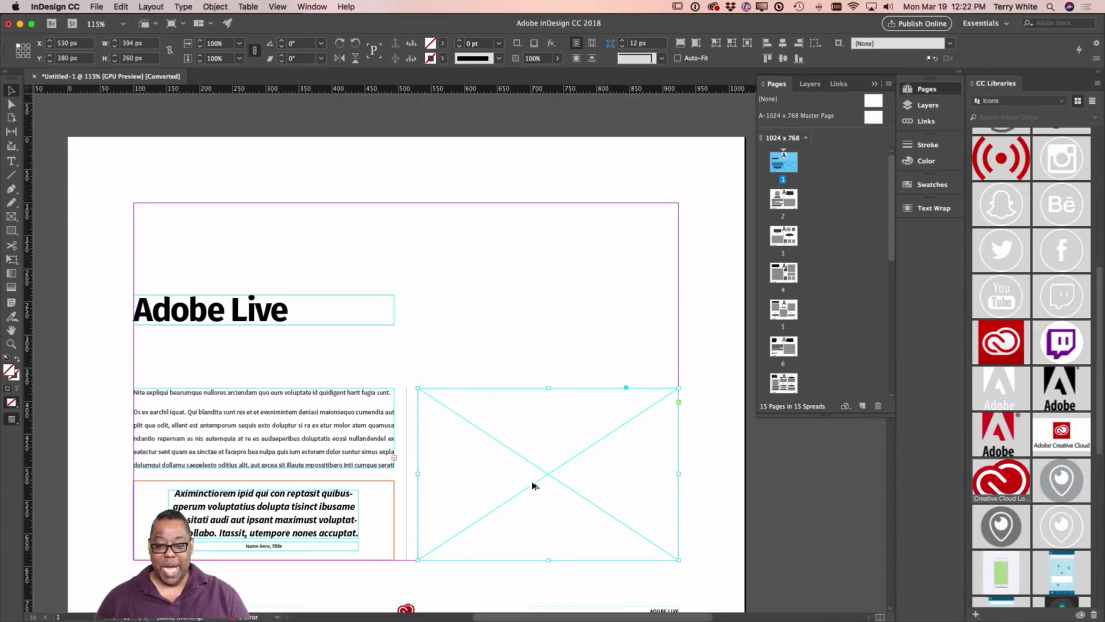
pyautogui.moveTo(545, 504); pyautogui.dragTo(549, 320)
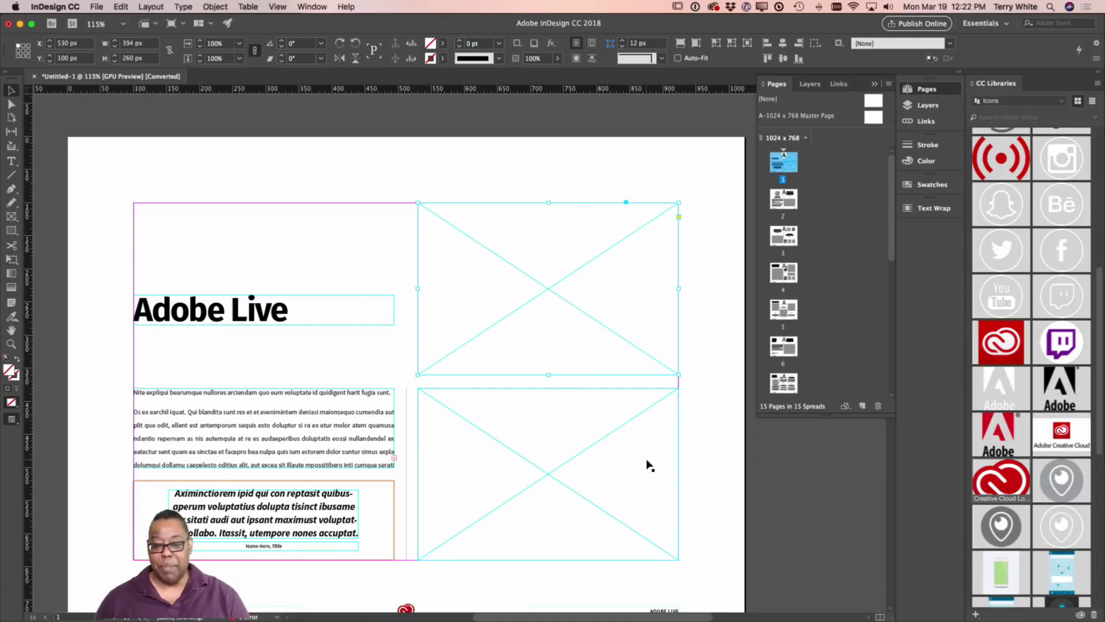
# Set the lower placeholder frame's content fitting to Fill Frame Proportionally and deselect the frame
pyautogui.click(625, 468)
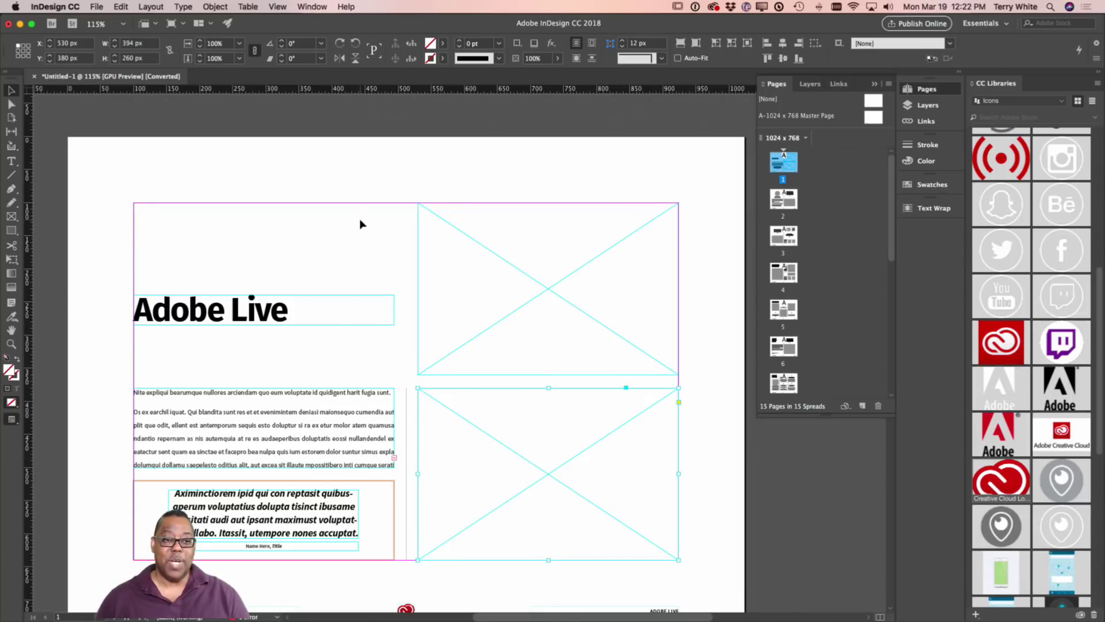
pyautogui.click(221, 5)
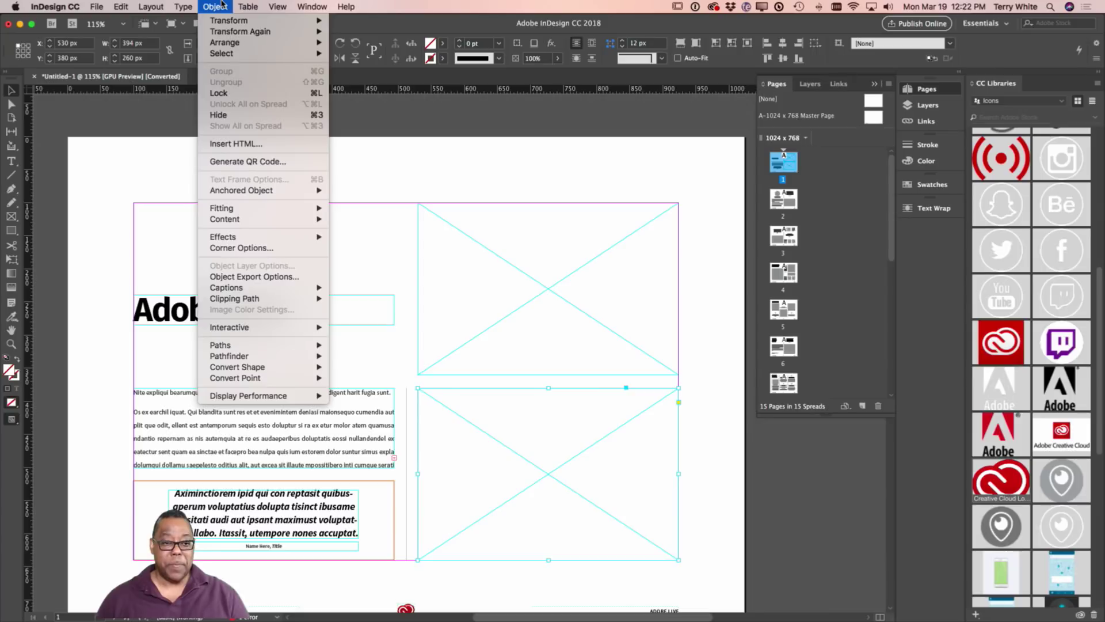
pyautogui.moveTo(270, 213)
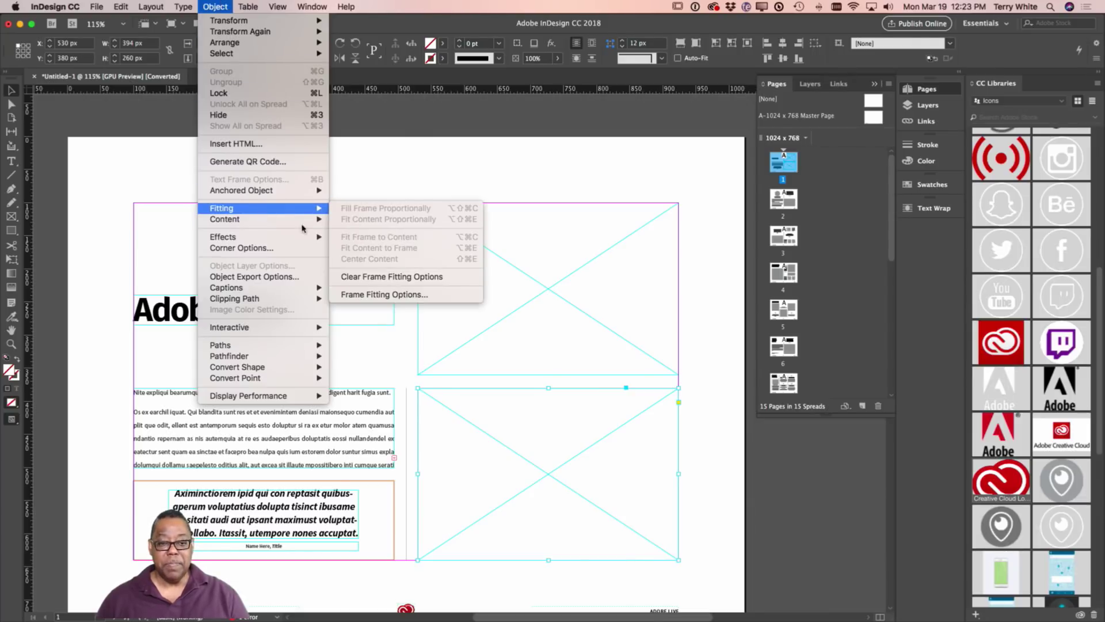
pyautogui.click(391, 296)
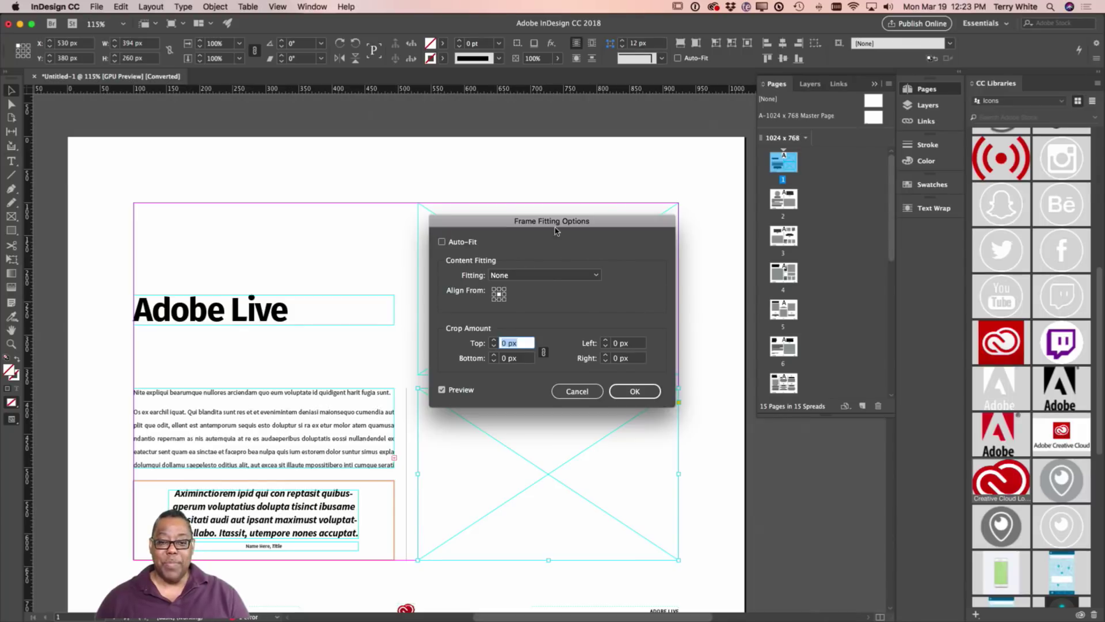
pyautogui.moveTo(552, 226); pyautogui.dragTo(720, 164)
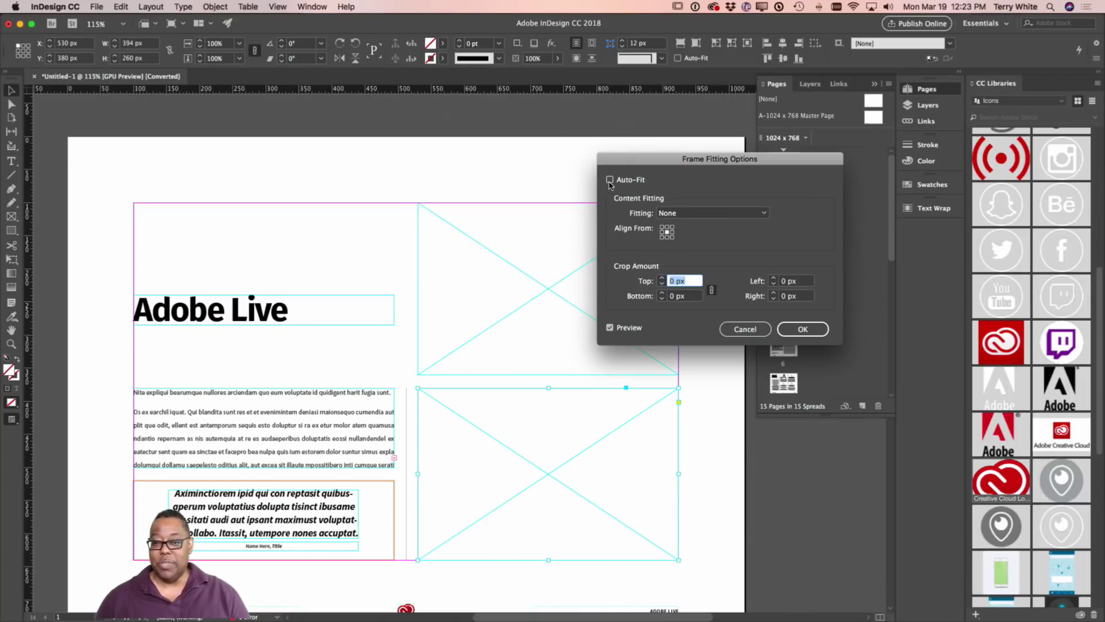
pyautogui.click(697, 214)
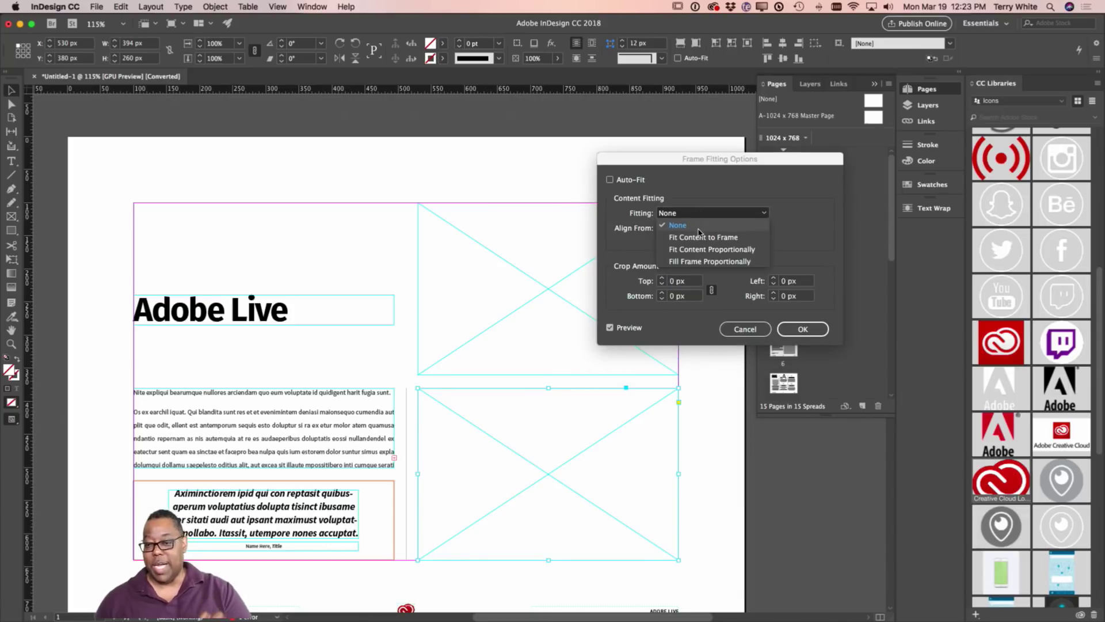
pyautogui.click(700, 264)
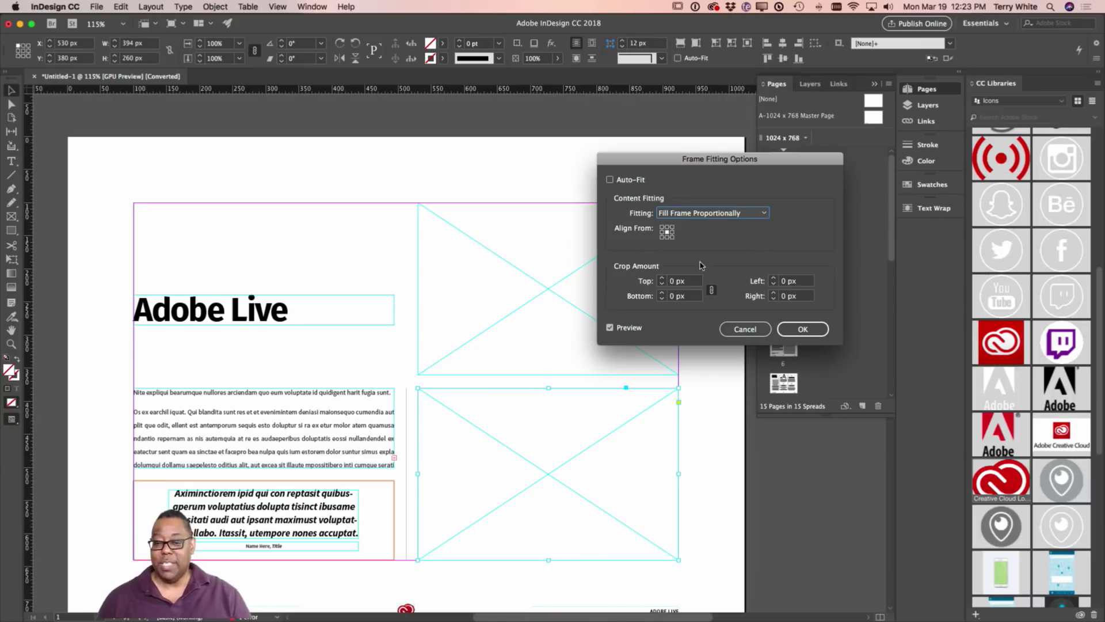
pyautogui.click(803, 329)
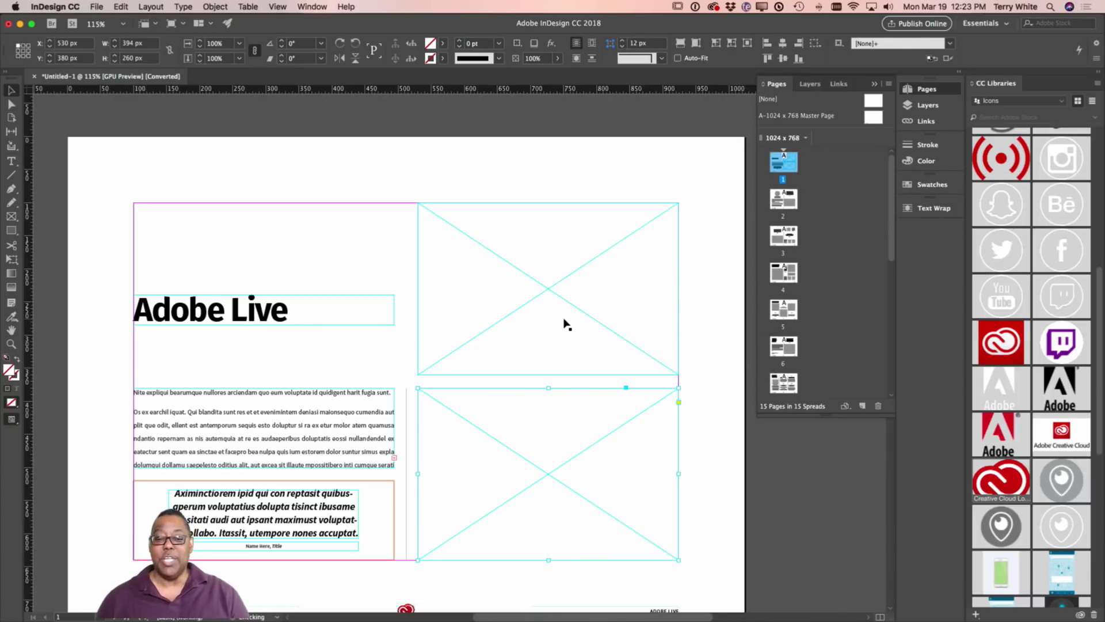
pyautogui.scroll(2, 525, 198)
pyautogui.click(535, 212)
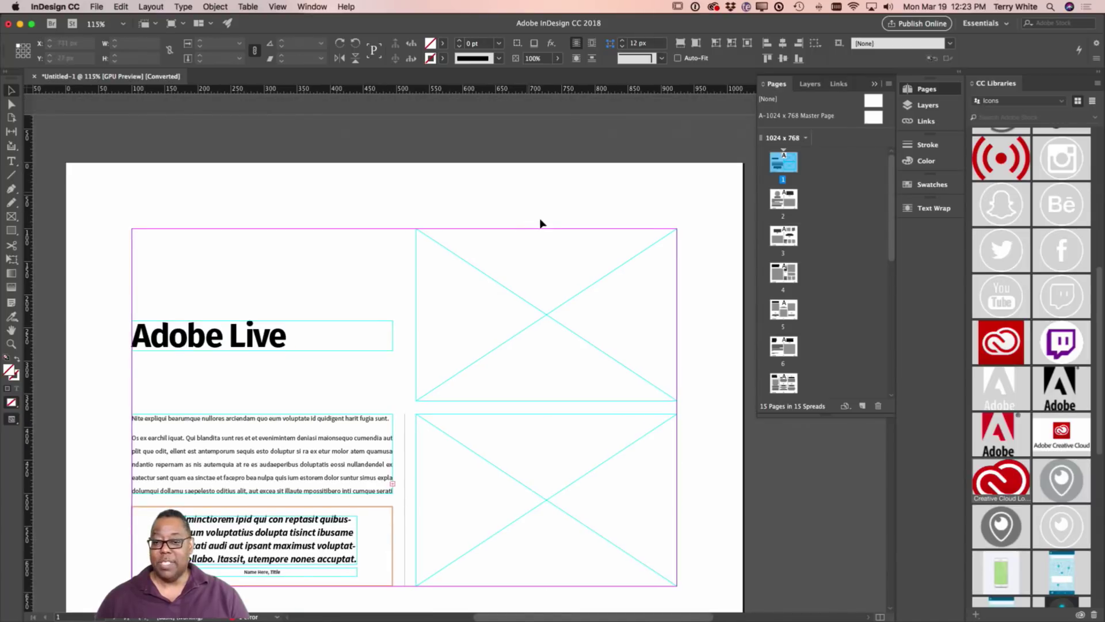
# Switch to the Adobe Stock library and search it for "Social Media", including photos alongside vectors in the results
pyautogui.scroll(-1, 535, 213)
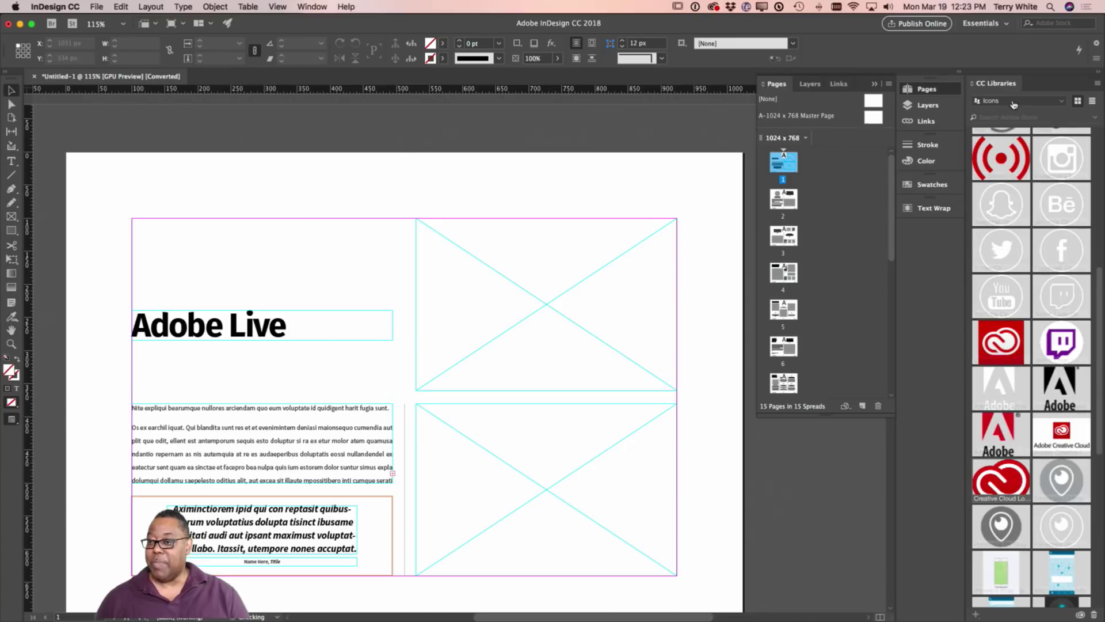
pyautogui.click(1061, 103)
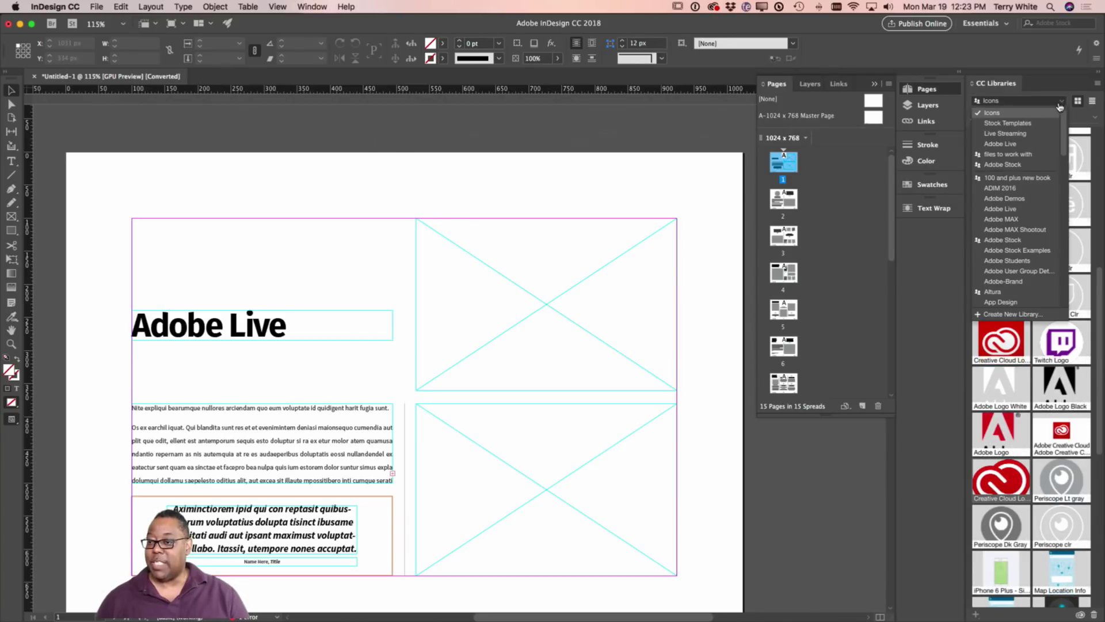
pyautogui.click(1022, 167)
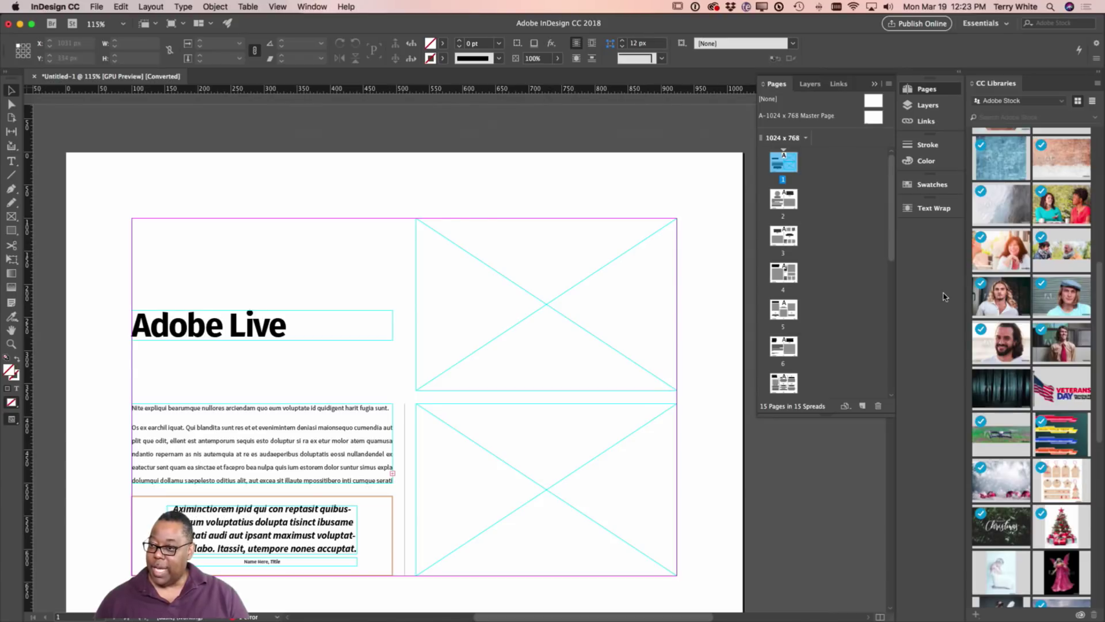
pyautogui.scroll(5, 1004, 297)
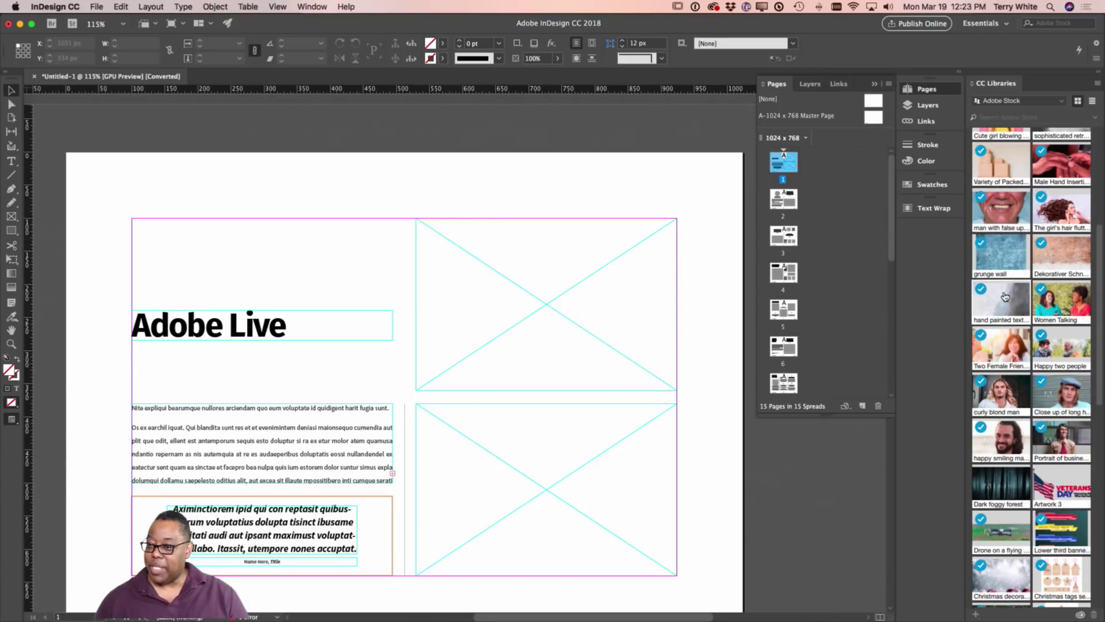
pyautogui.scroll(2, 1004, 297)
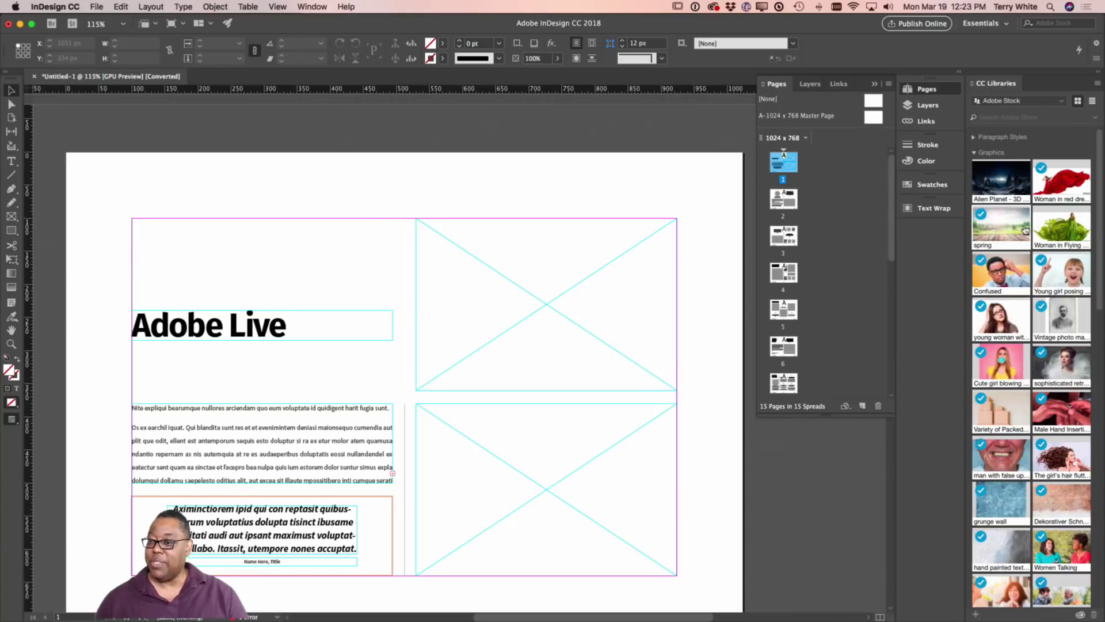
pyautogui.click(1007, 114)
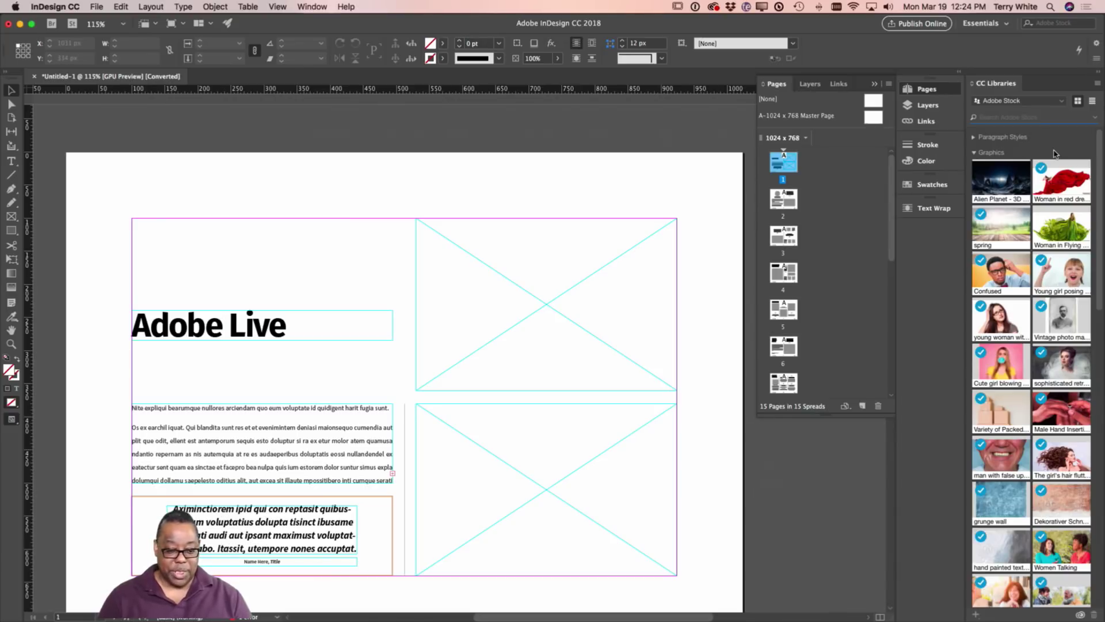
pyautogui.write('Sccial Media')
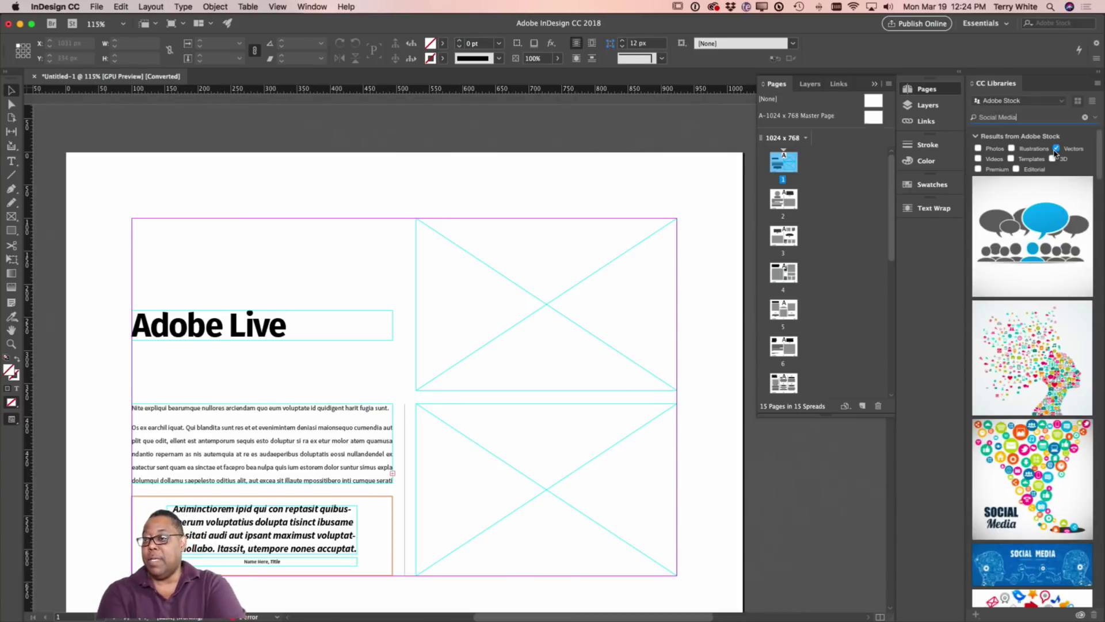
pyautogui.click(978, 148)
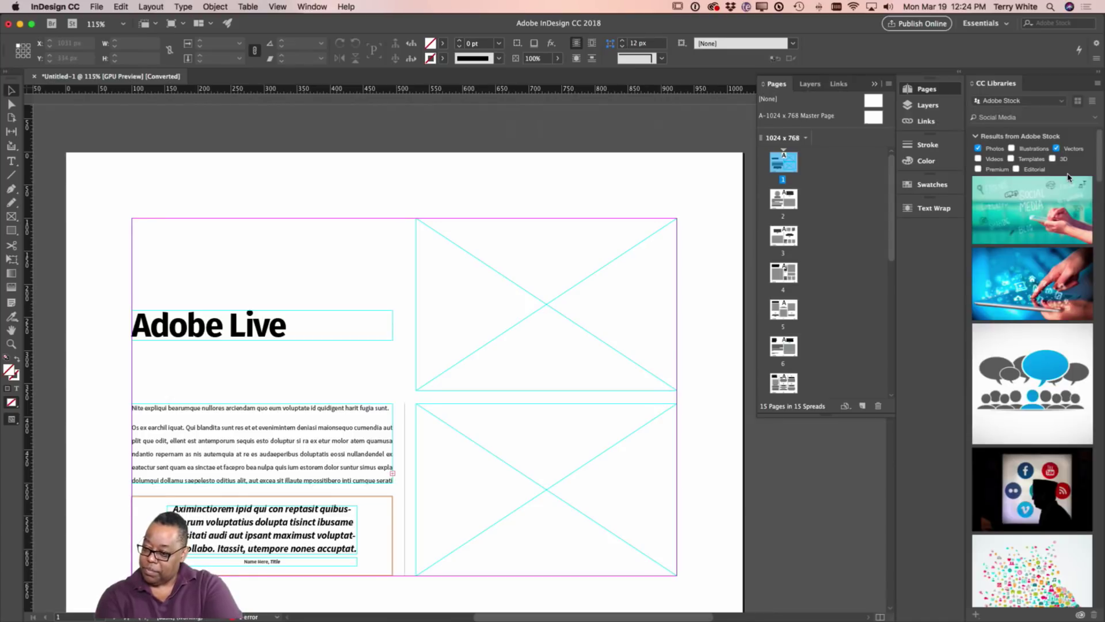
# Find the photo of hands holding colorful social media icons in the search results and save its unlicensed preview to the Adobe Stock library
pyautogui.scroll(-5, 1068, 196)
pyautogui.scroll(-8, 1068, 218)
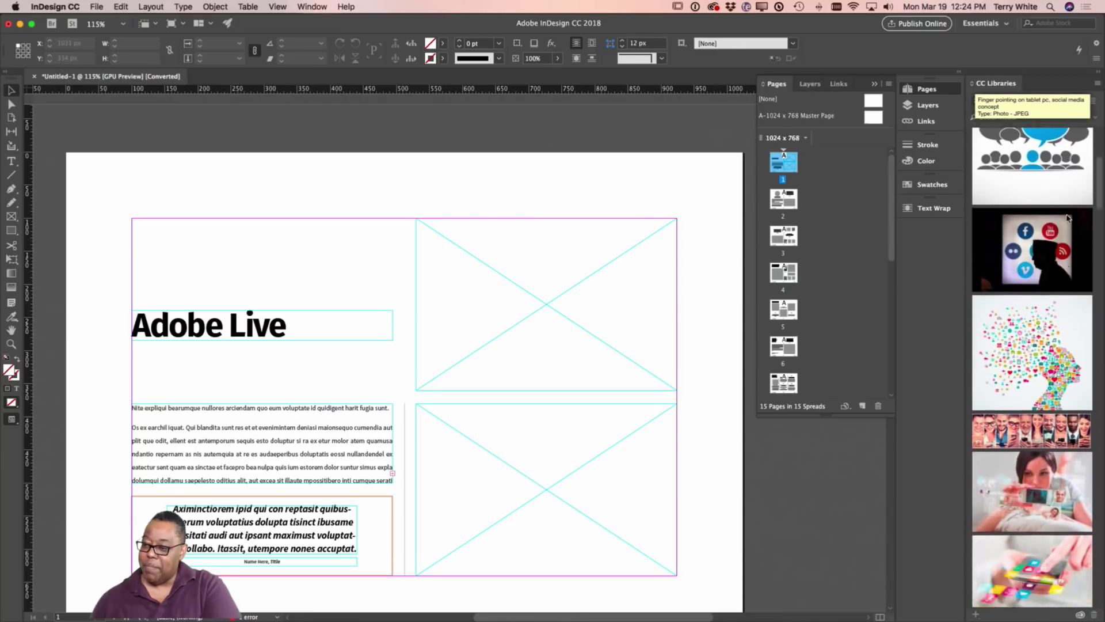
pyautogui.scroll(-10, 1068, 217)
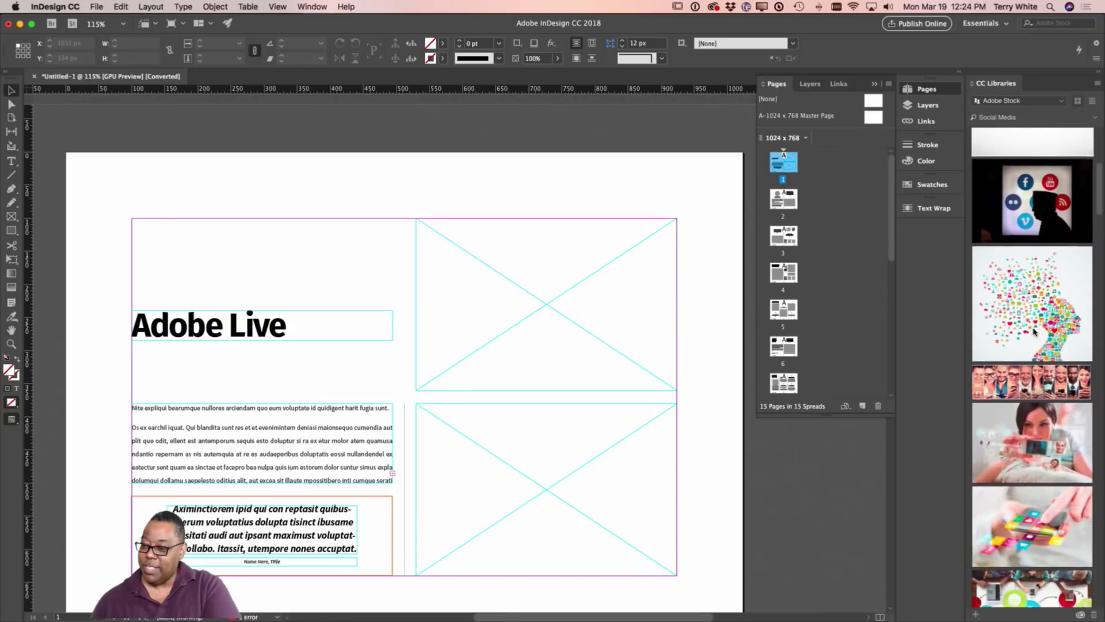
pyautogui.scroll(-10, 1035, 332)
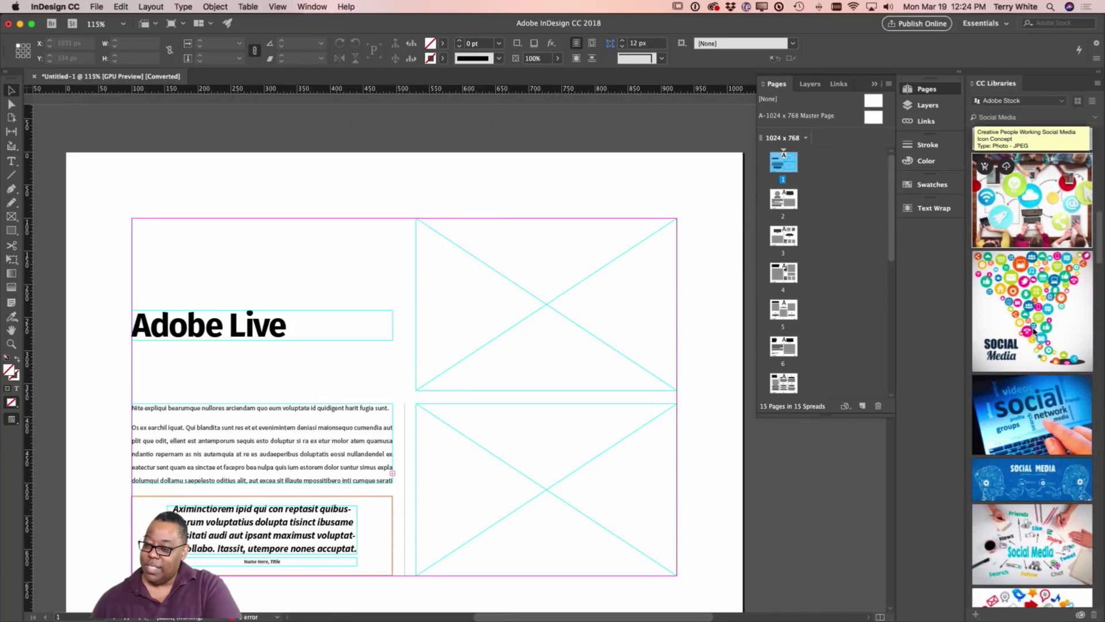
pyautogui.scroll(-10, 1034, 331)
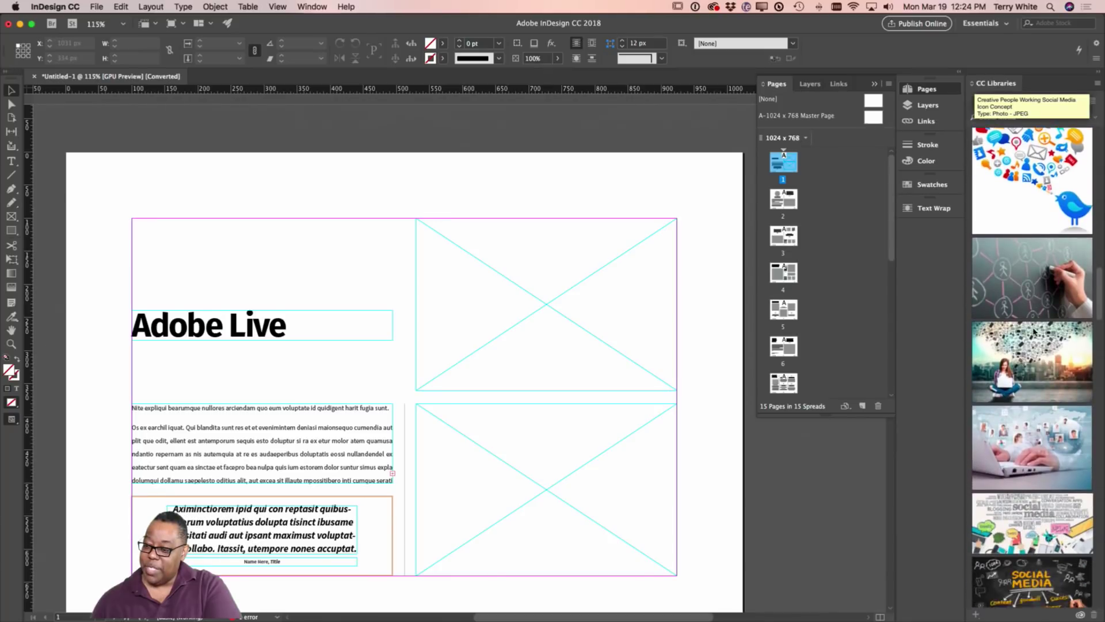
pyautogui.scroll(-6, 1035, 332)
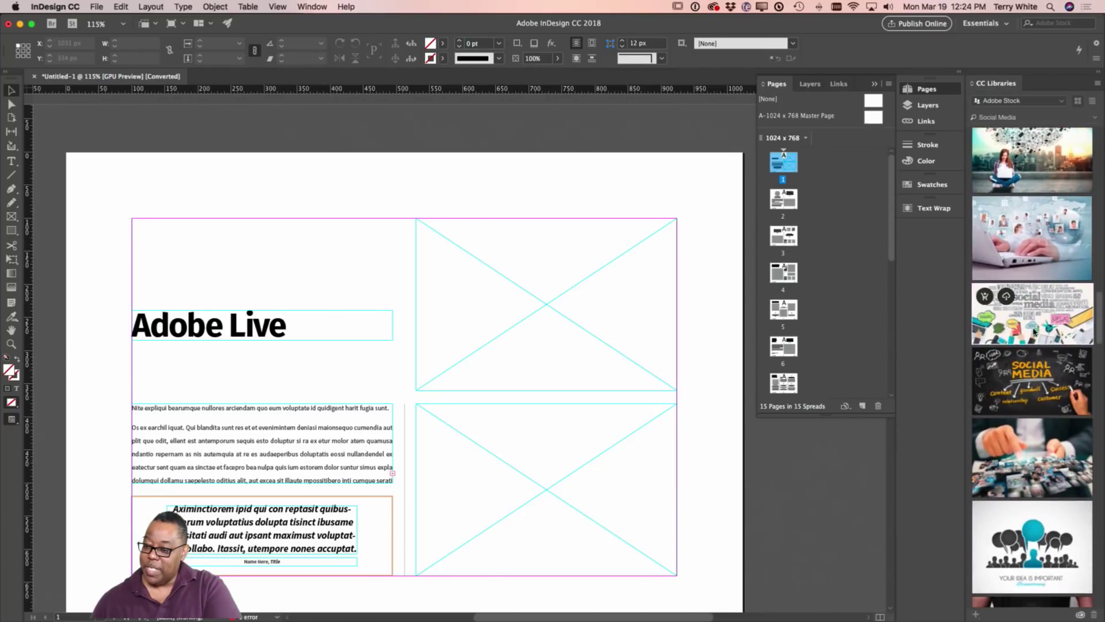
pyautogui.scroll(-4, 1034, 332)
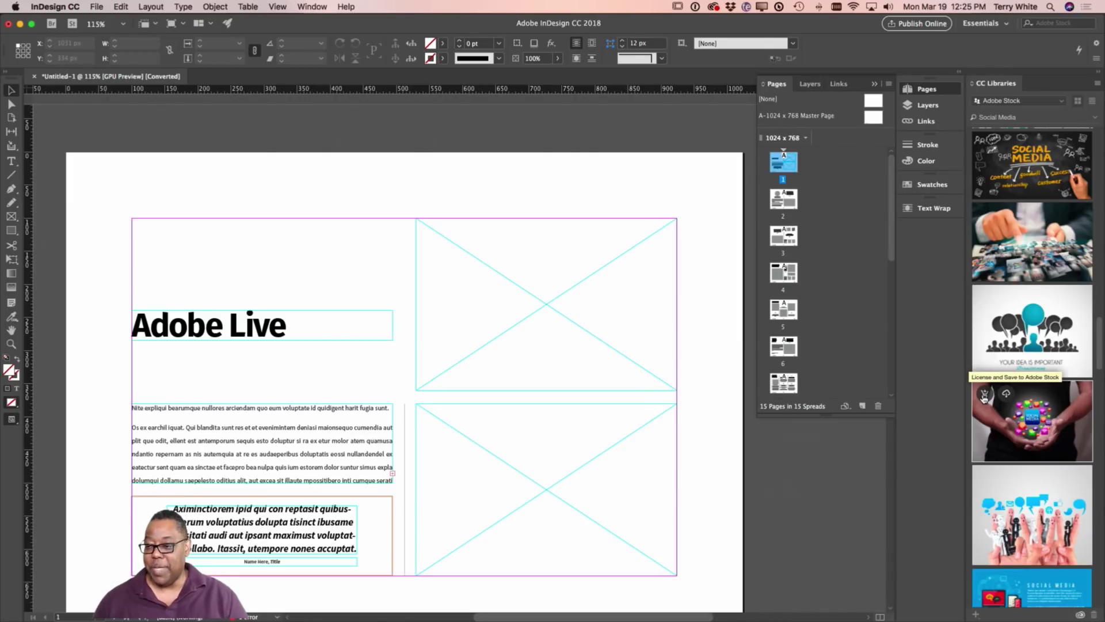
pyautogui.click(1005, 396)
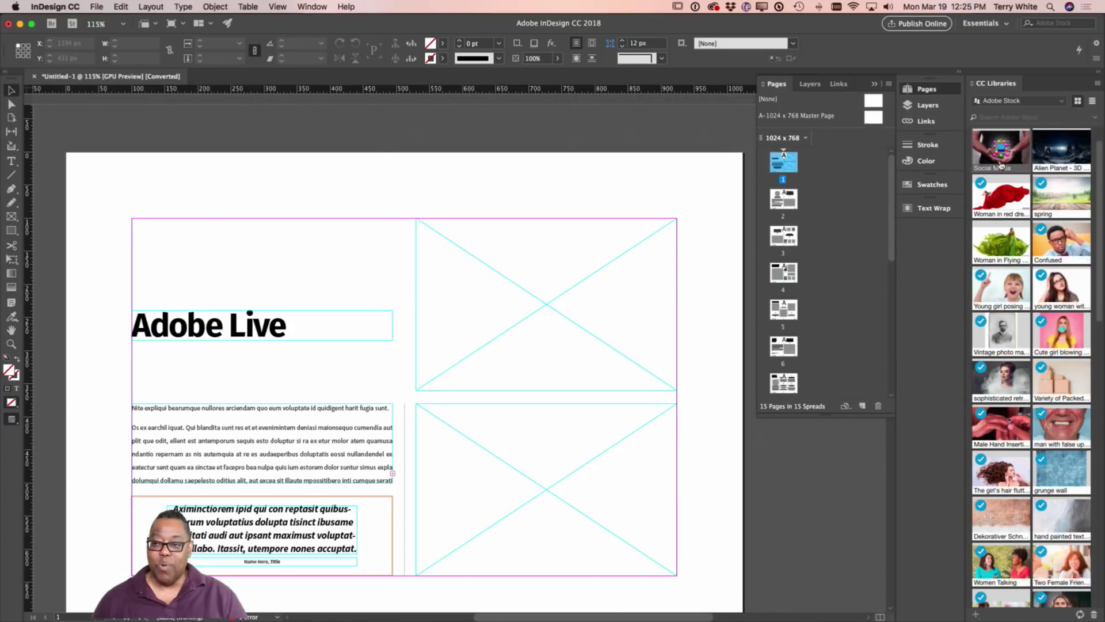
# Place the saved Social Media preview image in both the upper and the lower placeholder frames on page 1
pyautogui.moveTo(1002, 159)
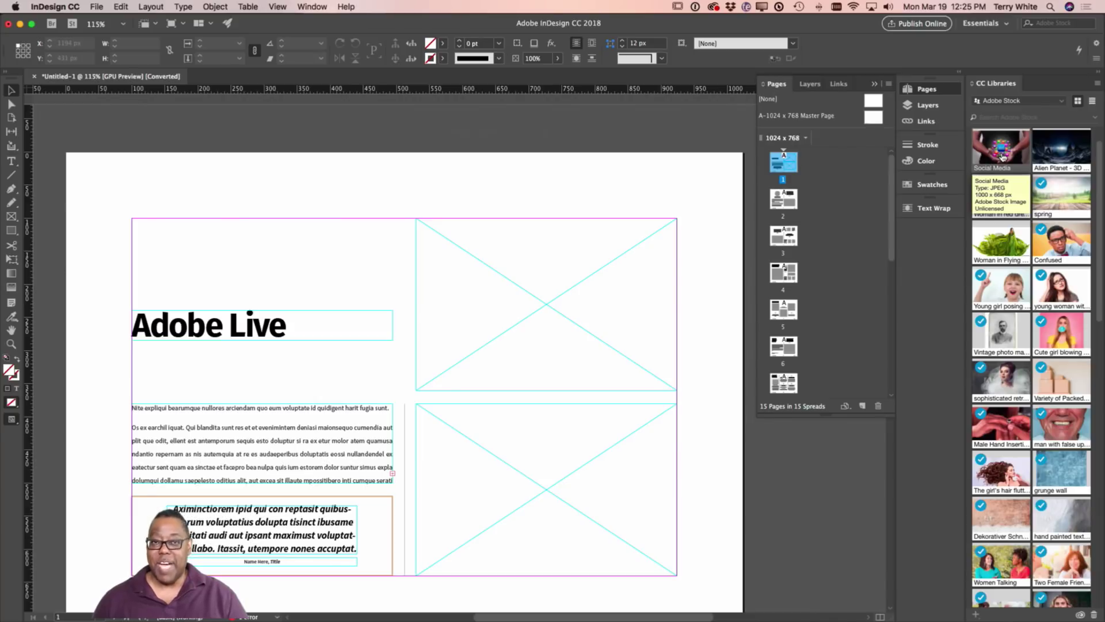
pyautogui.moveTo(1003, 156); pyautogui.dragTo(482, 280)
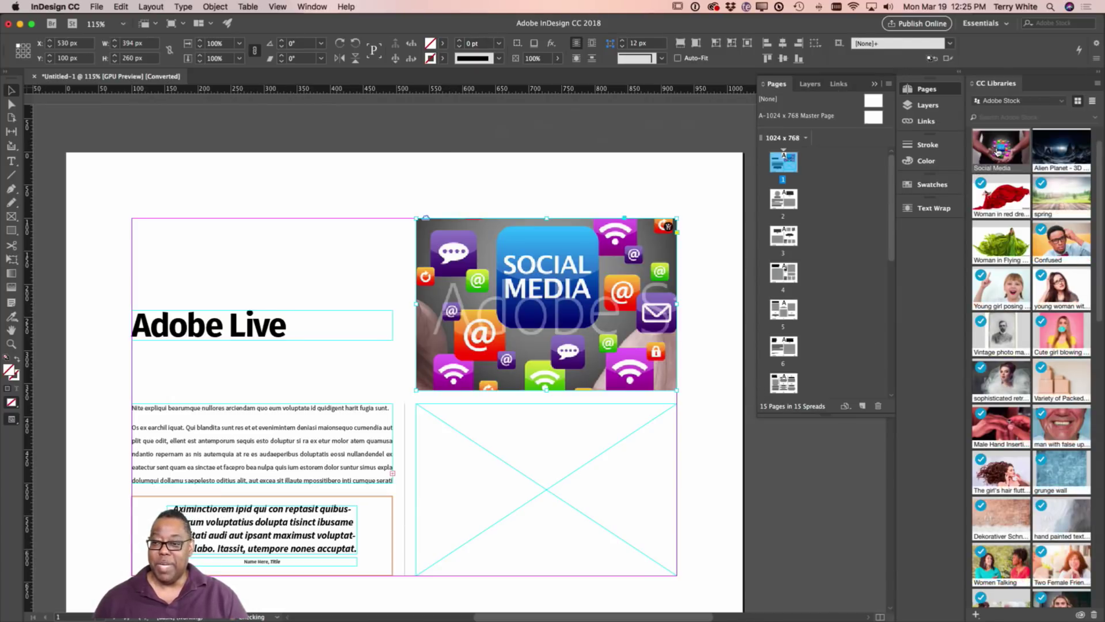
pyautogui.moveTo(995, 165); pyautogui.dragTo(486, 468)
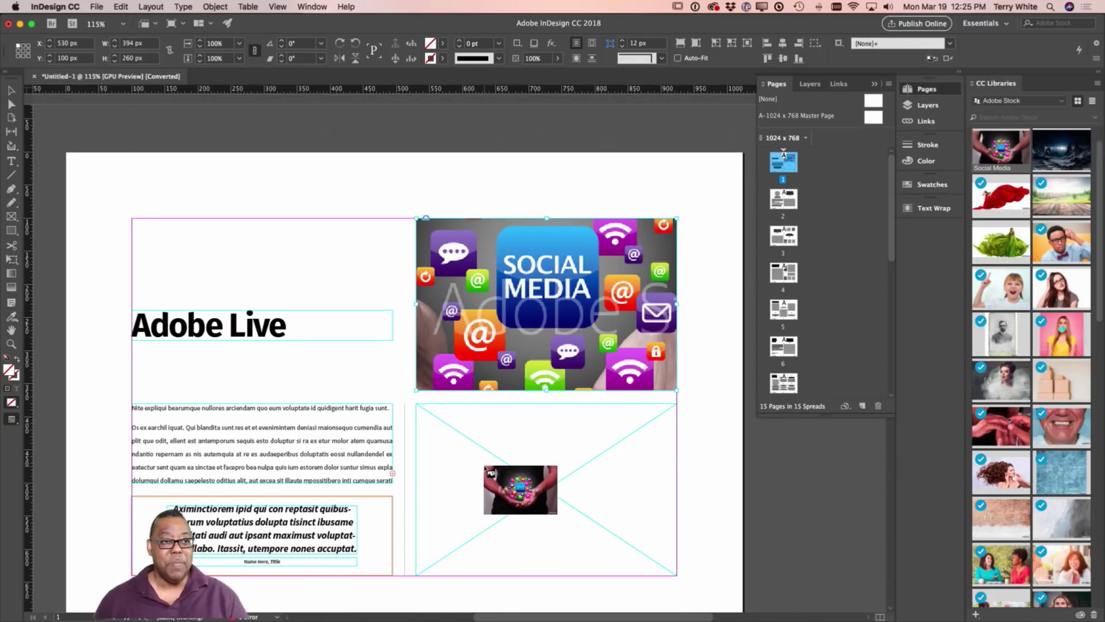
pyautogui.moveTo(487, 467); pyautogui.dragTo(487, 468)
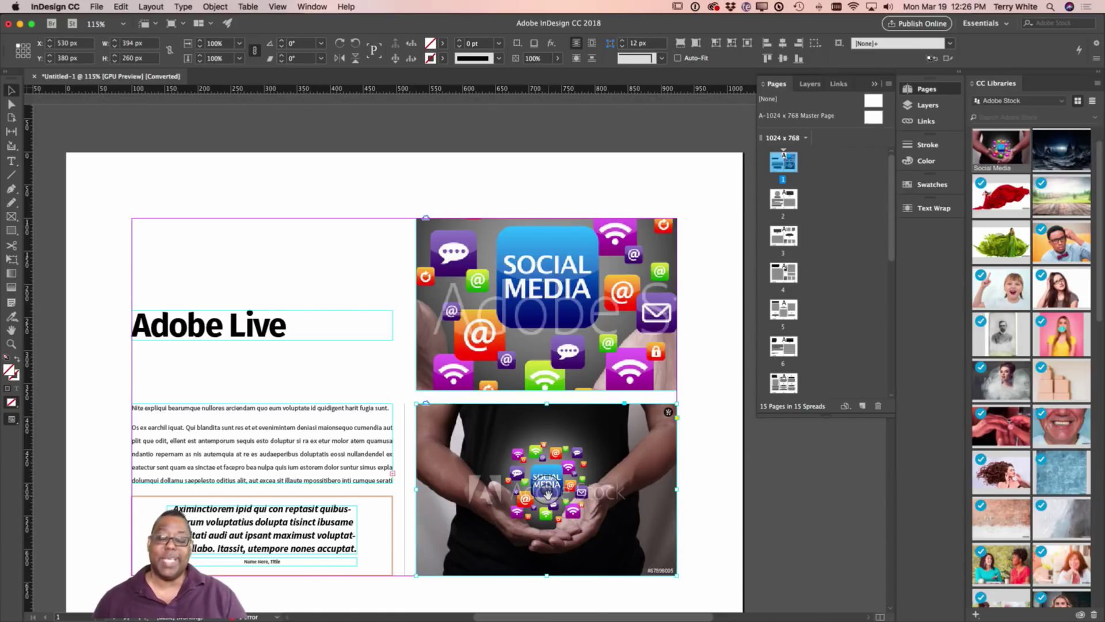
# Examine how the image content sits within the lower frame's edges and select the upper image frame for comparison
pyautogui.click(547, 494)
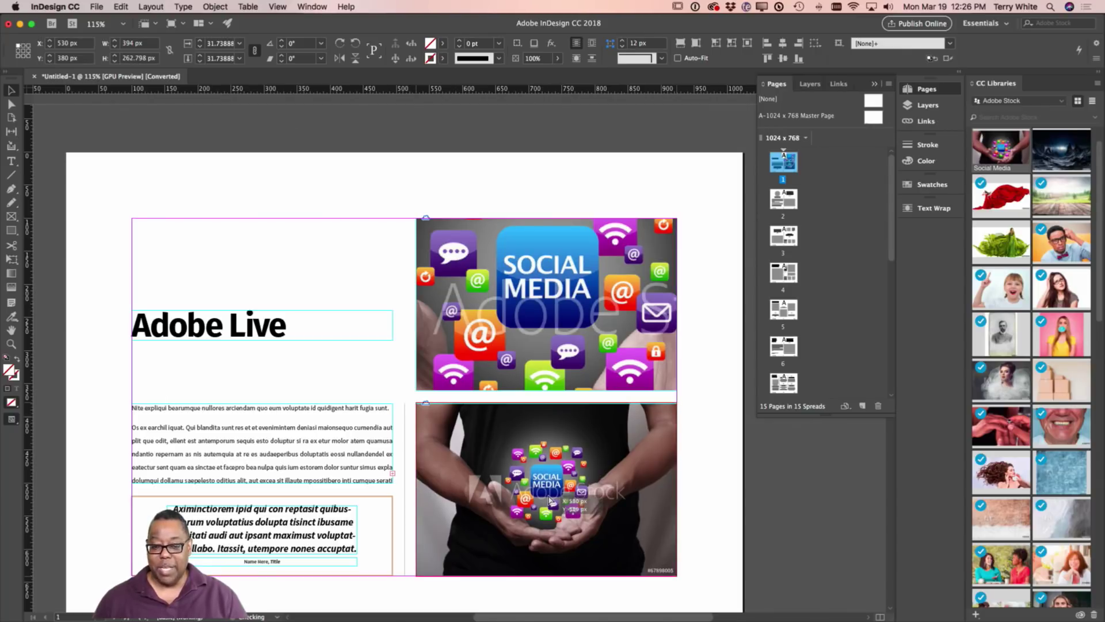
pyautogui.moveTo(548, 500)
pyautogui.mouseDown()
pyautogui.moveTo(550, 489)
pyautogui.moveTo(551, 502)
pyautogui.mouseUp()
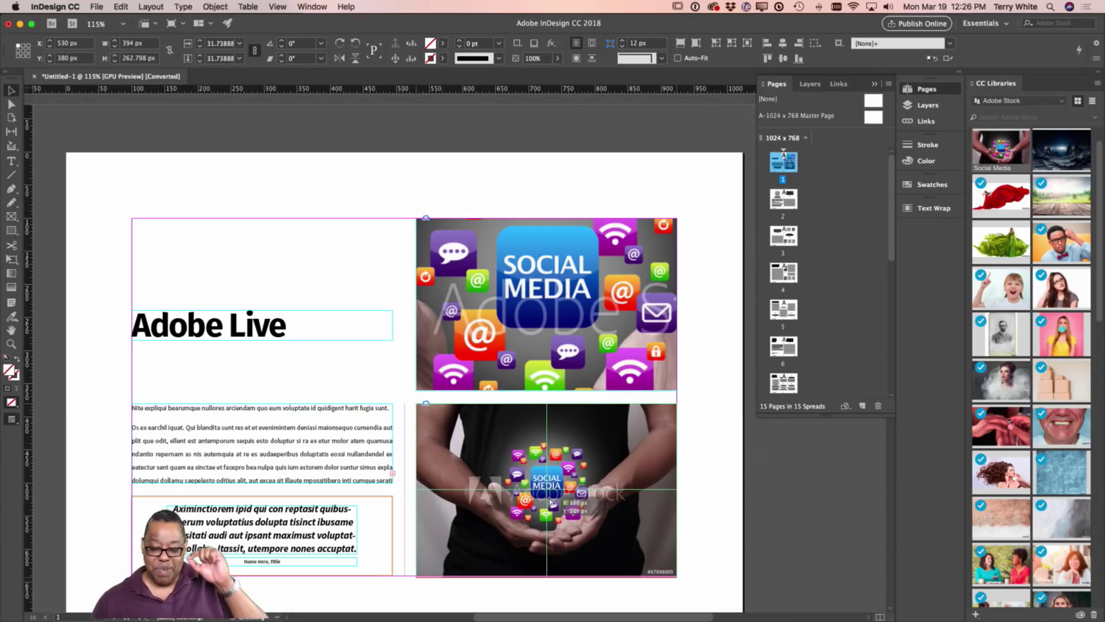
pyautogui.moveTo(549, 499); pyautogui.dragTo(550, 502)
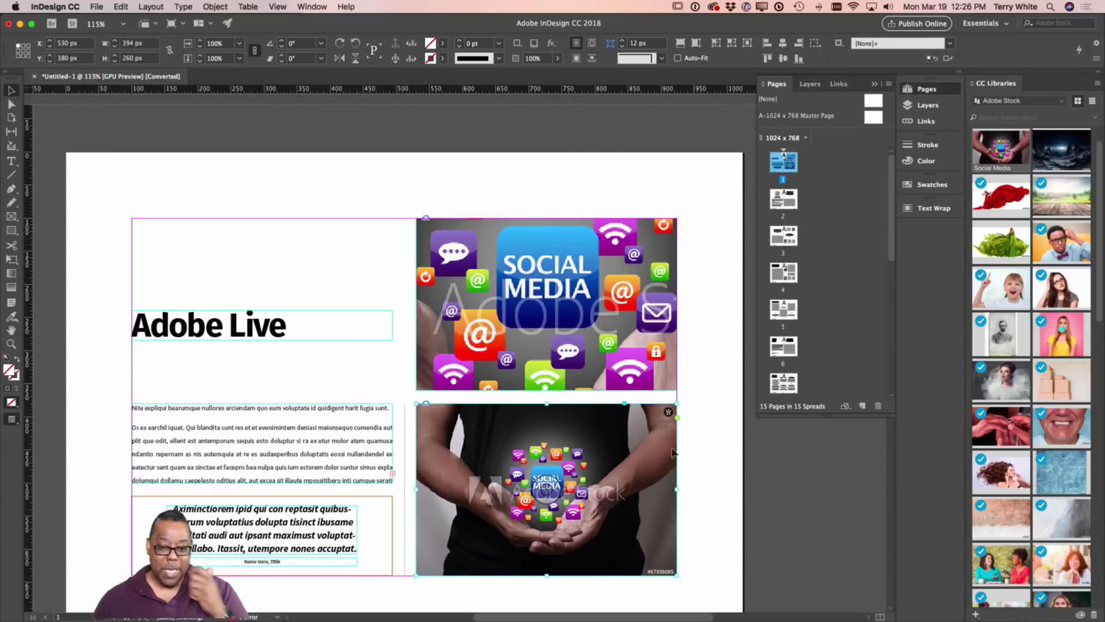
pyautogui.click(603, 383)
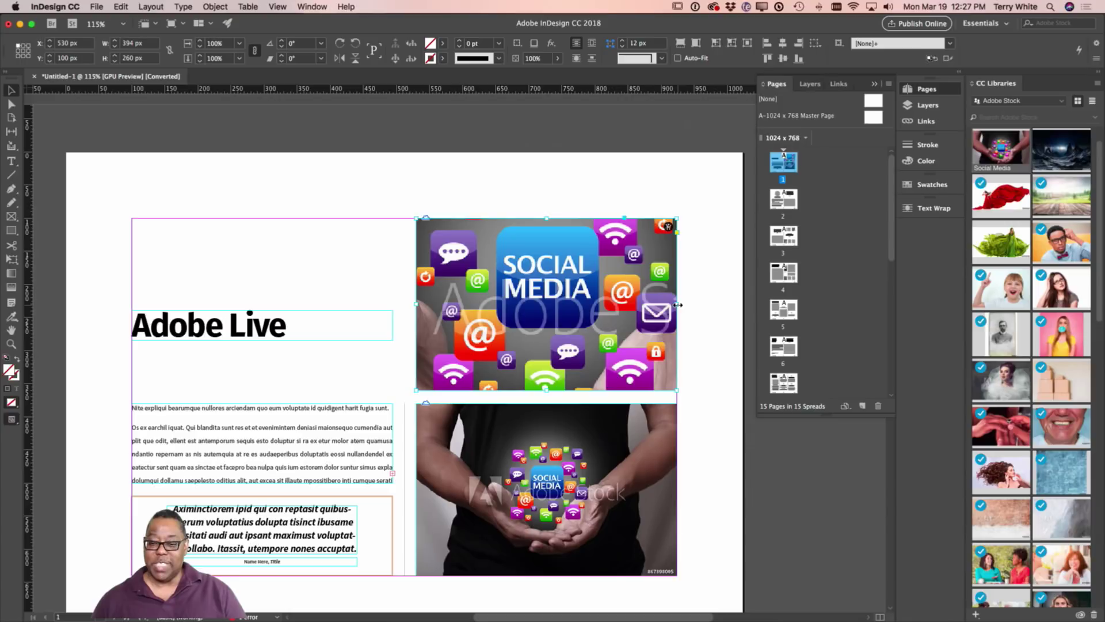
# Resize the upper image frame to 336 px and then 395 px wide, refitting the photo proportionally to fill it each time
pyautogui.moveTo(678, 304); pyautogui.dragTo(639, 315)
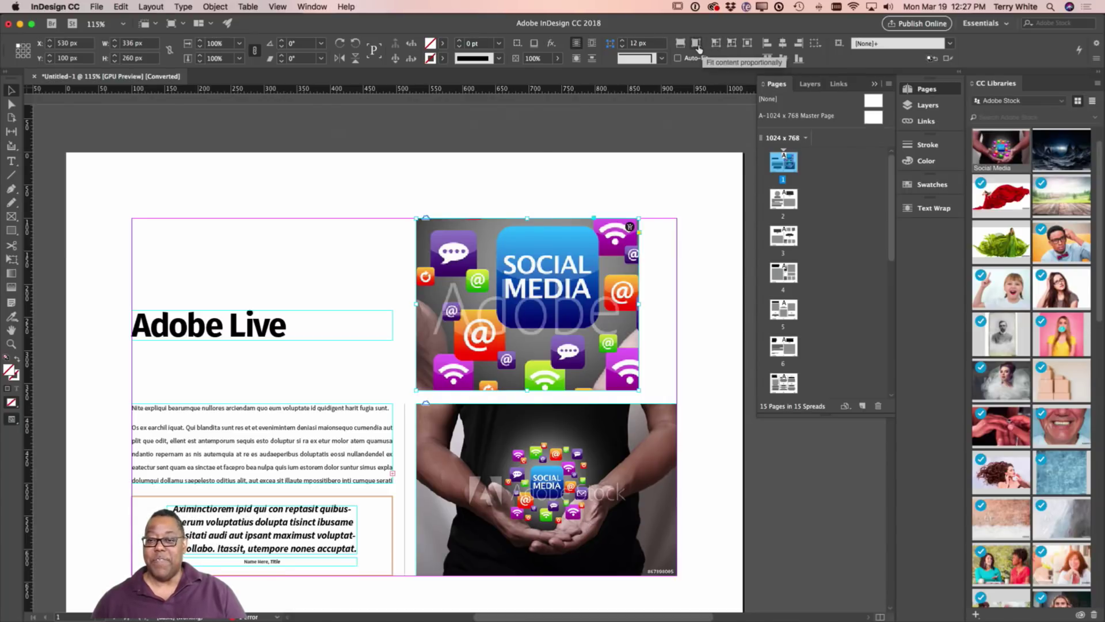
pyautogui.click(697, 44)
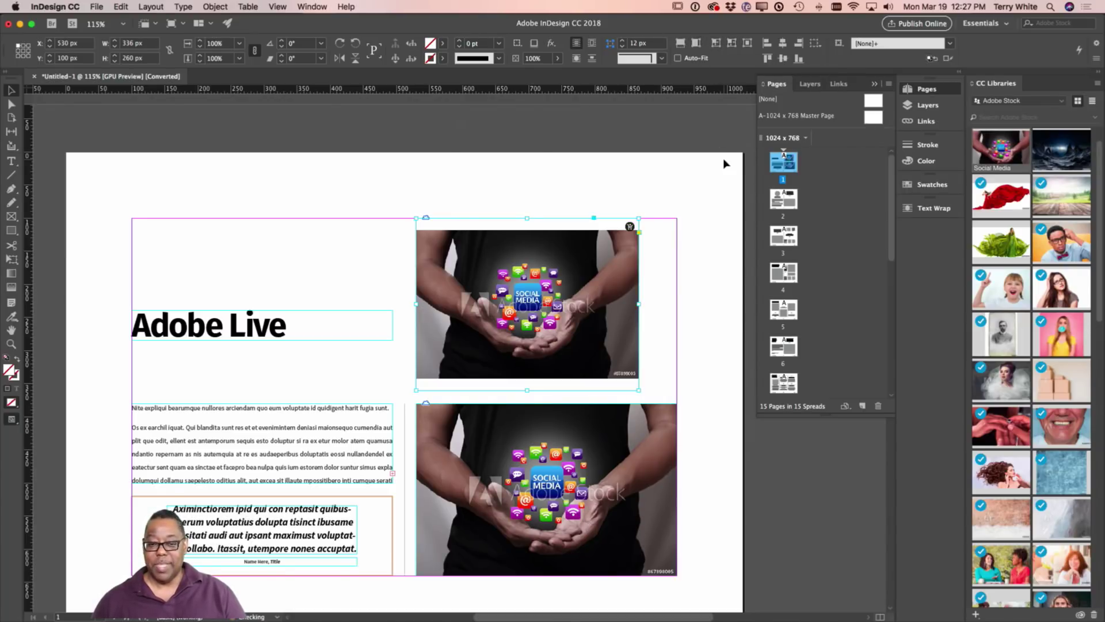
pyautogui.click(681, 48)
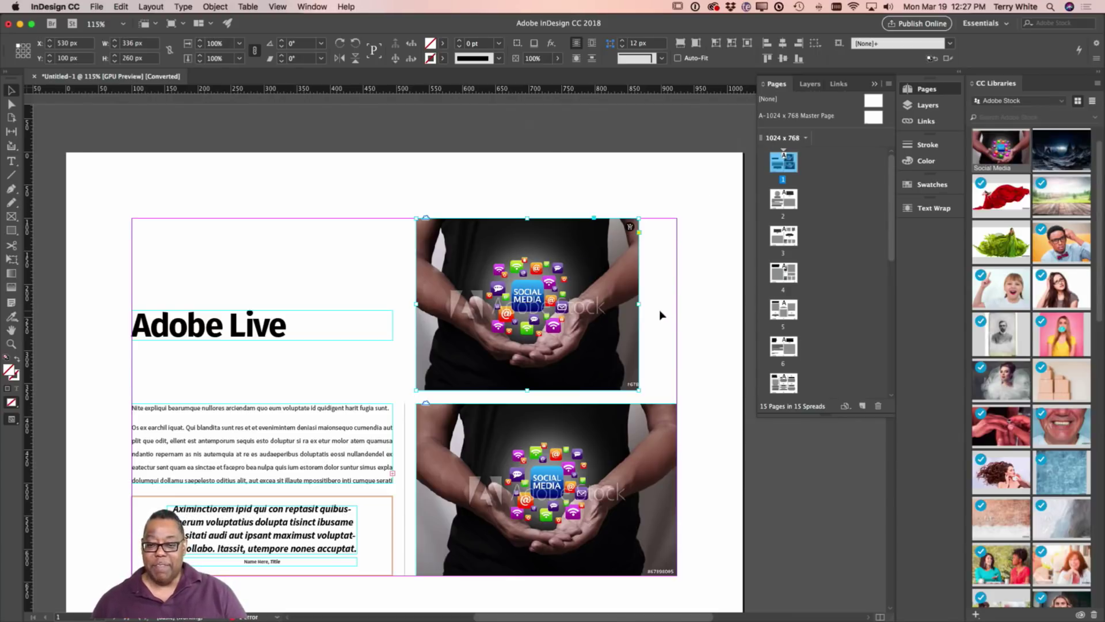
pyautogui.moveTo(639, 304); pyautogui.dragTo(677, 305)
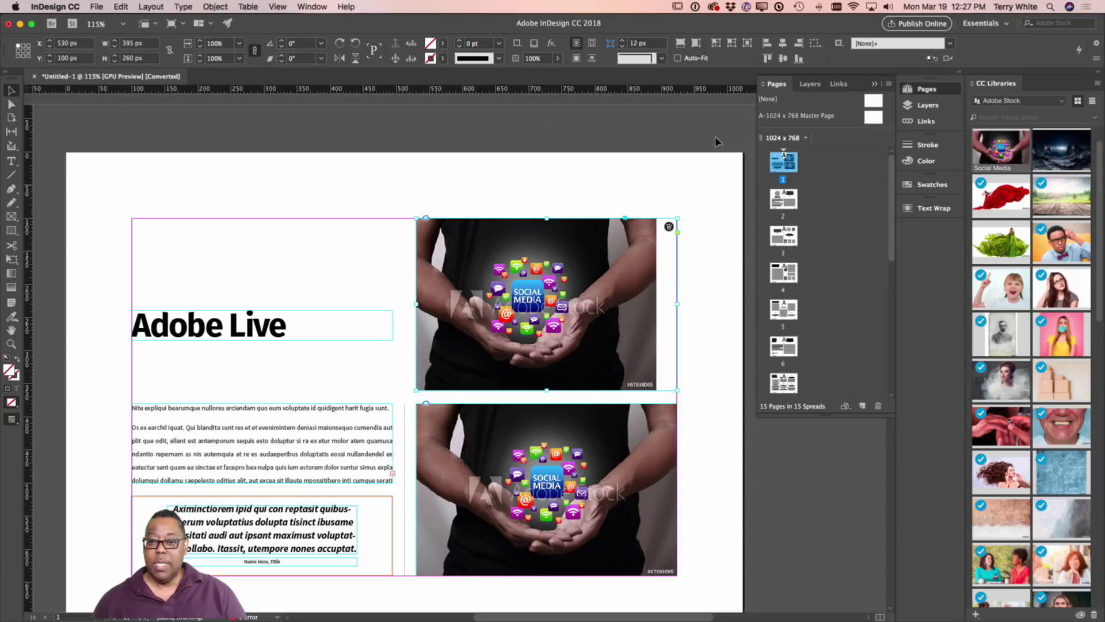
pyautogui.click(680, 44)
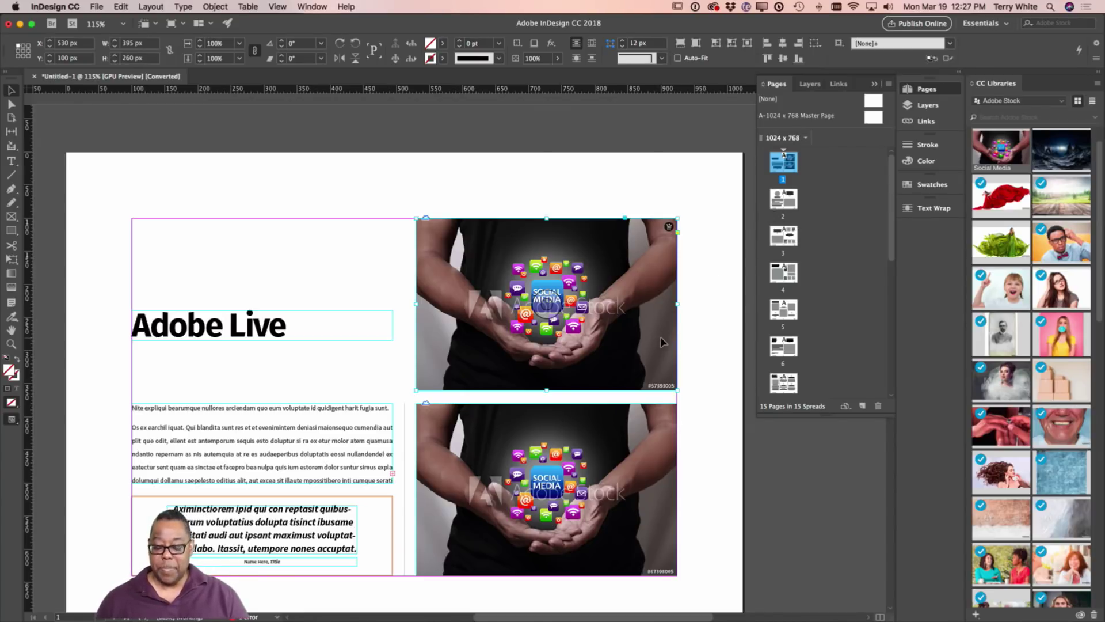
# Delete the upper image frame on page 1, keeping the lower Social Media photo, and clear the selection
pyautogui.press('Delete')
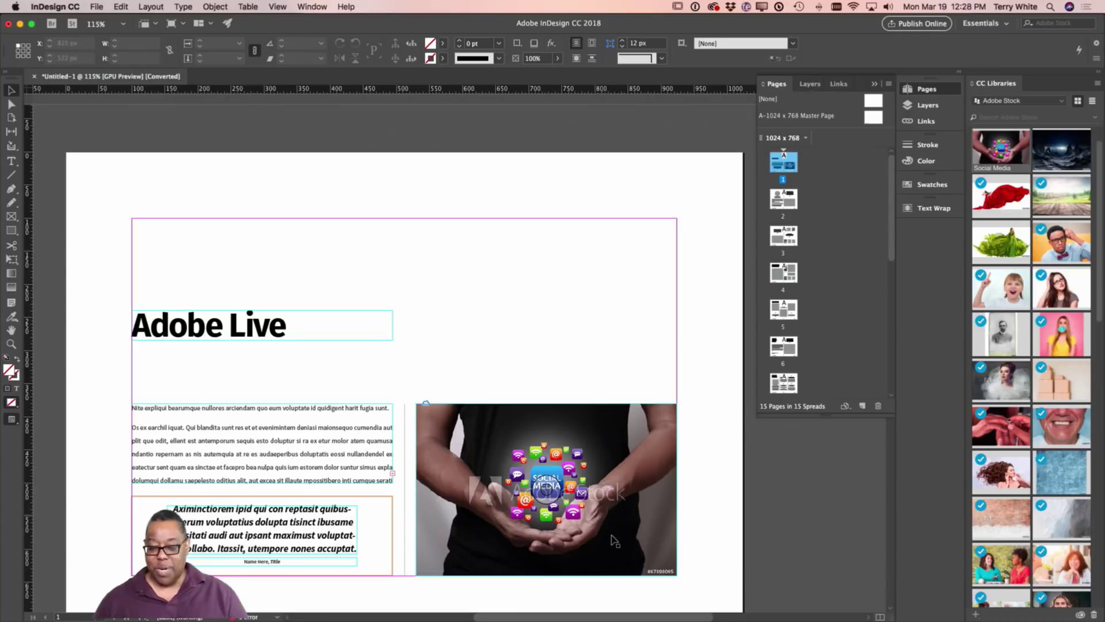
pyautogui.click(653, 507)
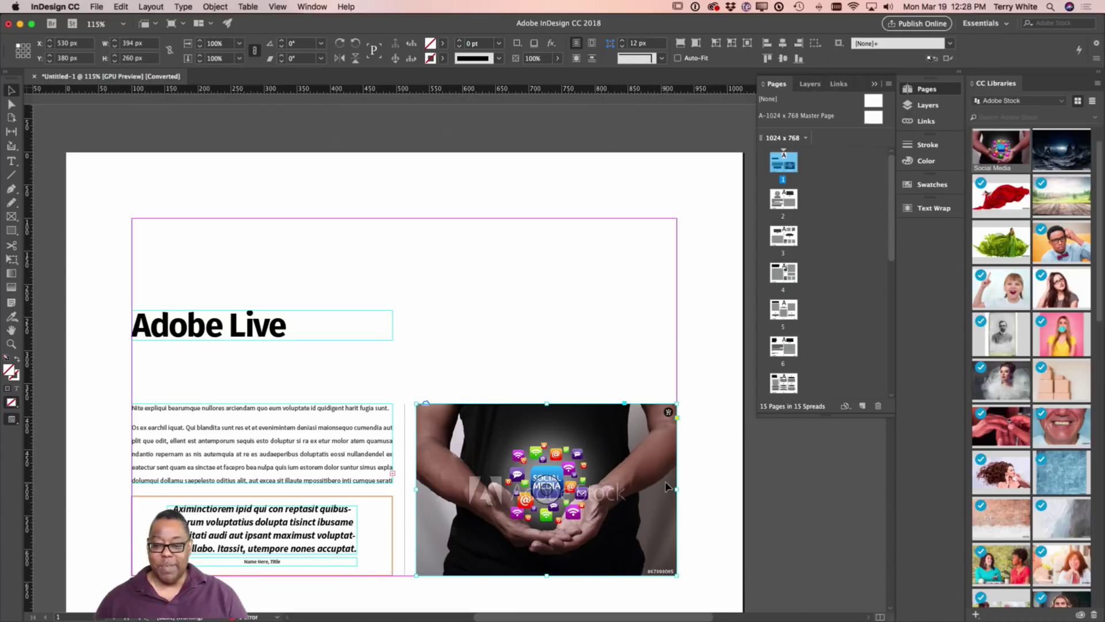
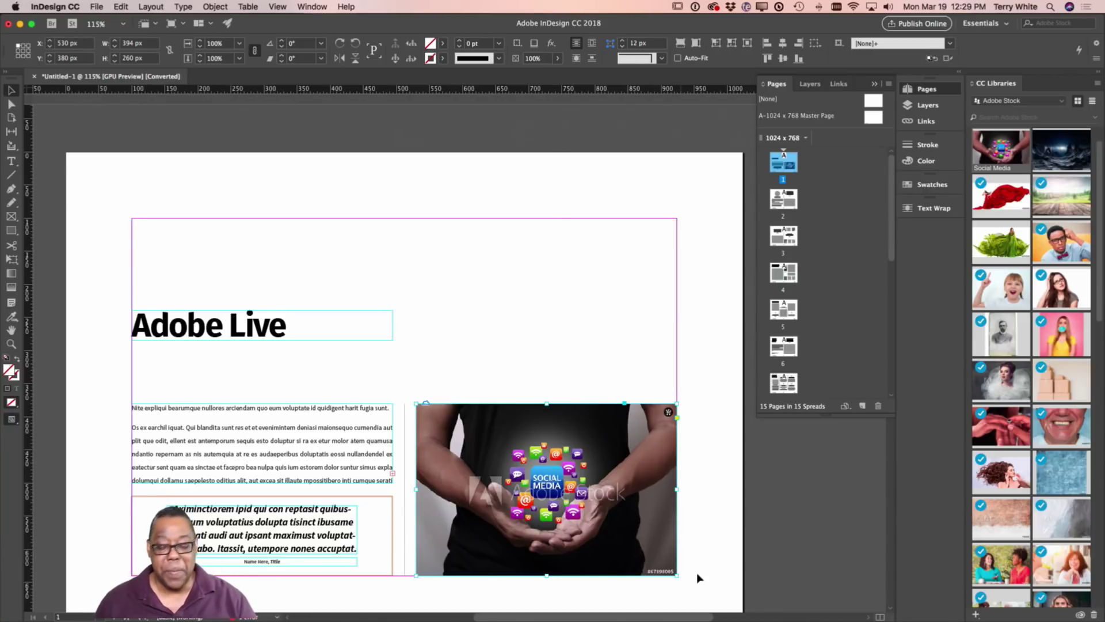
pyautogui.click(698, 488)
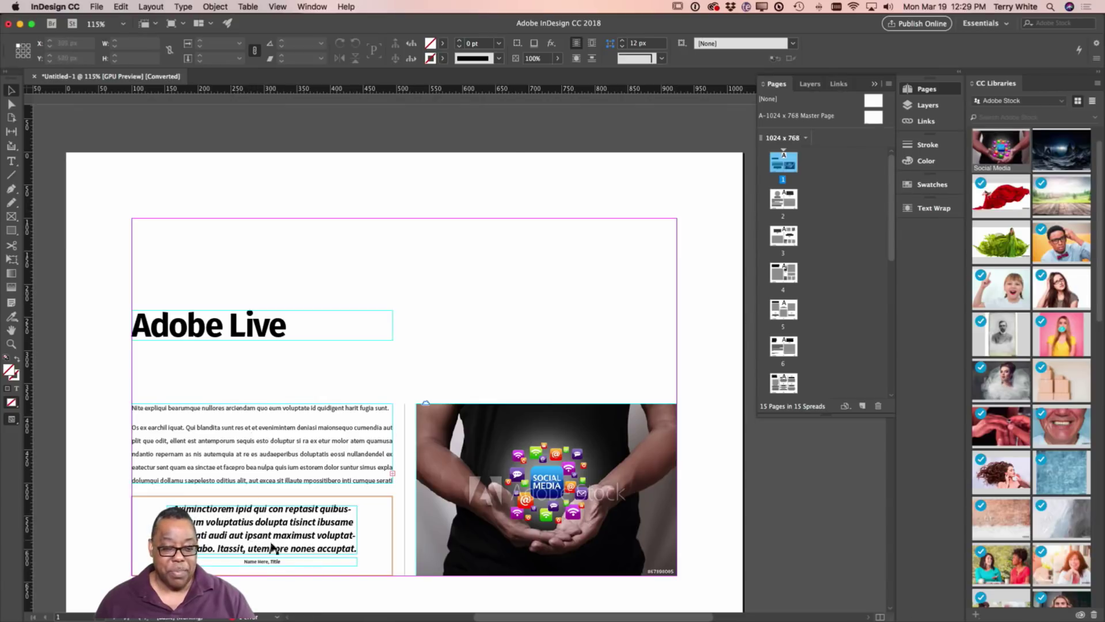
# Clear all the placeholder text from the body text frame below the Adobe Live heading on page 1
pyautogui.scroll(-10, 295, 570)
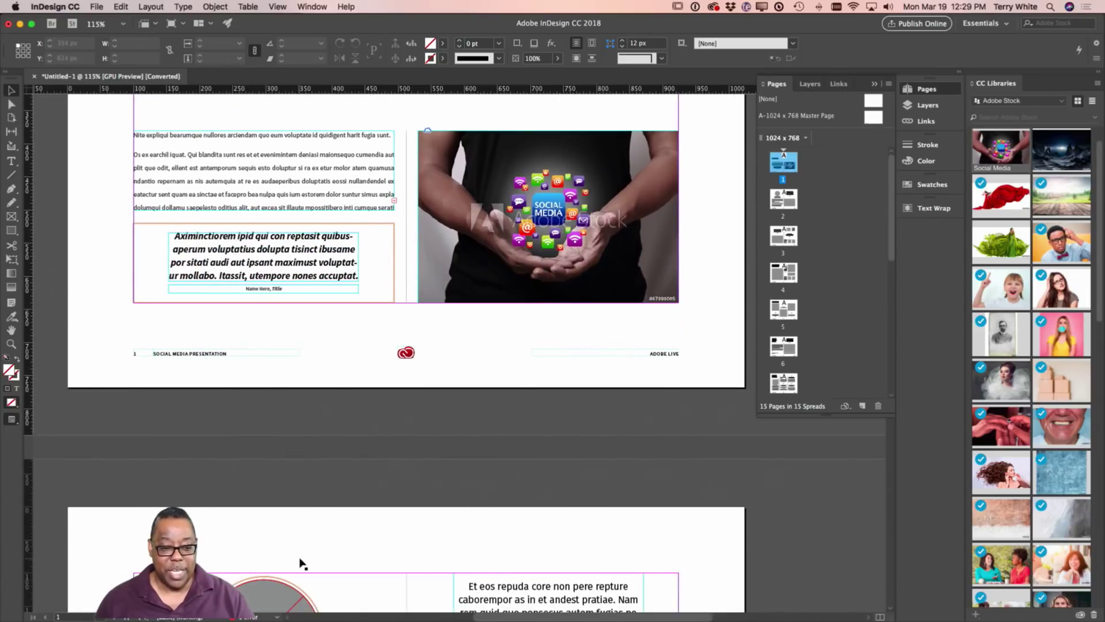
pyautogui.scroll(10, 299, 561)
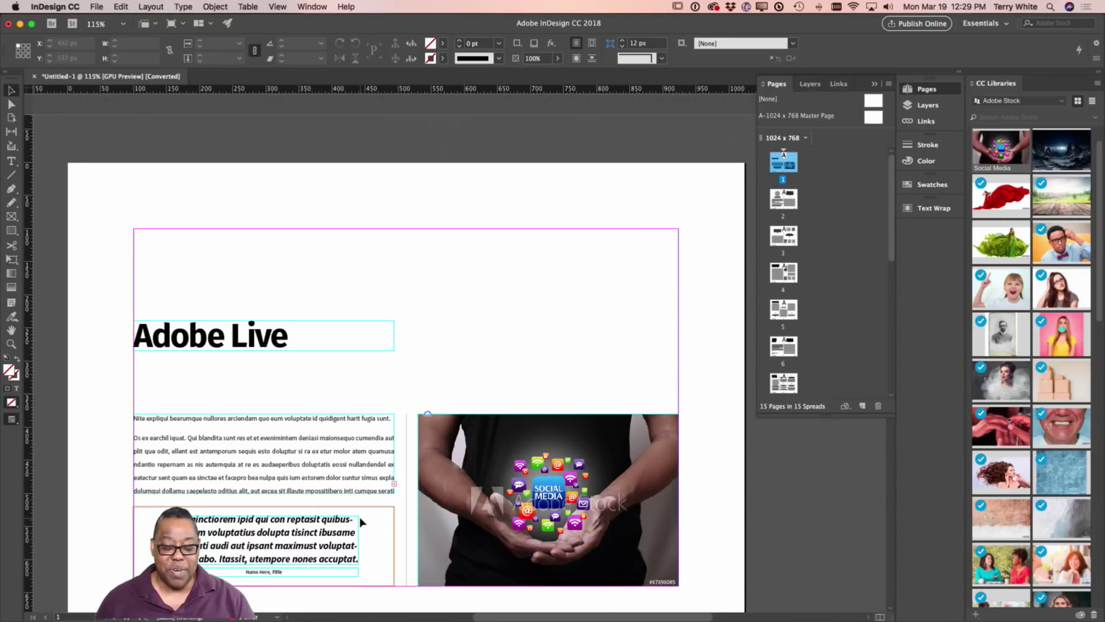
pyautogui.click(299, 460)
pyautogui.press('t')
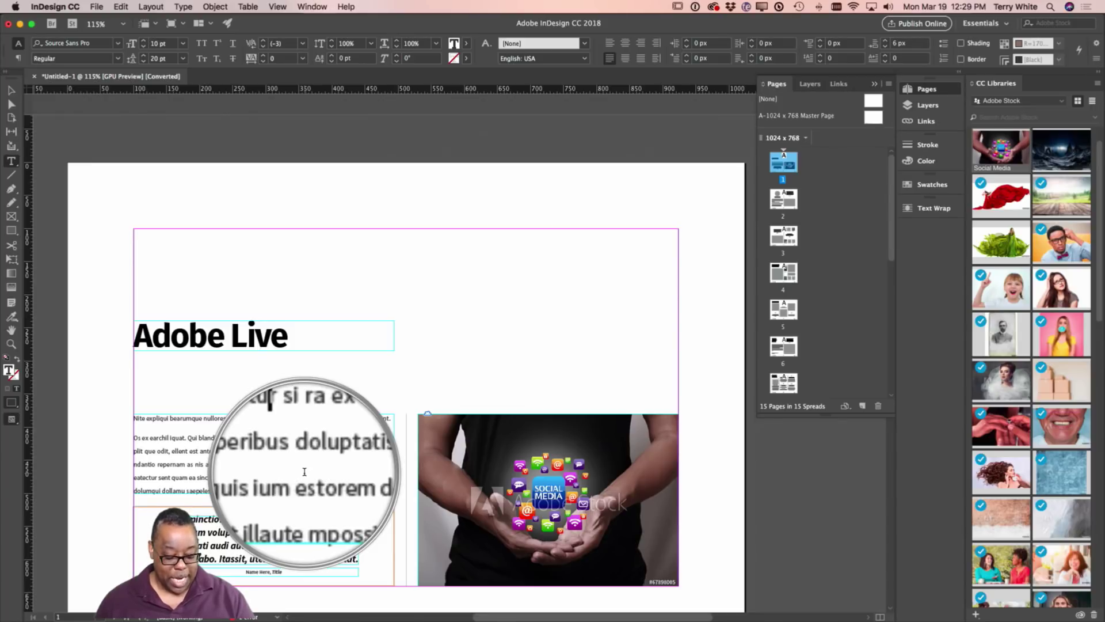
pyautogui.click(304, 469)
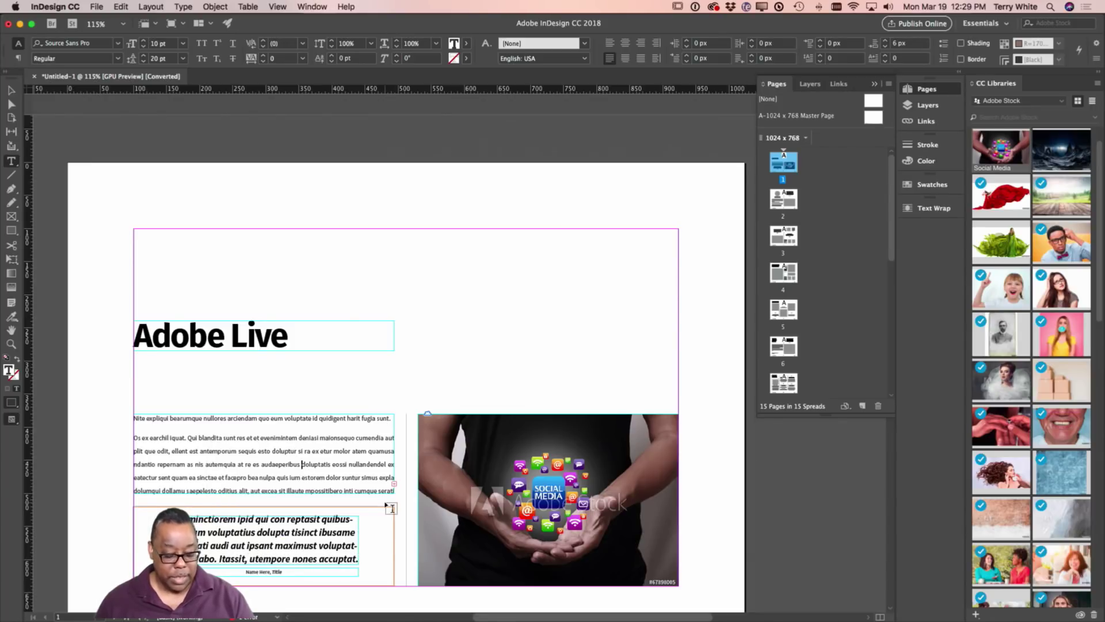
pyautogui.press('super+a')
pyautogui.press('BackSpace')
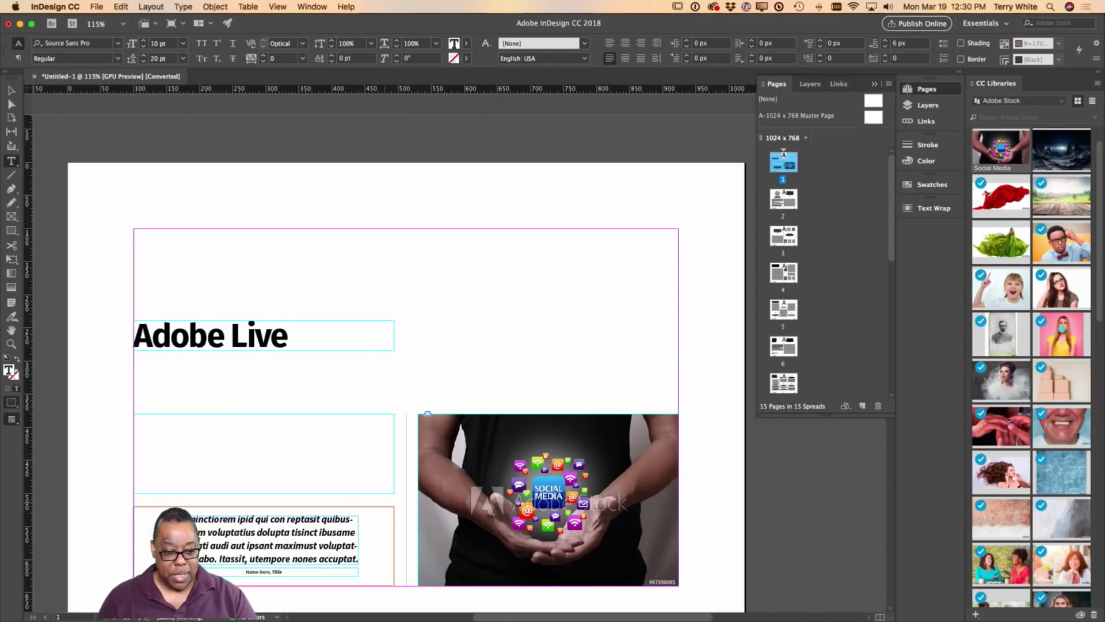
# Write "Yes Adobe InDesign allows you to type right in the frame and see it formatted the way the text should be appear in the final document."
pyautogui.write('We')
pyautogui.write('s')
pyautogui.write(' Adobe InDesign ')
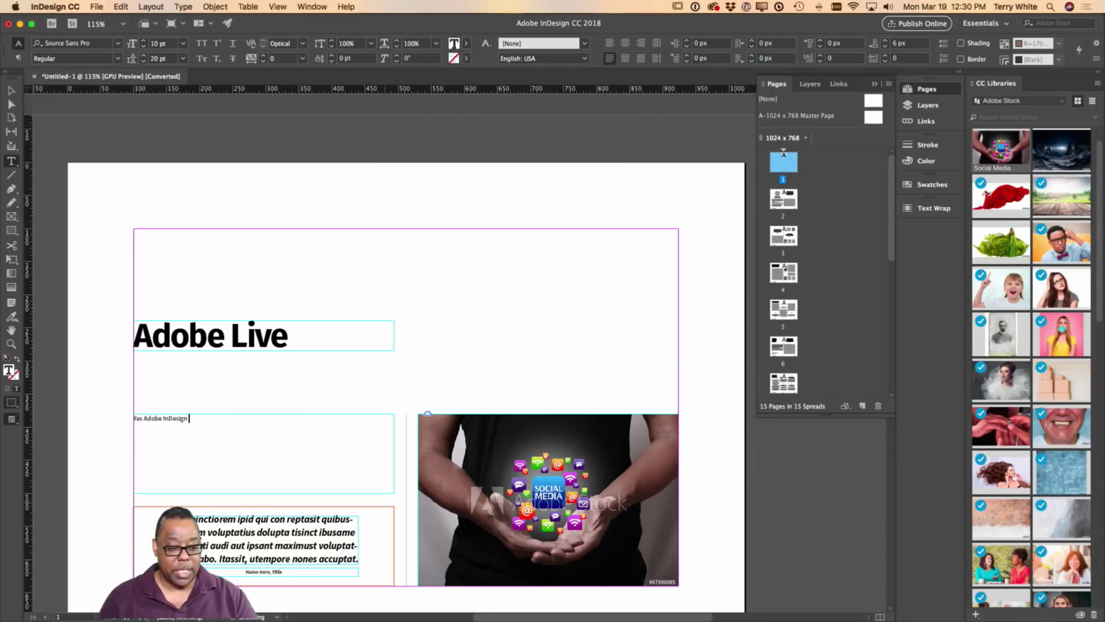
pyautogui.write('allows you to type right in the frame and see it formatted the way the te')
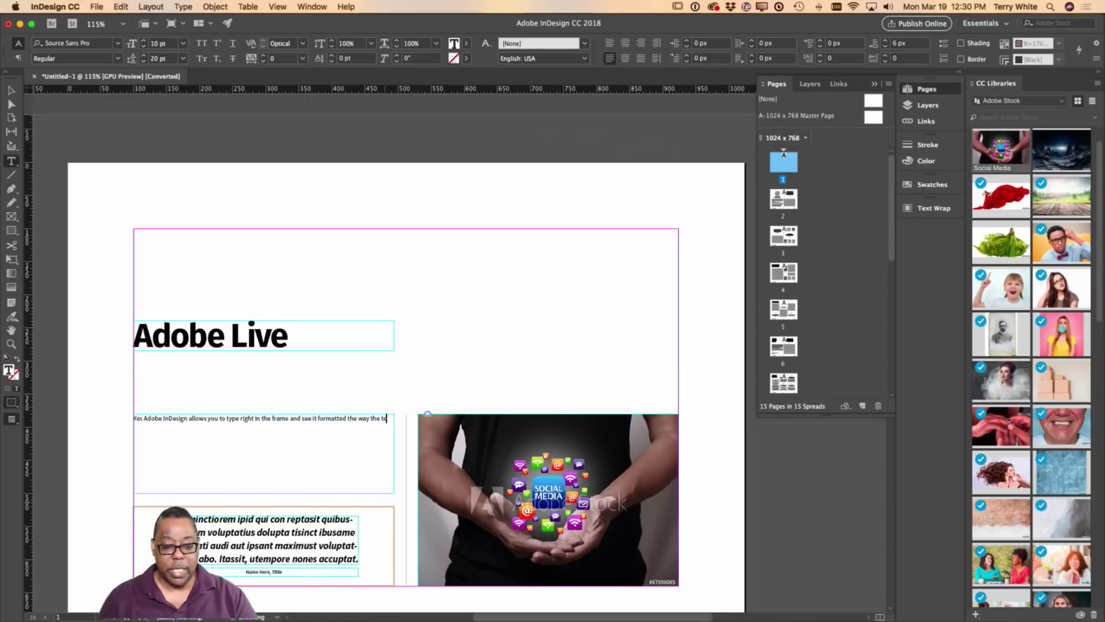
pyautogui.write('xt should be ap')
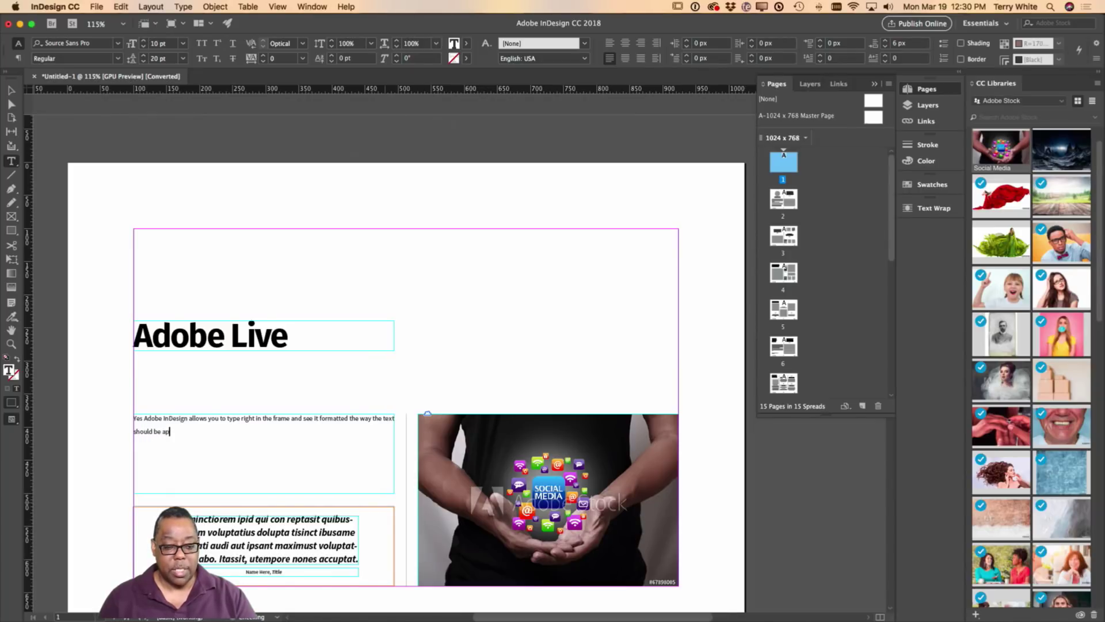
pyautogui.write('pear in the fin')
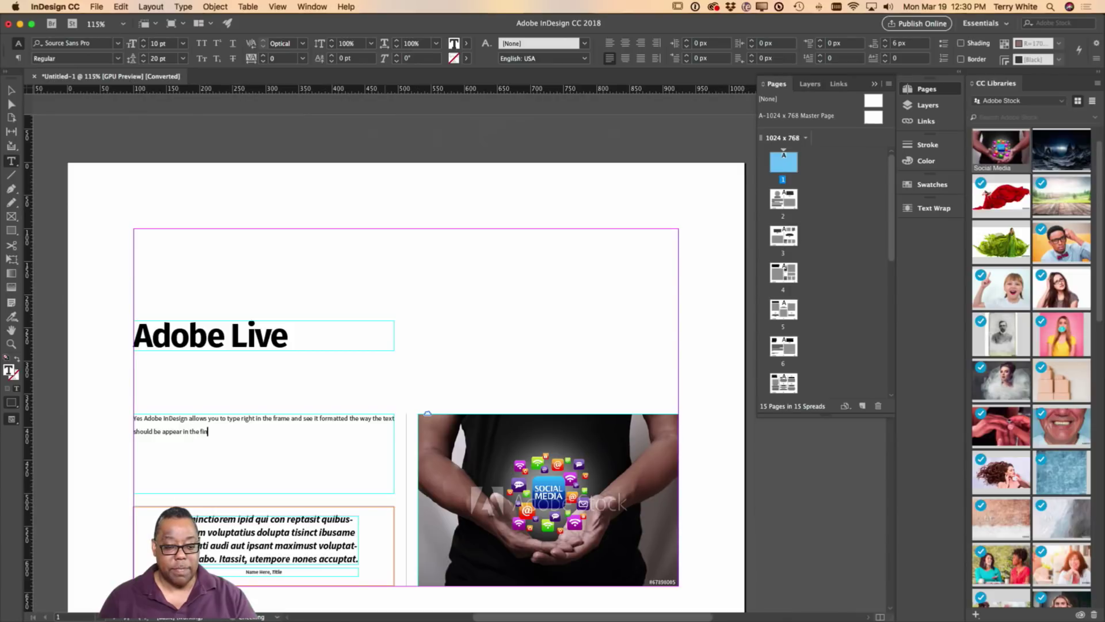
pyautogui.write('al document.')
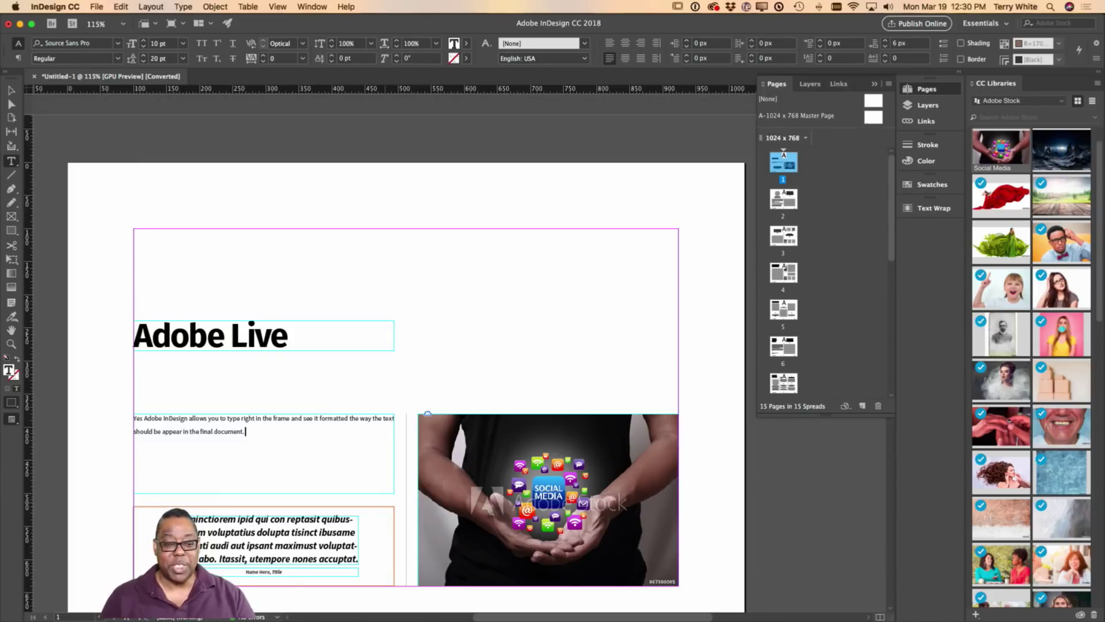
# Start a new paragraph, fill the rest of the body frame with placeholder text, and continue it with "I continue typing."
pyautogui.press('Return')
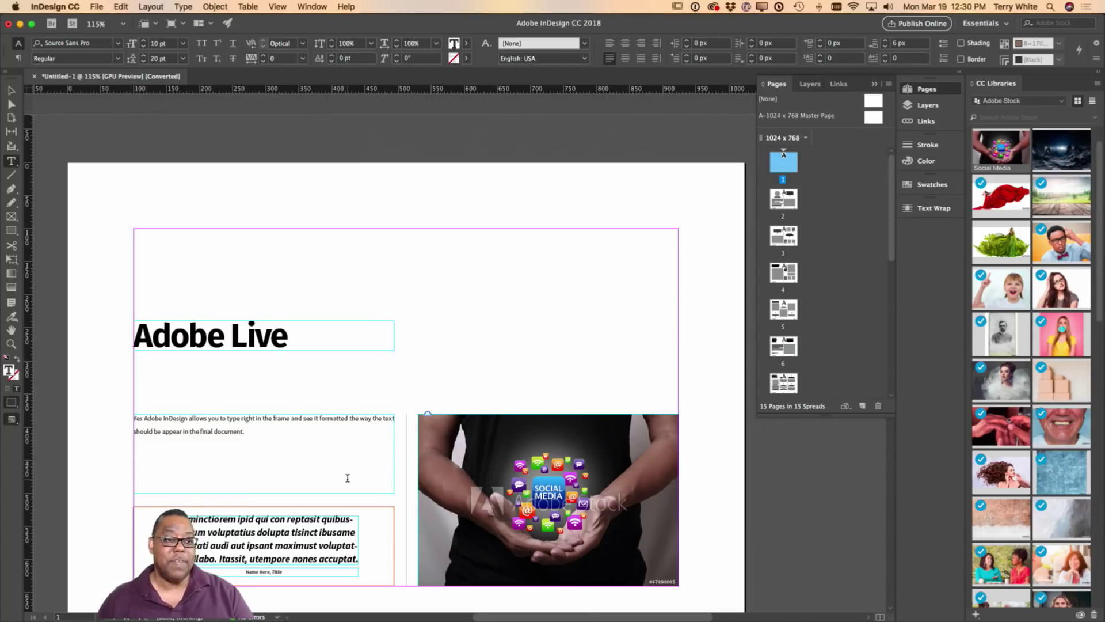
pyautogui.click(184, 7)
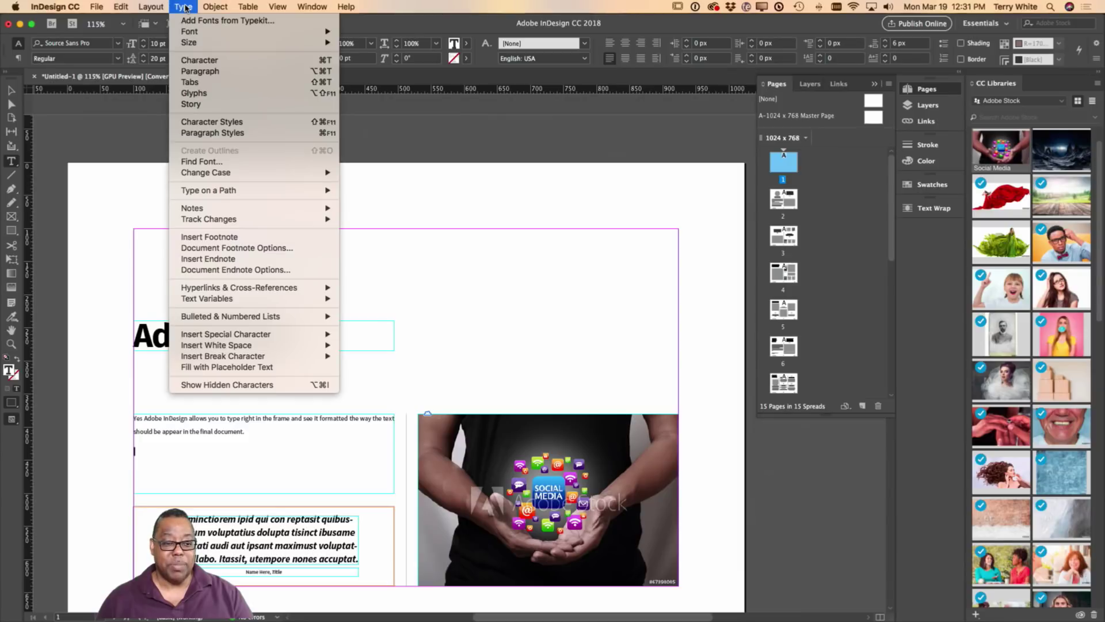
pyautogui.click(235, 366)
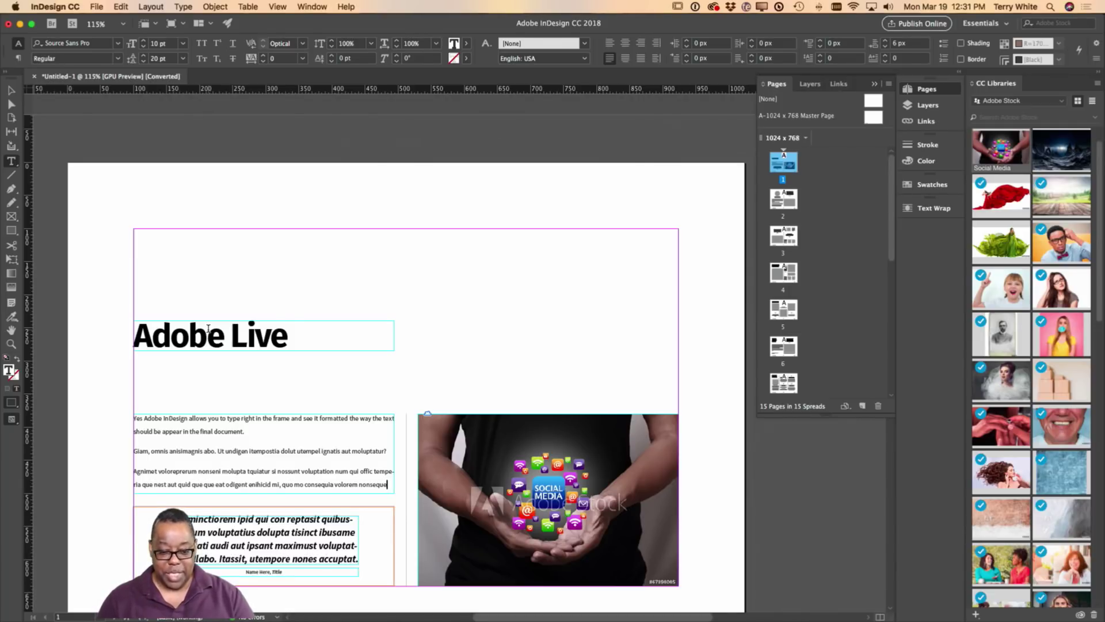
pyautogui.press('Return')
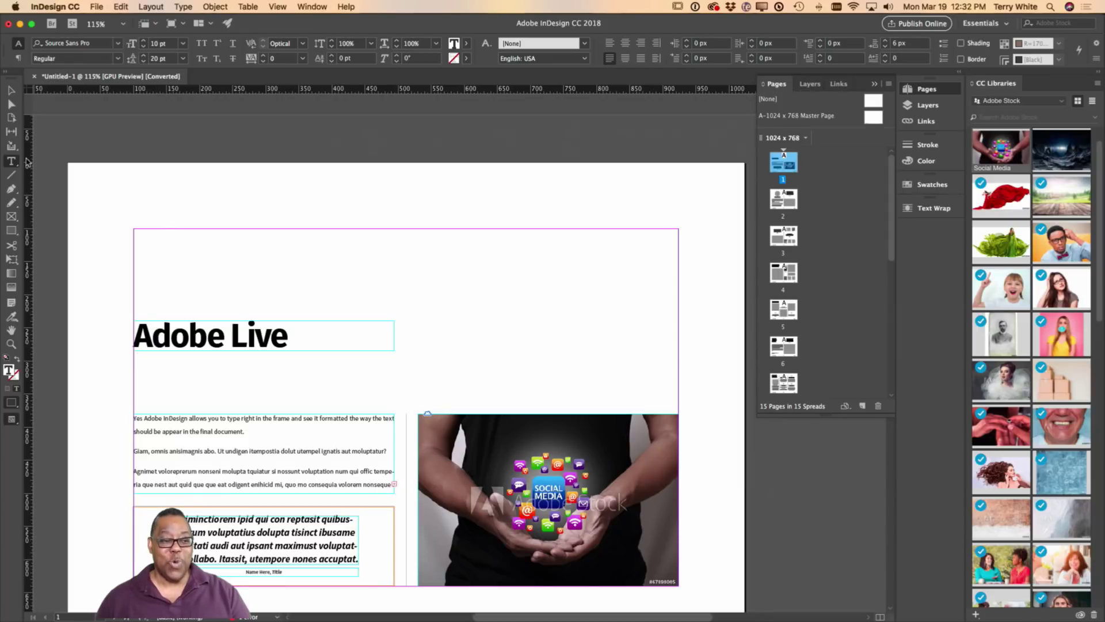
# Try extending the body text frame upward to a height of 167 px, and undo the resize
pyautogui.click(11, 90)
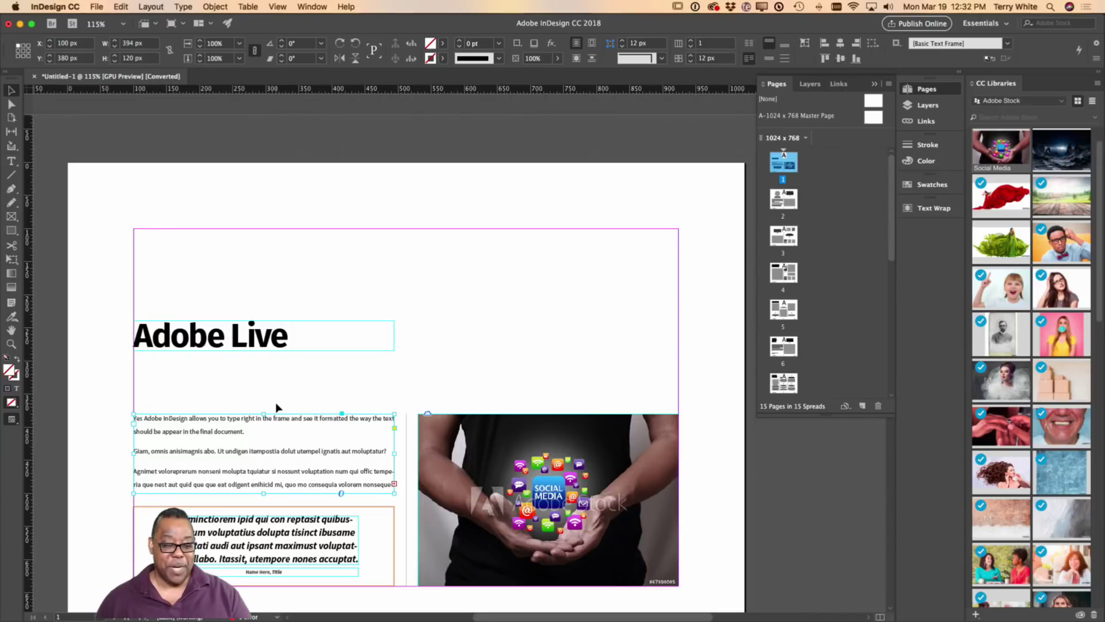
pyautogui.moveTo(262, 413); pyautogui.dragTo(263, 382)
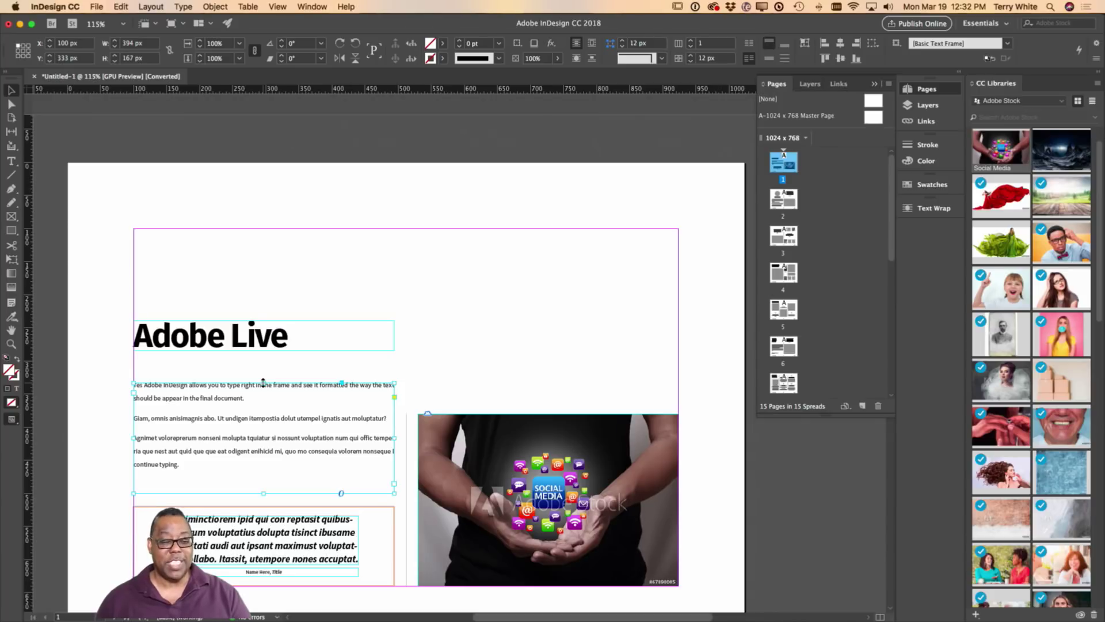
pyautogui.press('super+z')
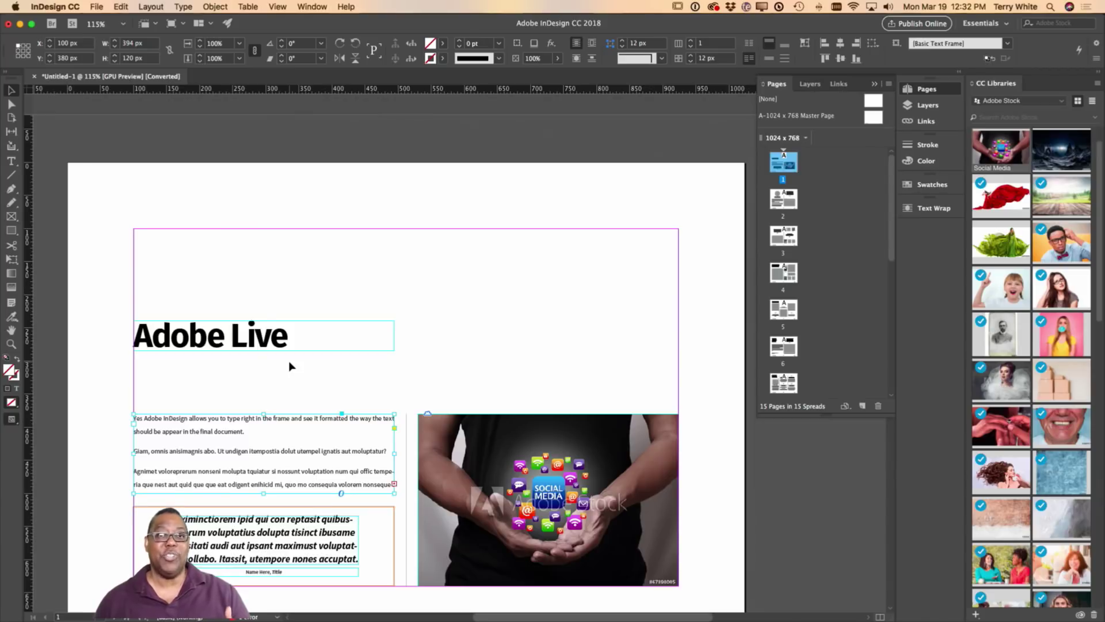
# Open the body text in the Story Editor and move its window clear of the page's text
pyautogui.click(264, 484)
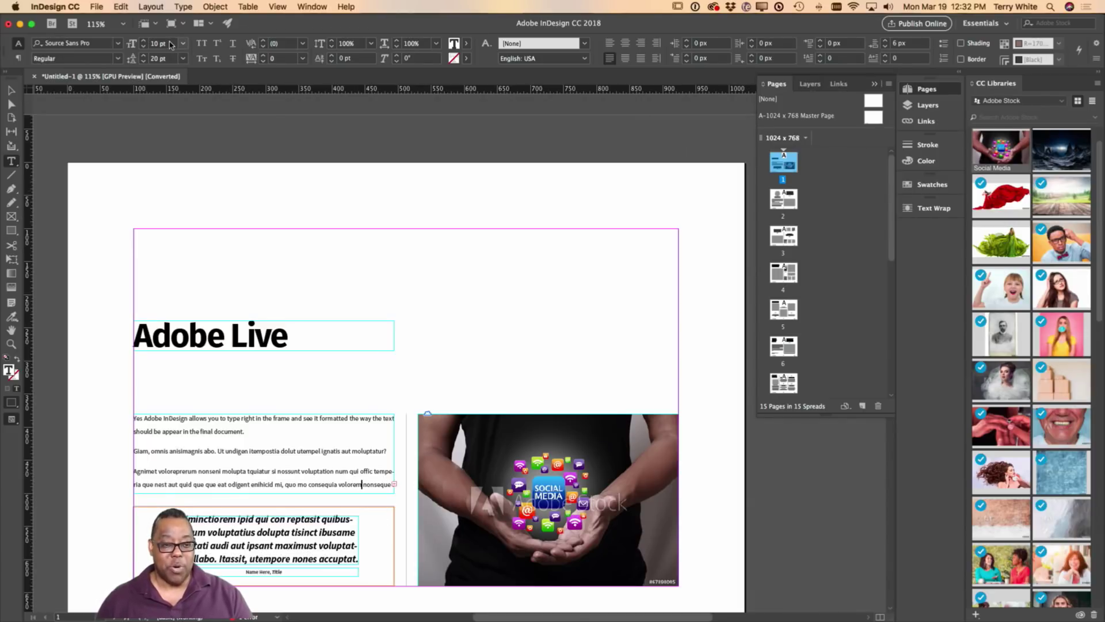
pyautogui.click(121, 7)
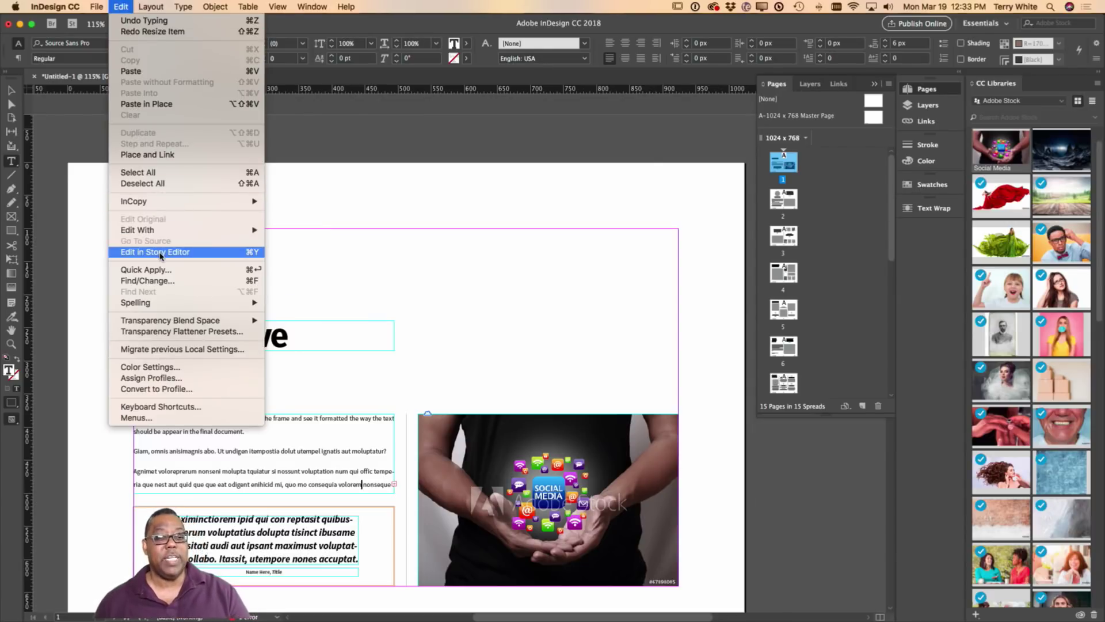
pyautogui.click(244, 256)
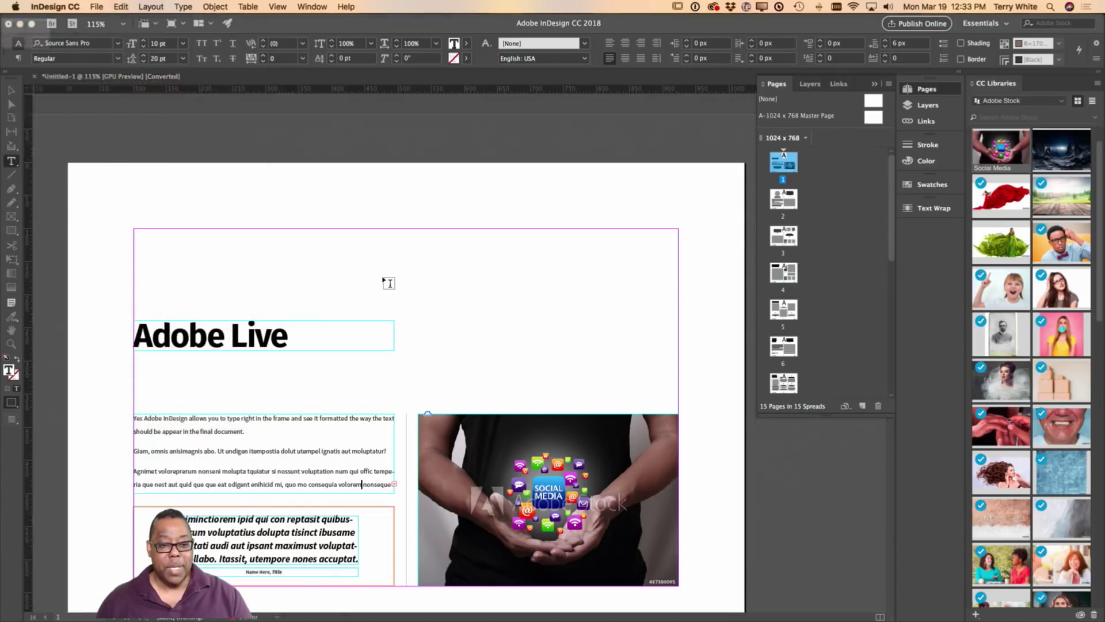
pyautogui.moveTo(297, 26); pyautogui.dragTo(520, 44)
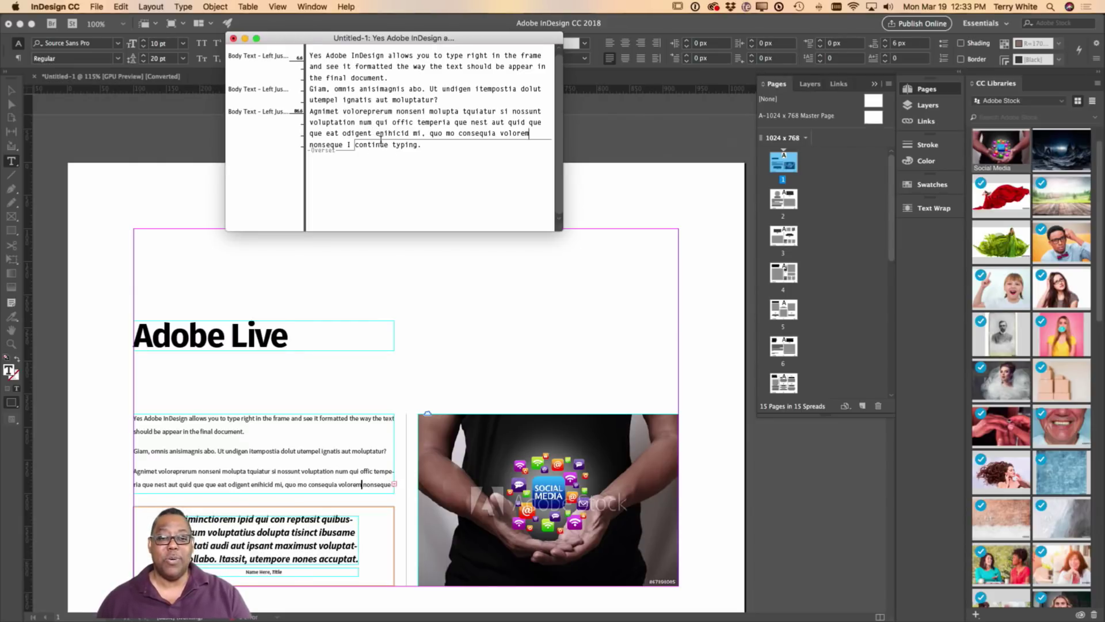
# Delete "utempel ignatis aut moluptatur" from the second paragraph in the Story Editor, close the editor, and select the body text frame
pyautogui.doubleClick(409, 101)
pyautogui.press('BackSpace')
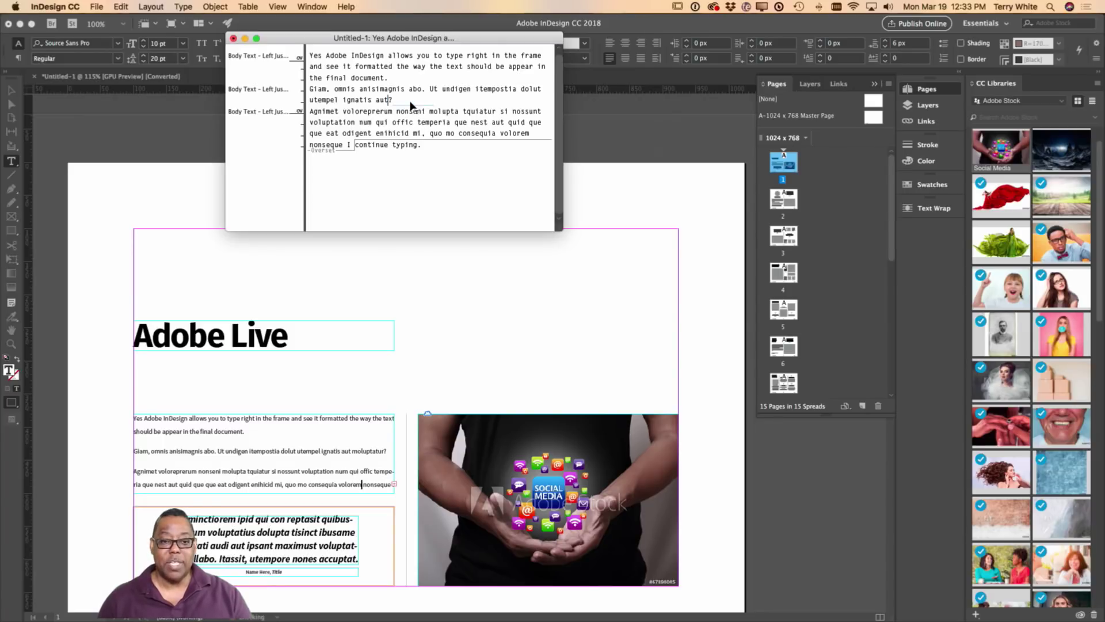
pyautogui.press('BackSpace')
pyautogui.press('BackSpace')
pyautogui.press('BackSpace')
pyautogui.press('BackSpace')
pyautogui.press('BackSpace')
pyautogui.press('BackSpace')
pyautogui.press('BackSpace')
pyautogui.press('BackSpace')
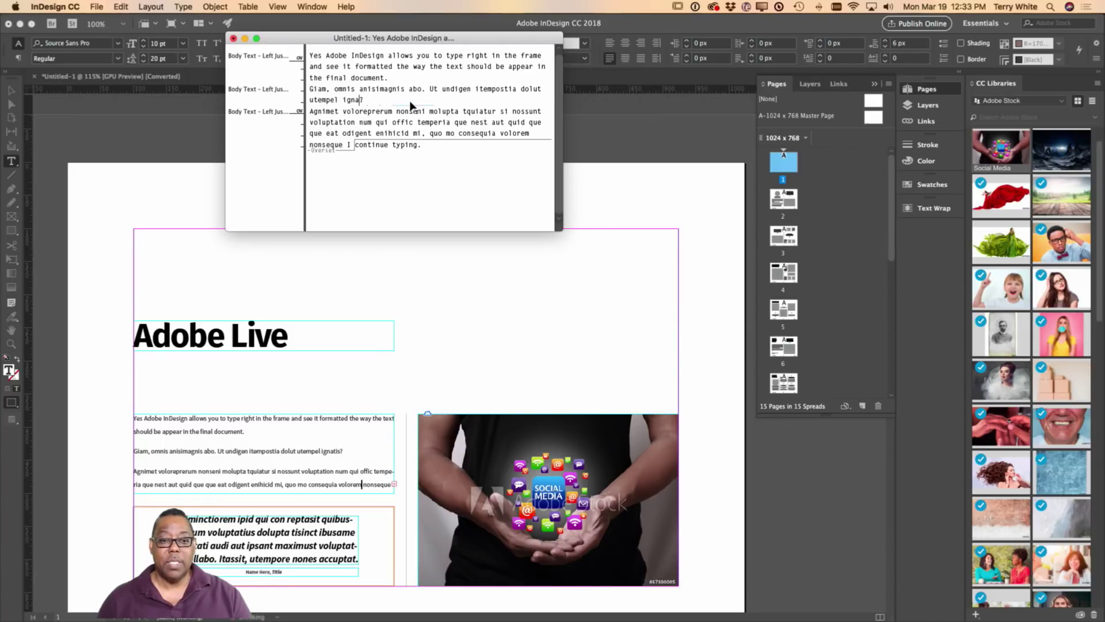
pyautogui.press('BackSpace')
pyautogui.press('BackSpace')
pyautogui.press('BackSpace')
pyautogui.press('BackSpace')
pyautogui.press('BackSpace')
pyautogui.press('BackSpace')
pyautogui.press('BackSpace')
pyautogui.press('BackSpace')
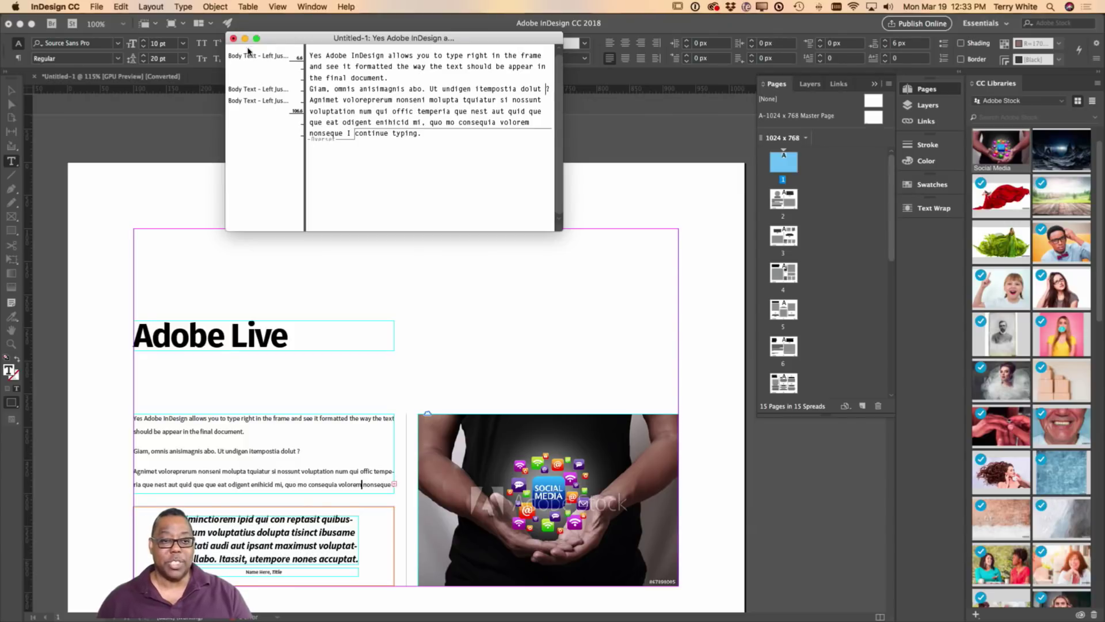
pyautogui.click(233, 38)
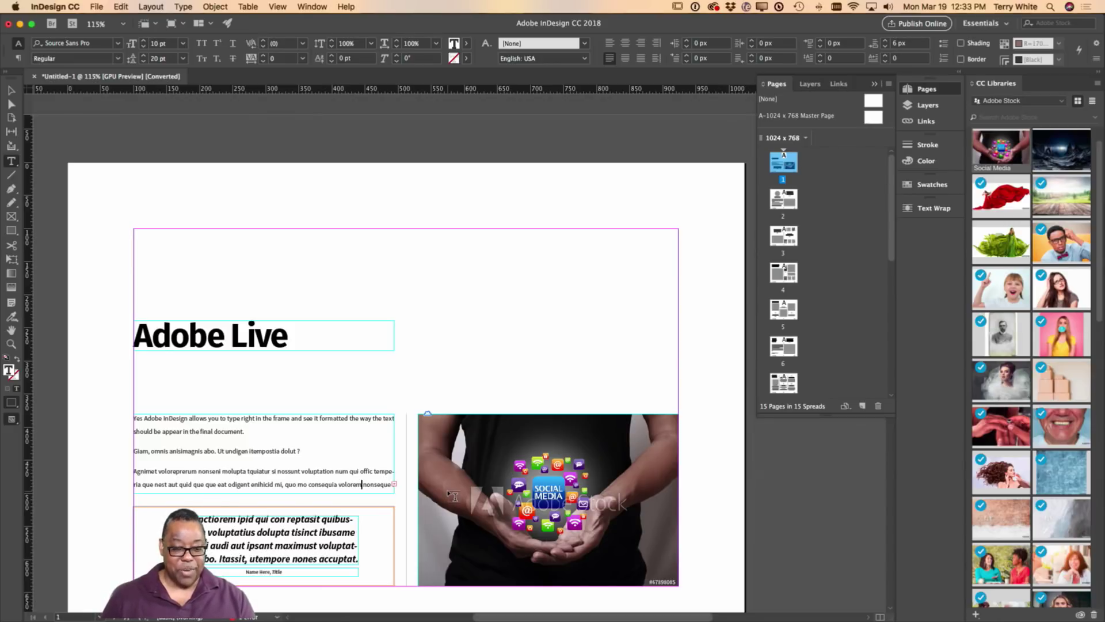
pyautogui.click(10, 91)
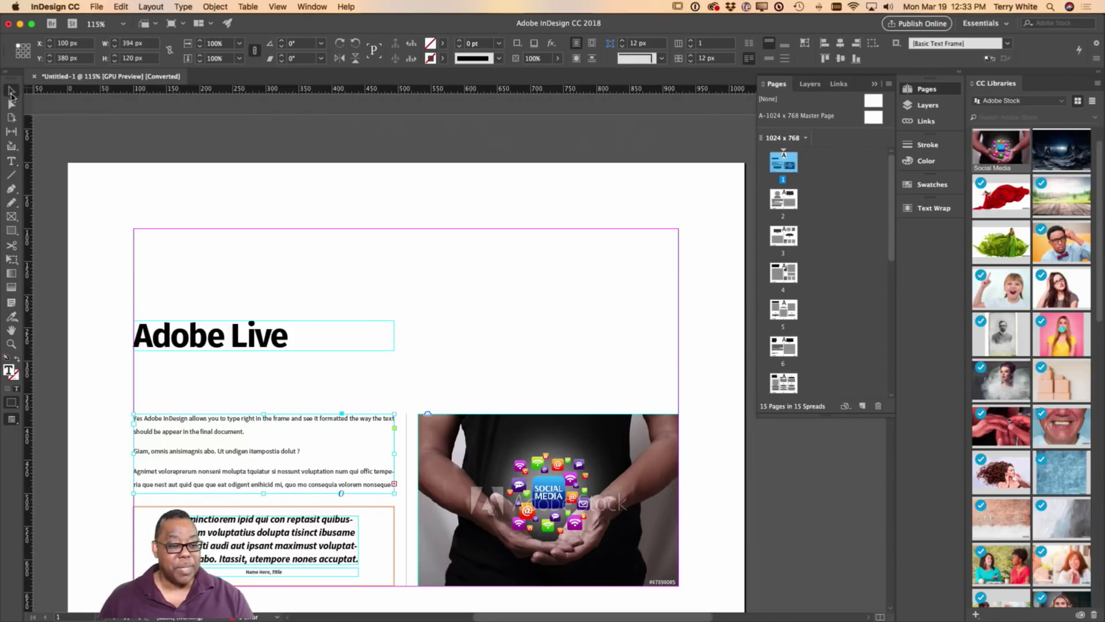
# Extend the body text frame downward to a height of 134 px and open its text in the Story Editor
pyautogui.moveTo(263, 493); pyautogui.dragTo(264, 502)
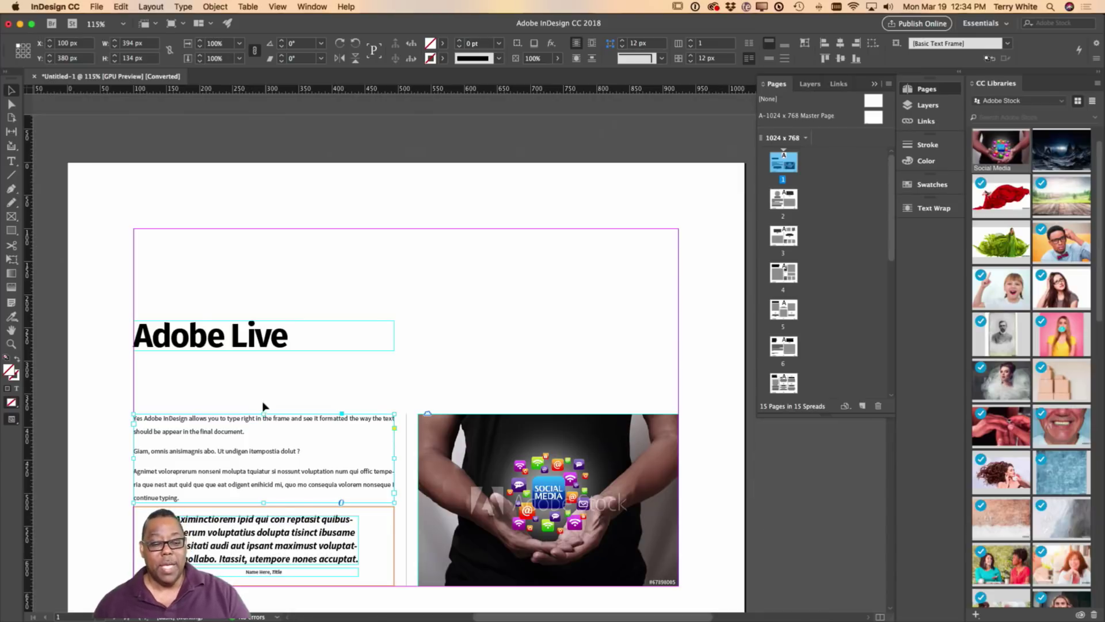
pyautogui.doubleClick(224, 497)
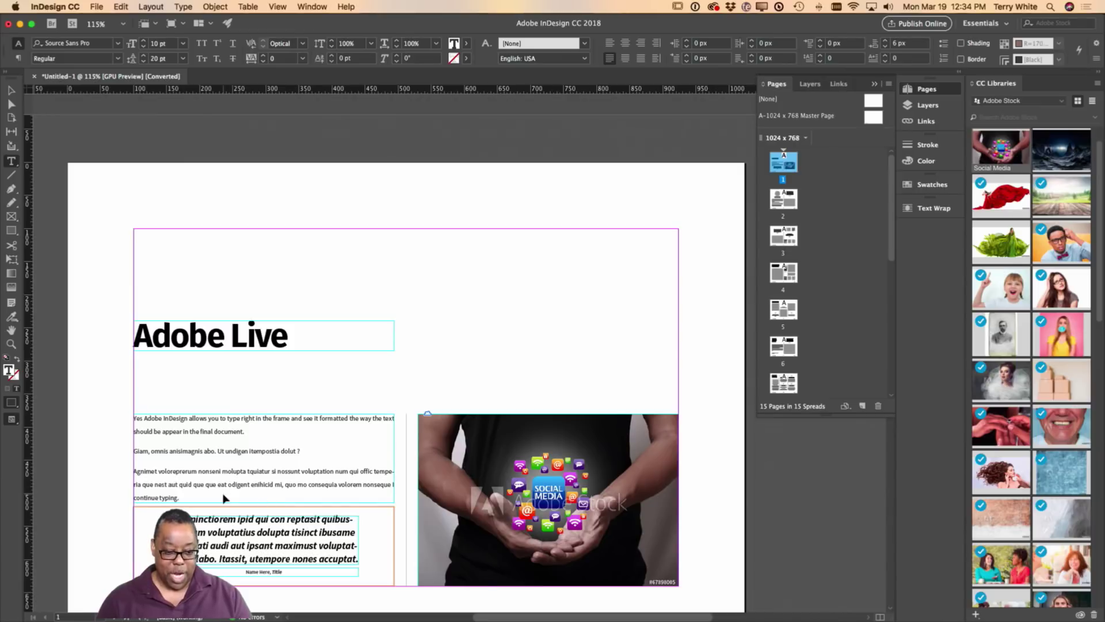
pyautogui.press('super+y')
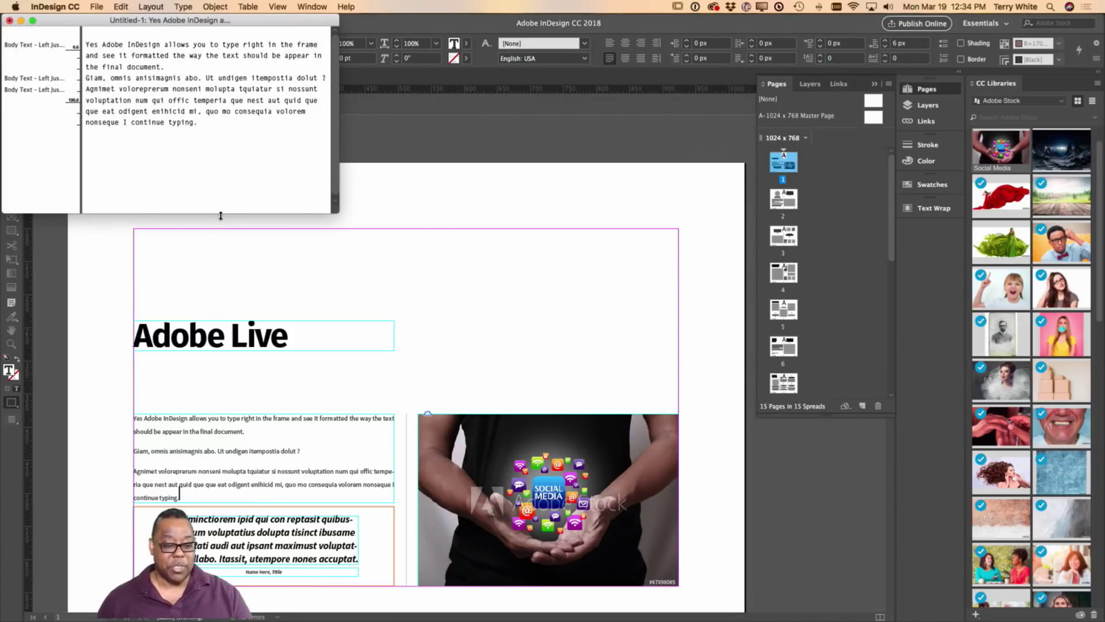
# Append "So that if I keep typing and it goes into an overset situation" to the last body paragraph
pyautogui.write('So that if i')
pyautogui.write(' keepy')
pyautogui.press('BackSpace')
pyautogui.press('BackSpace')
pyautogui.write('typing and ')
pyautogui.write('it goes i')
pyautogui.write('nto an over')
pyautogui.write('set situation')
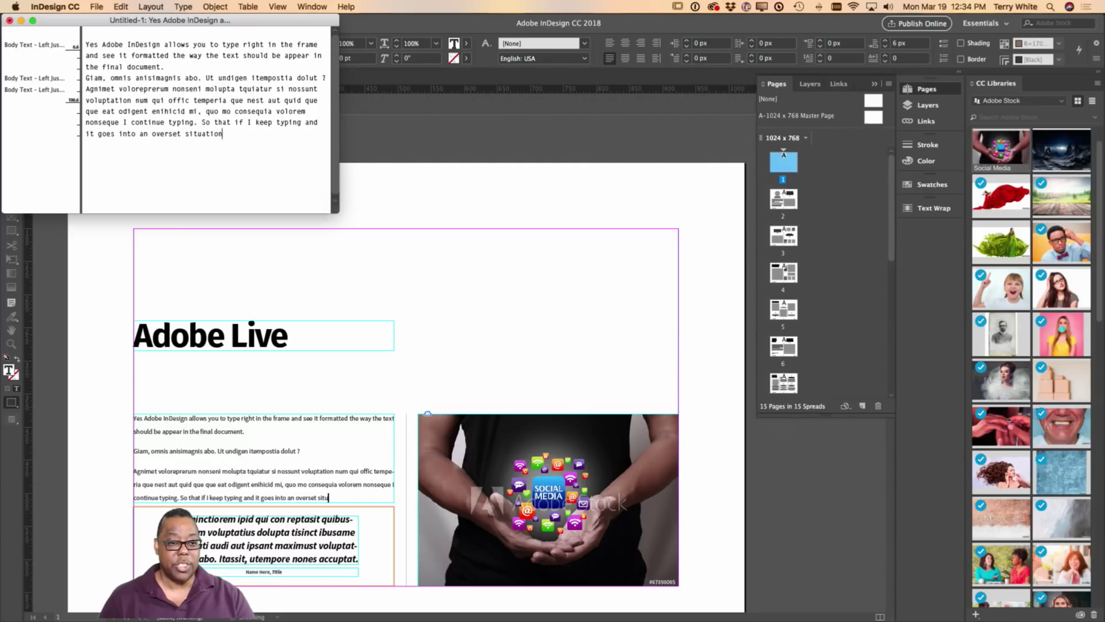
# End that sentence with a period and continue the paragraph with "I would be able to bring up the story editor"
pyautogui.write('. I would be a')
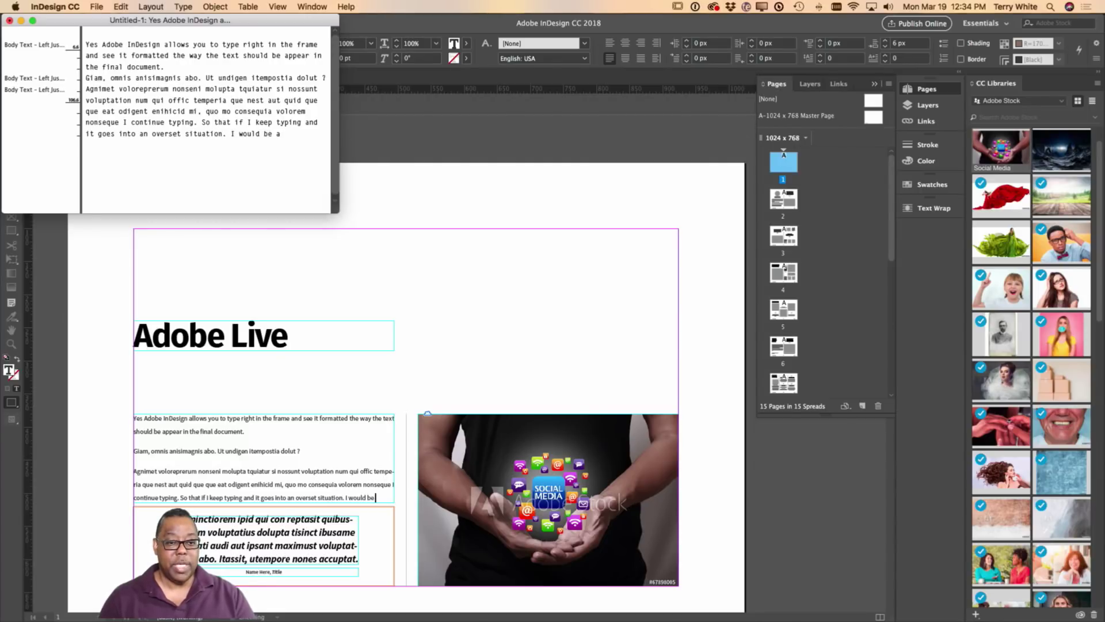
pyautogui.write('ble to bring u')
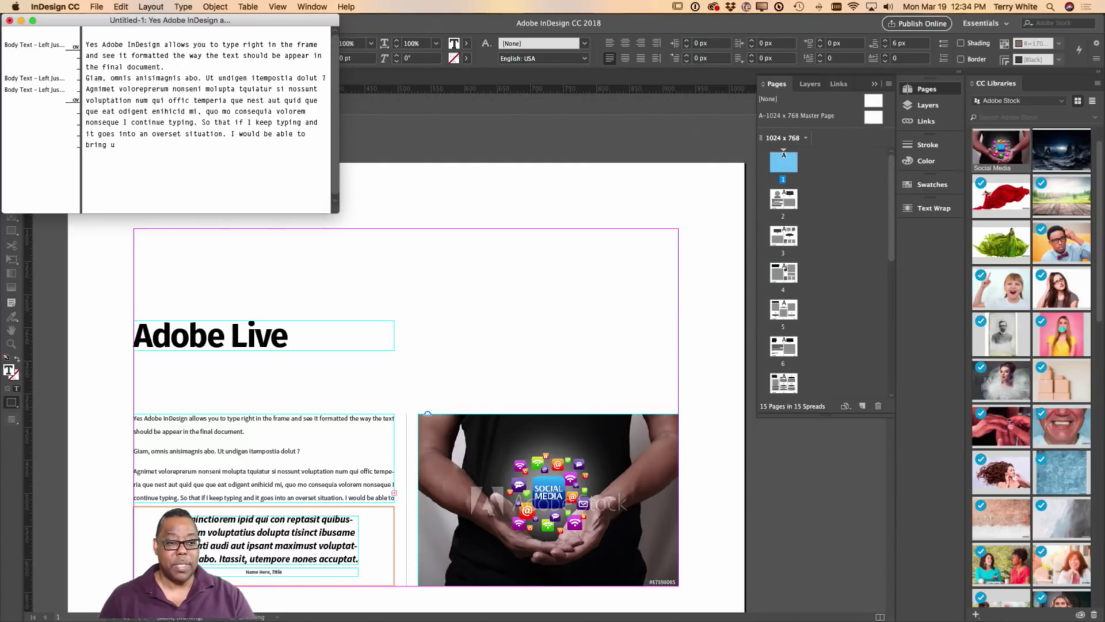
pyautogui.write('p the sto')
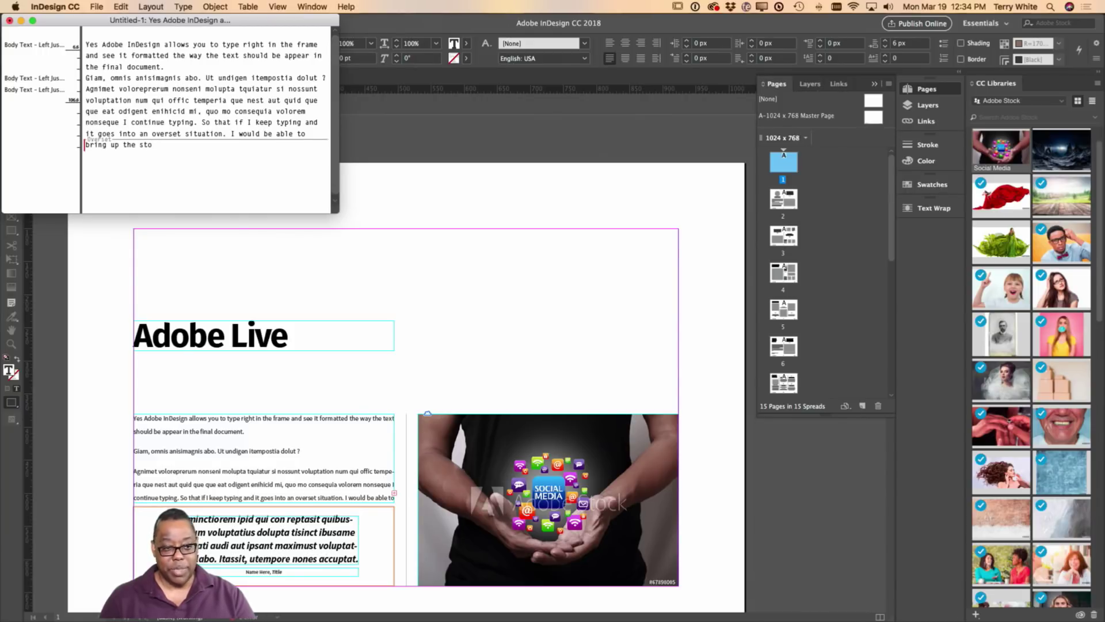
pyautogui.write('ru')
pyautogui.press('BackSpace')
pyautogui.write('Ery edi')
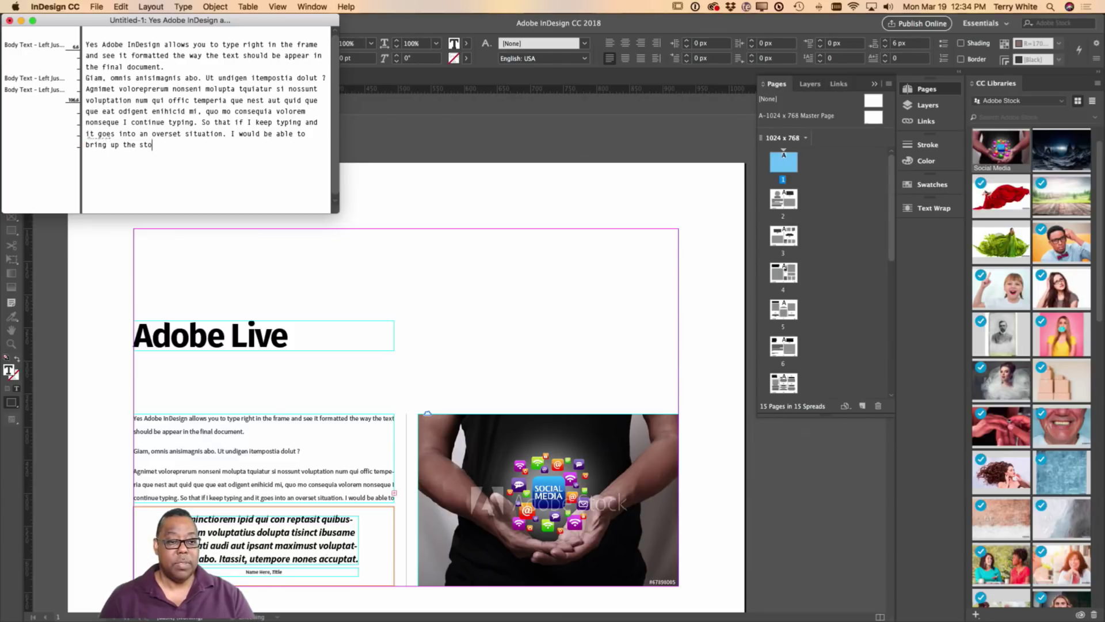
pyautogui.write('tor')
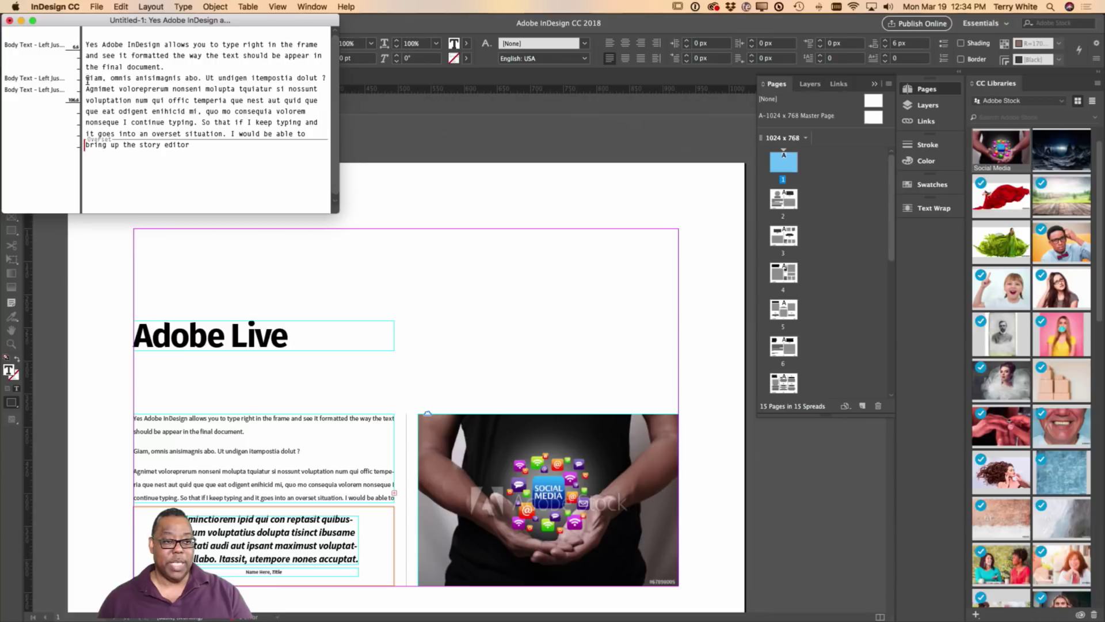
# Copy the text from "Giam, omnis" through "I would be able to", paste it at the story's end, and close the Story Editor
pyautogui.moveTo(86, 77); pyautogui.dragTo(306, 134)
pyautogui.press('cmd+c')
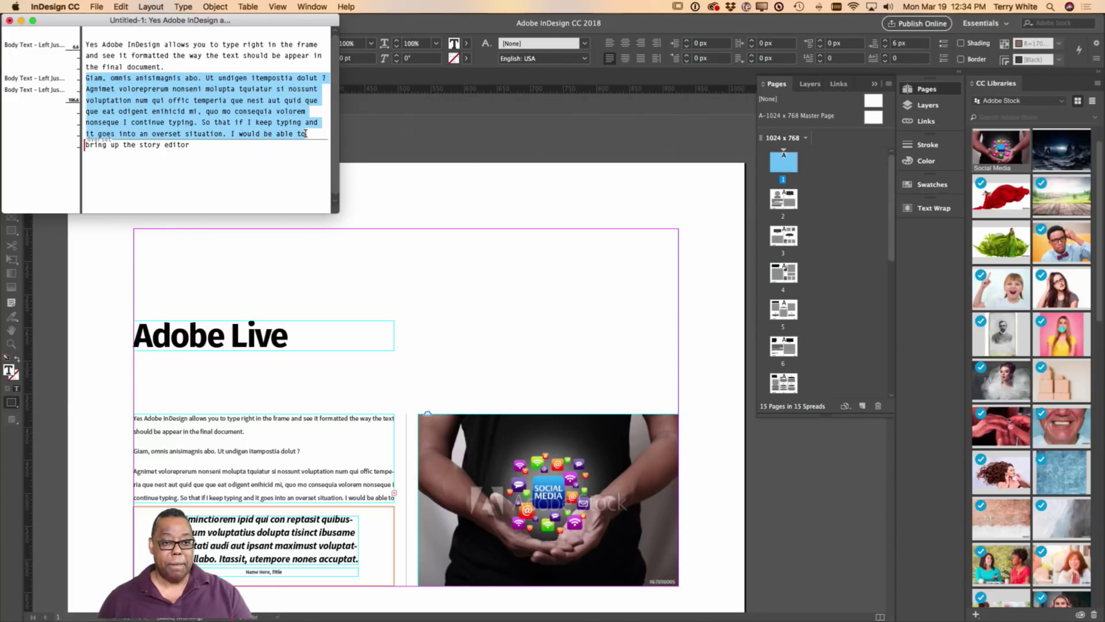
pyautogui.click(201, 144)
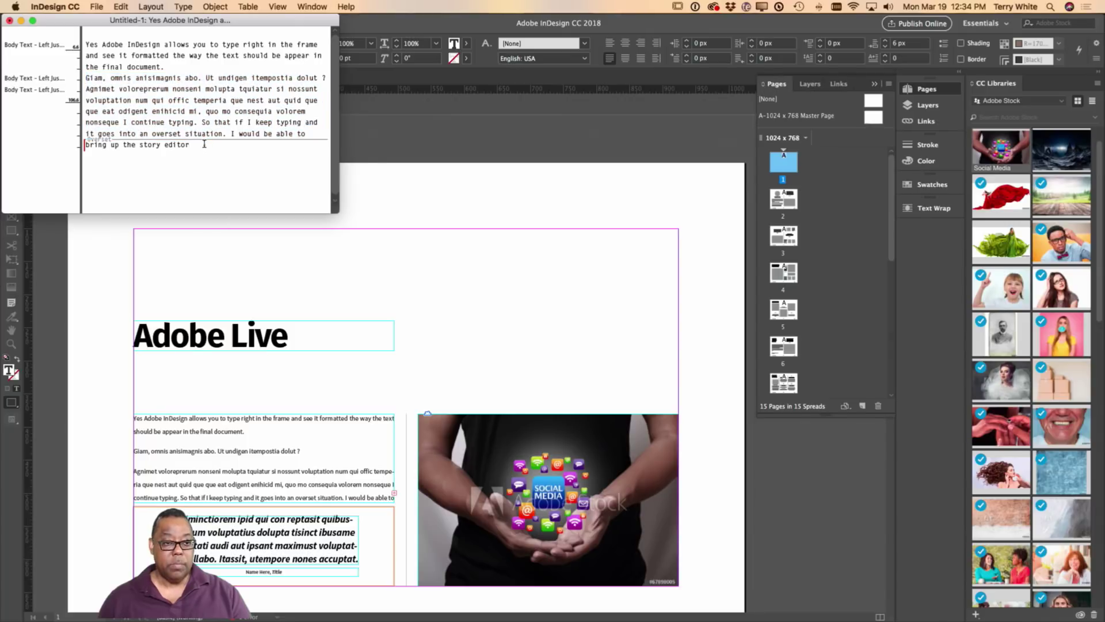
pyautogui.press('cmd+v')
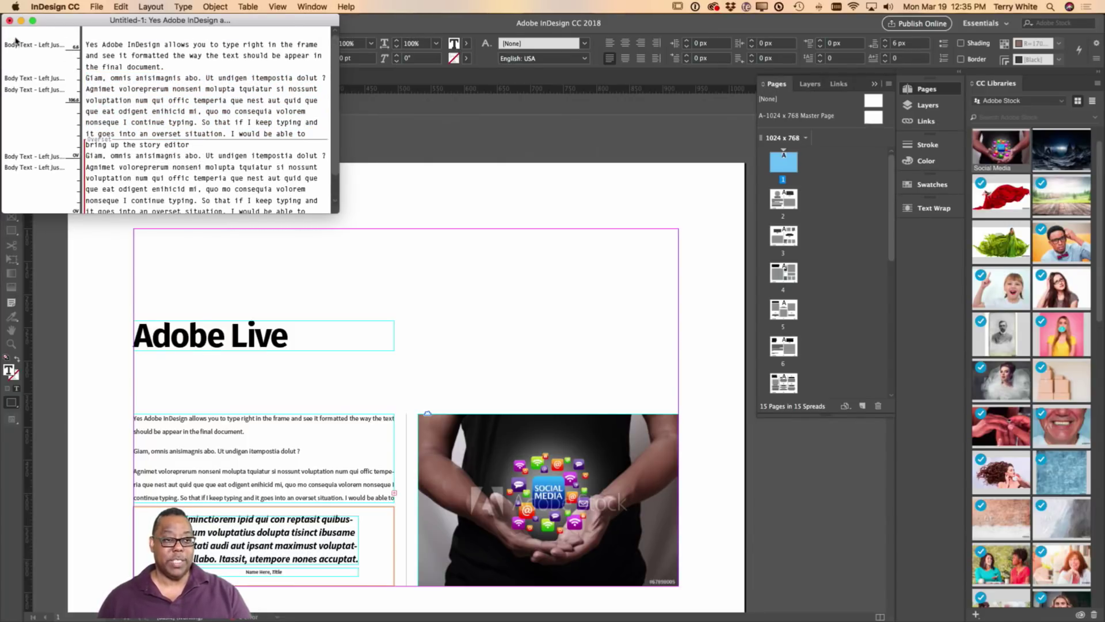
pyautogui.click(9, 21)
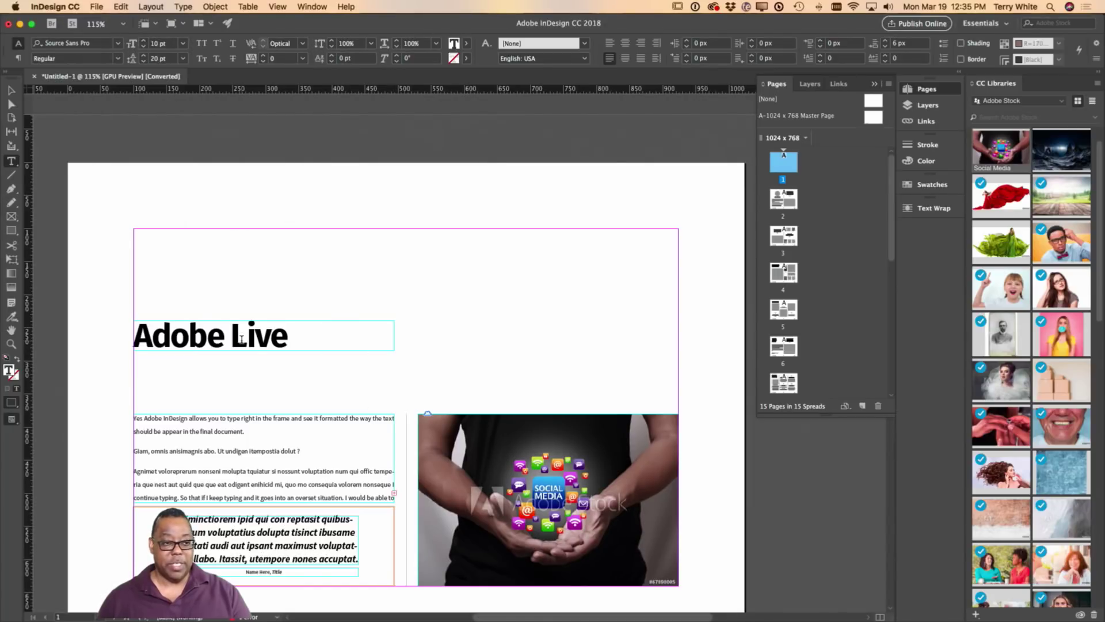
# Try extending page 1's body text frame upward to a height of 207 px, and restore its height to 134 px
pyautogui.click(11, 90)
pyautogui.click(303, 475)
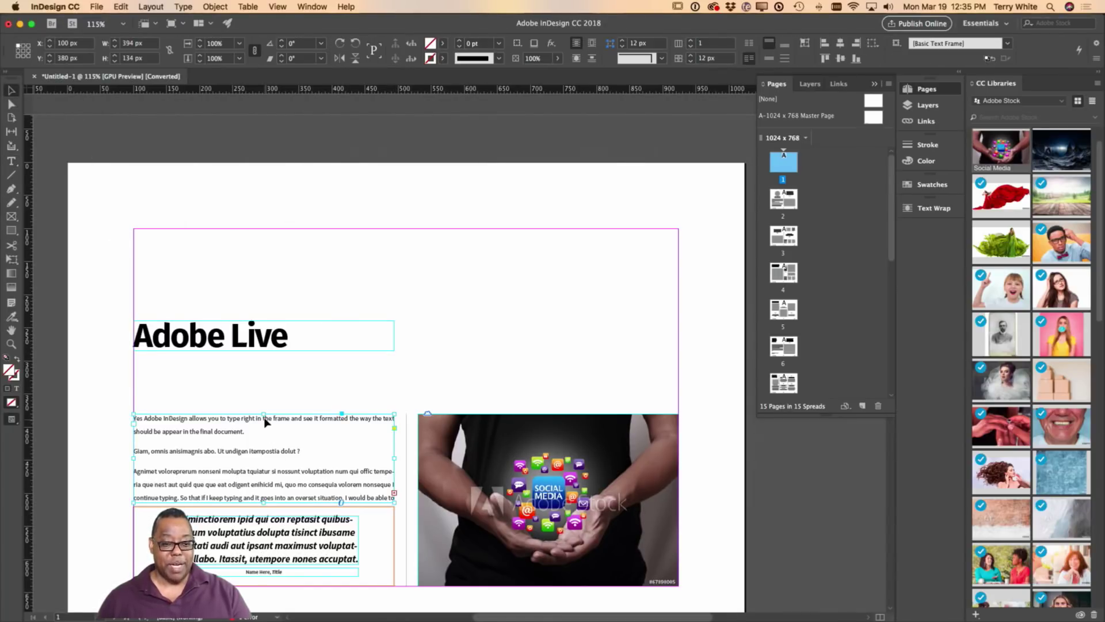
pyautogui.moveTo(264, 413); pyautogui.dragTo(265, 366)
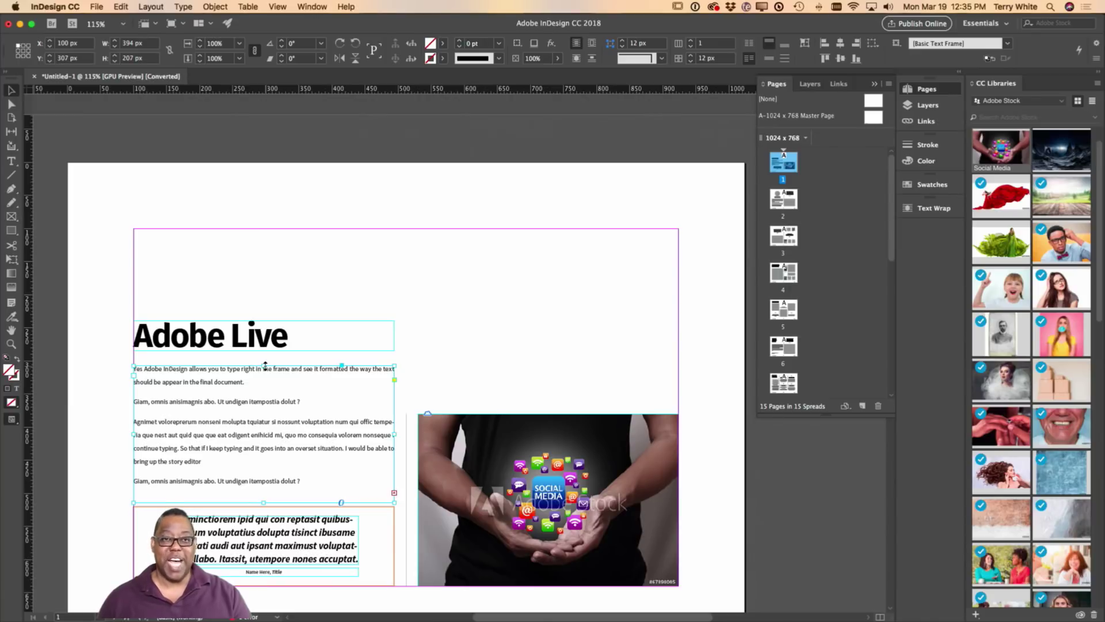
pyautogui.moveTo(265, 366); pyautogui.dragTo(285, 414)
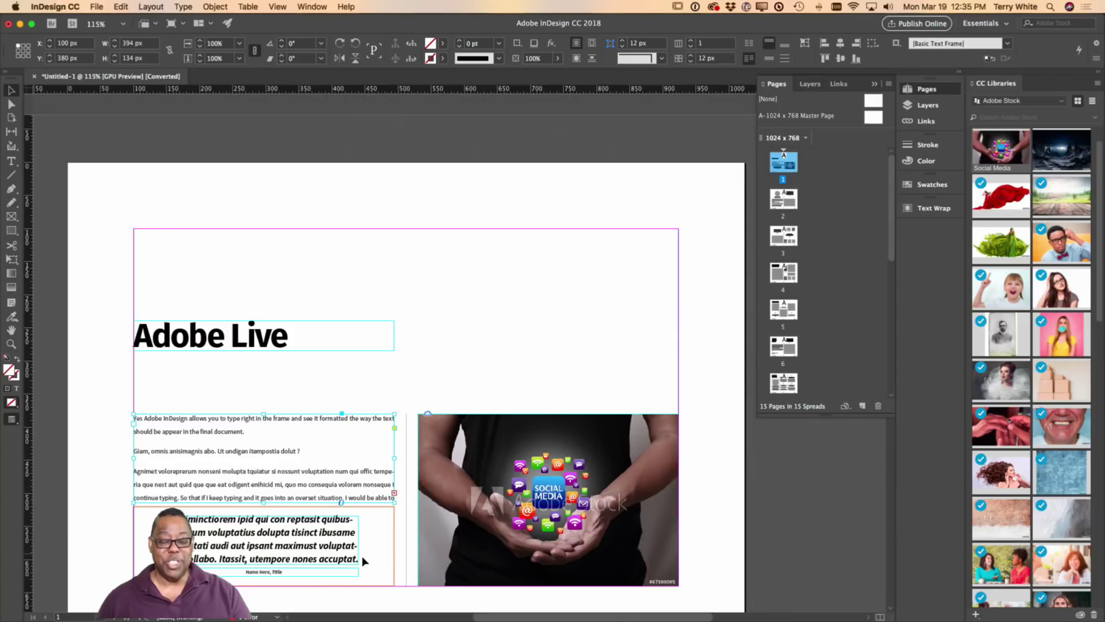
# Delete all the placeholder text from the main body text frame on page 2, leaving the frame in place
pyautogui.scroll(-6, 322, 588)
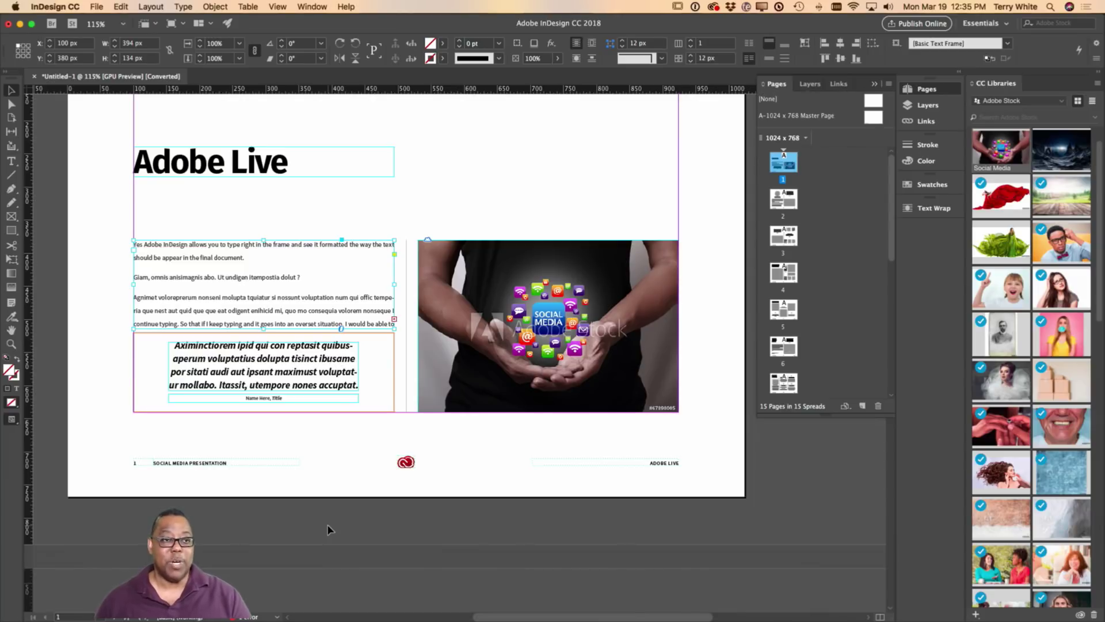
pyautogui.scroll(-10, 337, 495)
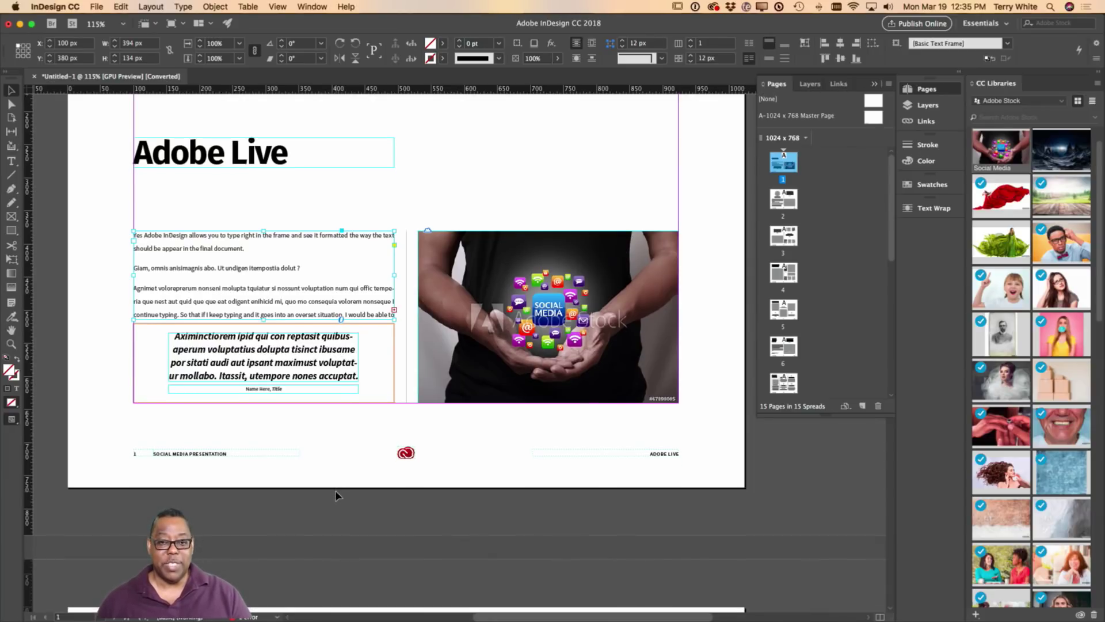
pyautogui.scroll(1, 337, 495)
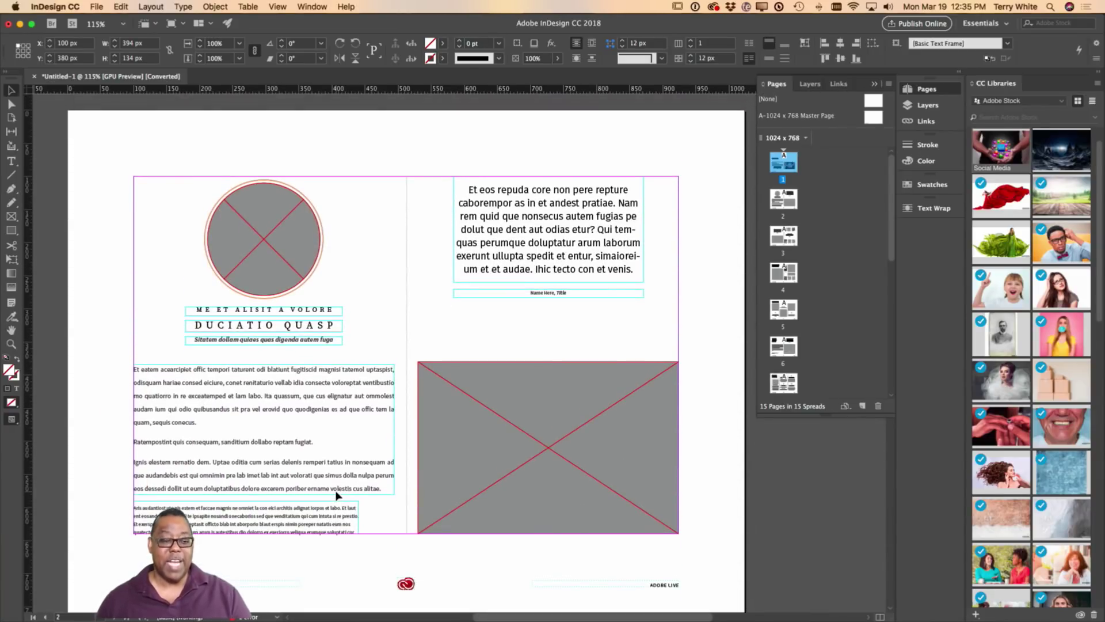
pyautogui.click(299, 442)
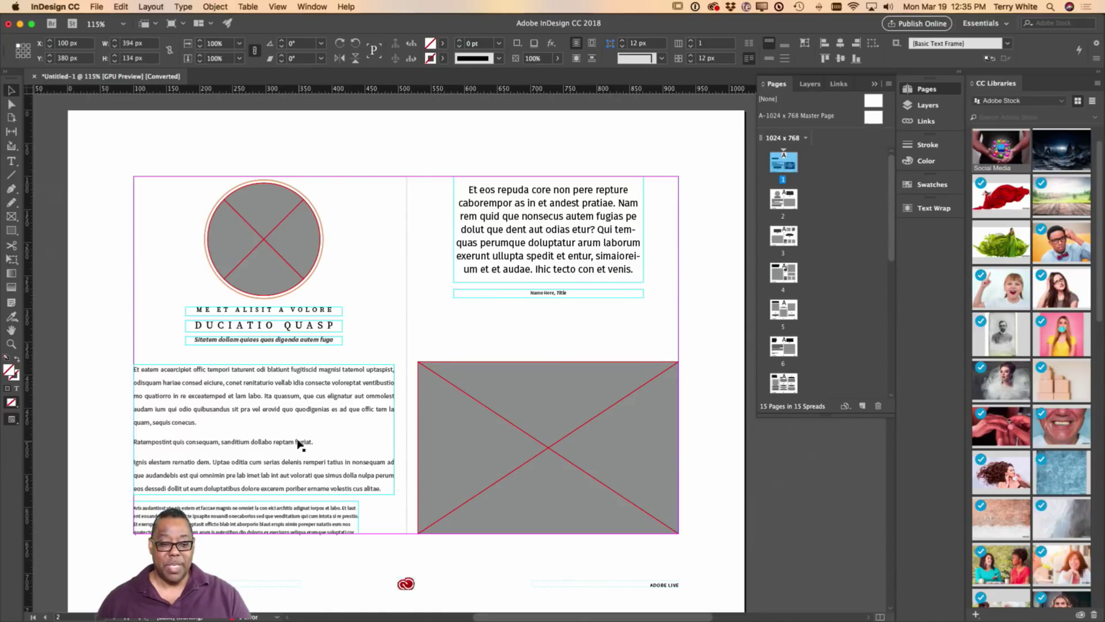
pyautogui.doubleClick(195, 426)
pyautogui.press('super+a')
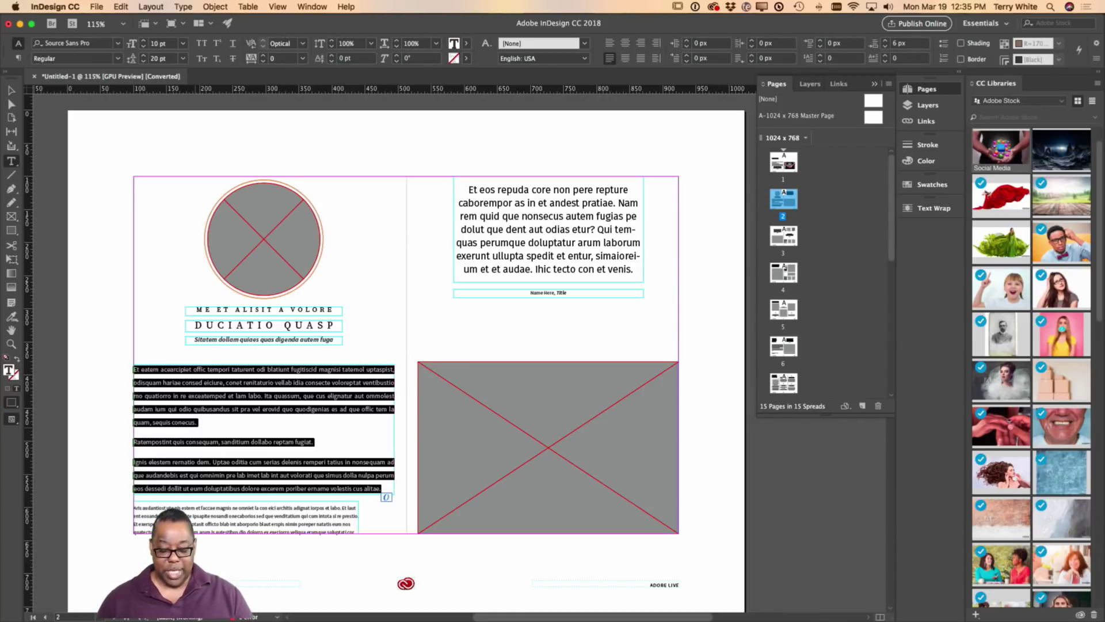
pyautogui.press('BackSpace')
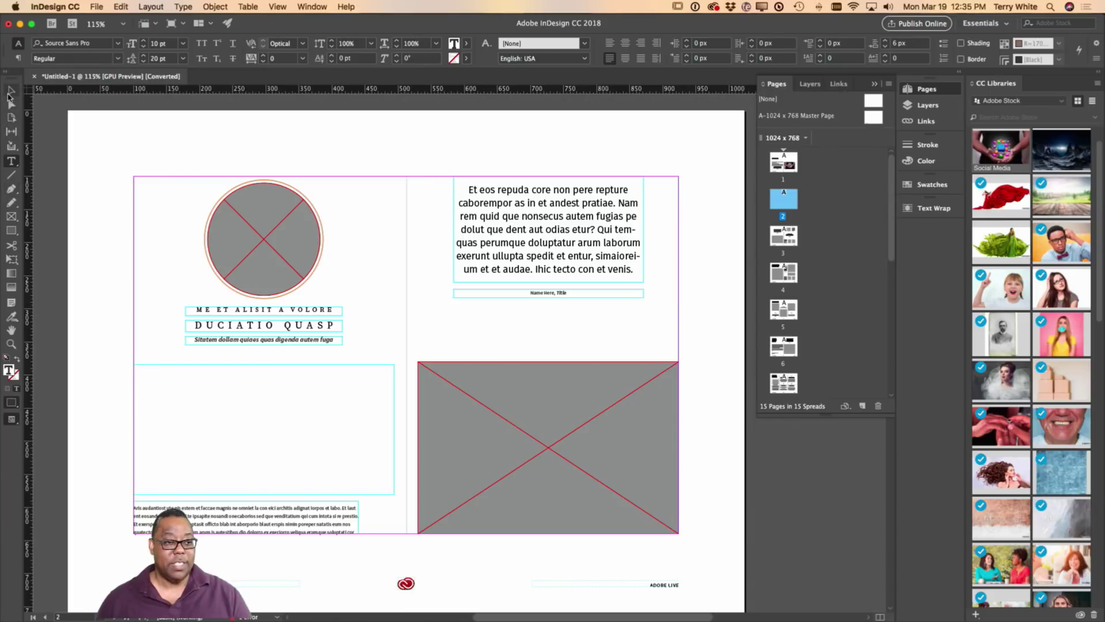
# Thread the overset text from page 1's body frame into the empty body frame on page 2
pyautogui.click(11, 90)
pyautogui.scroll(10, 139, 279)
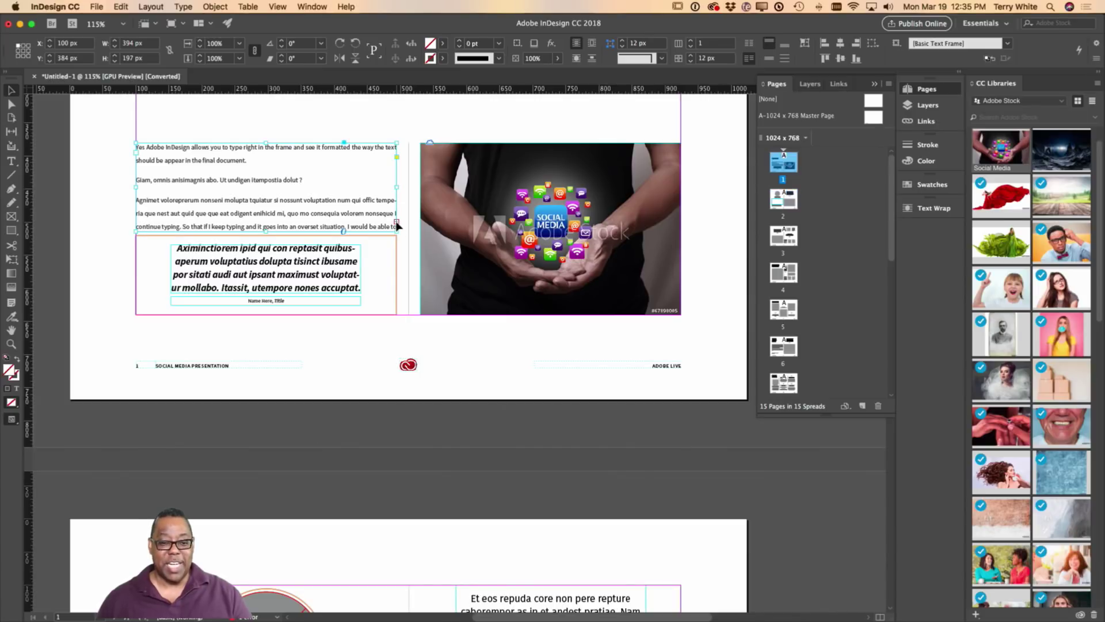
pyautogui.click(396, 226)
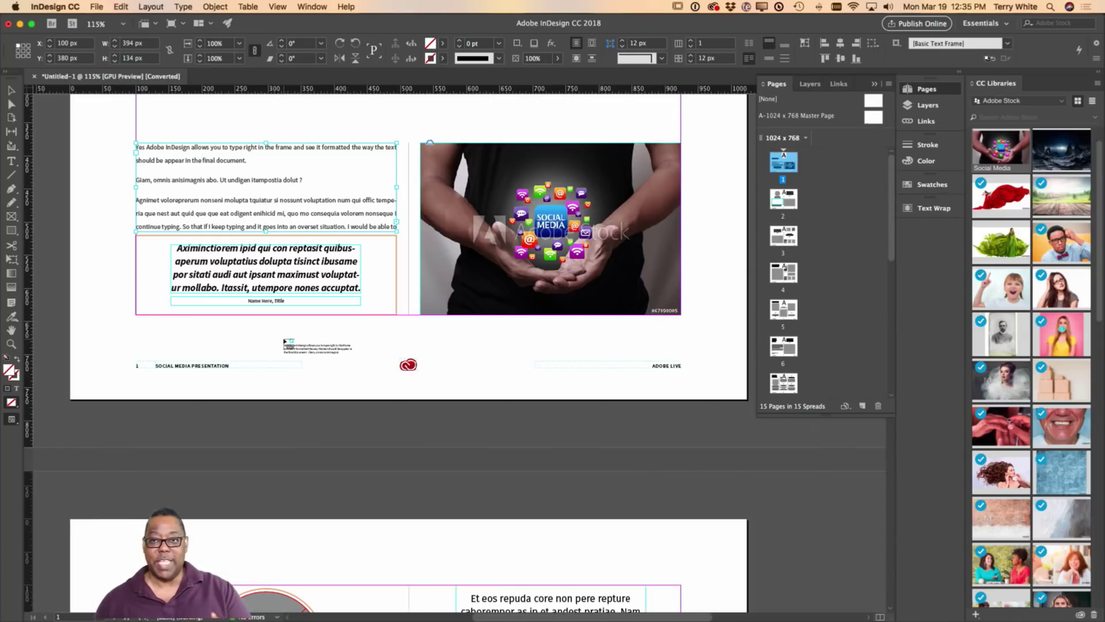
pyautogui.scroll(-10, 284, 342)
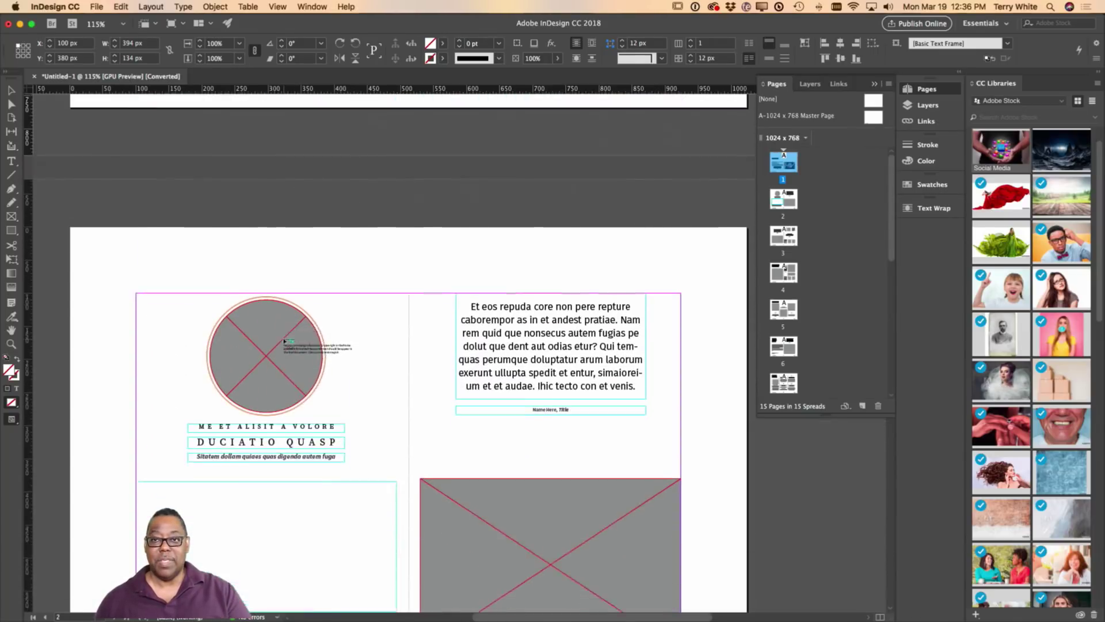
pyautogui.click(254, 419)
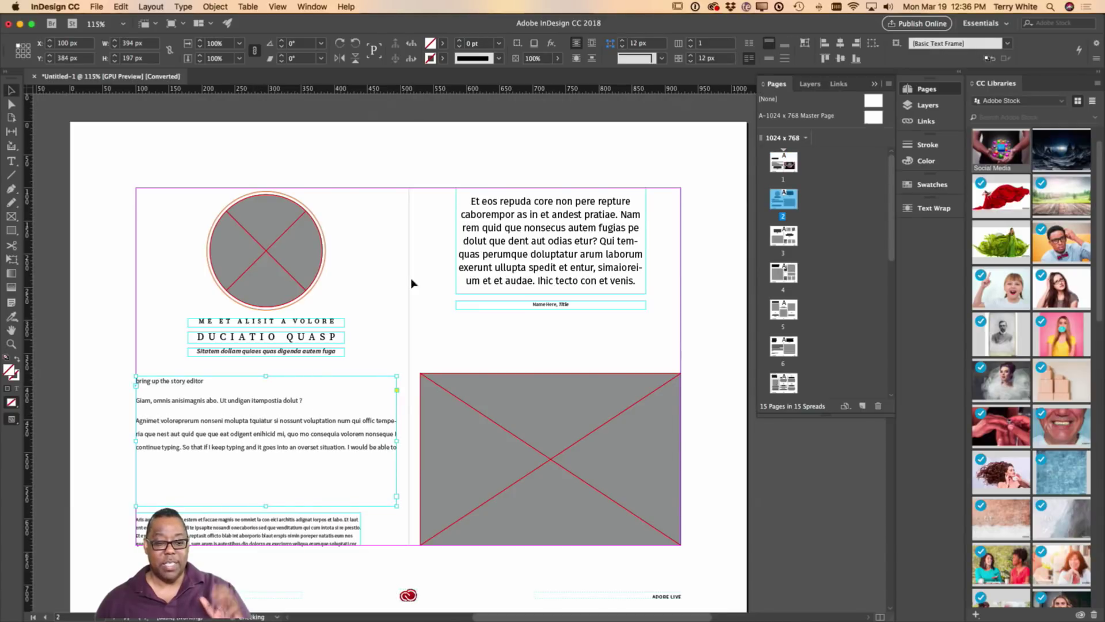
# Examine how the body text flows from the frame on page 1 into the frame on page 2
pyautogui.scroll(8, 412, 229)
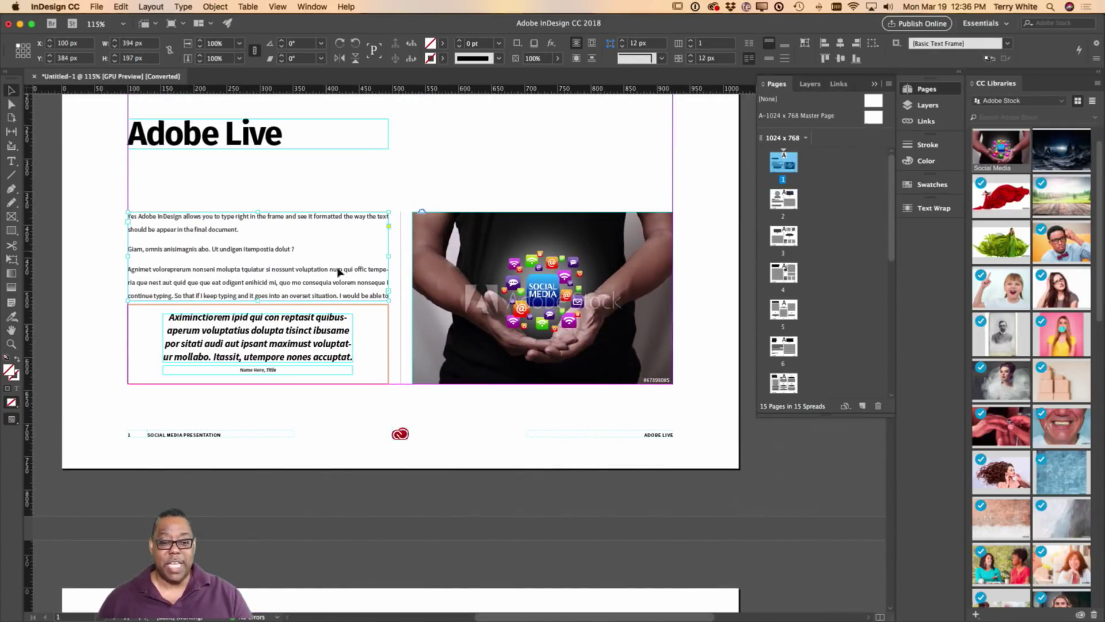
pyautogui.scroll(-3, 363, 301)
pyautogui.scroll(-4, 361, 299)
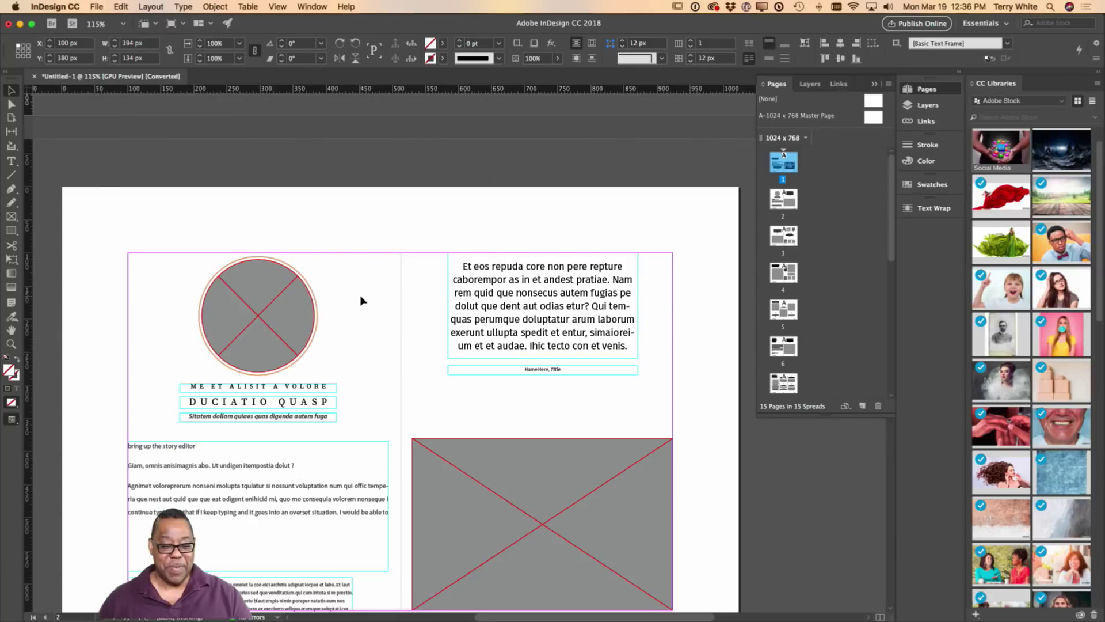
pyautogui.scroll(3, 362, 301)
pyautogui.scroll(10, 361, 301)
pyautogui.scroll(1, 362, 300)
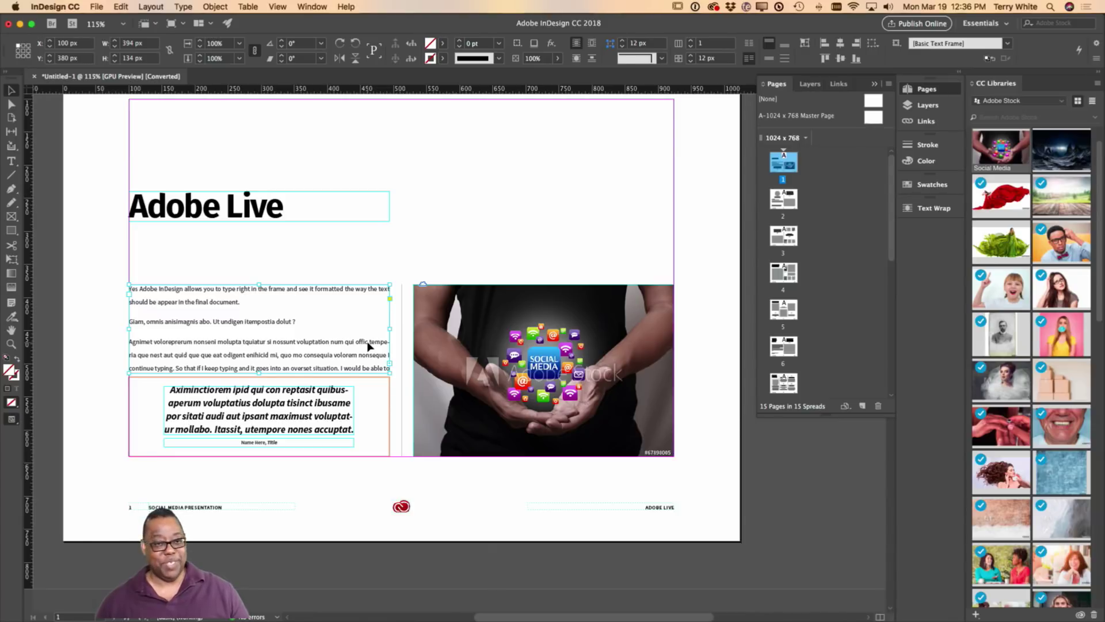
pyautogui.doubleClick(351, 369)
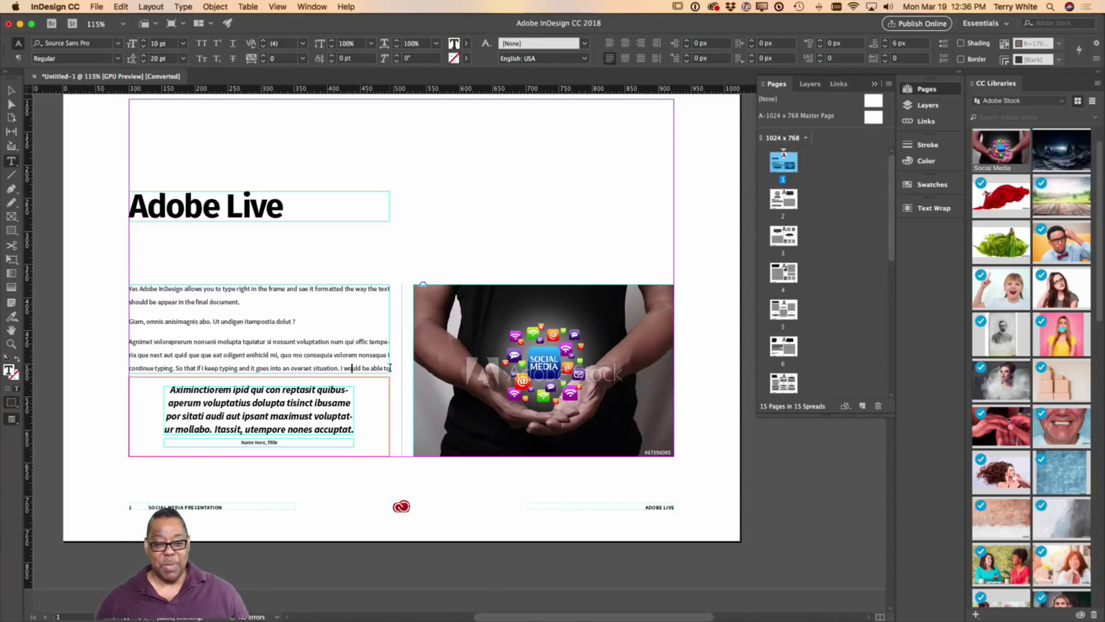
pyautogui.scroll(-10, 388, 373)
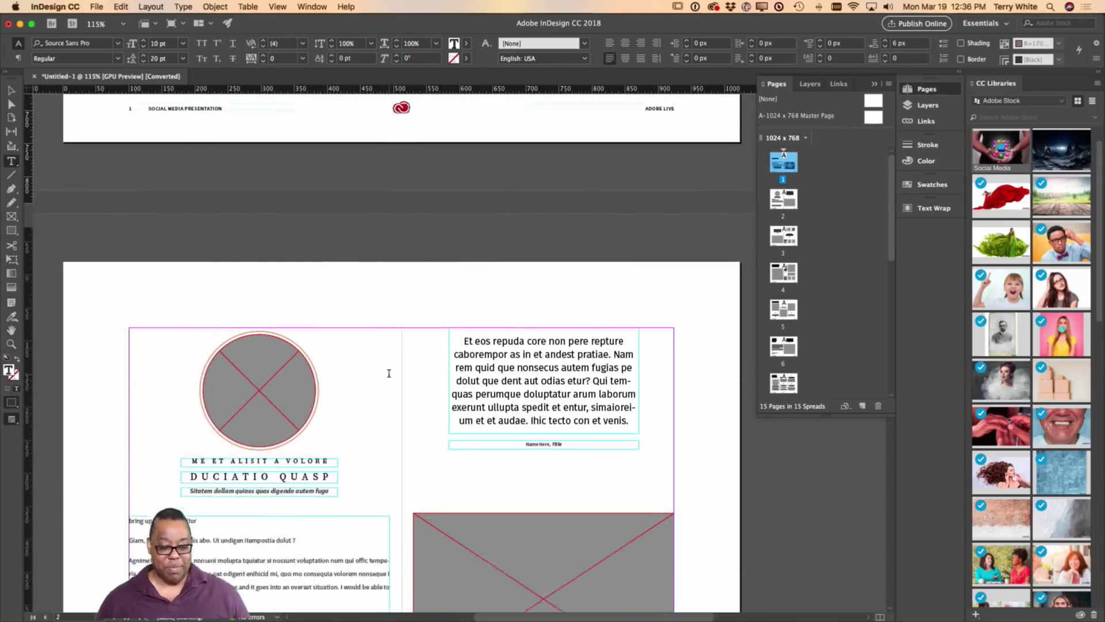
pyautogui.scroll(10, 215, 382)
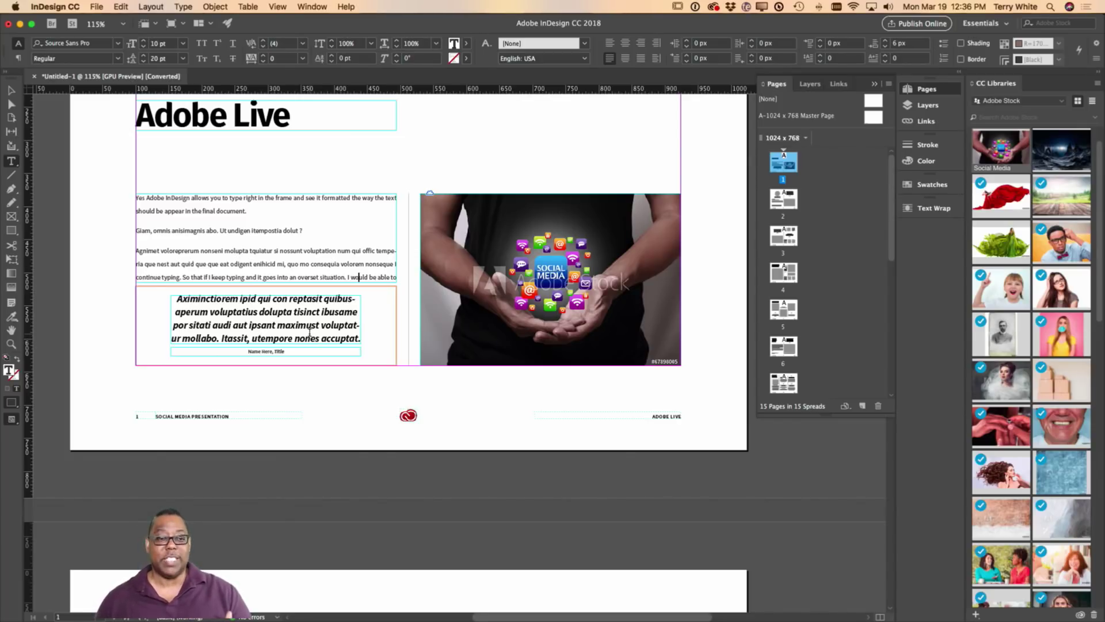
# Select page 1's body text frame, show text threads, and follow its thread line toward page 2
pyautogui.press('Escape')
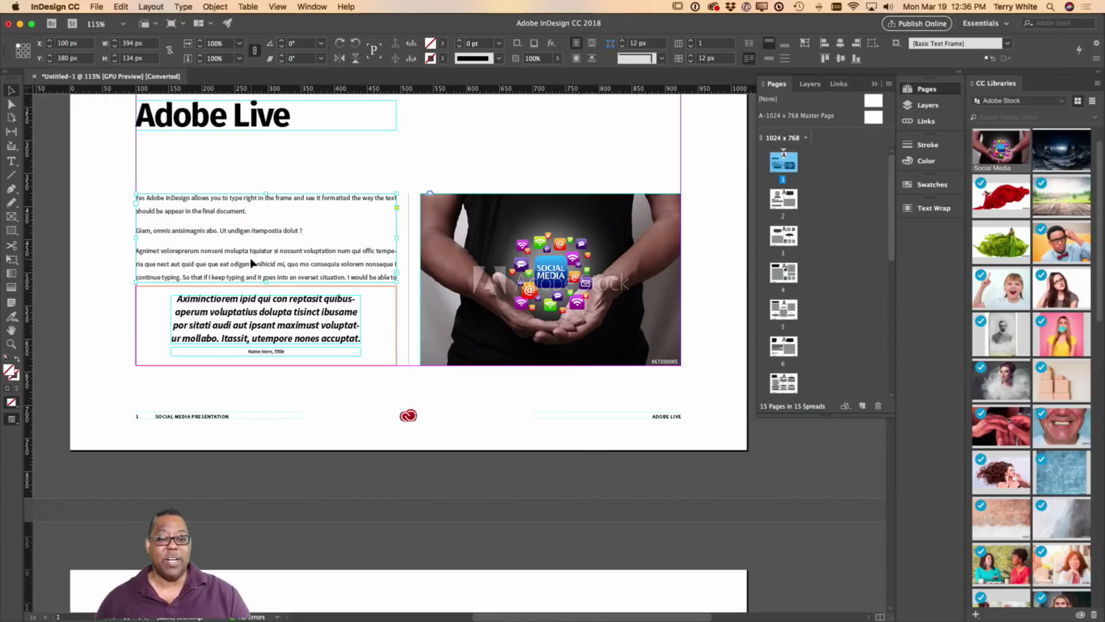
pyautogui.click(278, 6)
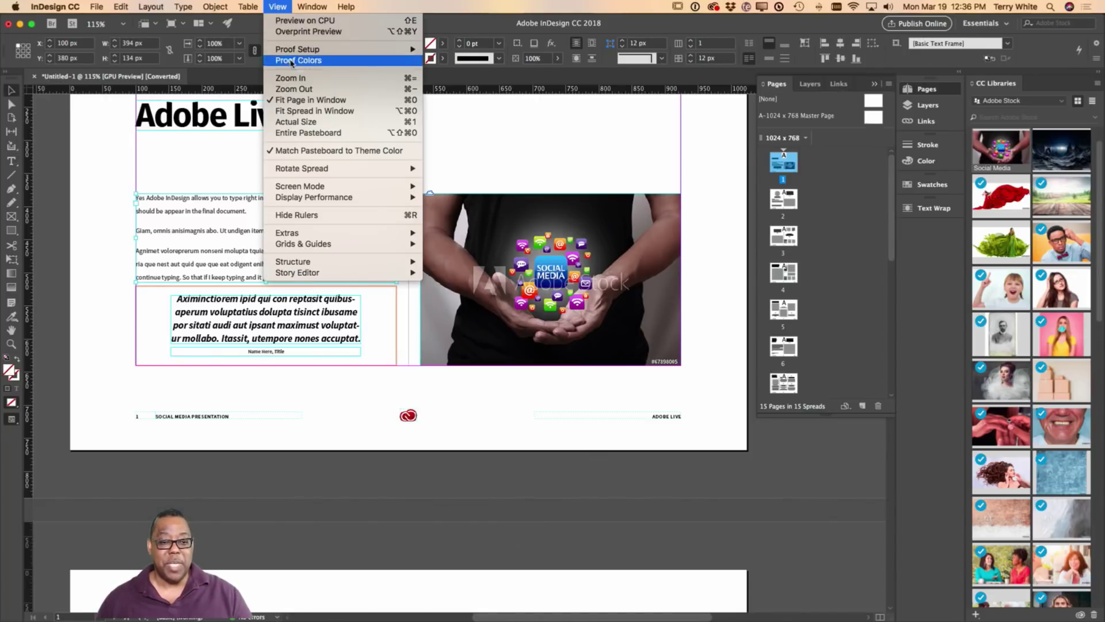
pyautogui.moveTo(313, 237)
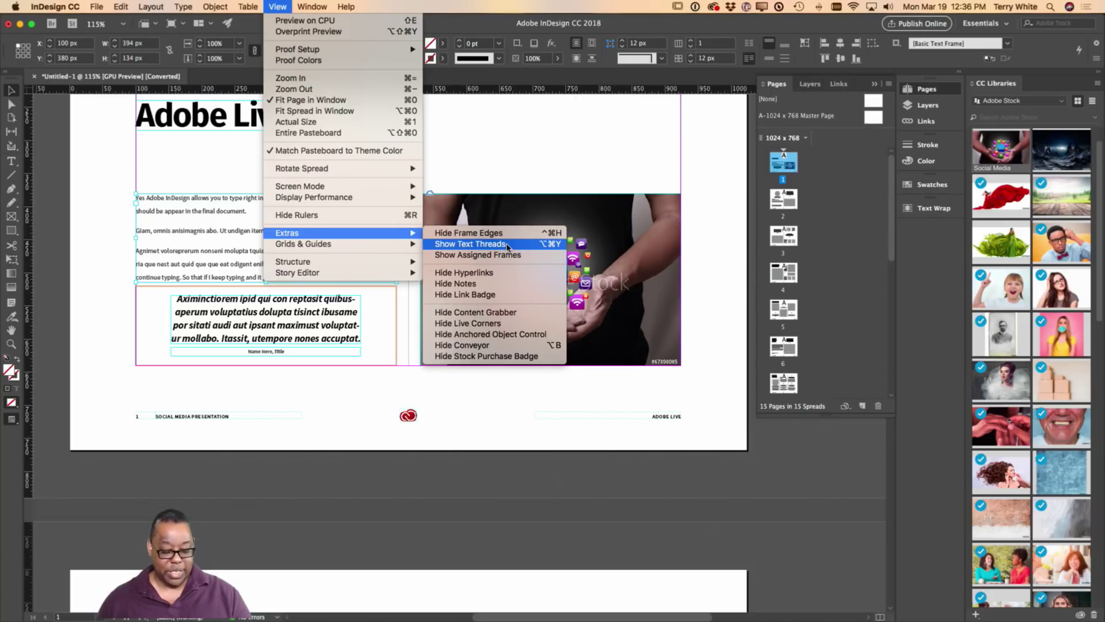
pyautogui.click(459, 247)
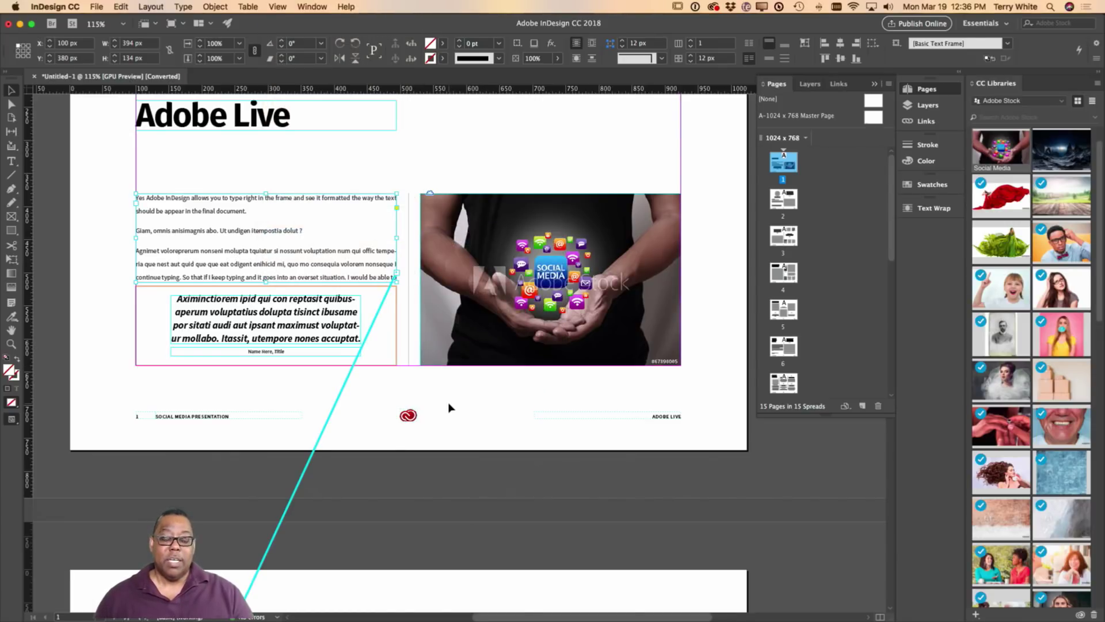
pyautogui.scroll(-5, 450, 407)
pyautogui.scroll(10, 447, 408)
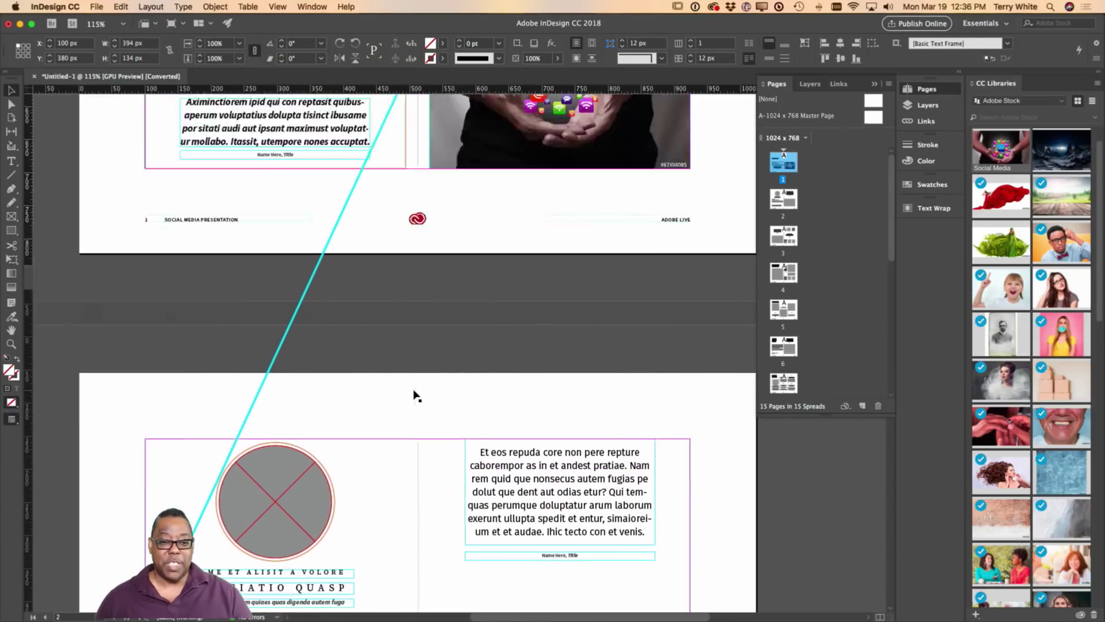
# Examine how the body text is threaded from the frame on page 1 to the frame on page 2
pyautogui.scroll(-5, 409, 386)
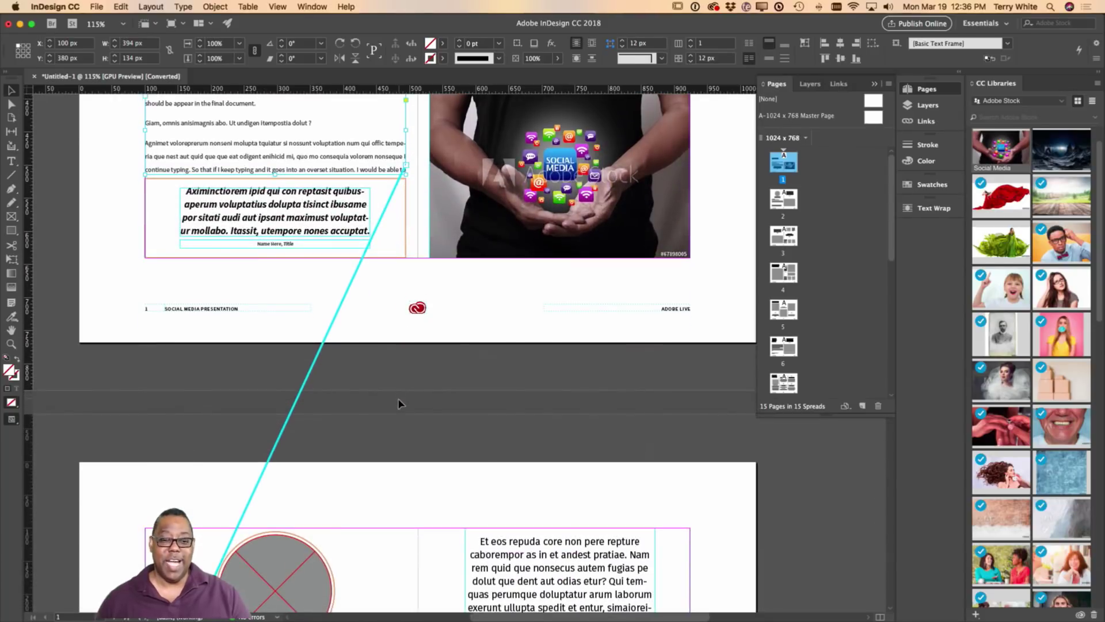
pyautogui.scroll(-4, 402, 395)
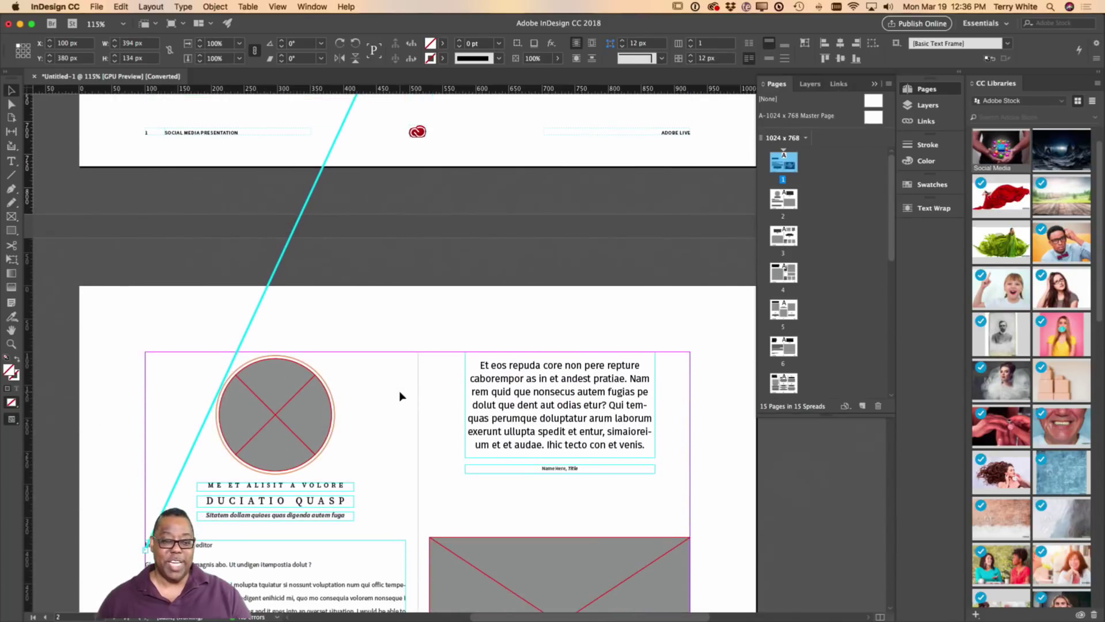
pyautogui.scroll(5, 401, 396)
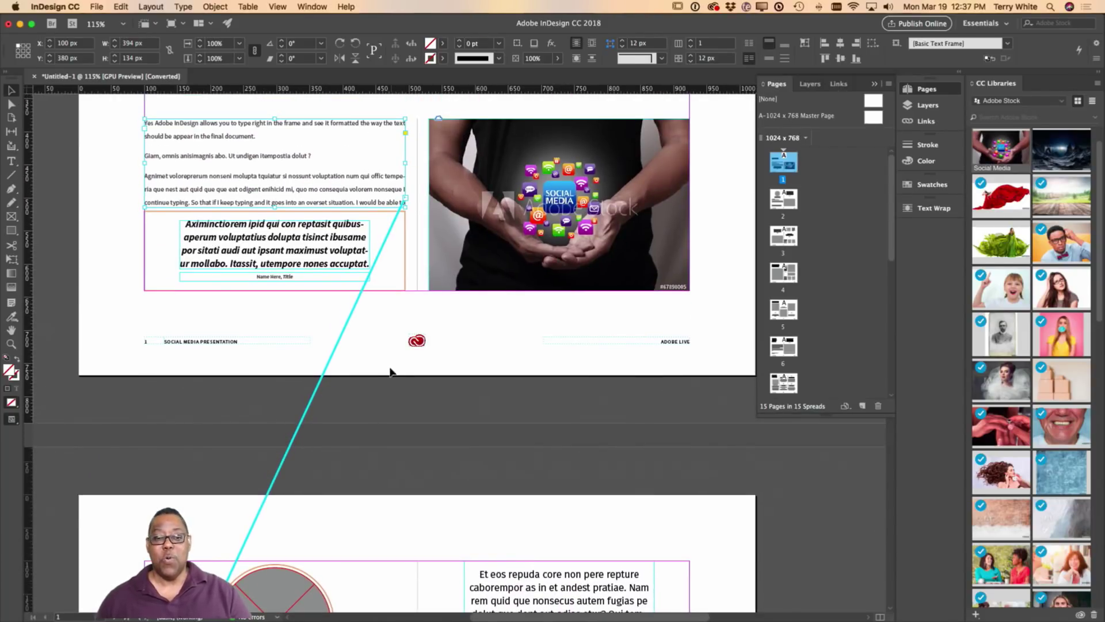
pyautogui.click(384, 359)
pyautogui.click(331, 179)
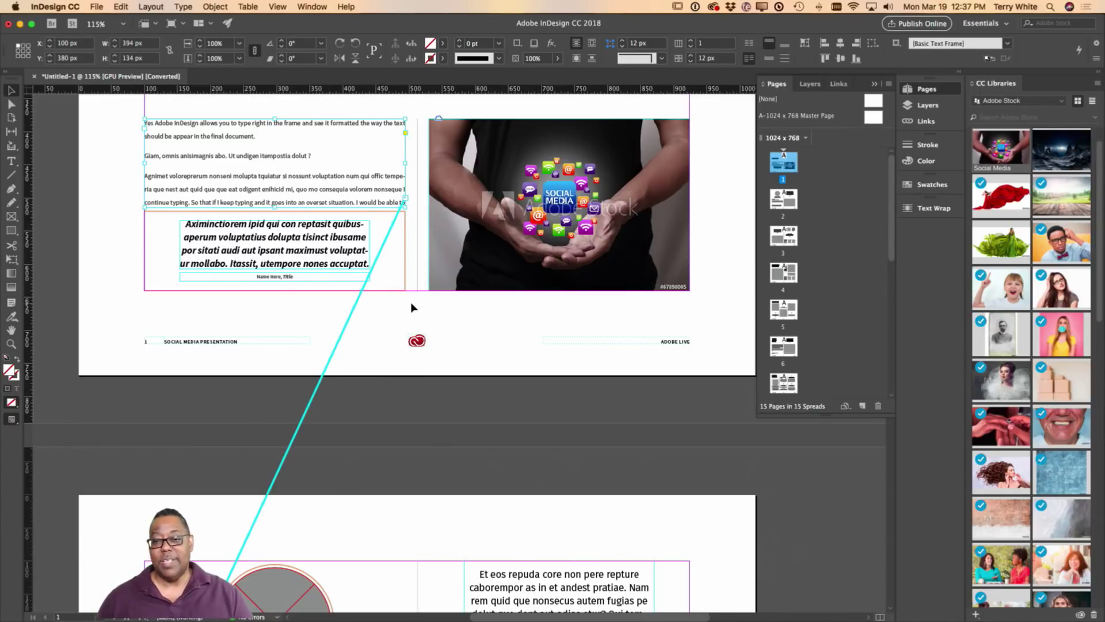
pyautogui.scroll(-4, 411, 307)
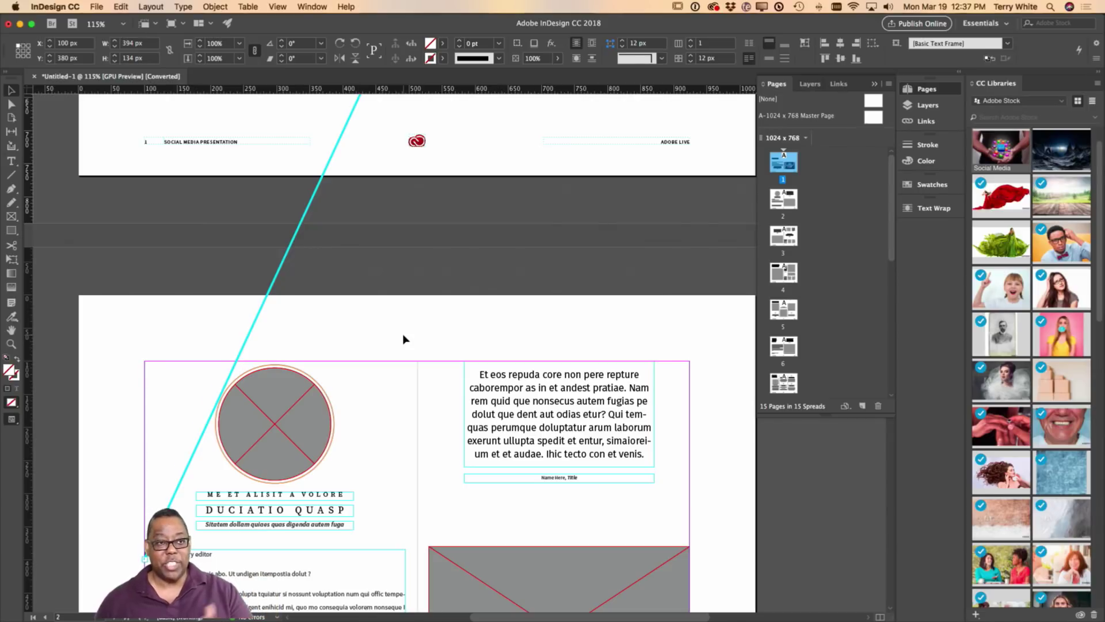
pyautogui.scroll(5, 403, 340)
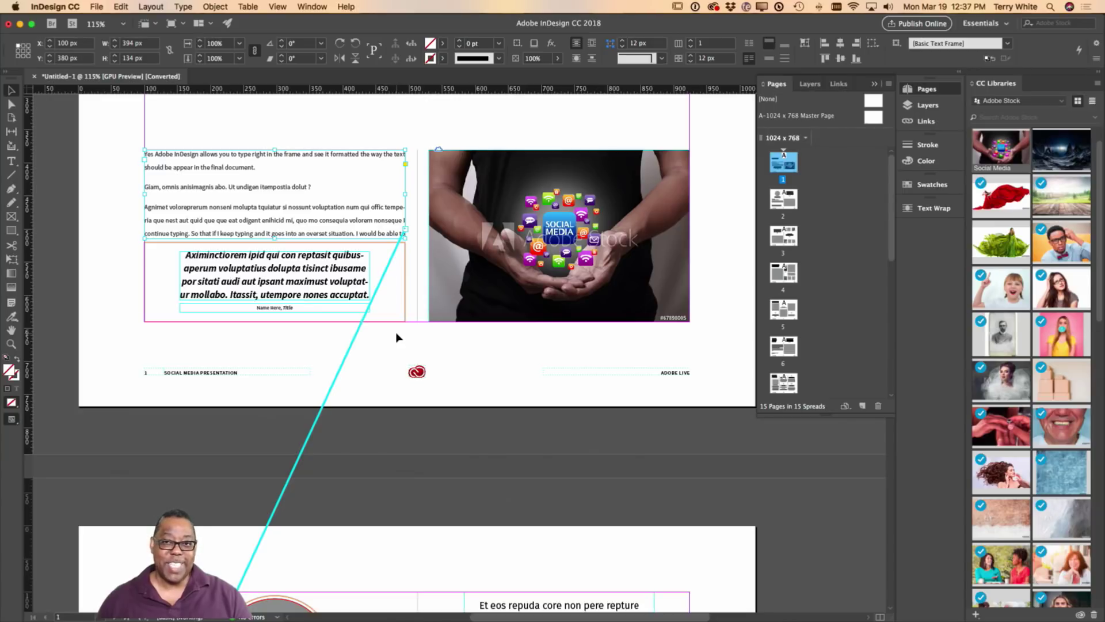
pyautogui.scroll(3, 396, 341)
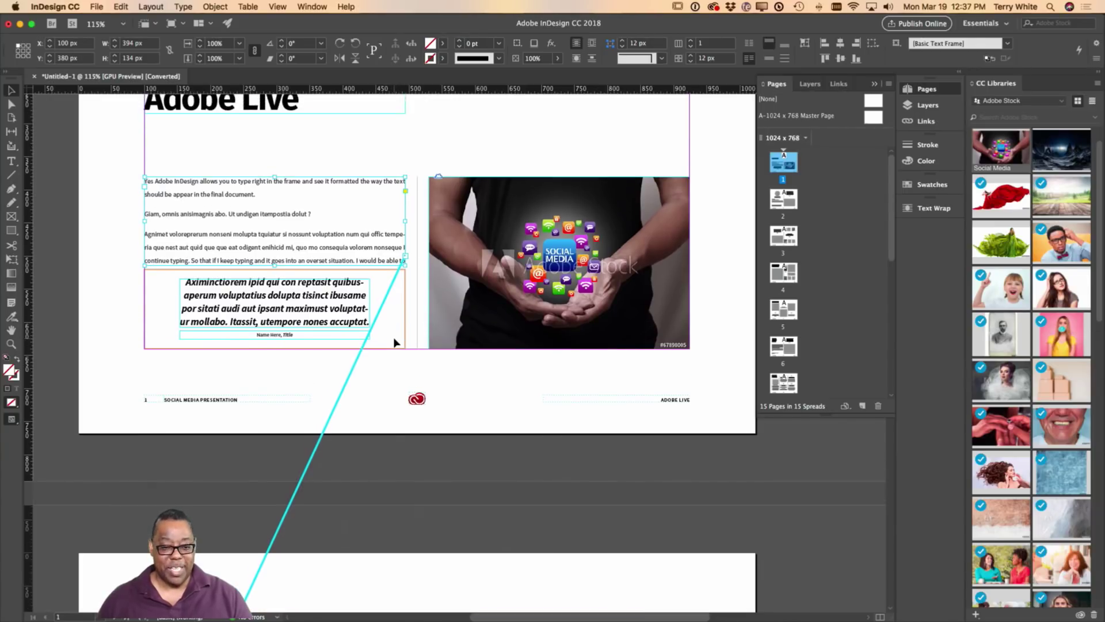
pyautogui.scroll(-10, 396, 341)
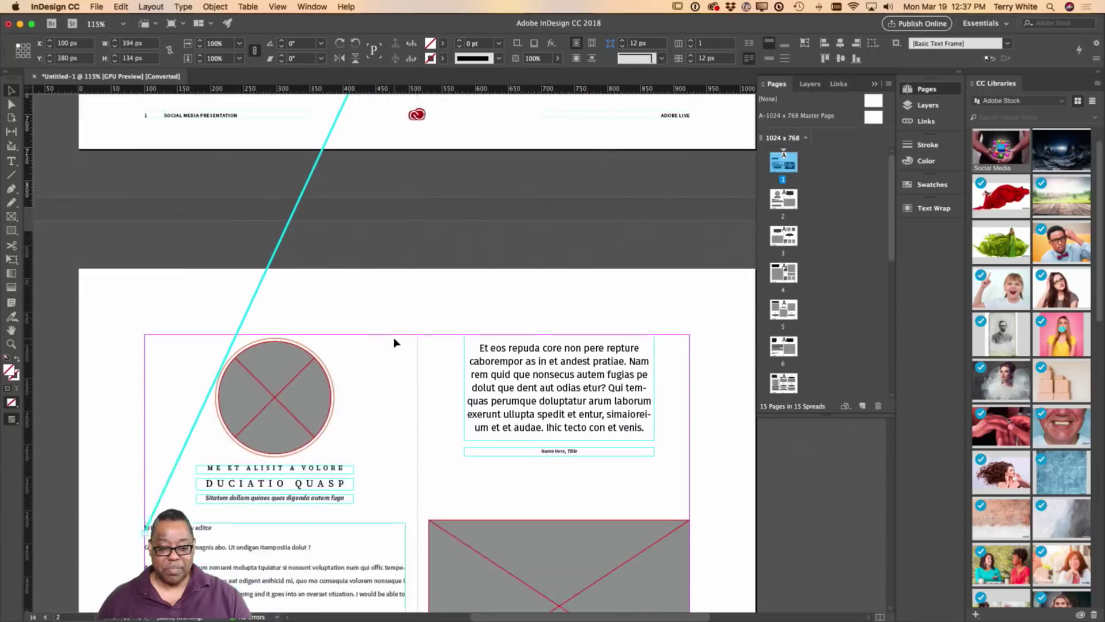
pyautogui.scroll(-1, 396, 343)
pyautogui.scroll(9, 394, 342)
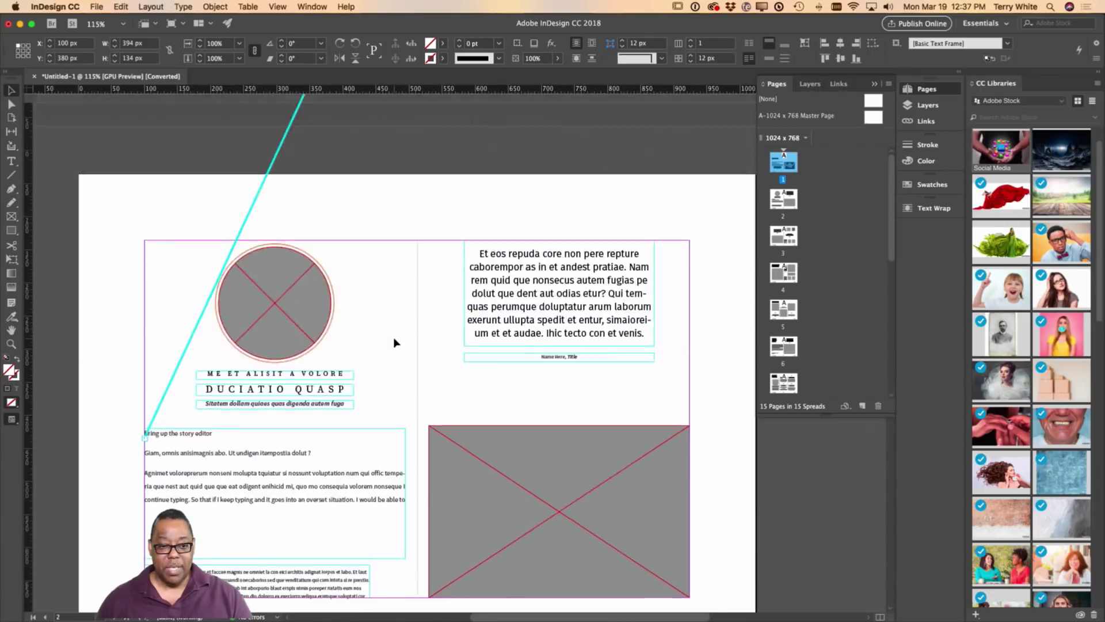
pyautogui.scroll(4, 394, 343)
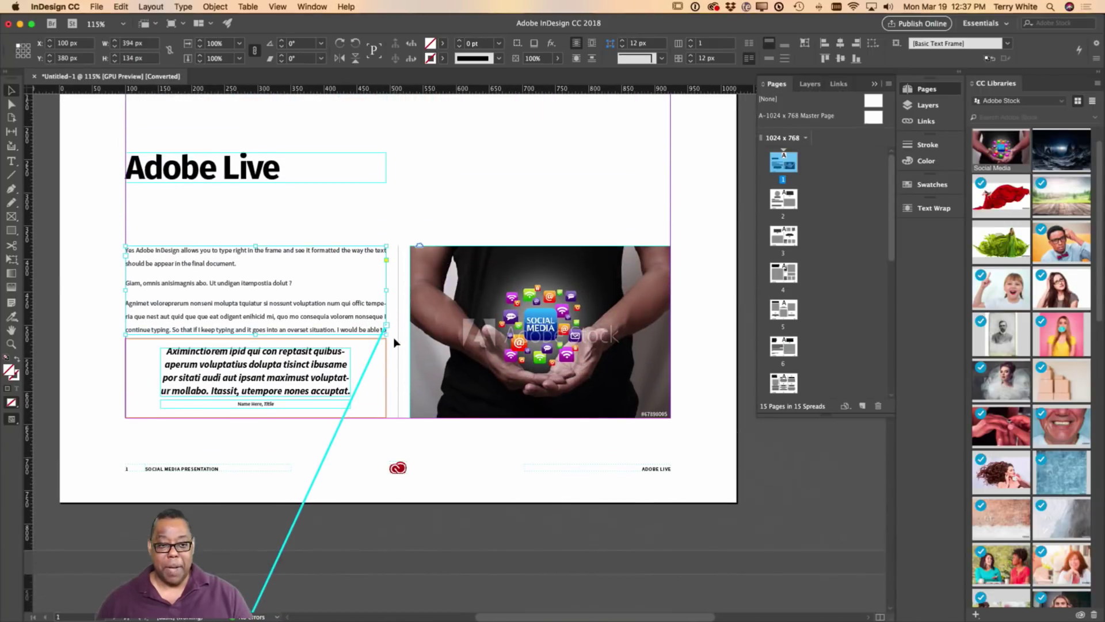
pyautogui.scroll(1, 394, 342)
pyautogui.scroll(1, 395, 342)
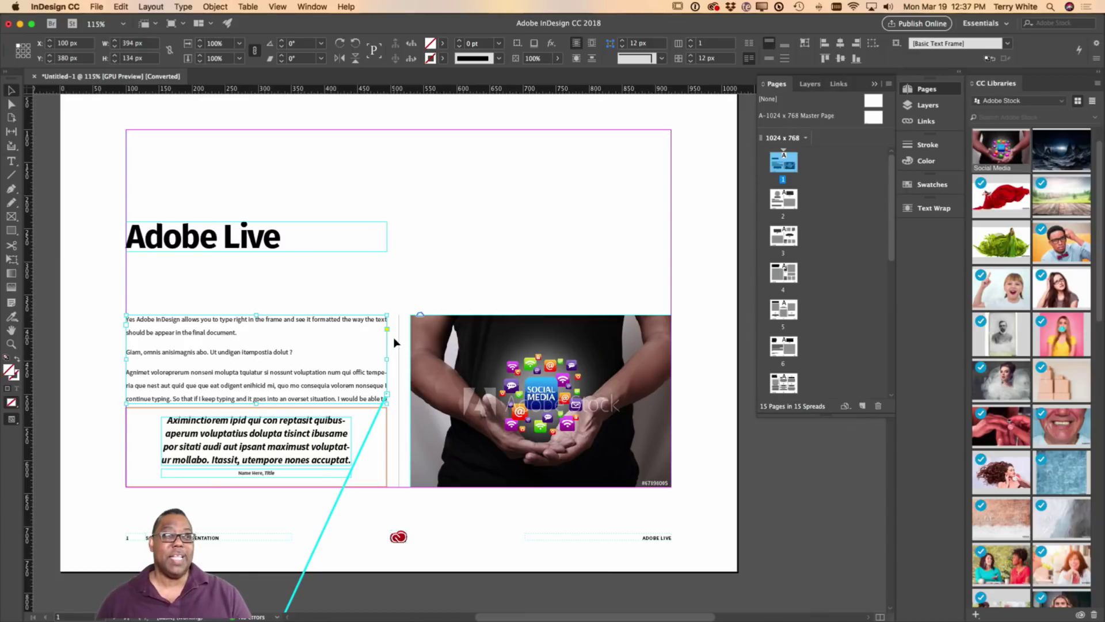
# Collapse the page thumbnails and display the document's paragraph styles in a taller floating list
pyautogui.click(876, 85)
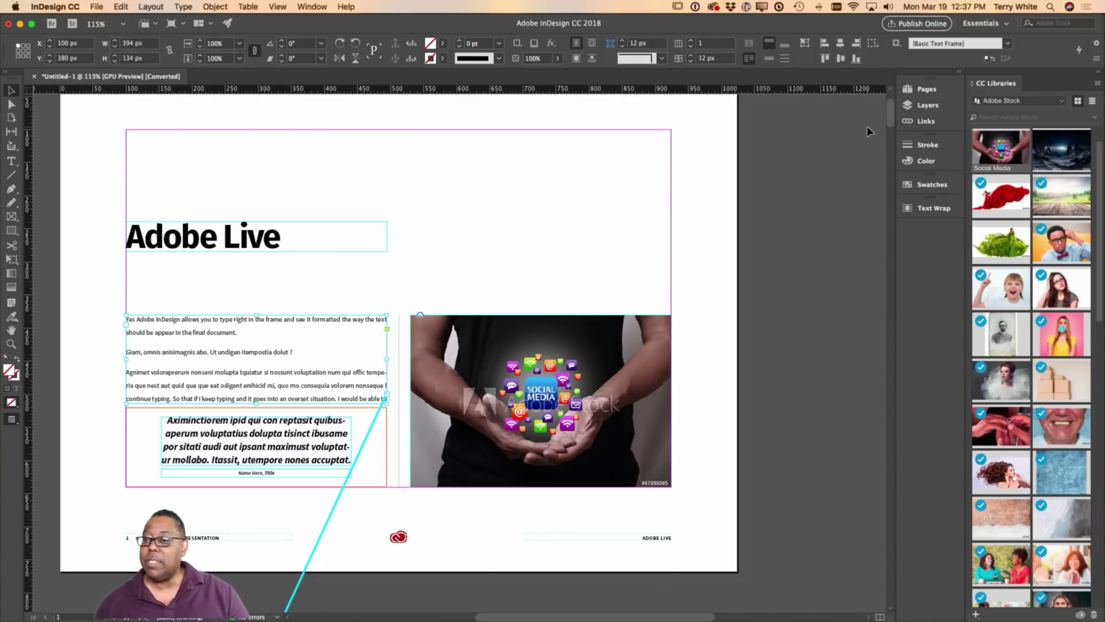
pyautogui.click(320, 7)
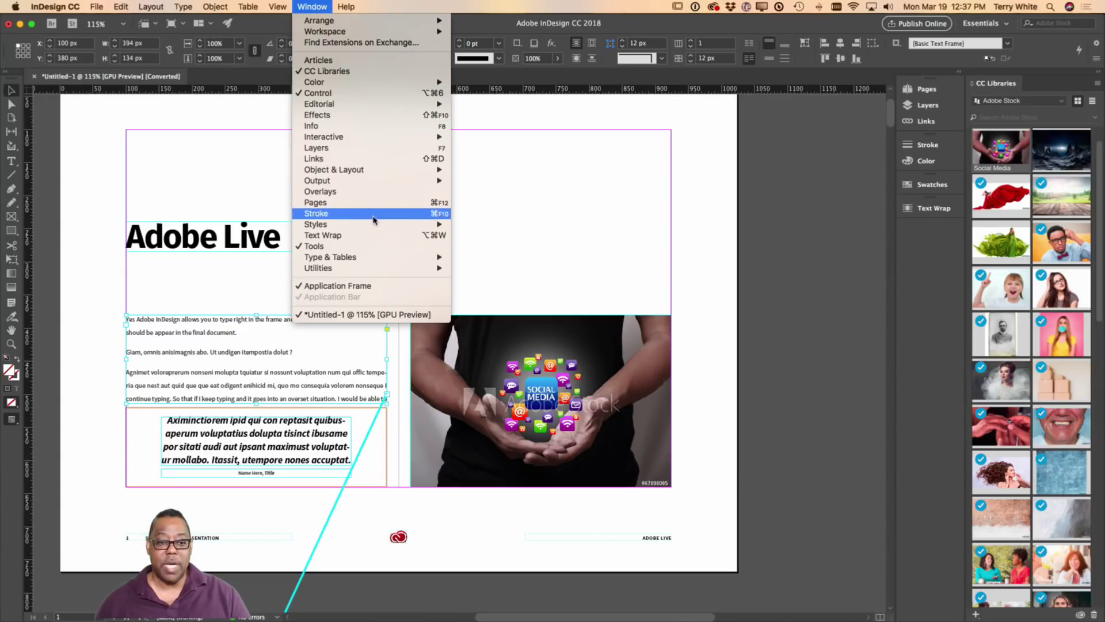
pyautogui.moveTo(377, 227)
pyautogui.click(508, 262)
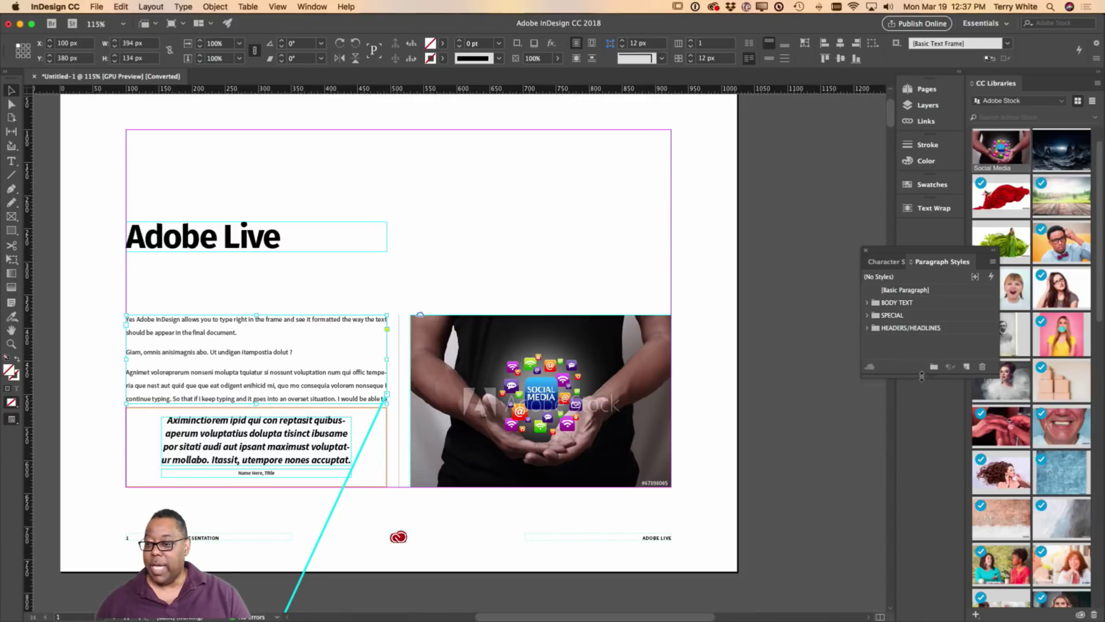
pyautogui.moveTo(921, 375); pyautogui.dragTo(927, 492)
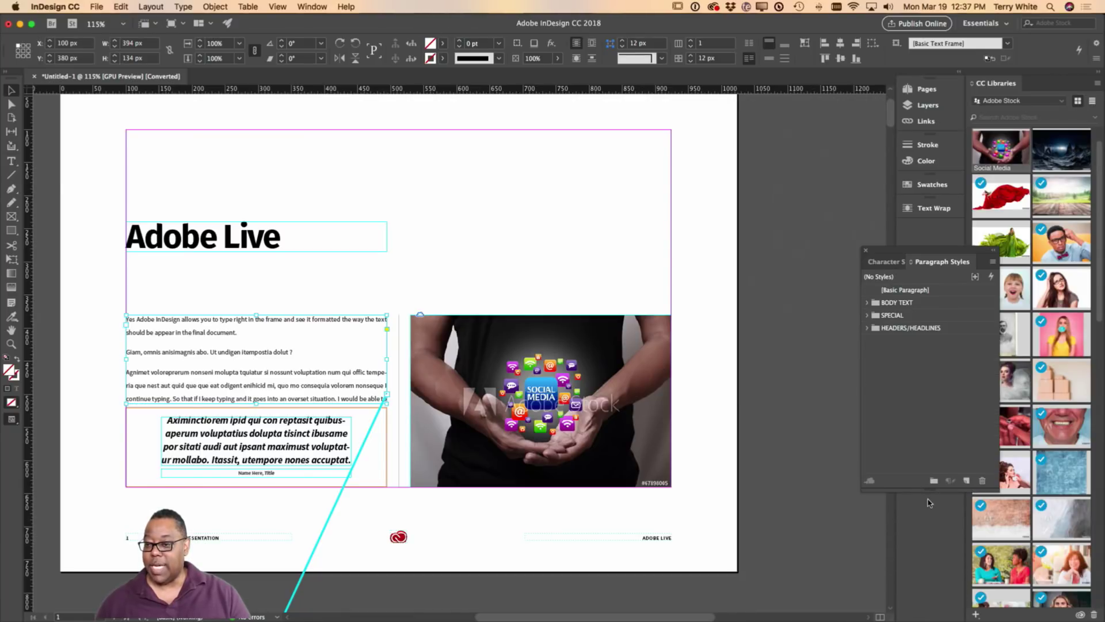
# Look through the BODY TEXT and SPECIAL style groups, and leave the HEADERS/HEADLINES group expanded
pyautogui.click(868, 304)
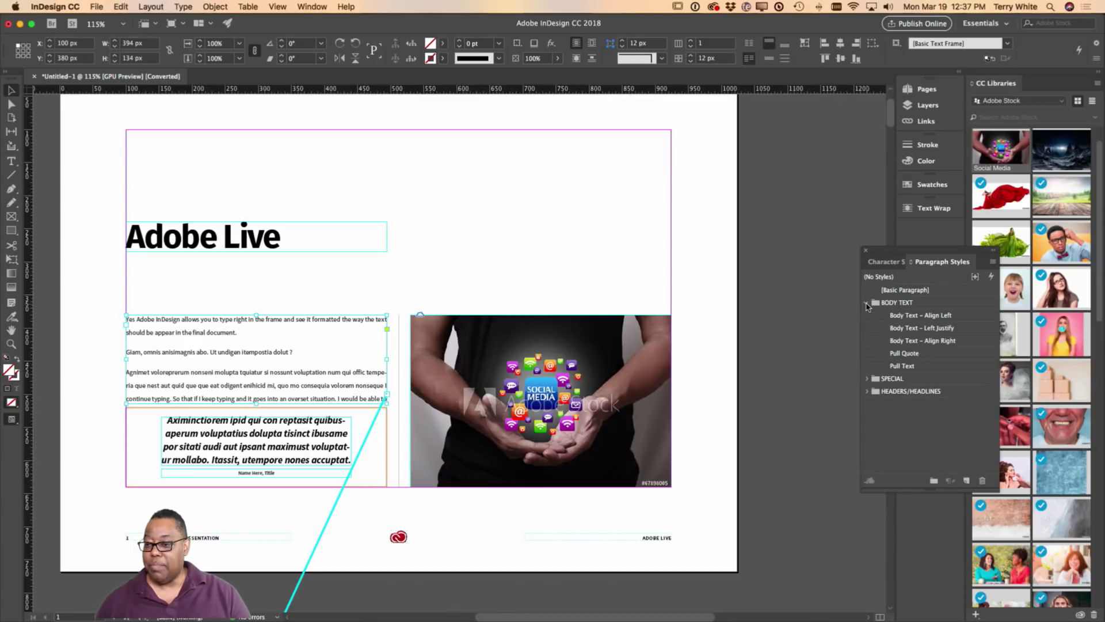
pyautogui.click(868, 303)
pyautogui.click(867, 316)
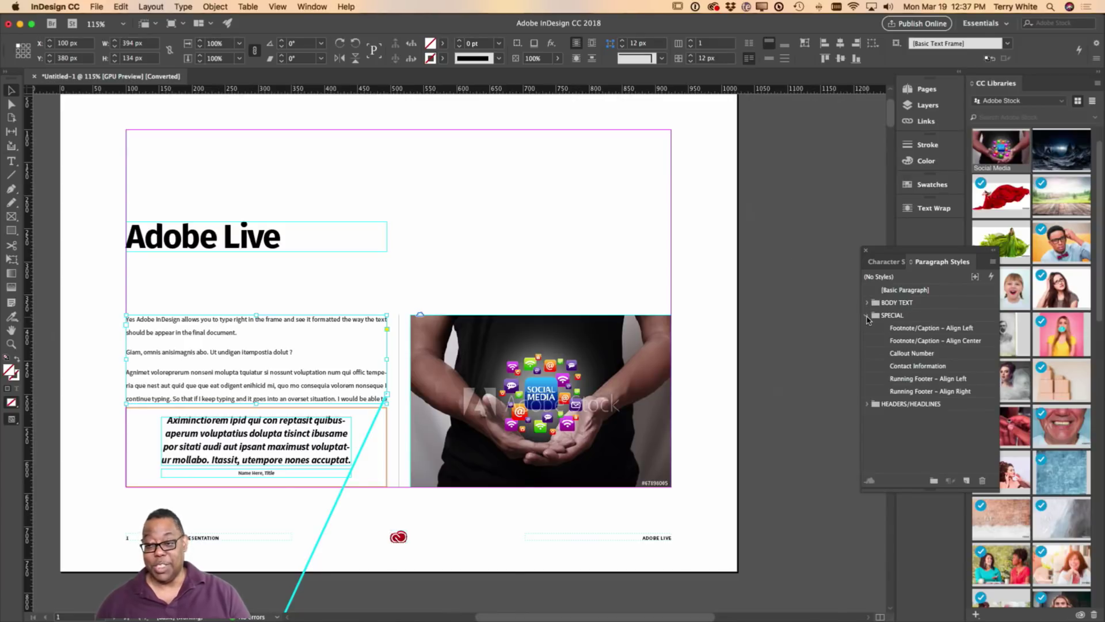
pyautogui.click(867, 316)
pyautogui.click(867, 328)
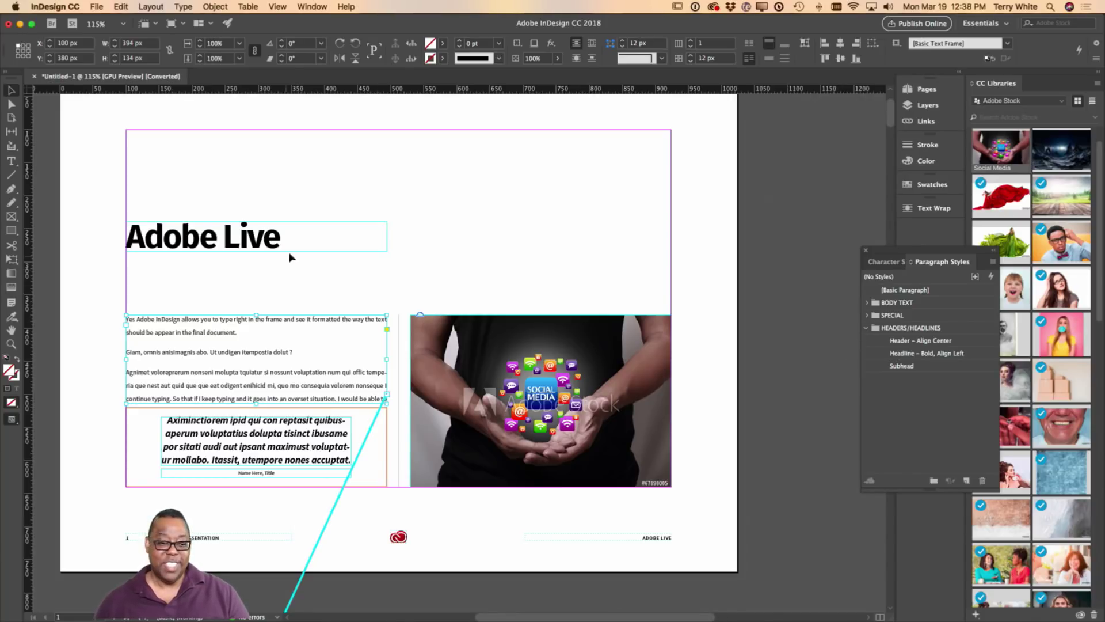
# Place the text cursor in the "Adobe Live" headline and inspect its paragraph style for local overrides
pyautogui.doubleClick(257, 238)
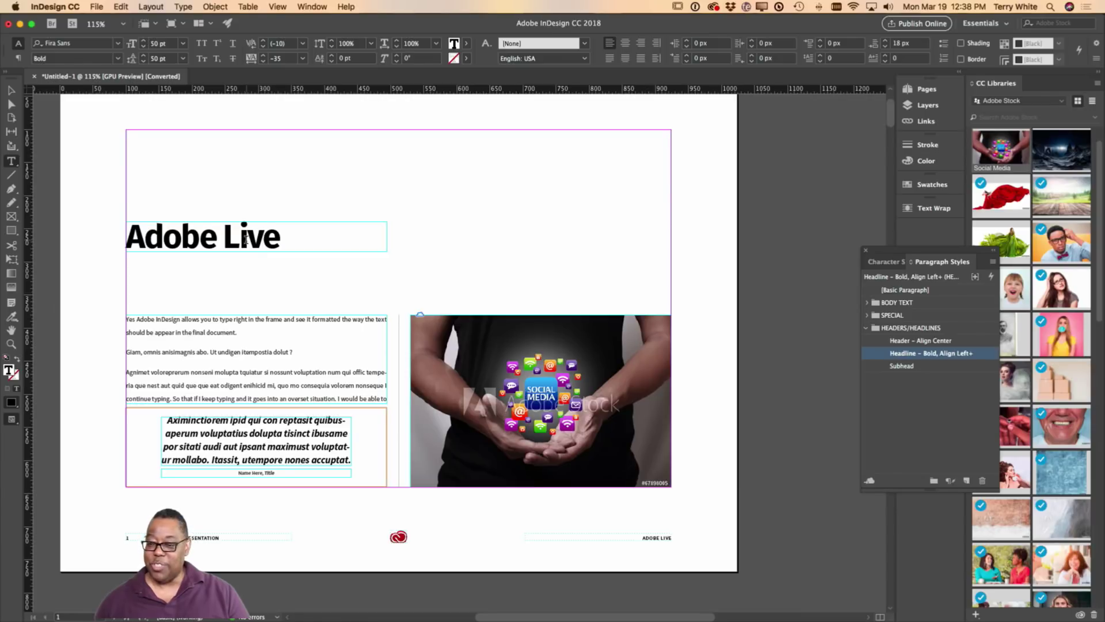
pyautogui.click(158, 234)
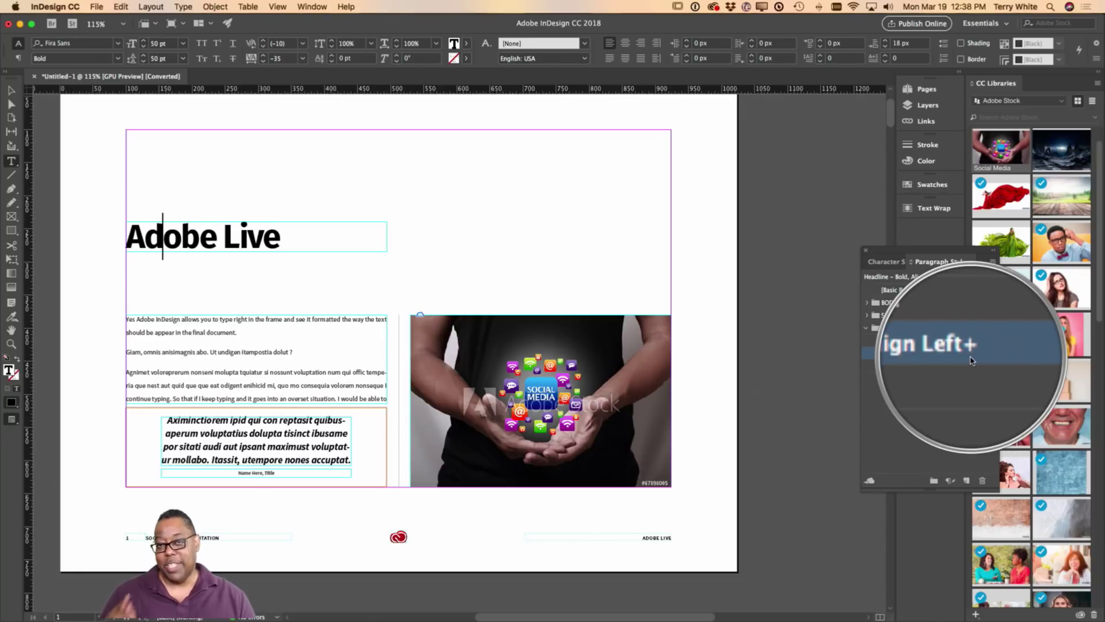
pyautogui.moveTo(972, 361)
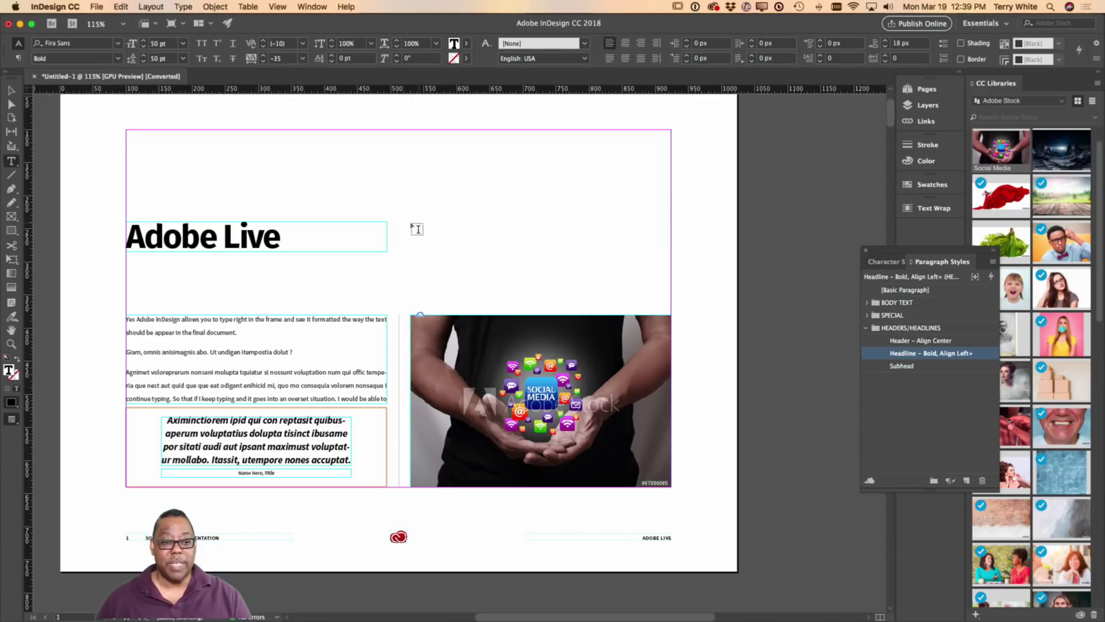
pyautogui.moveTo(282, 241); pyautogui.dragTo(217, 242)
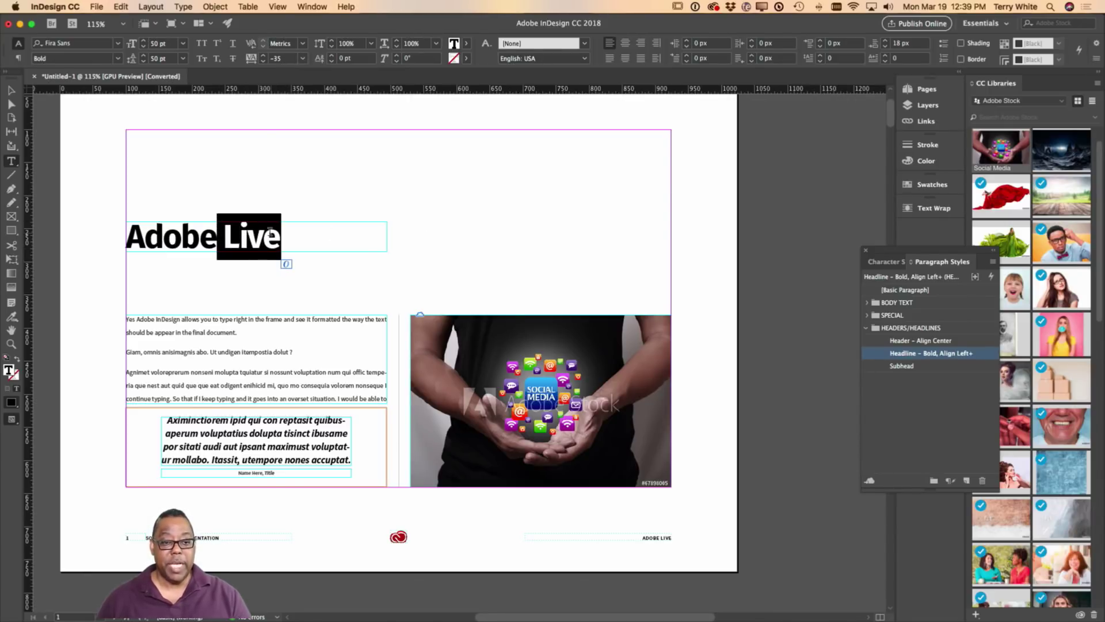
pyautogui.click(263, 244)
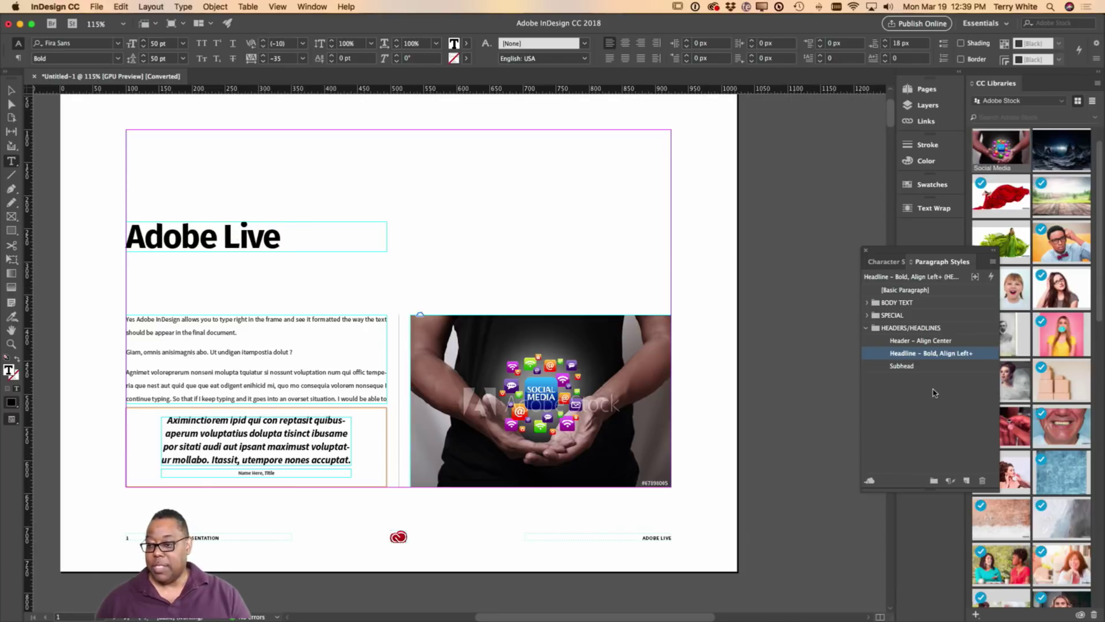
# Set the tracking of the "Headline – Bold, Align Left" paragraph style to -35 with preview enabled
pyautogui.doubleClick(914, 358)
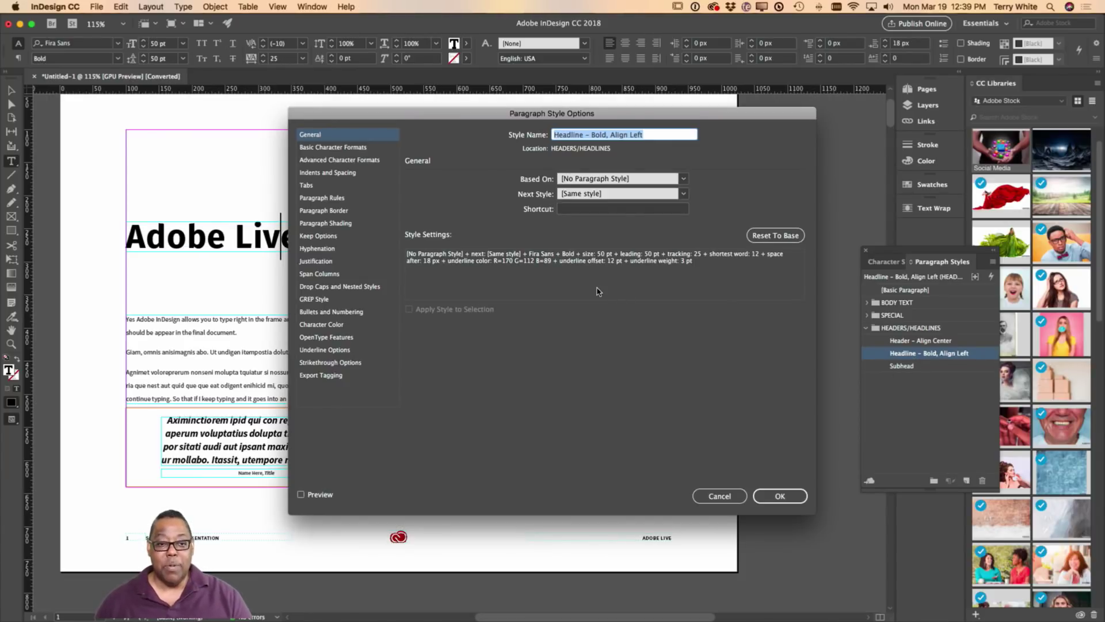
pyautogui.click(332, 148)
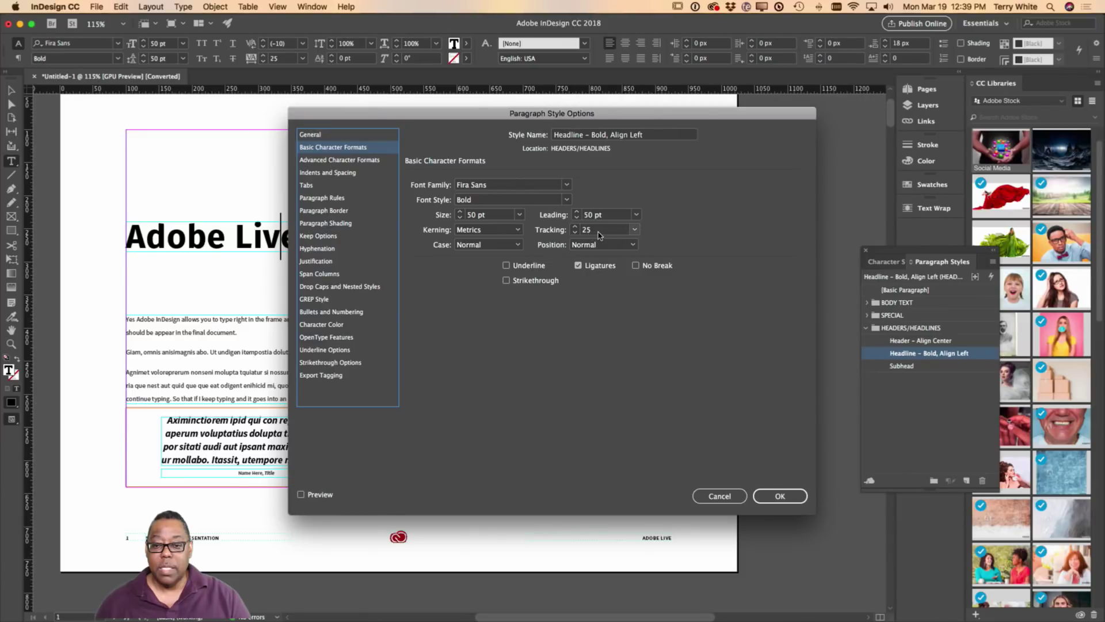
pyautogui.moveTo(599, 229); pyautogui.dragTo(575, 233)
pyautogui.write('-')
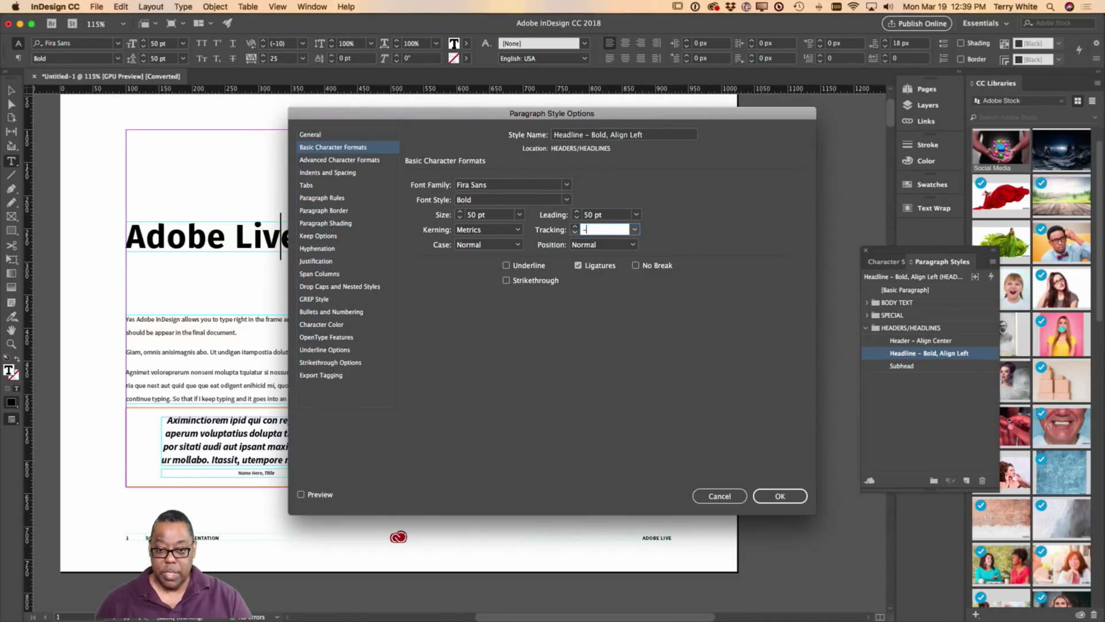
pyautogui.write('35')
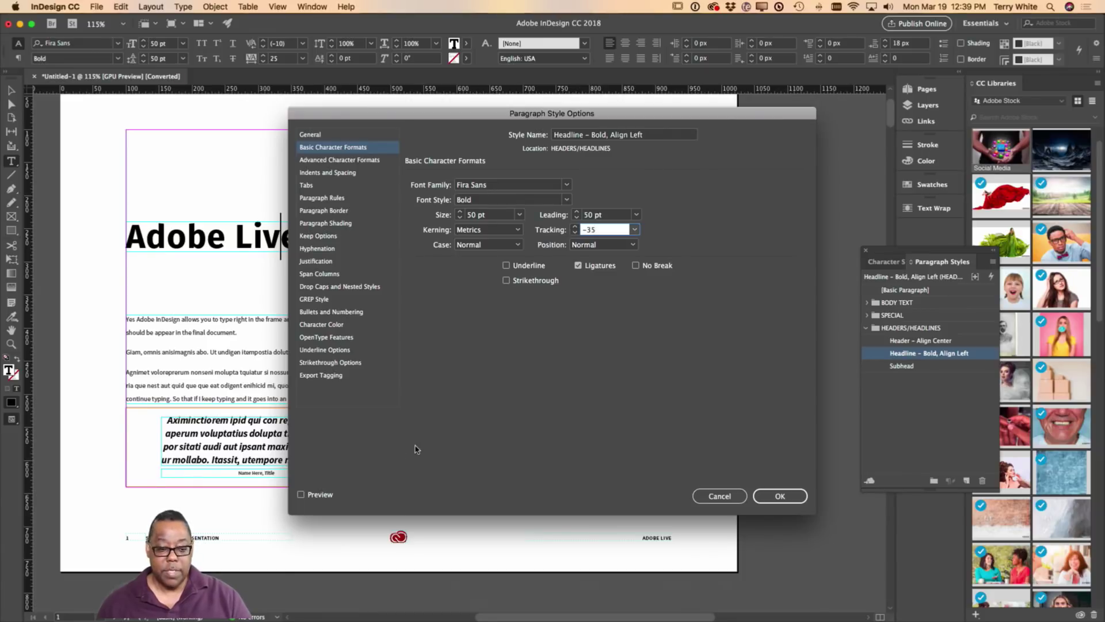
pyautogui.click(315, 497)
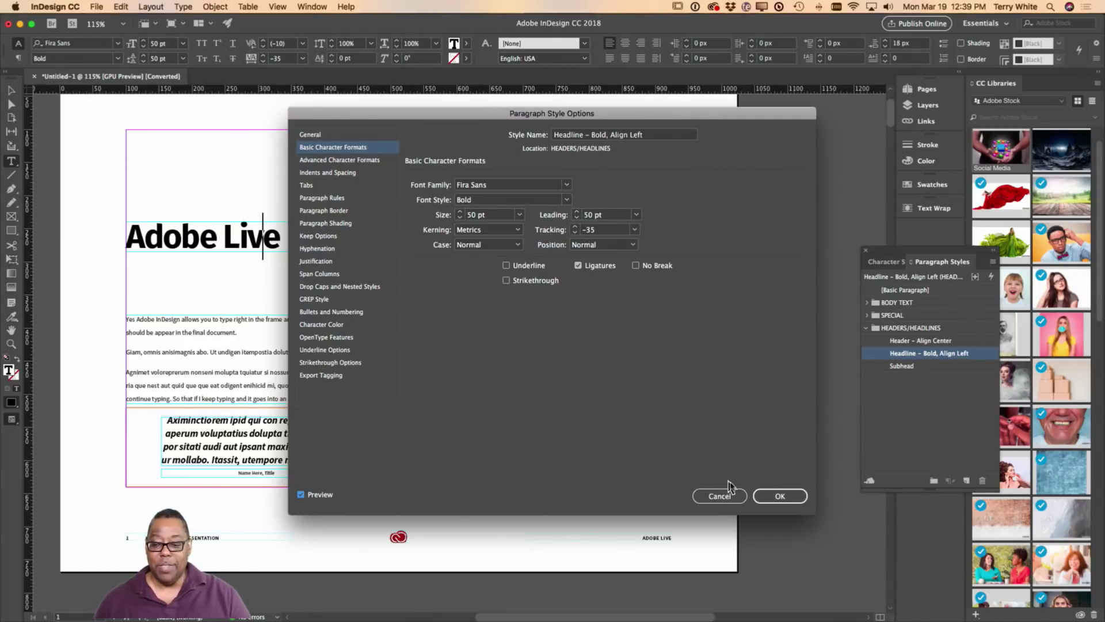
pyautogui.click(779, 495)
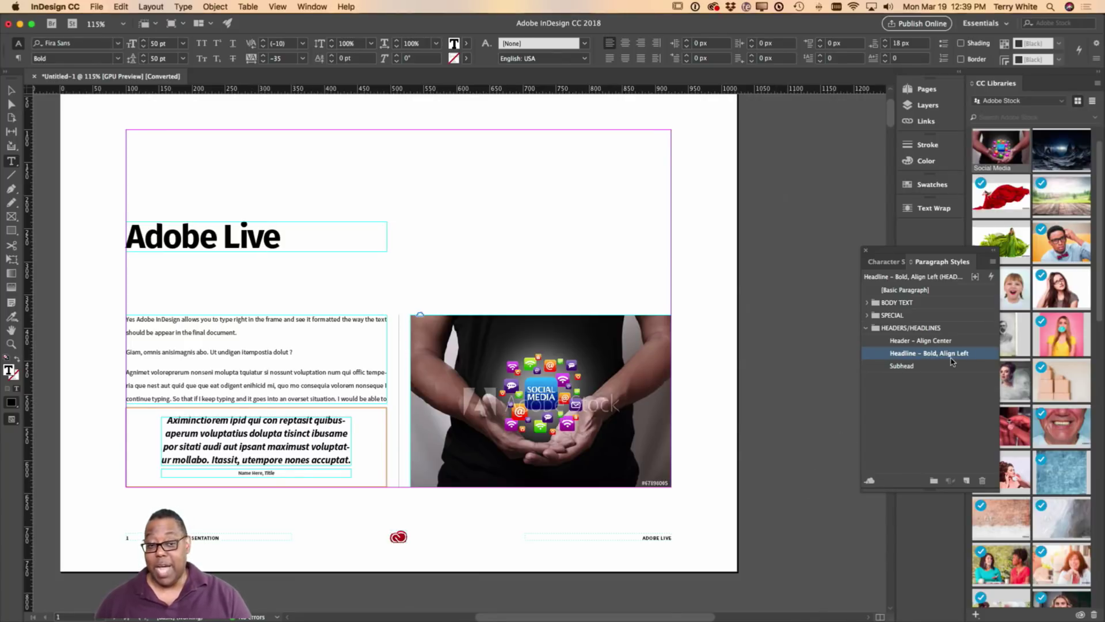
# Check the headlines on the following pages for the updated tracking, and return to page 1
pyautogui.scroll(-10, 509, 360)
pyautogui.scroll(-15, 507, 360)
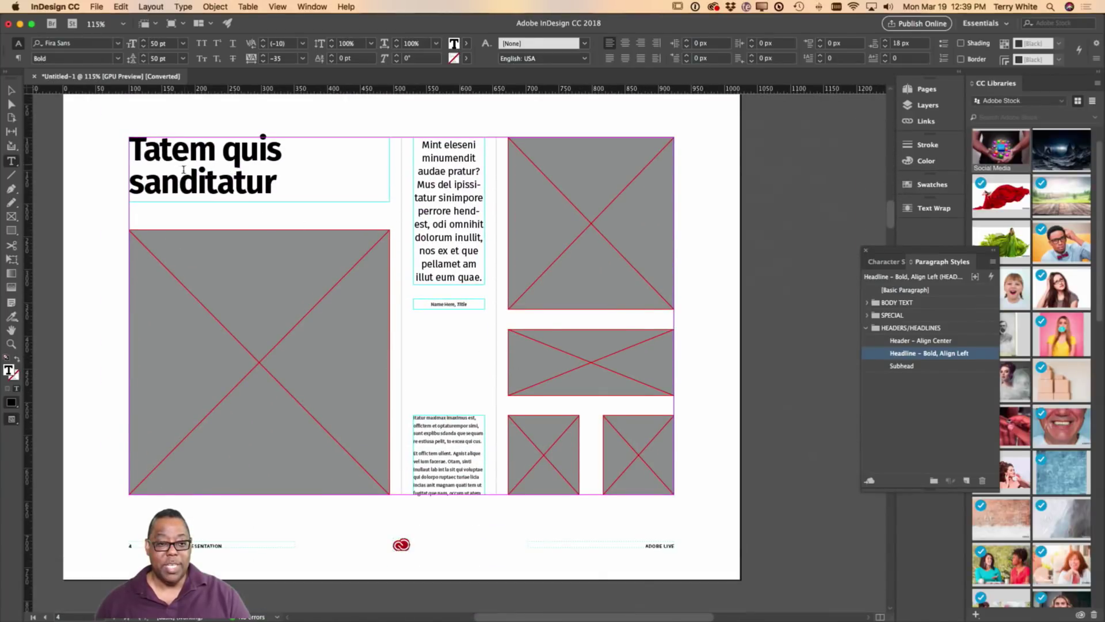
pyautogui.scroll(-10, 242, 227)
pyautogui.scroll(1, 236, 242)
pyautogui.scroll(-10, 228, 269)
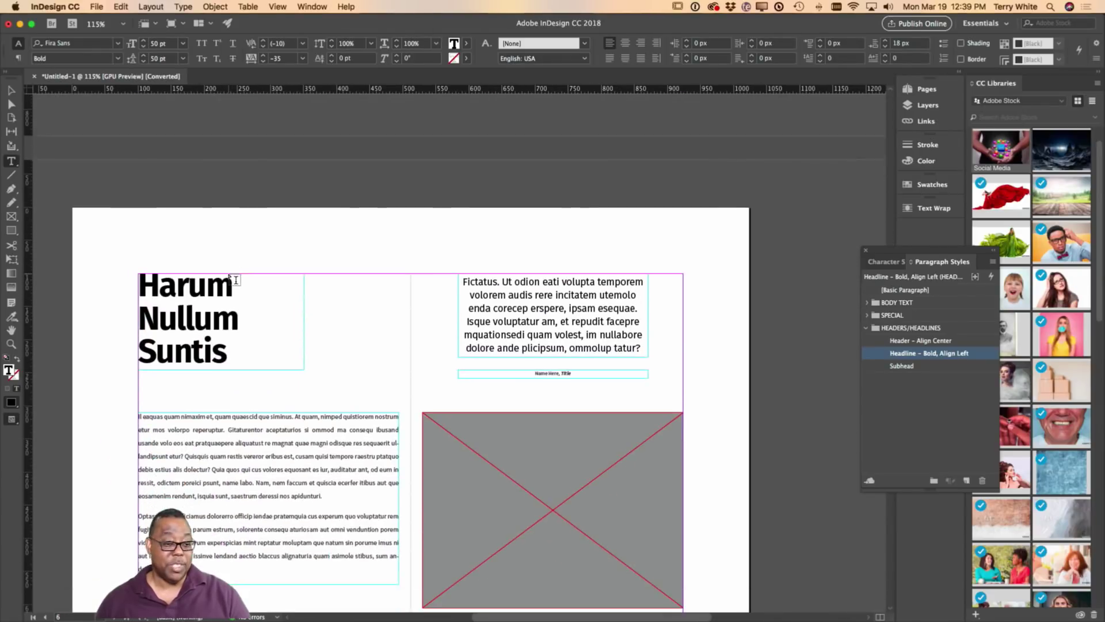
pyautogui.scroll(20, 236, 276)
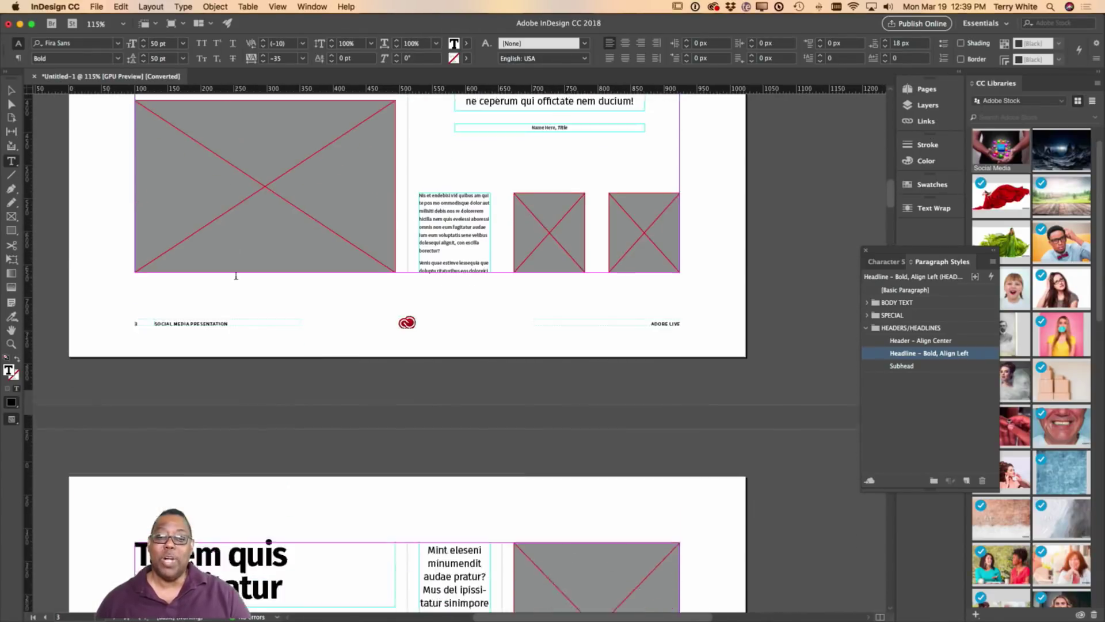
pyautogui.scroll(15, 236, 276)
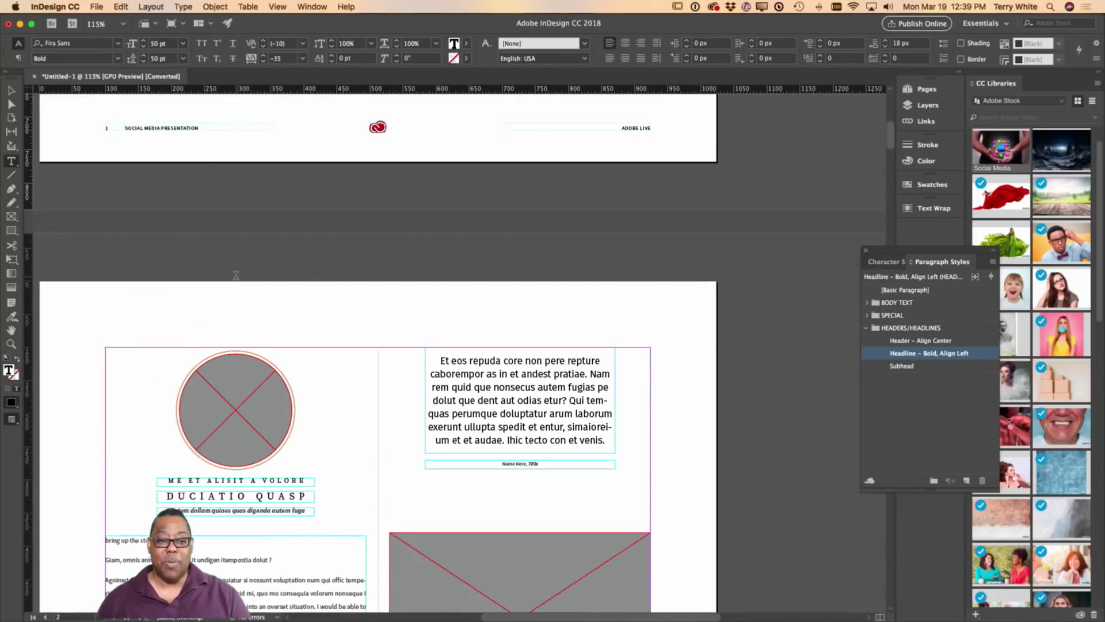
pyautogui.scroll(2, 237, 275)
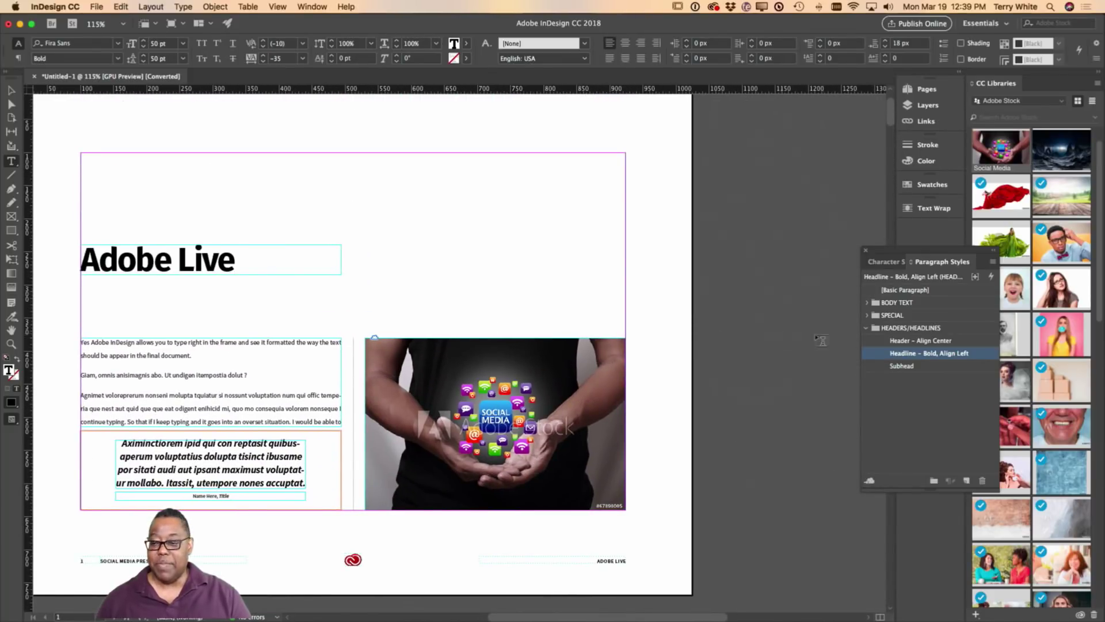
# Set the character color of the "Headline – Bold, Align Left" paragraph style to R=170 G=112 B=89 after previewing the other swatches
pyautogui.doubleClick(921, 354)
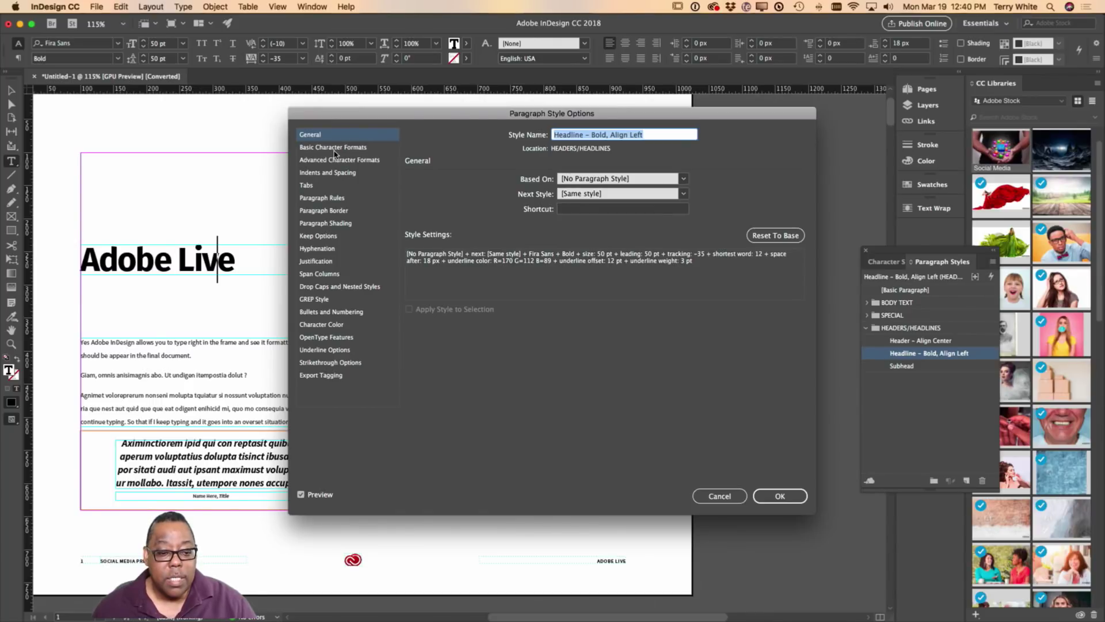
pyautogui.click(314, 327)
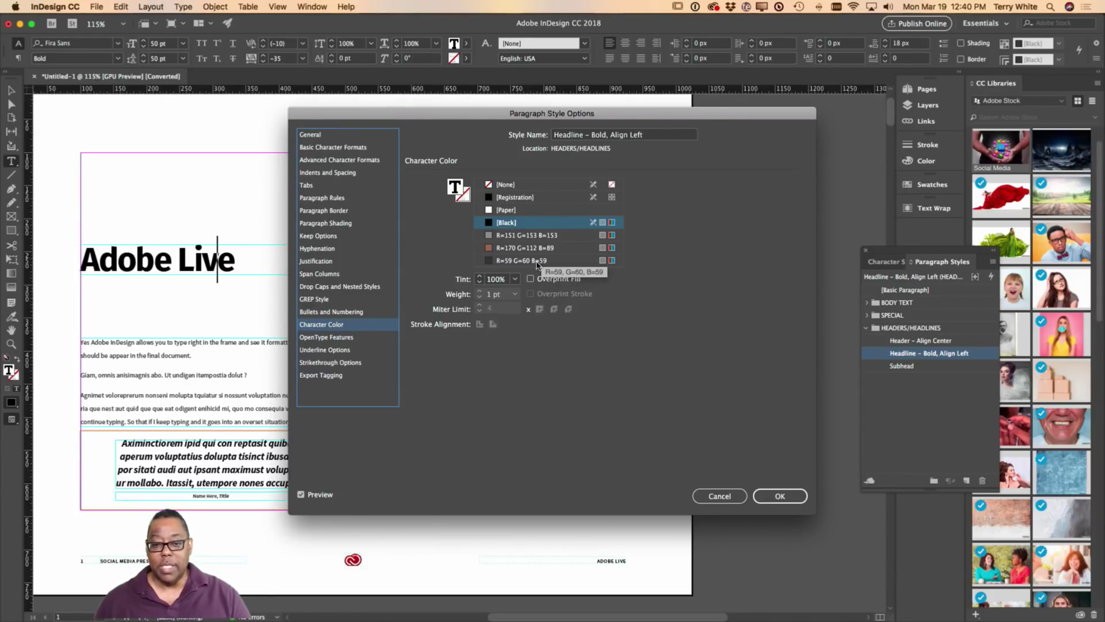
pyautogui.click(512, 250)
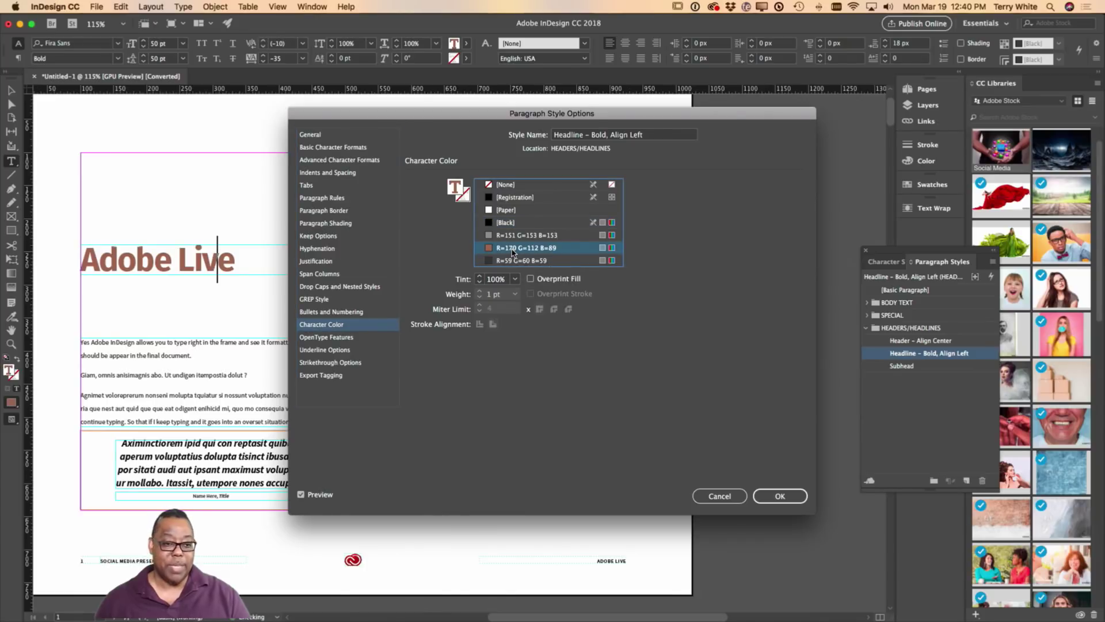
pyautogui.click(505, 261)
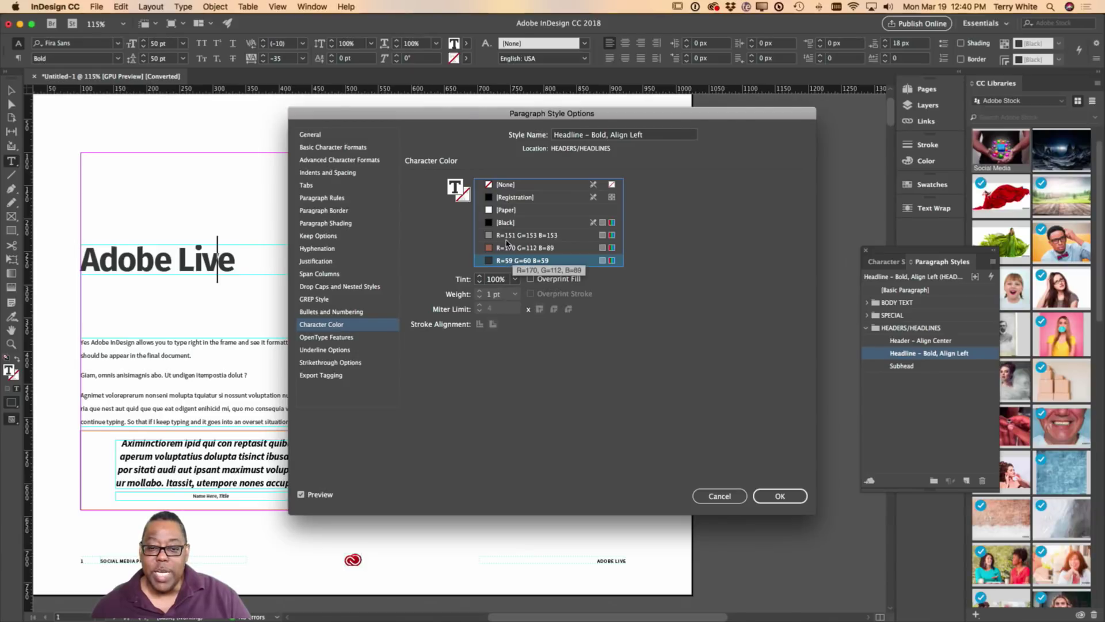
pyautogui.click(498, 237)
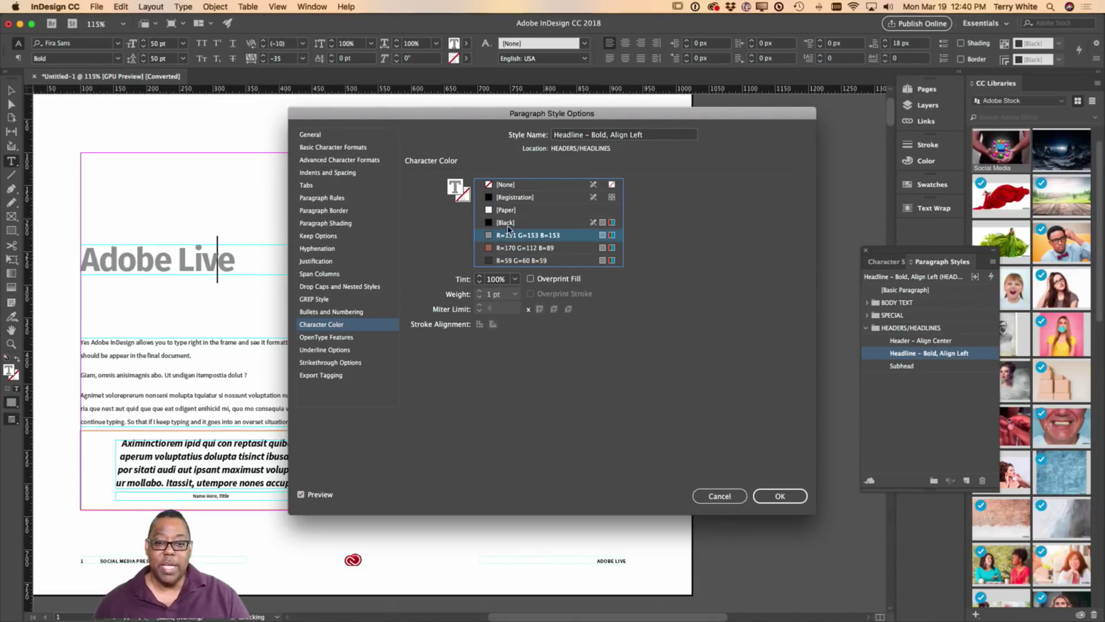
pyautogui.click(514, 249)
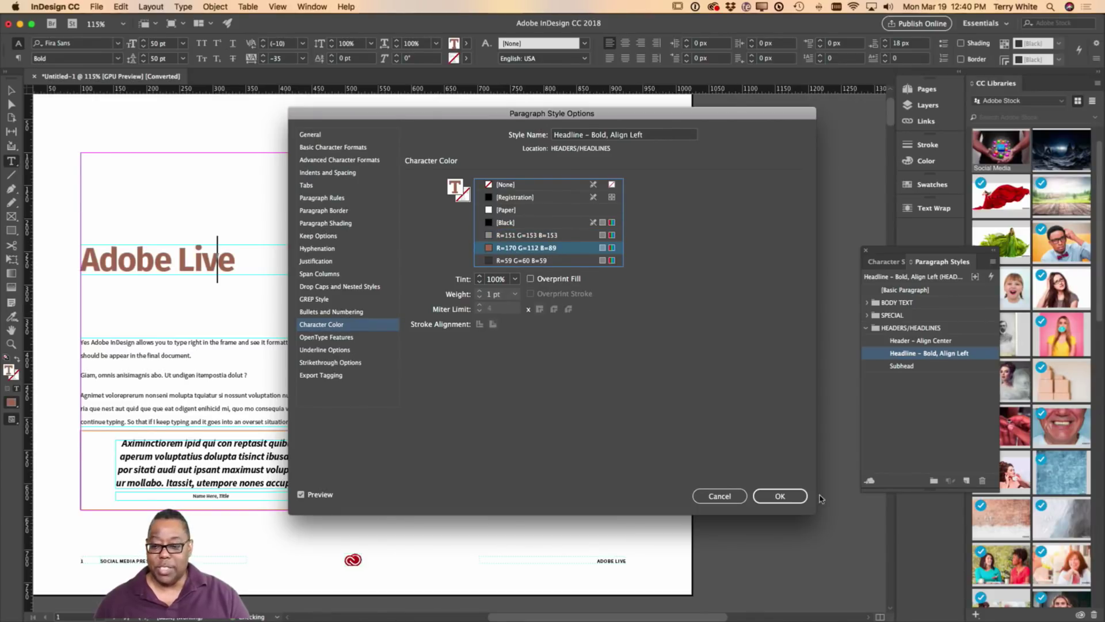
pyautogui.click(780, 497)
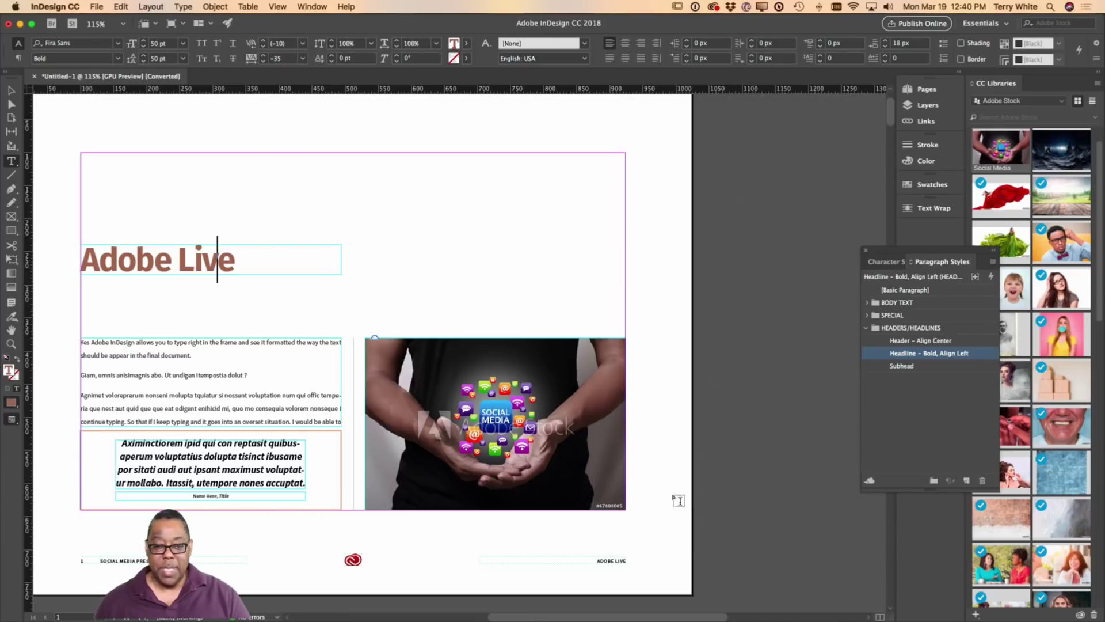
# Select part of the first body paragraph on page 6 and find its paragraph style in the BODY TEXT group
pyautogui.scroll(-10, 645, 445)
pyautogui.scroll(-20, 647, 446)
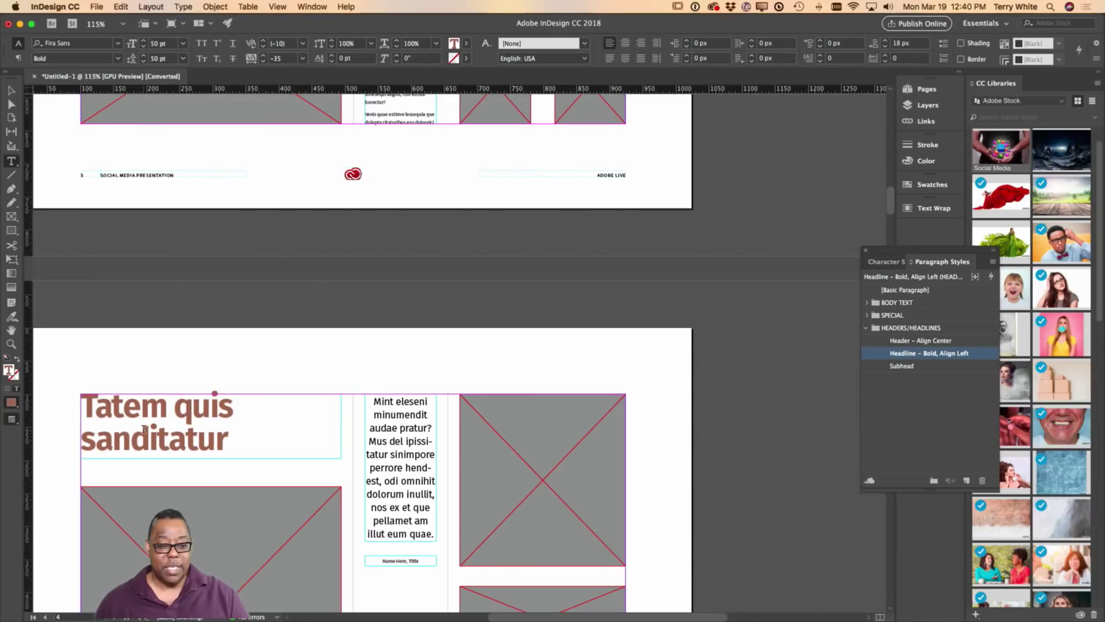
pyautogui.scroll(-20, 303, 427)
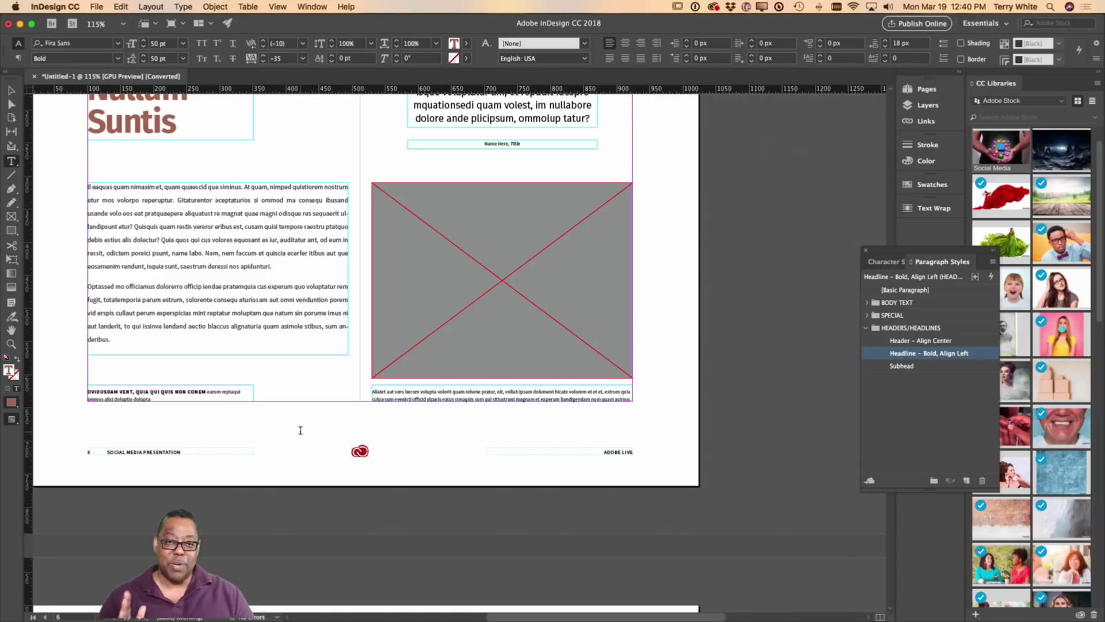
pyautogui.click(234, 258)
pyautogui.moveTo(244, 253); pyautogui.dragTo(268, 227)
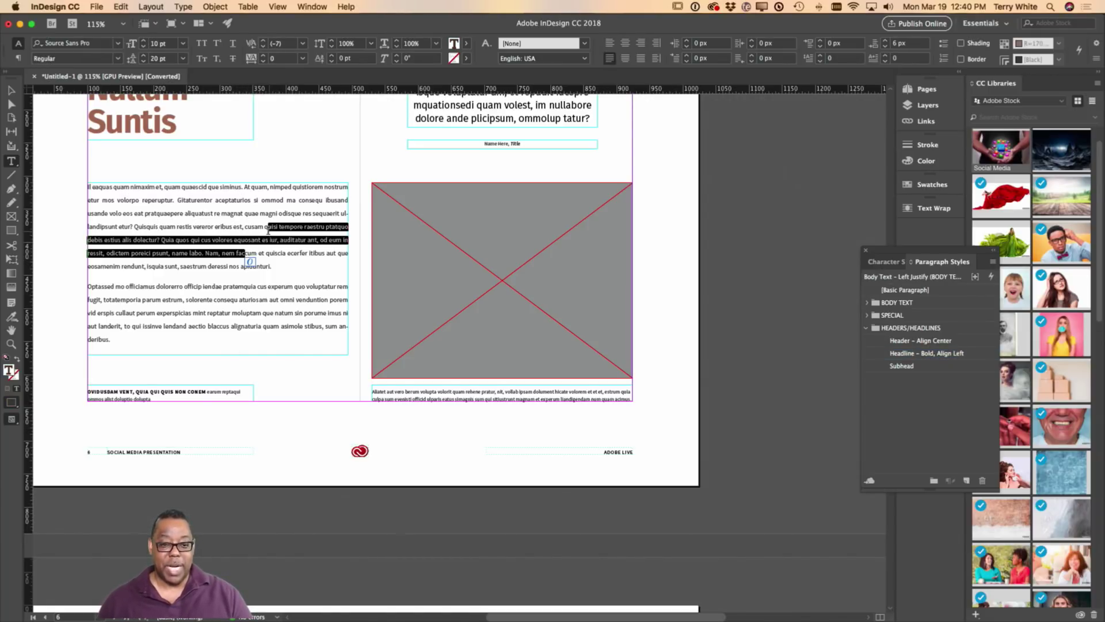
pyautogui.click(868, 328)
pyautogui.click(867, 303)
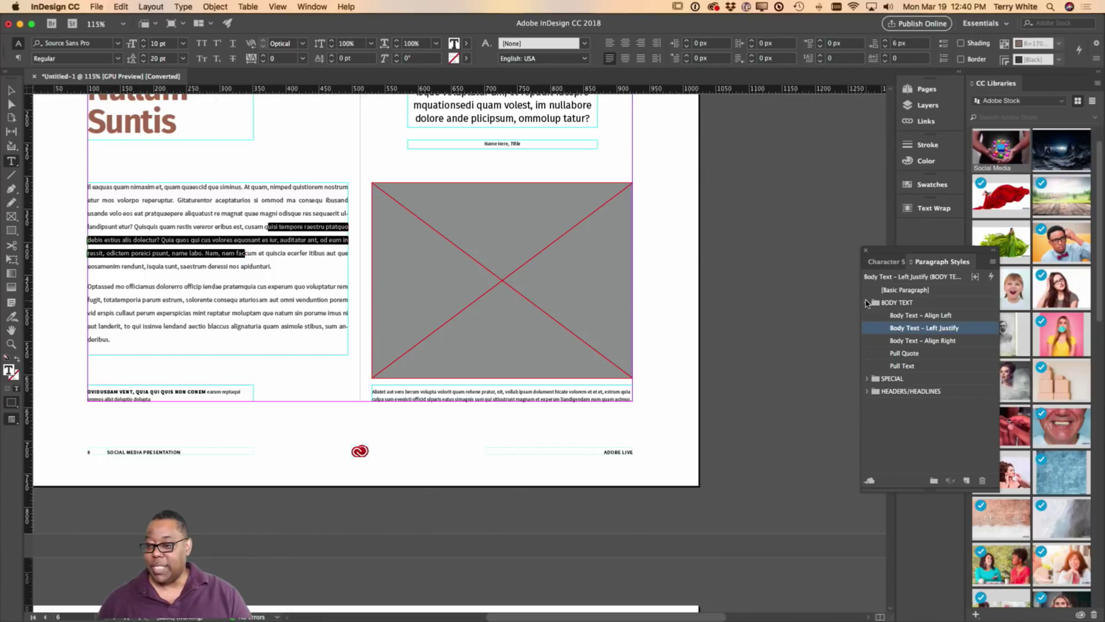
# Set the font family of the "Body Text – Left Justify" paragraph style to Effra
pyautogui.doubleClick(928, 330)
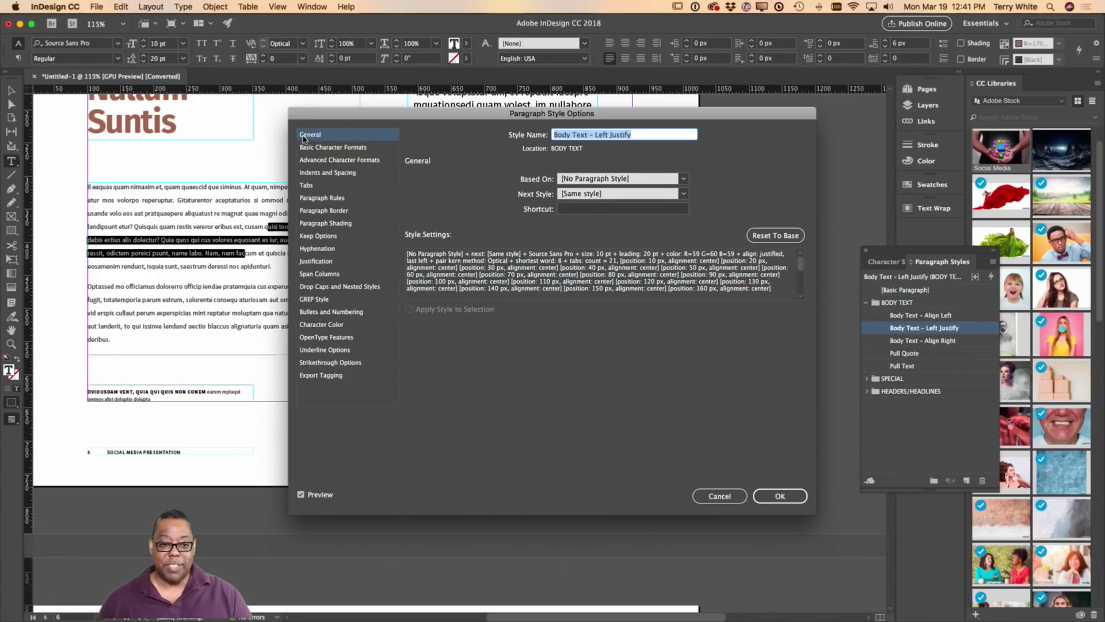
pyautogui.click(321, 149)
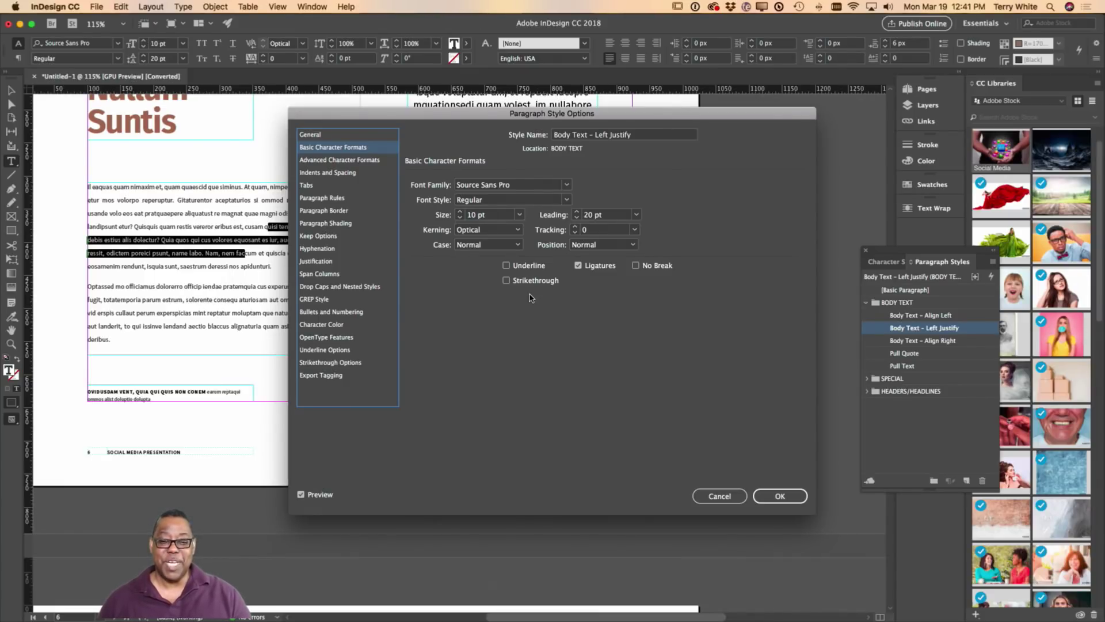
pyautogui.click(566, 187)
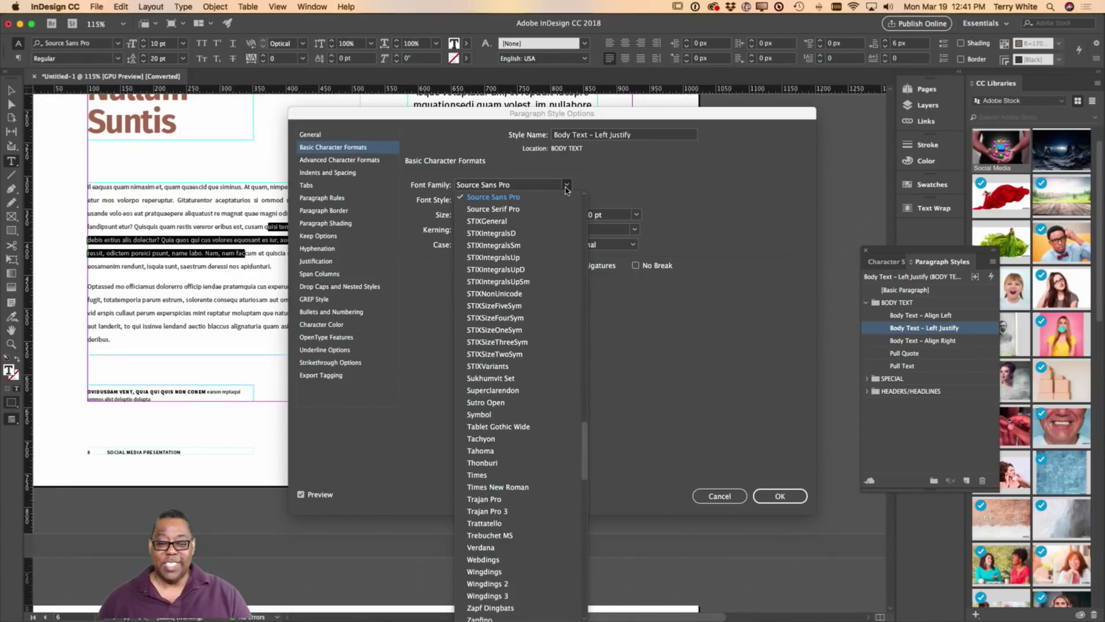
pyautogui.scroll(15, 550, 253)
pyautogui.scroll(-10, 550, 252)
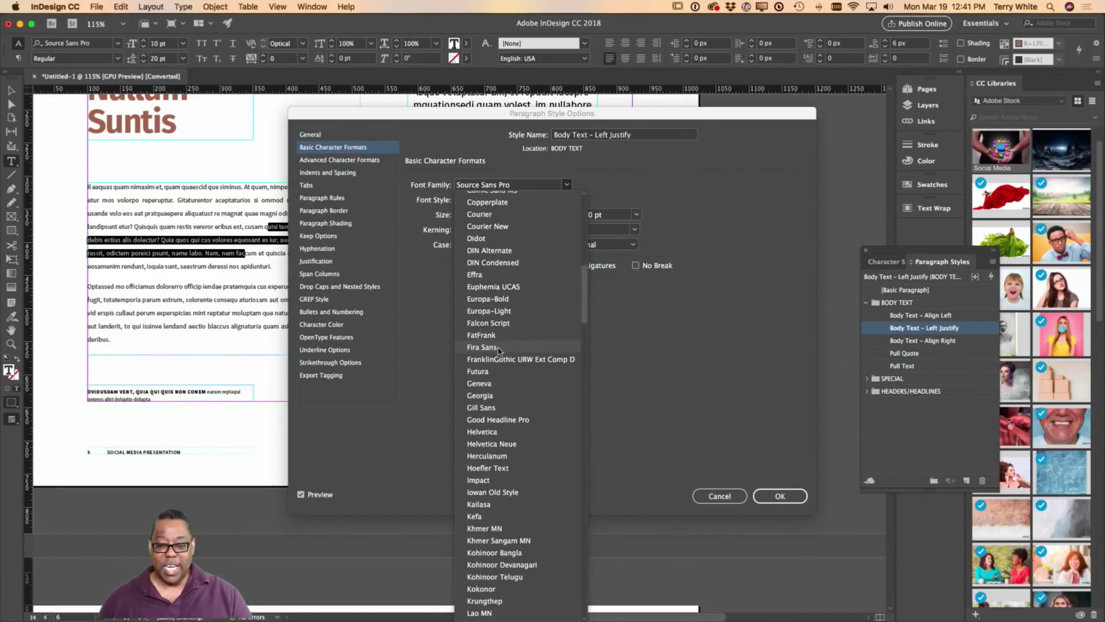
pyautogui.click(485, 276)
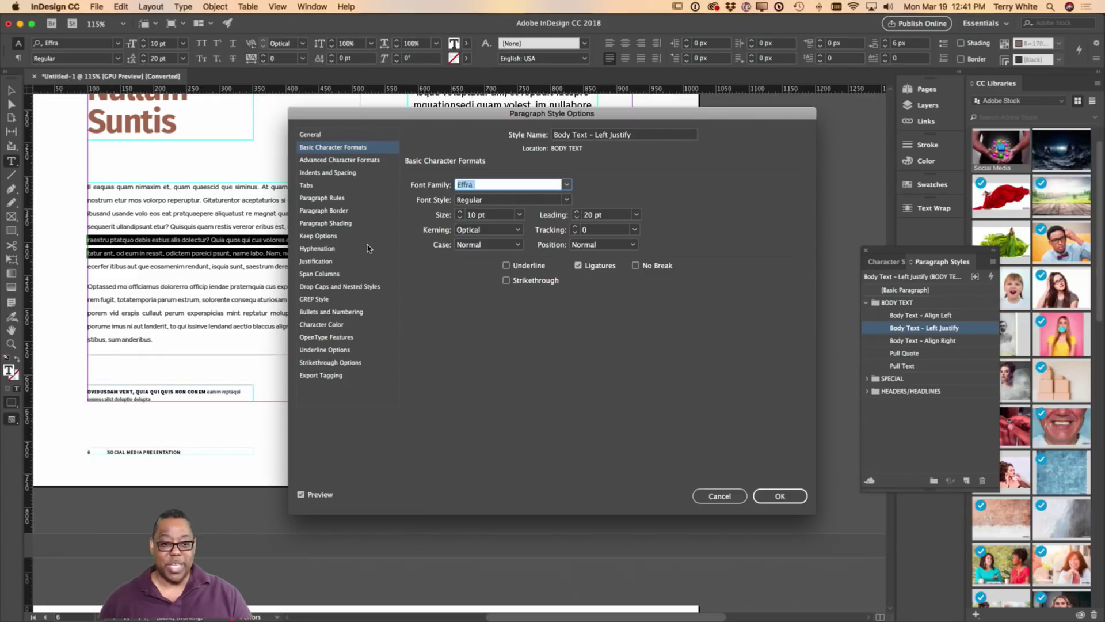
# Set the character color of the "Body Text – Left Justify" style to R=151 G=153 B=153 and apply the style changes
pyautogui.click(321, 324)
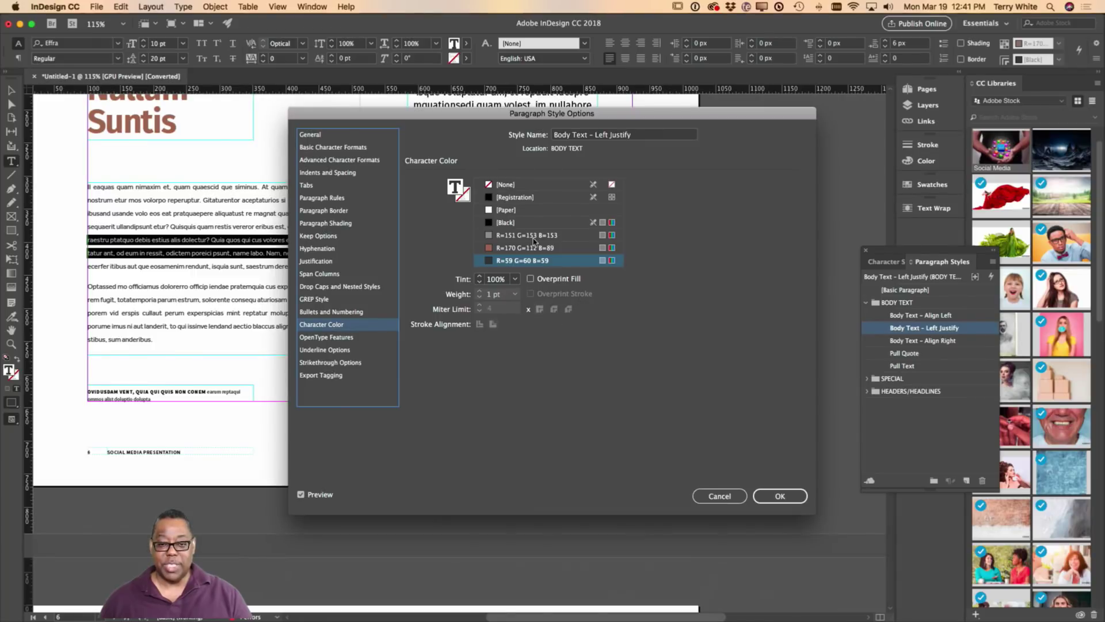
pyautogui.click(506, 235)
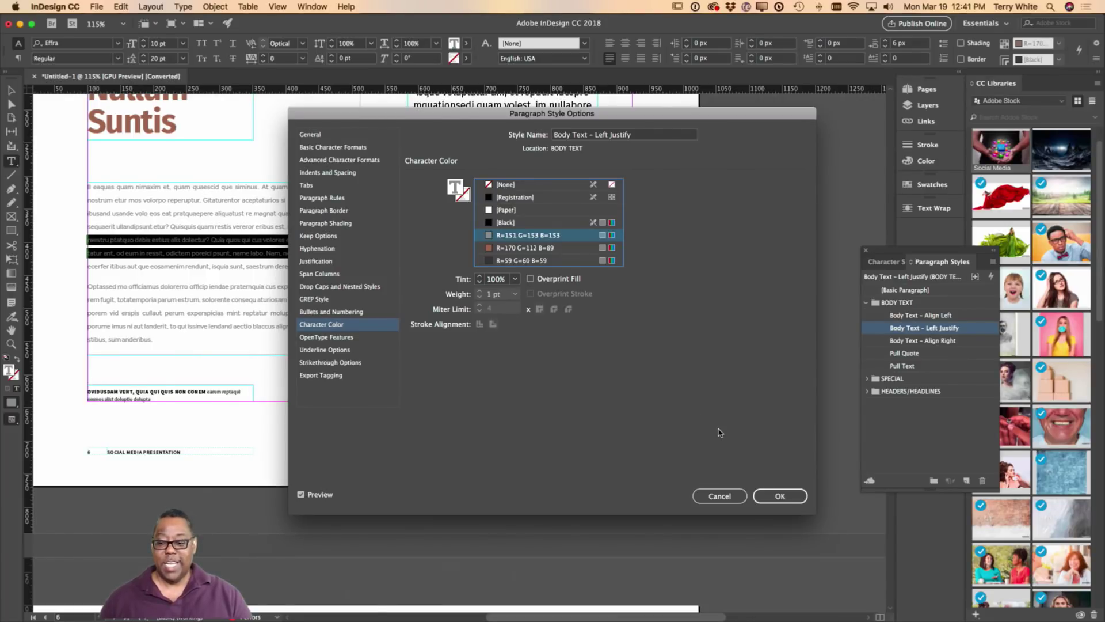
pyautogui.click(782, 497)
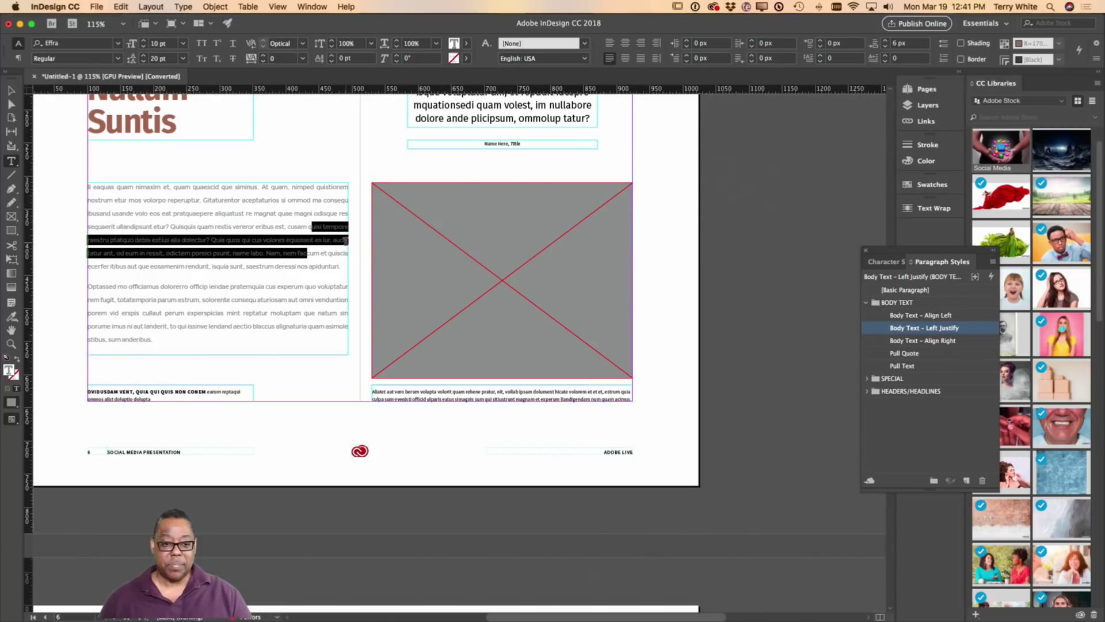
# Extract a color theme from the social media photo on page 1, add it to the swatches, and expand the Colorful_Theme group
pyautogui.click(323, 275)
pyautogui.scroll(20, 324, 274)
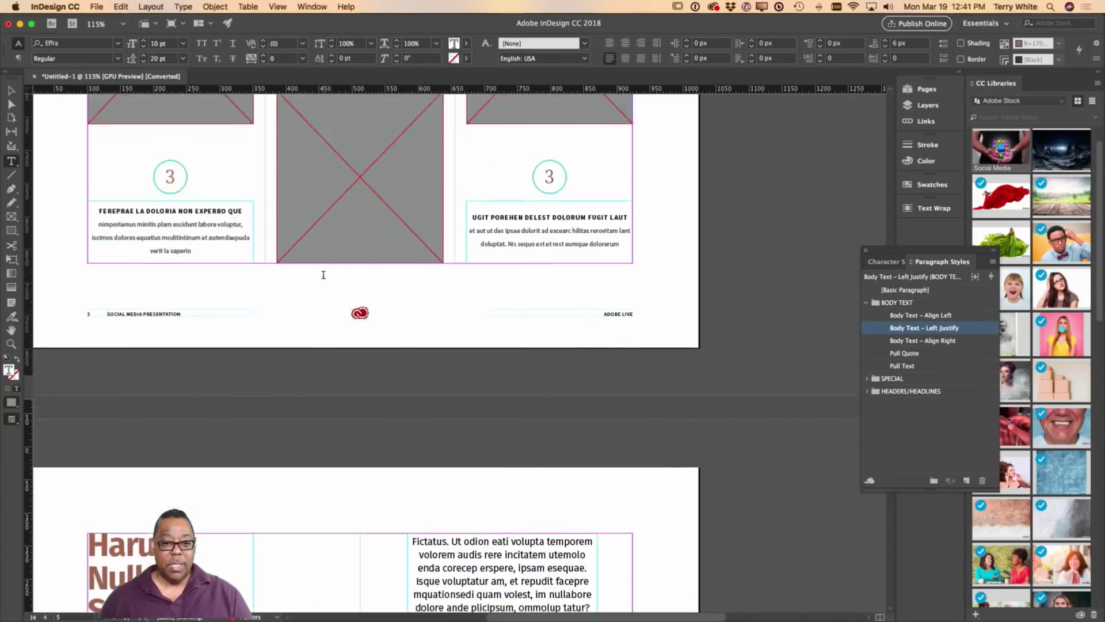
pyautogui.scroll(20, 324, 275)
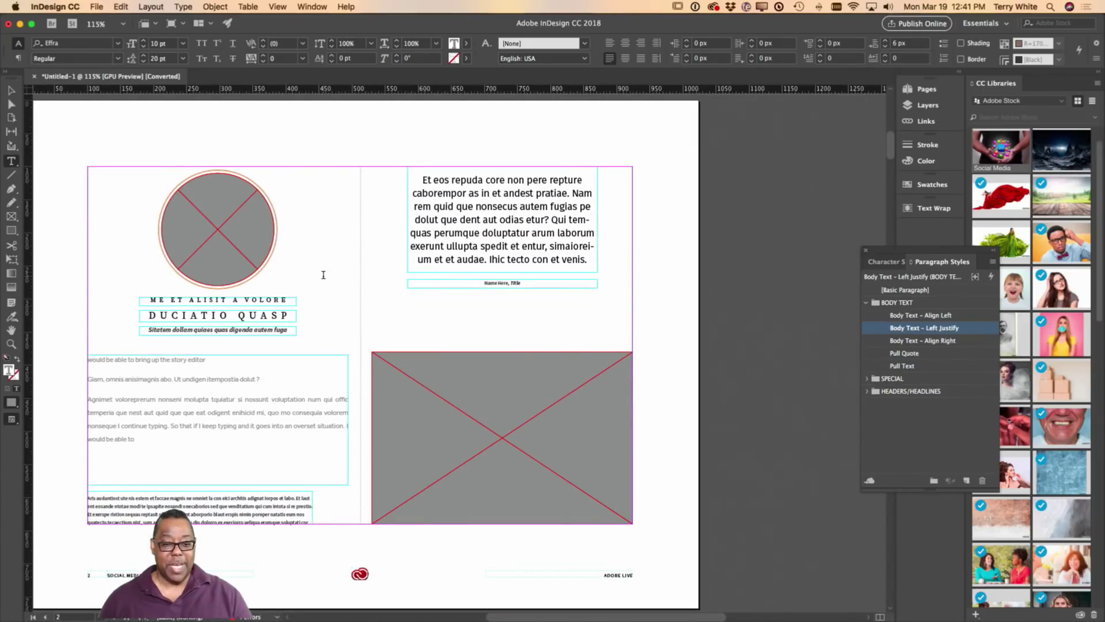
pyautogui.scroll(15, 324, 274)
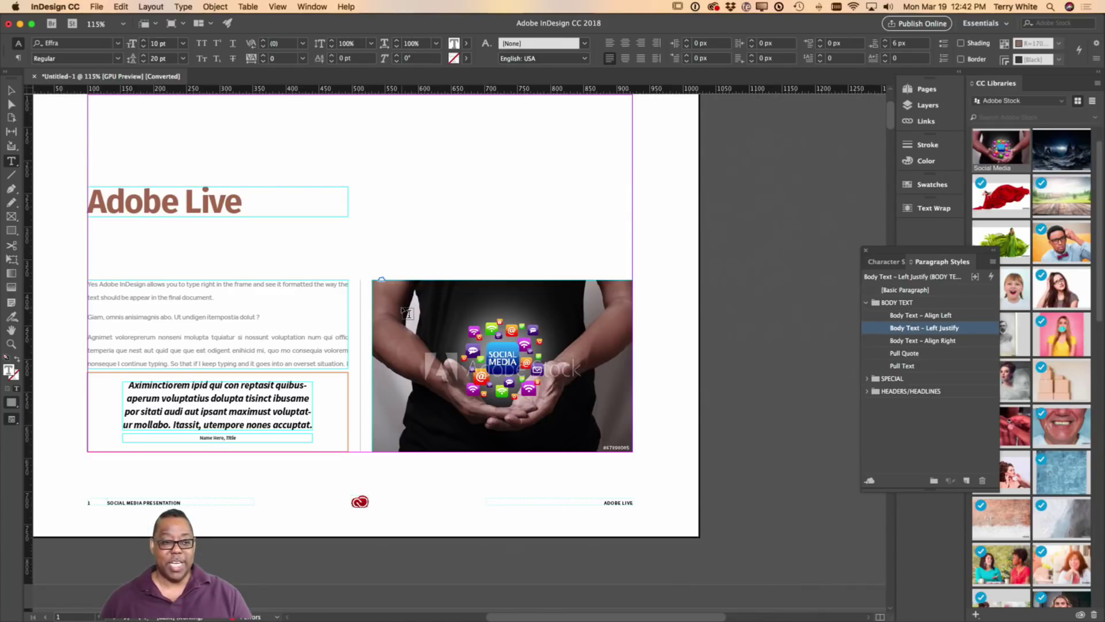
pyautogui.click(13, 318)
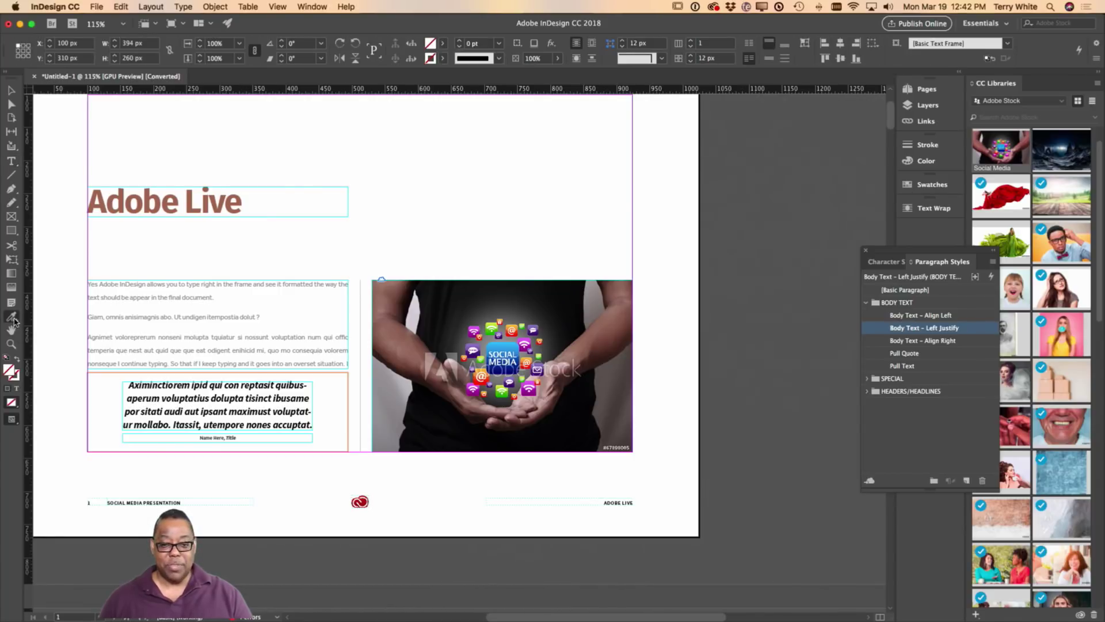
pyautogui.click(503, 307)
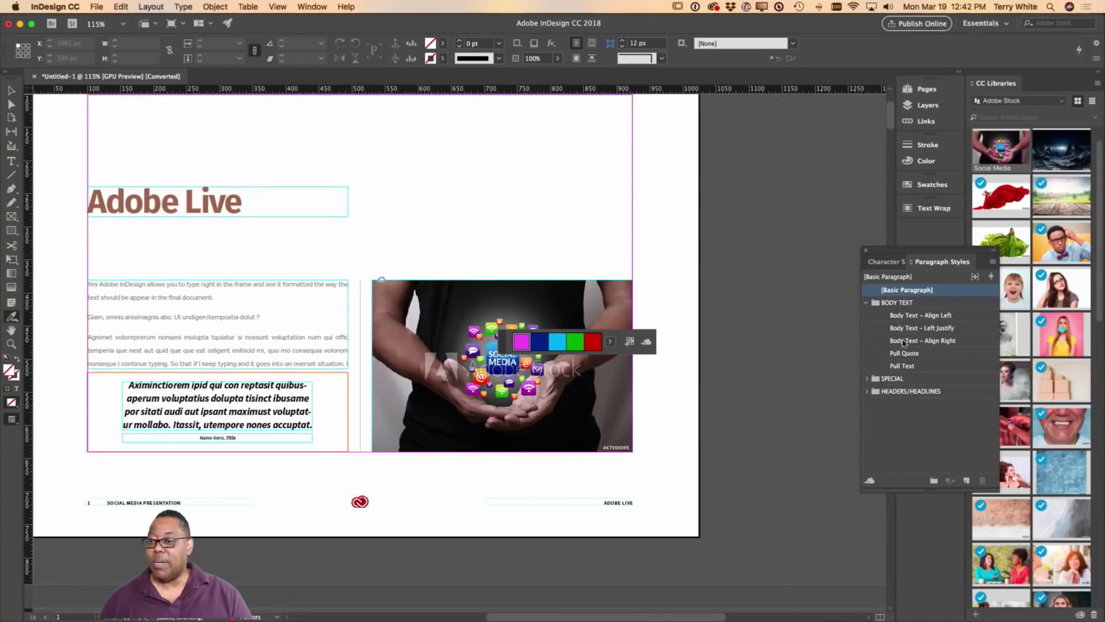
pyautogui.click(923, 185)
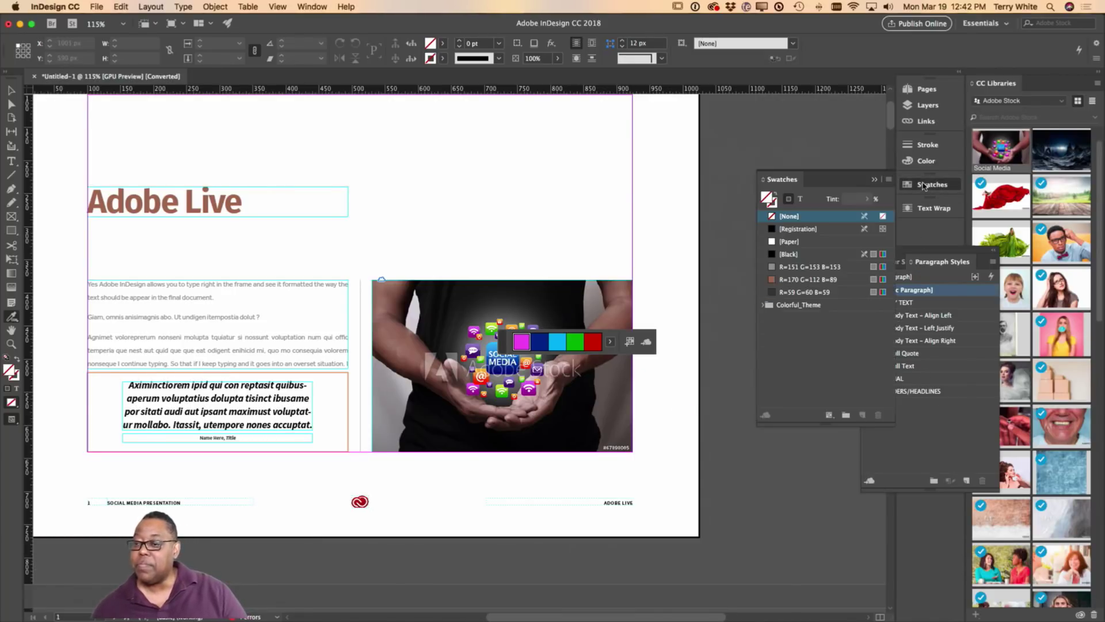
pyautogui.click(764, 307)
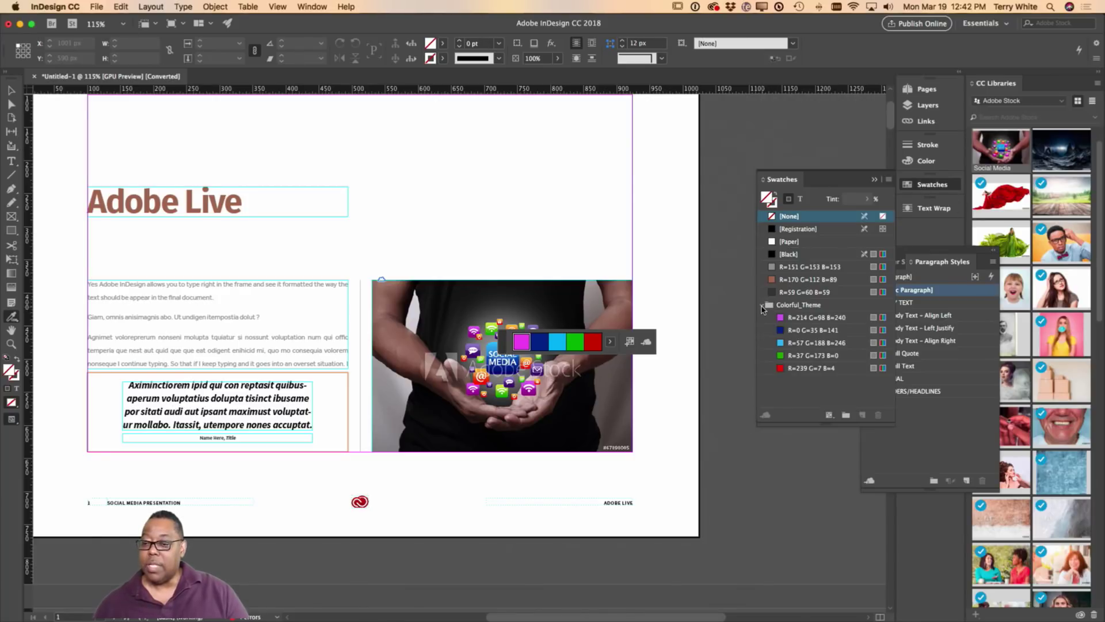
pyautogui.click(11, 91)
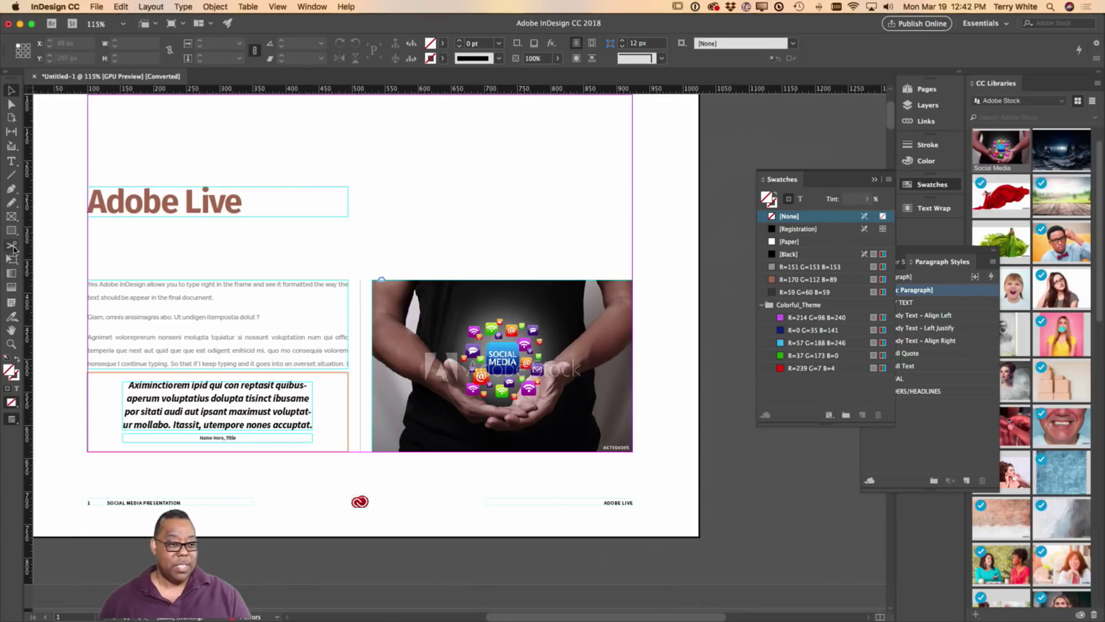
# Preview the blue, purple, green and red Colorful_Theme swatches on the [Basic Paragraph] style and set its character color to R=59 G=60 B=59
pyautogui.doubleClick(930, 291)
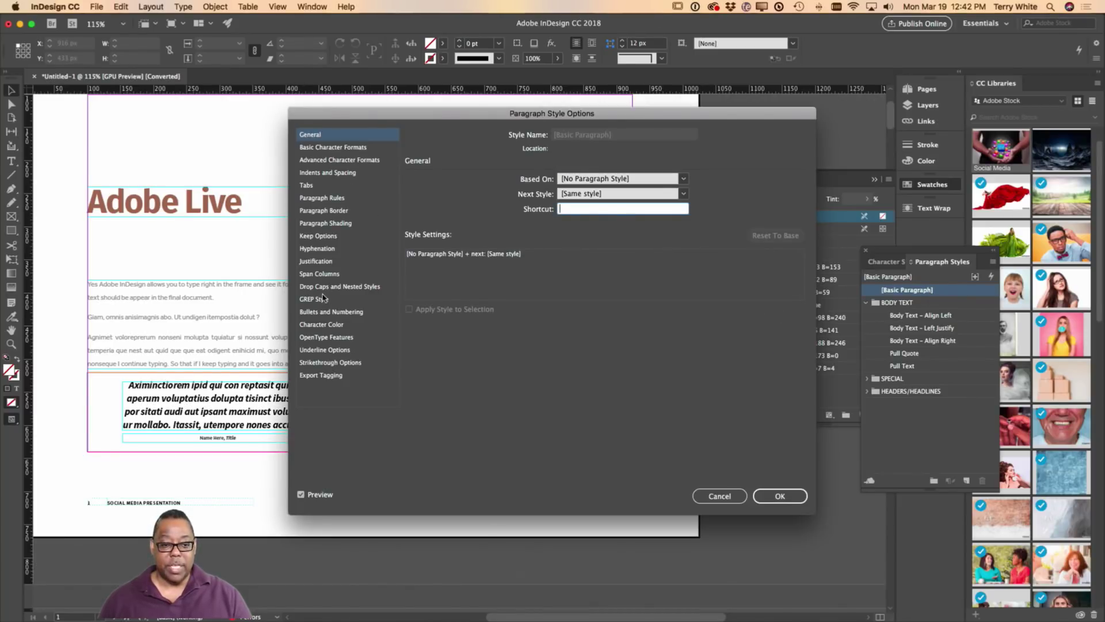
pyautogui.click(322, 325)
pyautogui.scroll(-5, 543, 251)
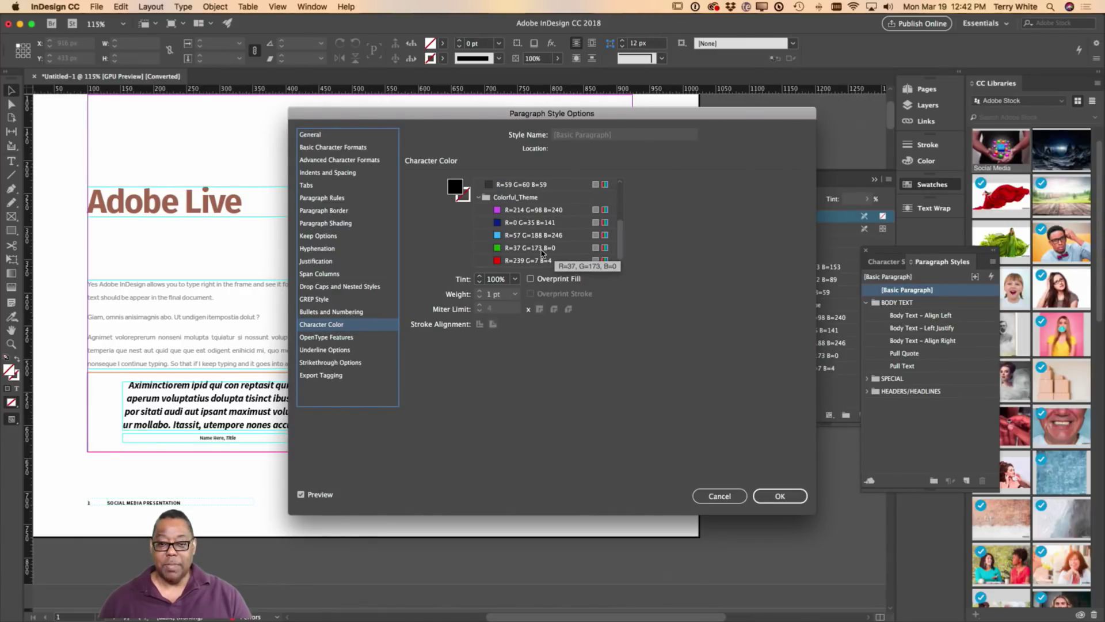
pyautogui.click(512, 225)
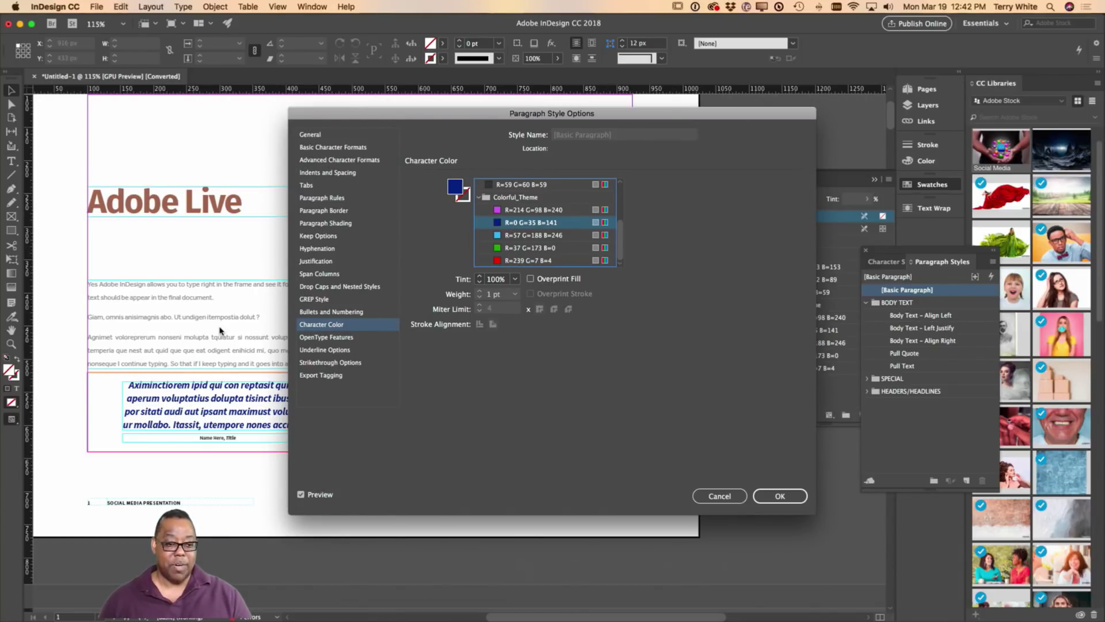
pyautogui.click(514, 211)
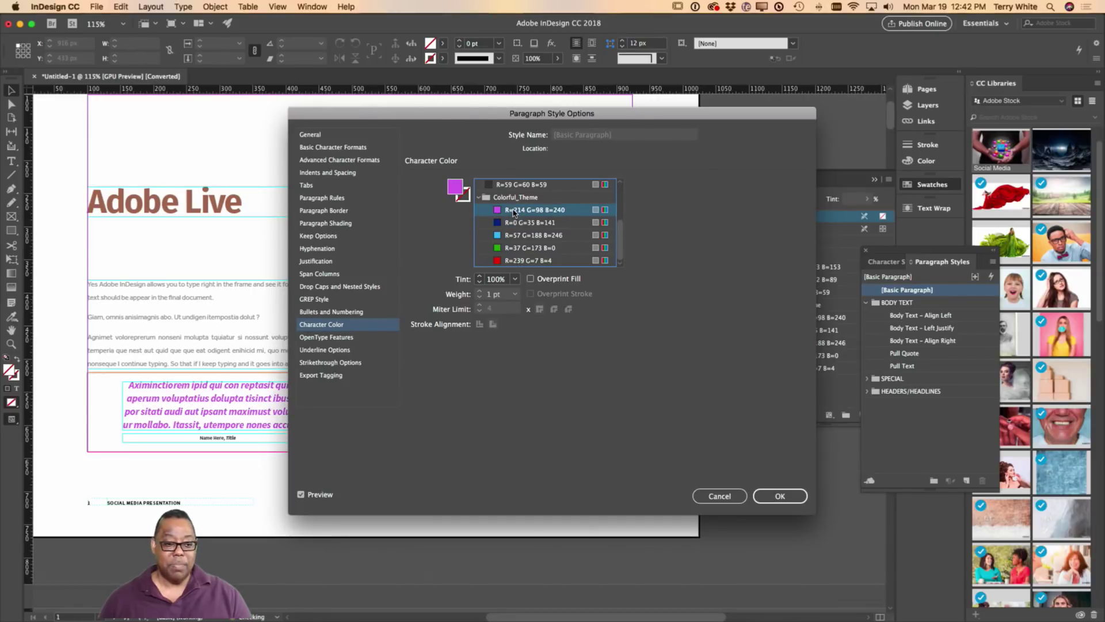
pyautogui.click(508, 250)
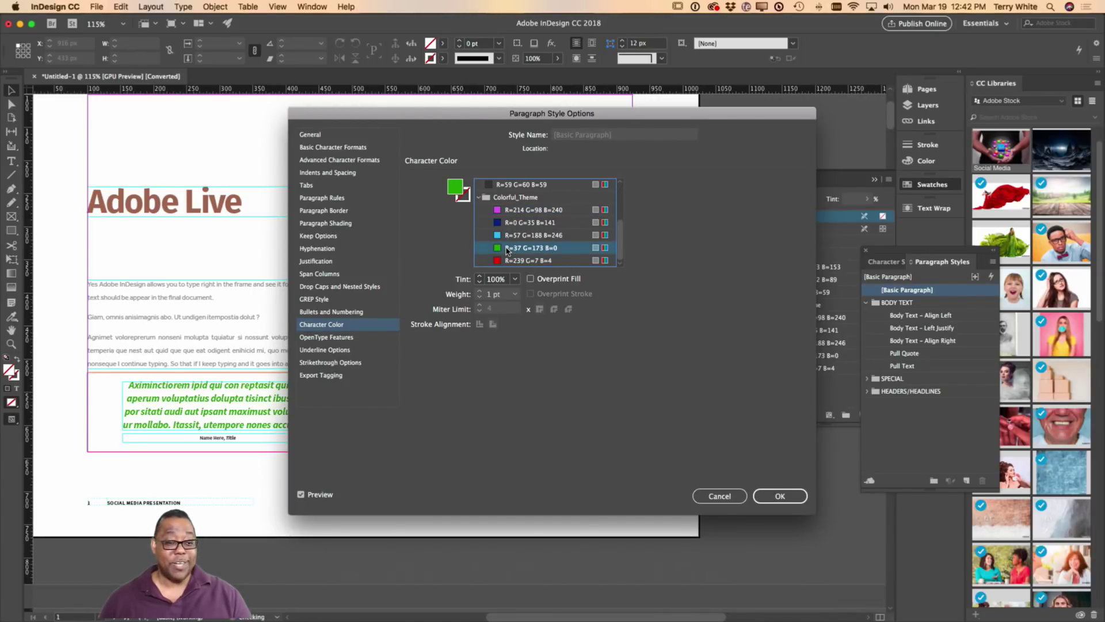
pyautogui.click(507, 261)
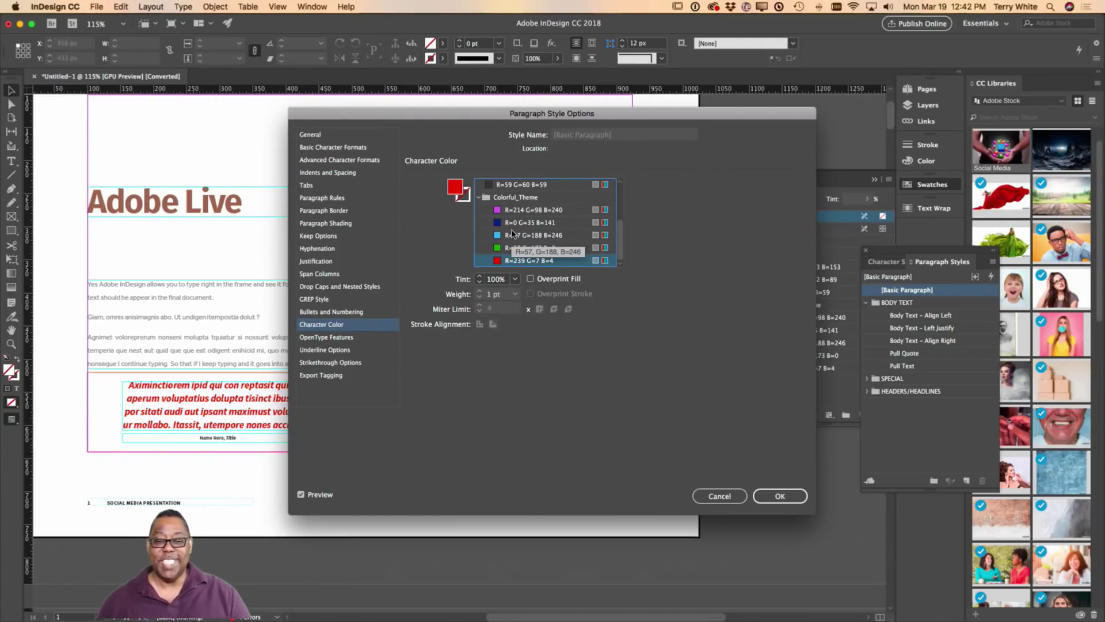
pyautogui.scroll(2, 513, 230)
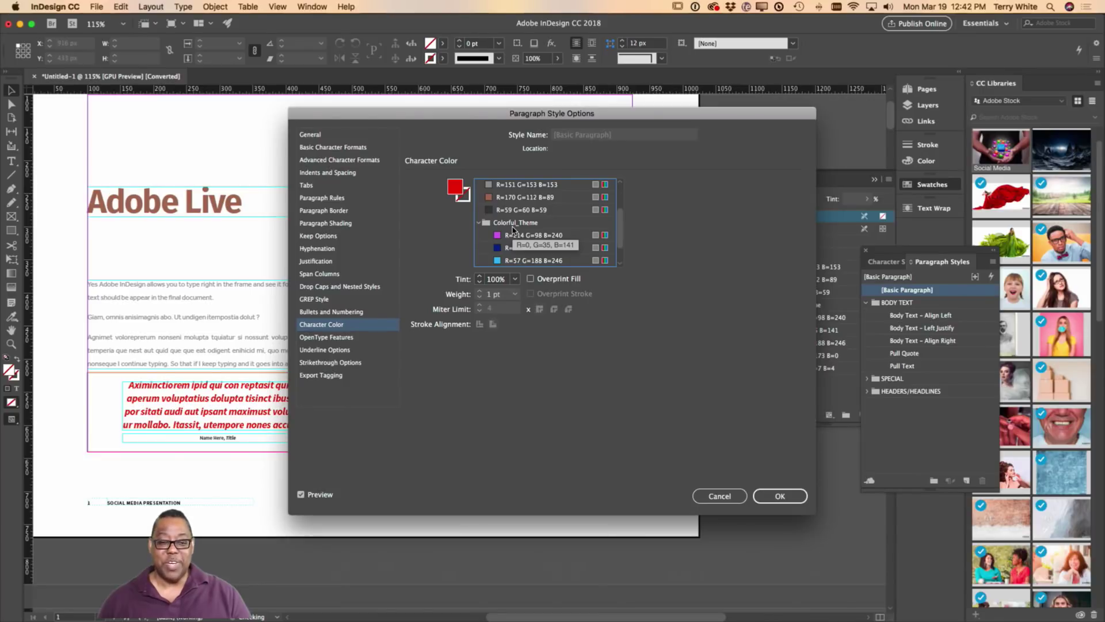
pyautogui.scroll(1, 512, 229)
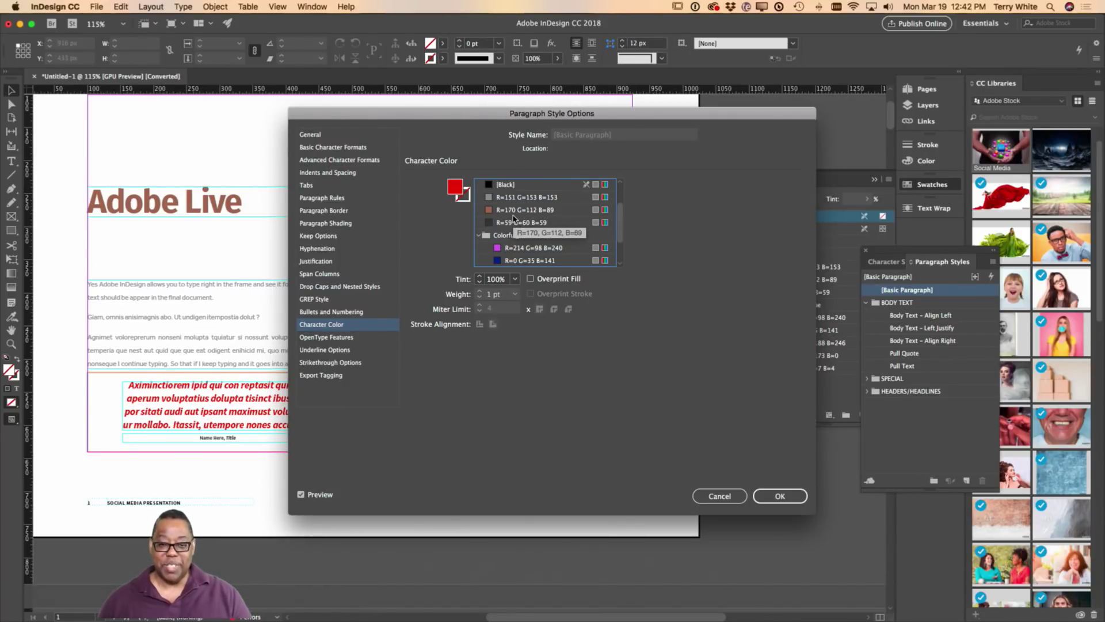
pyautogui.click(507, 223)
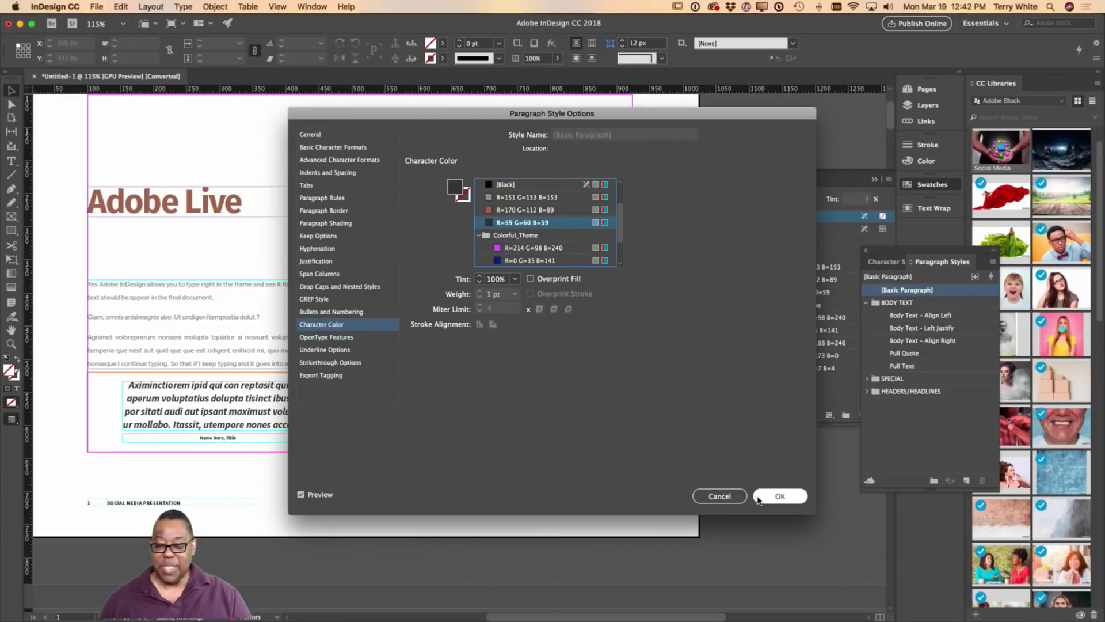
pyautogui.click(780, 495)
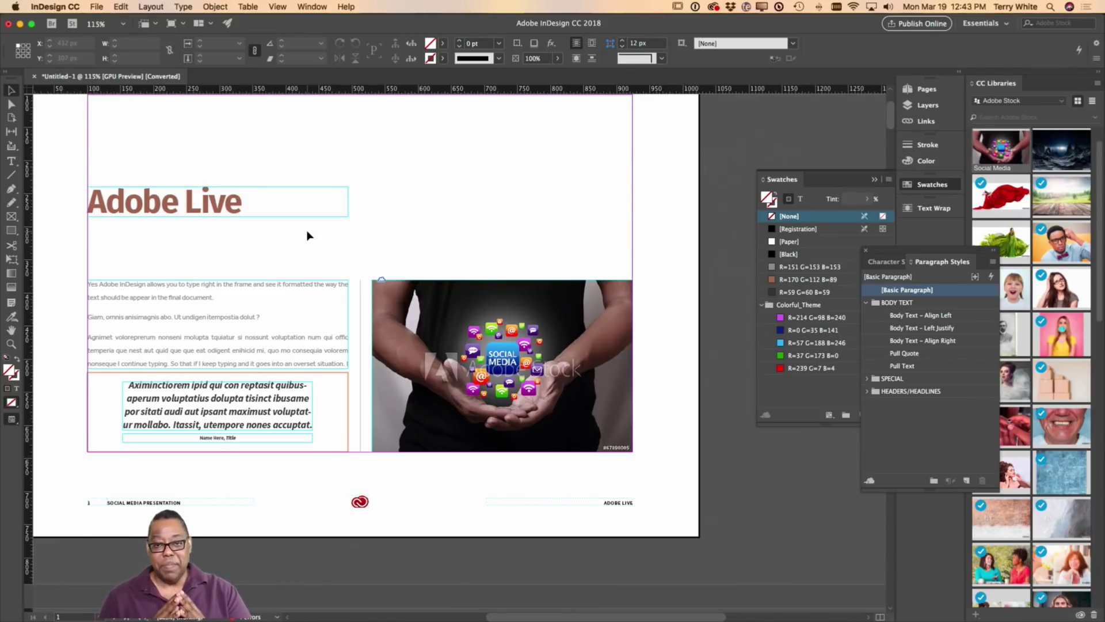
# Start saving the document under a new name and choose the Adobe Live folder in Creative Cloud Files as the destination
pyautogui.scroll(4, 313, 259)
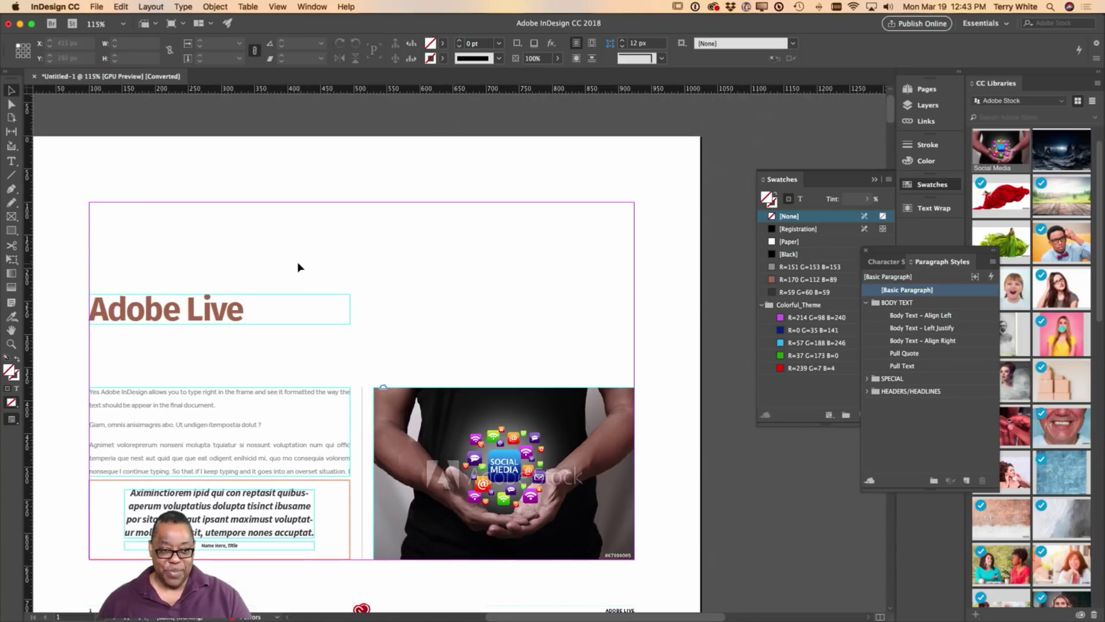
pyautogui.click(96, 7)
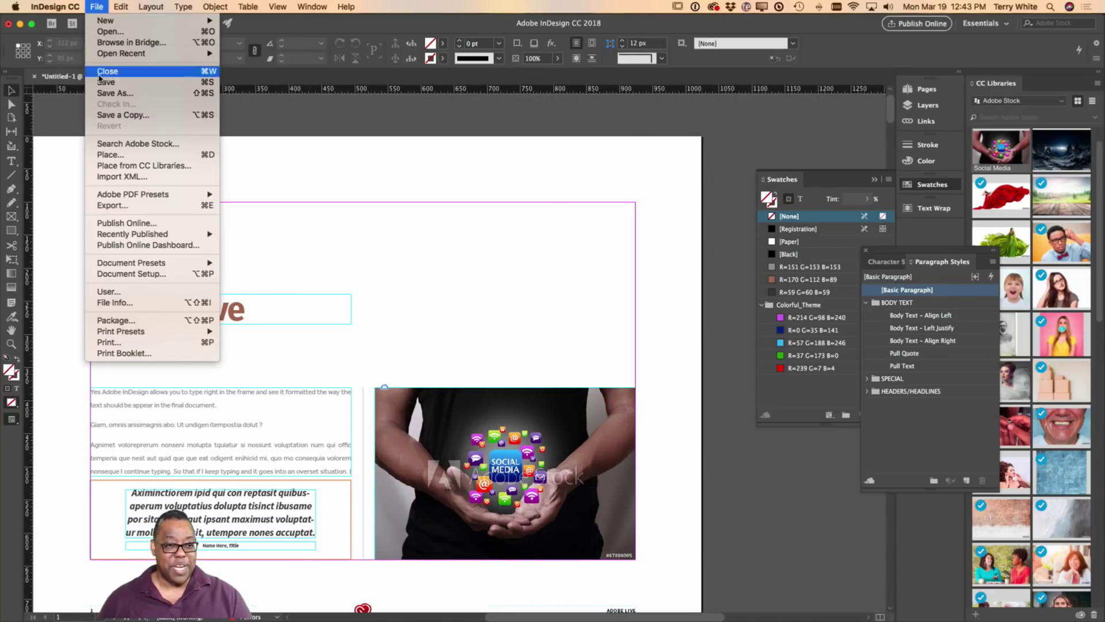
pyautogui.click(116, 93)
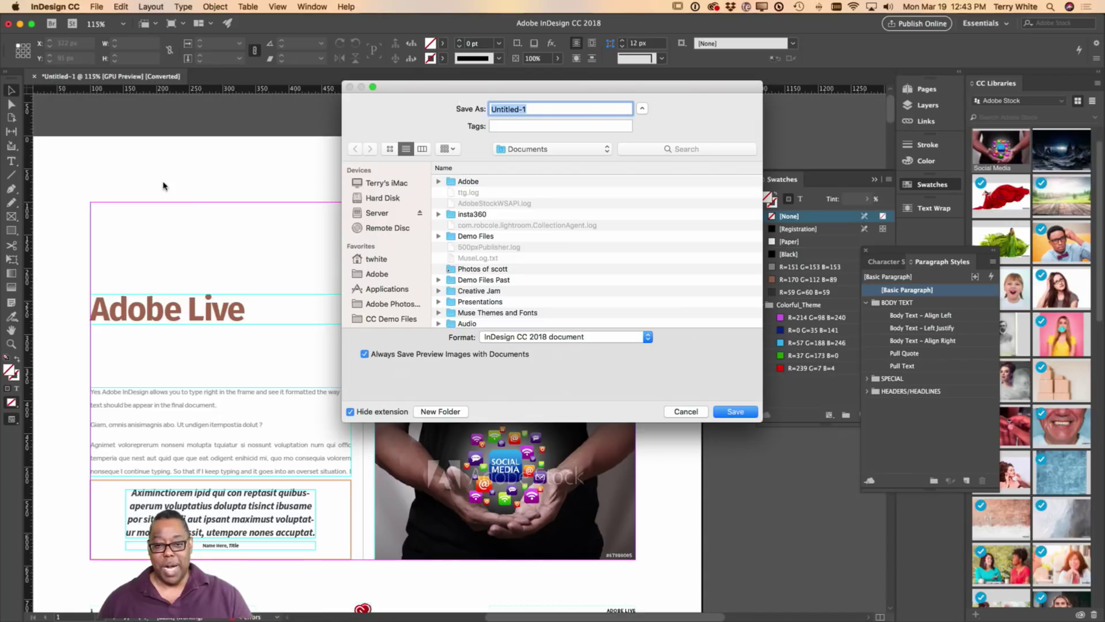
pyautogui.scroll(-1, 428, 253)
pyautogui.scroll(-5, 428, 254)
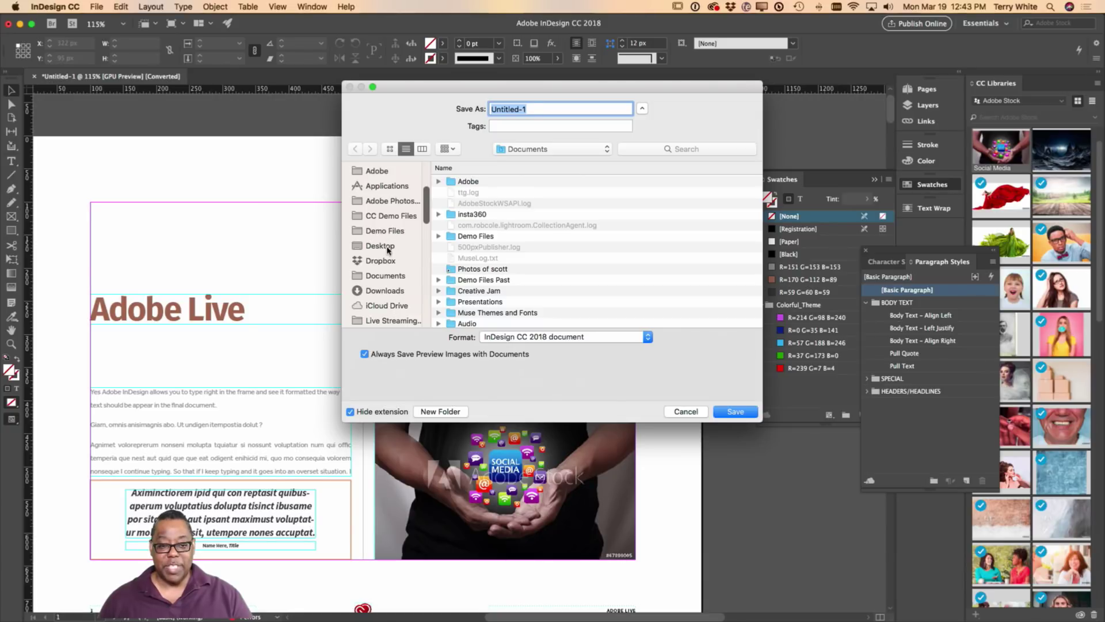
pyautogui.scroll(-10, 387, 268)
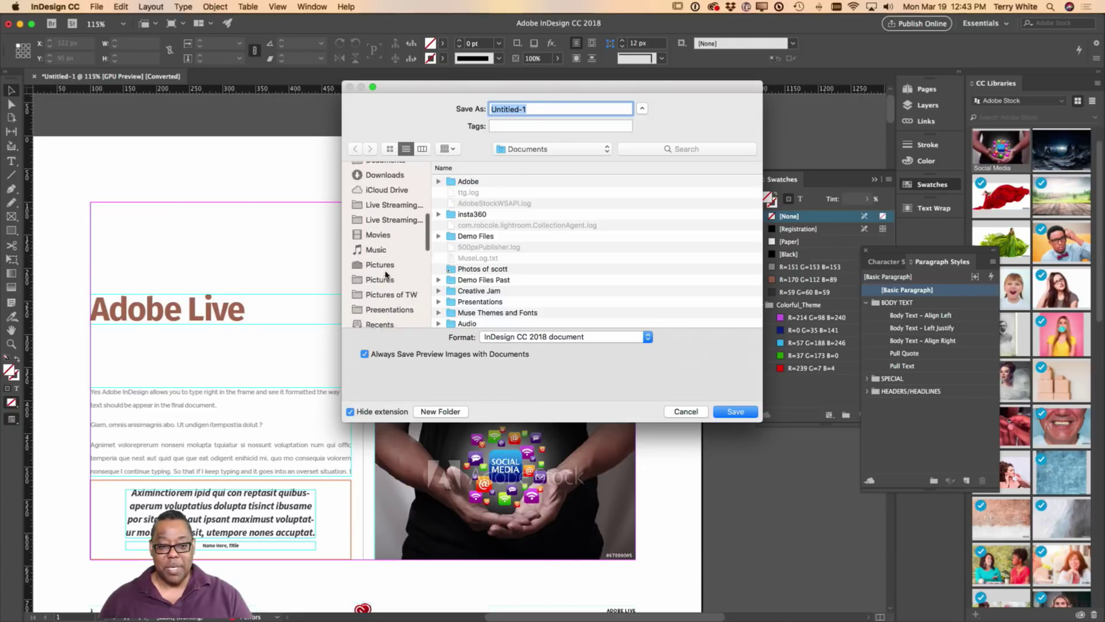
pyautogui.scroll(-5, 386, 274)
pyautogui.click(388, 228)
pyautogui.click(481, 206)
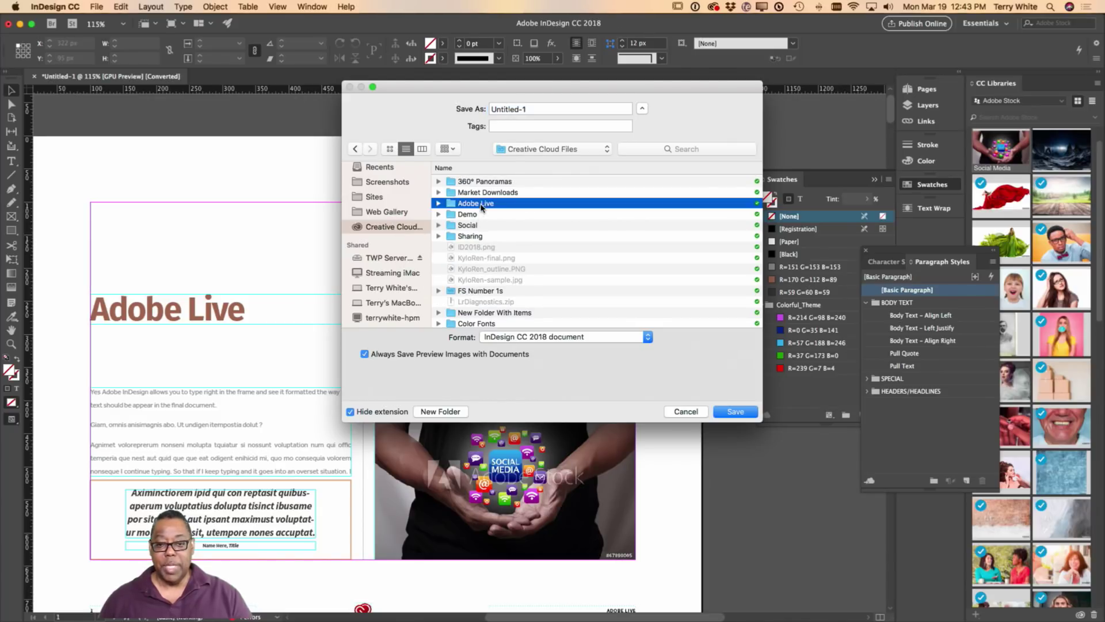
pyautogui.doubleClick(481, 206)
# Name the file IntrotoID-PublishOnline and save it as an InDesign CC 2018 document
pyautogui.click(535, 108)
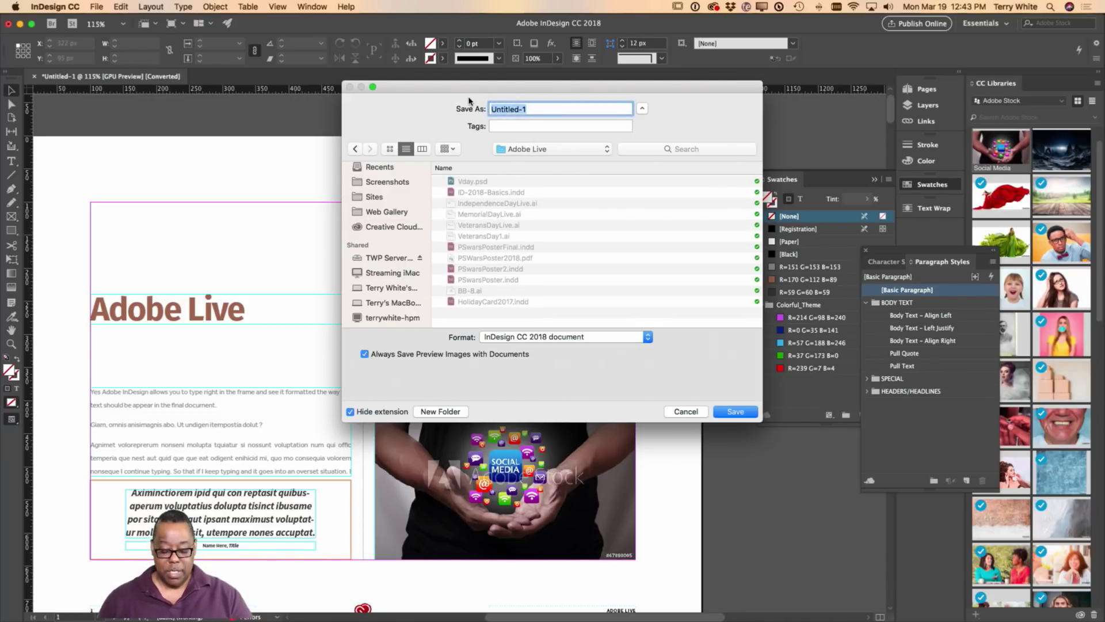
pyautogui.write('It')
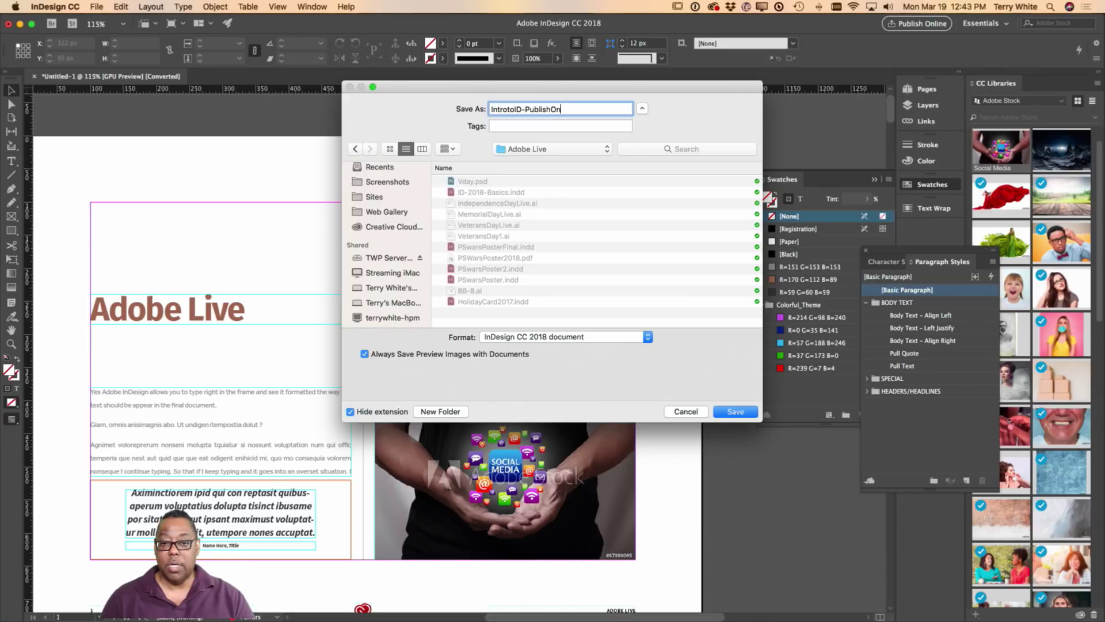
pyautogui.write('e')
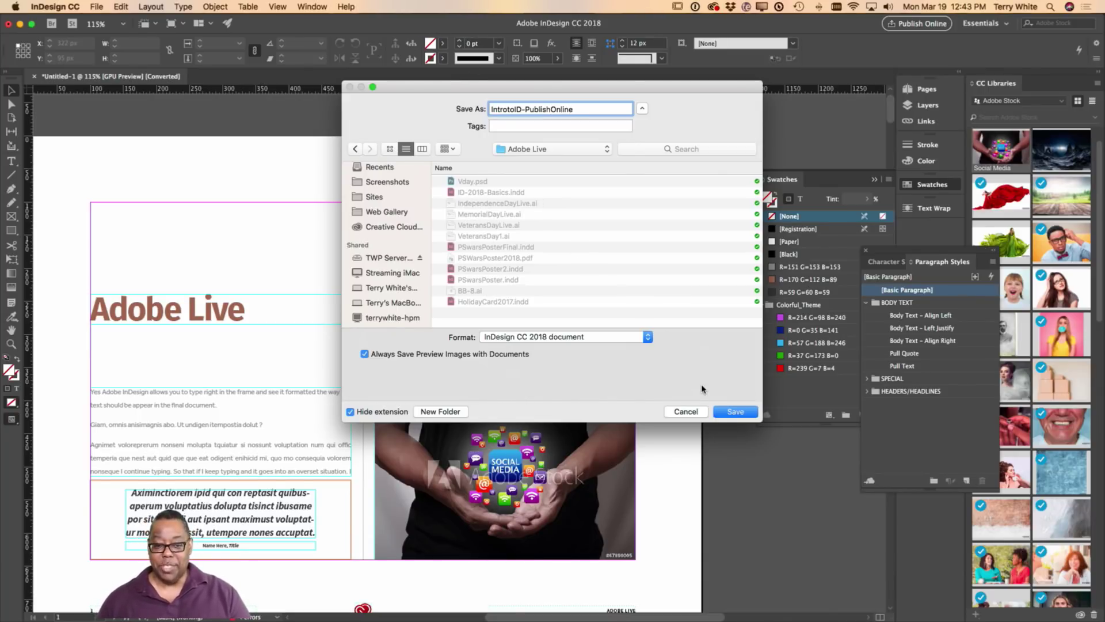
pyautogui.click(745, 414)
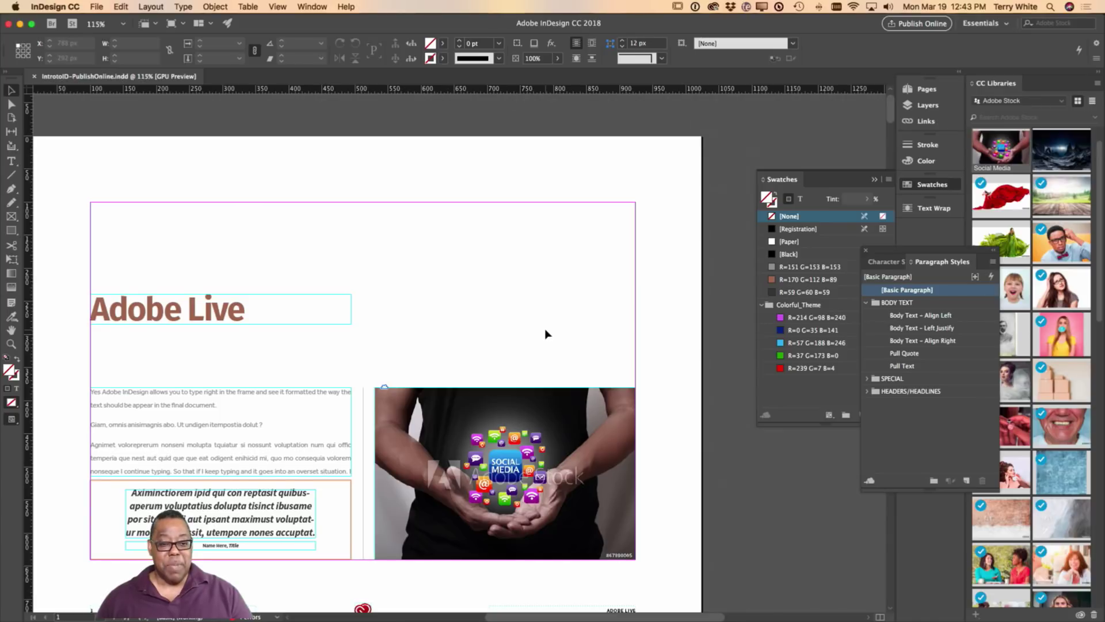
# Go to page 2 with its empty picture frames and close the floating Paragraph Styles panel
pyautogui.scroll(-20, 546, 331)
pyautogui.scroll(10, 546, 333)
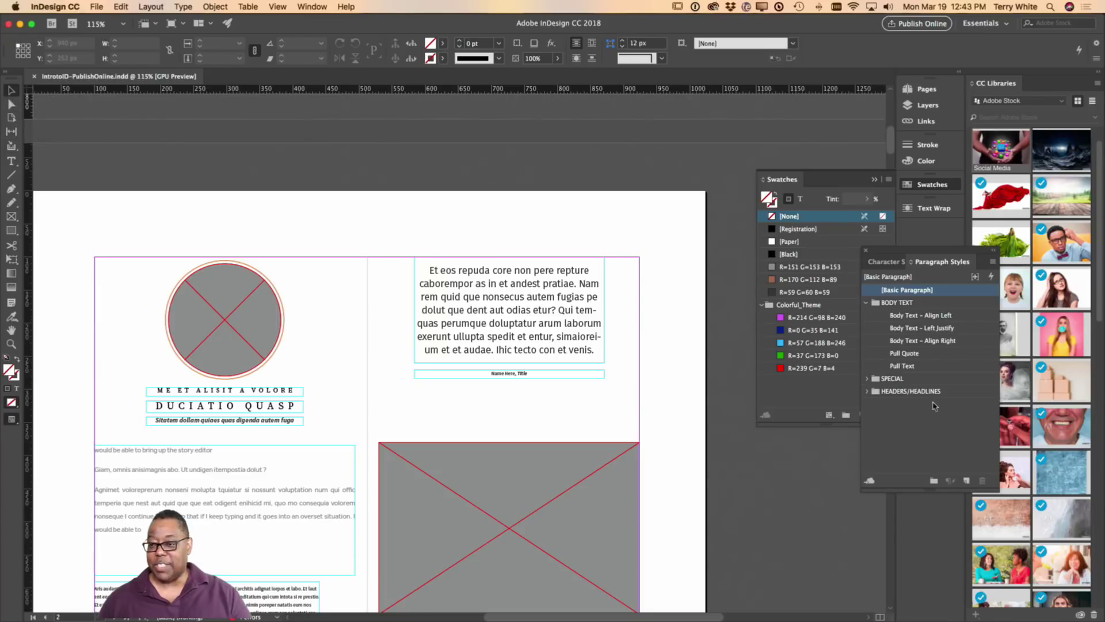
pyautogui.click(867, 253)
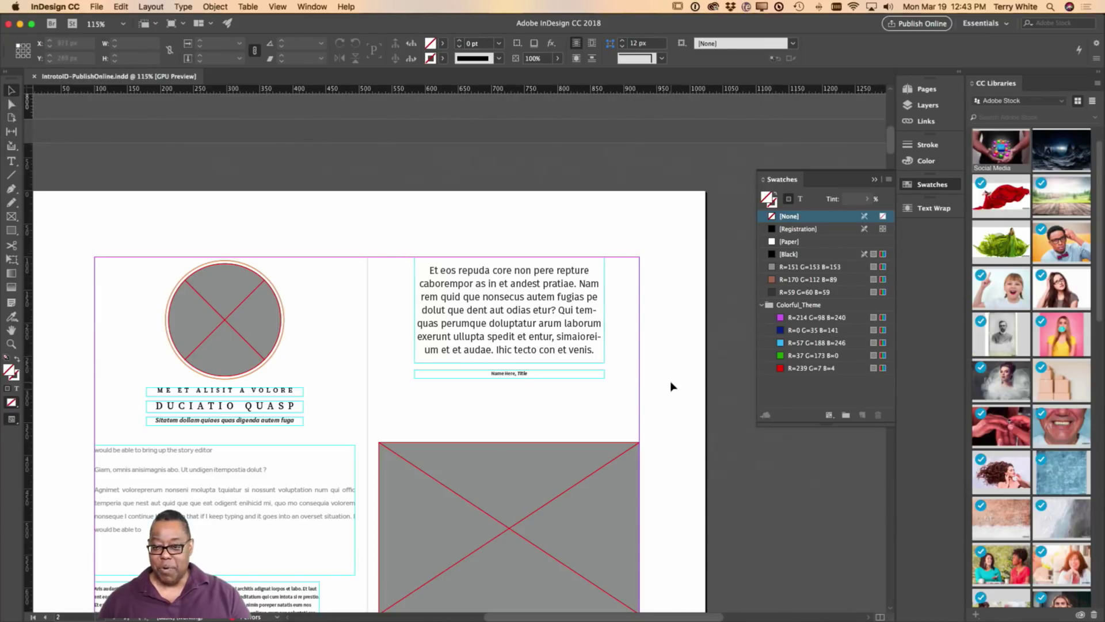
pyautogui.scroll(-5, 671, 386)
pyautogui.scroll(2, 671, 385)
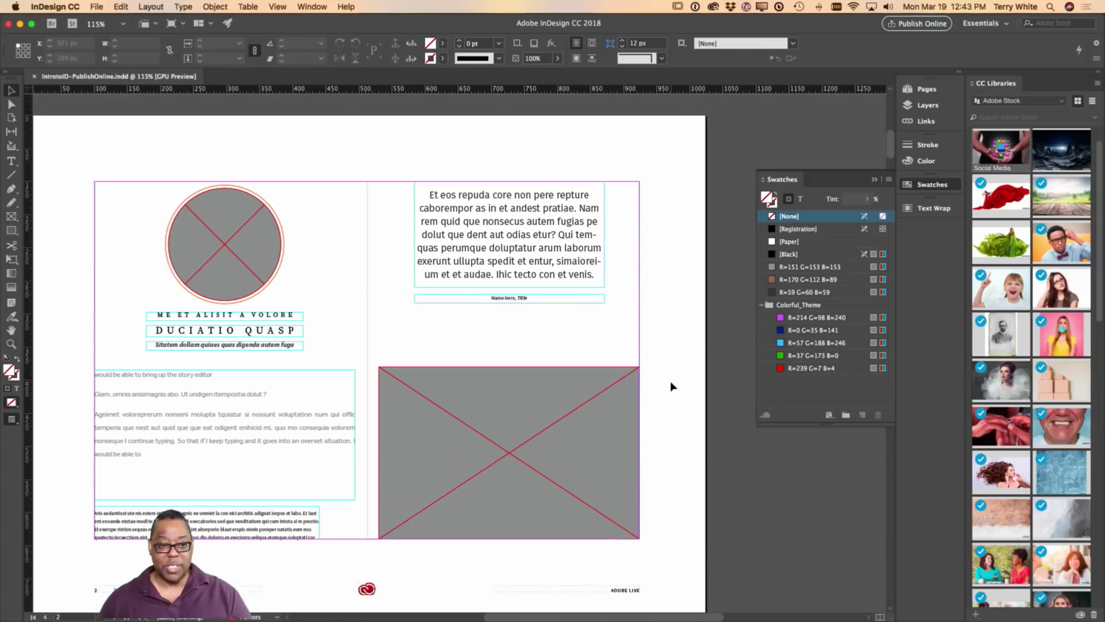
# Load the images from TWP-landscape-20.jpg through TWP-landscape-5.jpg for placing, from the Landscape Portfolio Images folder inside Demo Files > Photos
pyautogui.click(102, 8)
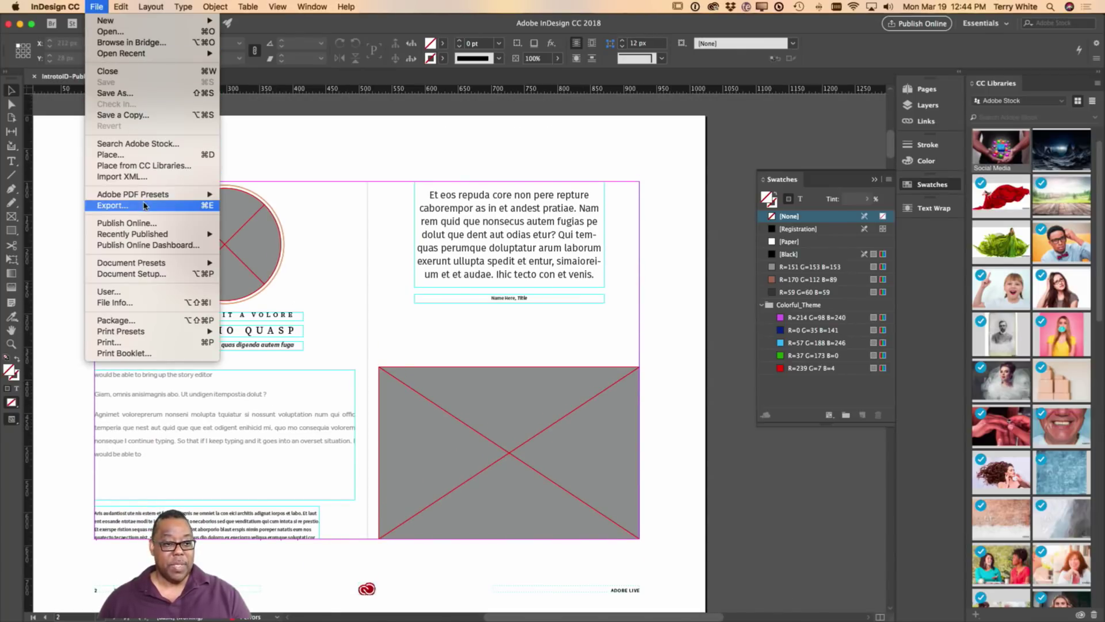
pyautogui.click(156, 159)
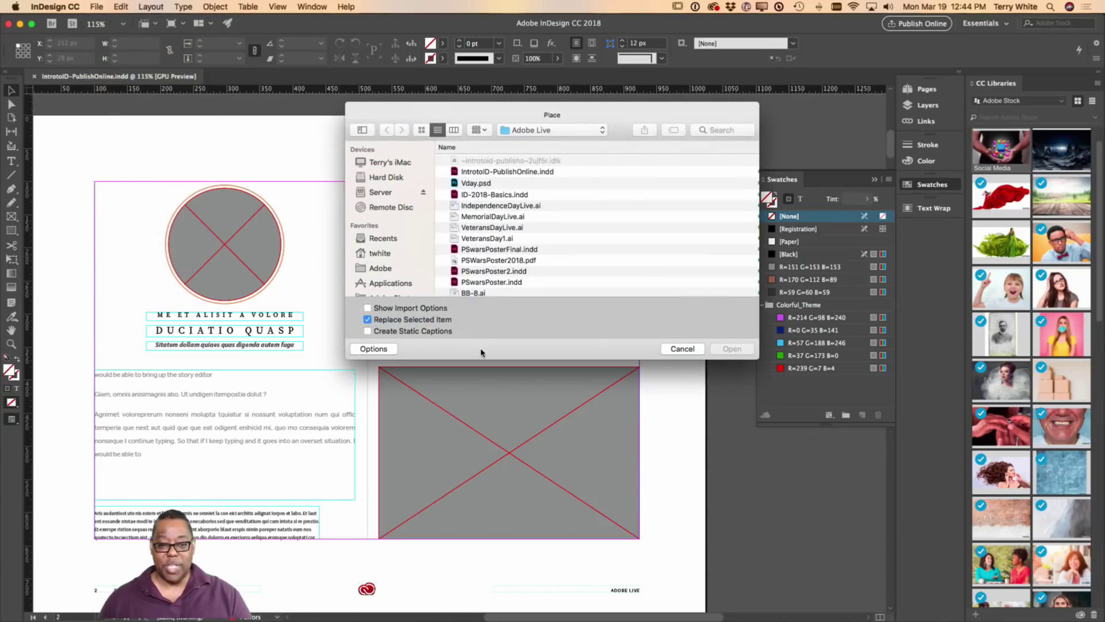
pyautogui.moveTo(478, 349); pyautogui.dragTo(487, 552)
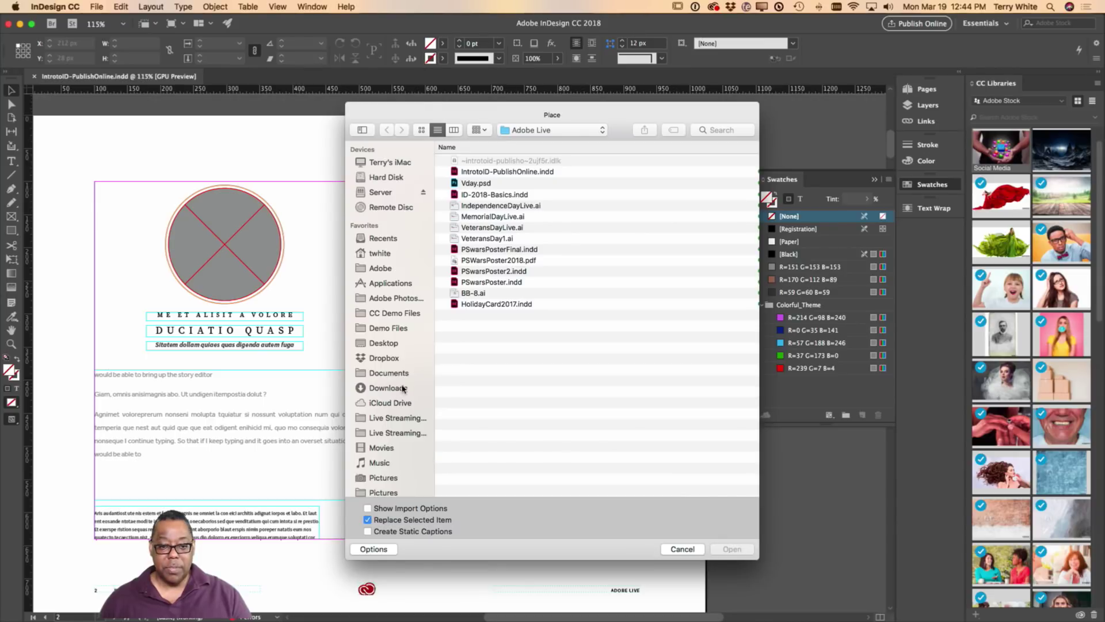
pyautogui.click(394, 333)
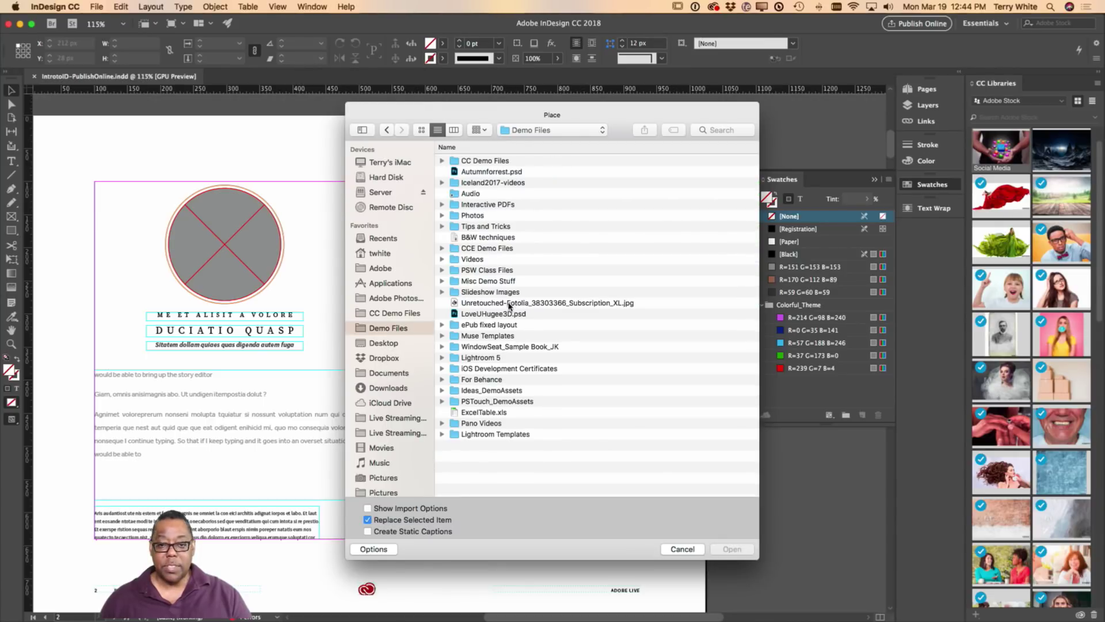
pyautogui.doubleClick(481, 217)
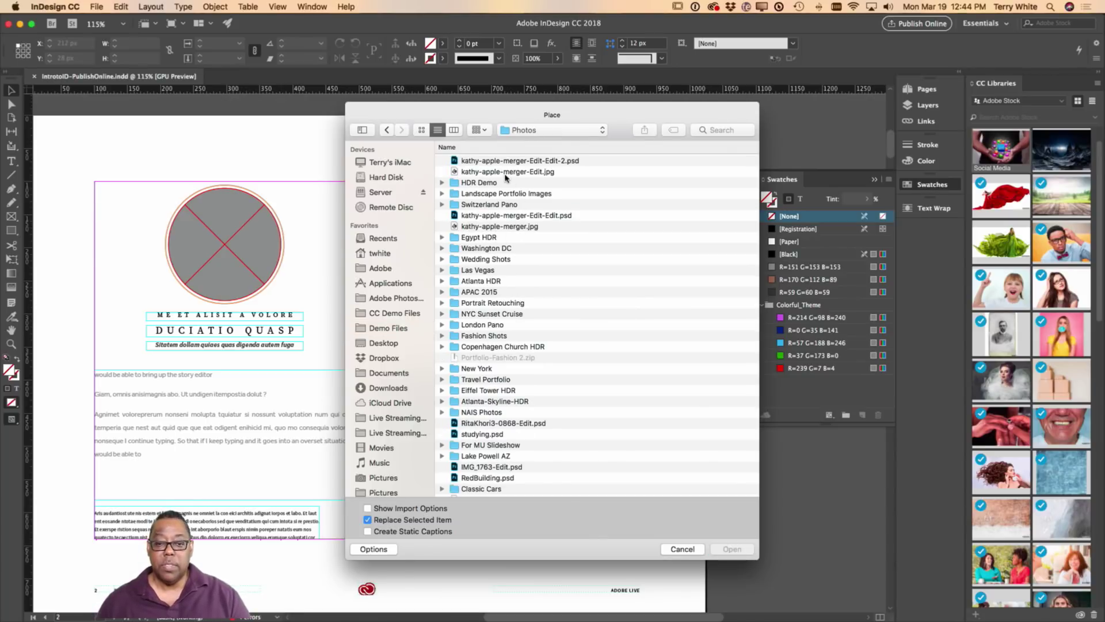
pyautogui.doubleClick(492, 197)
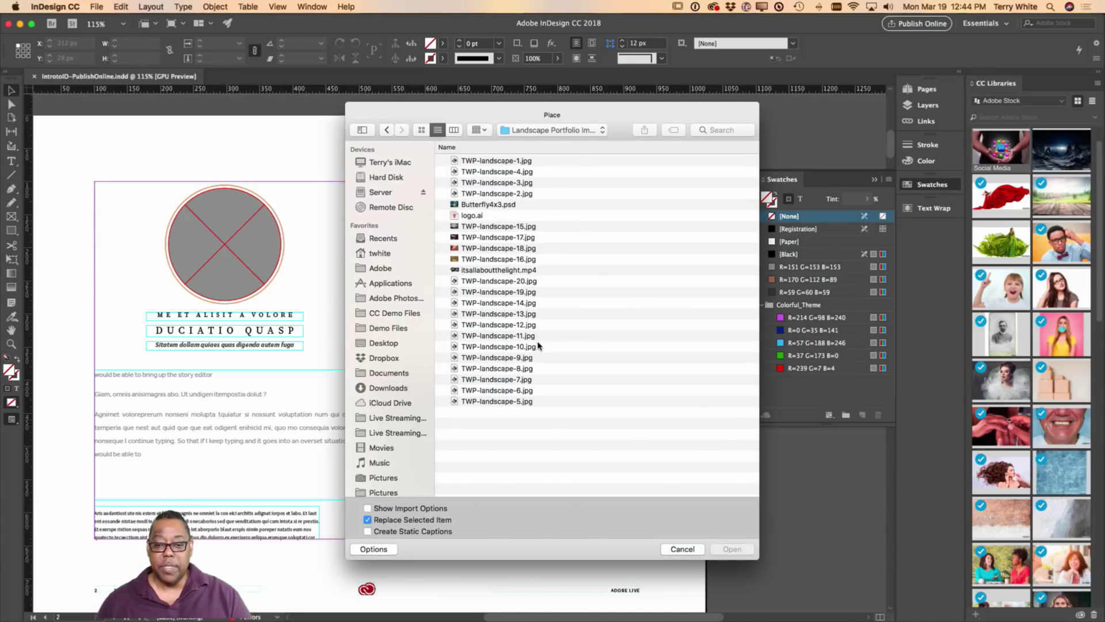
pyautogui.click(505, 282)
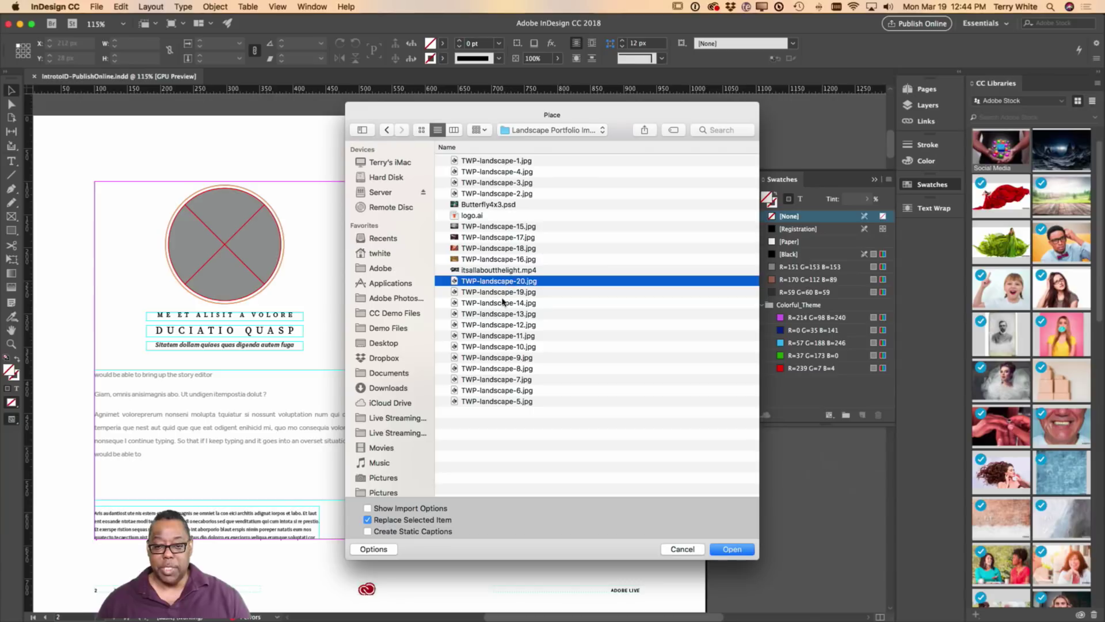
pyautogui.keyDown('shift'); pyautogui.click(502, 401); pyautogui.keyUp('shift')
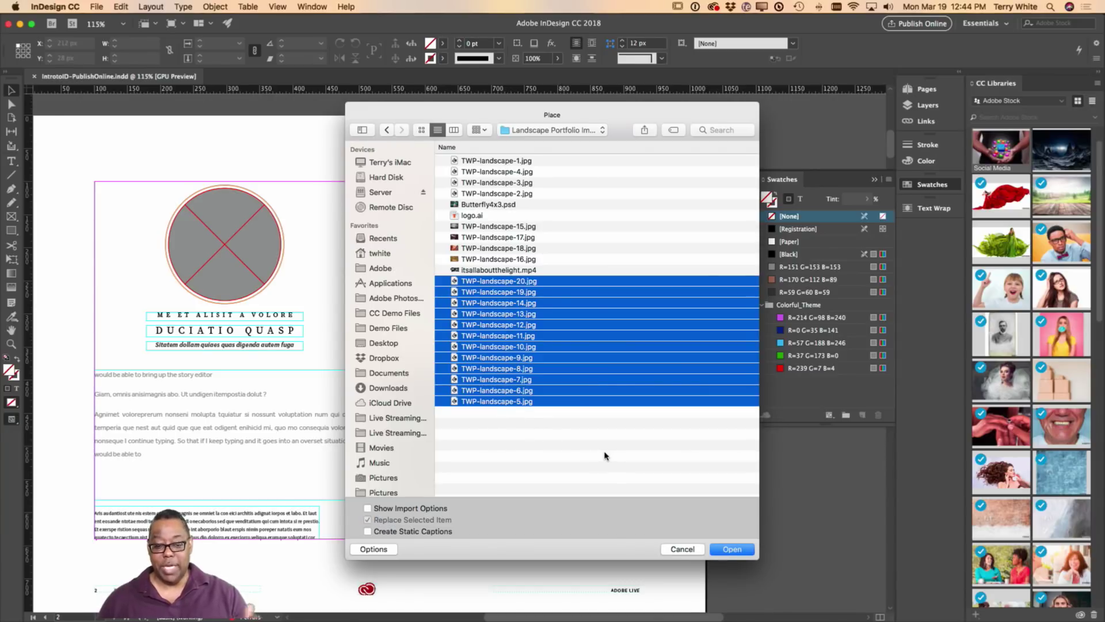
pyautogui.click(739, 549)
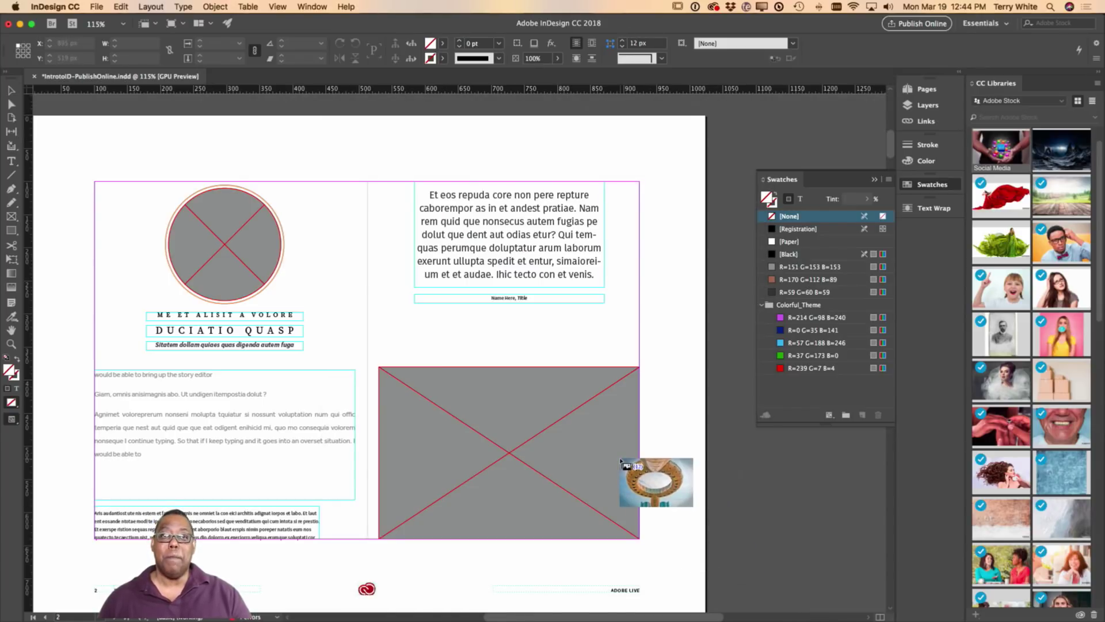
# Place the first two loaded landscape images into the large rectangular frame and the circular frame on page 2
pyautogui.scroll(10, 620, 459)
pyautogui.scroll(-5, 538, 426)
pyautogui.scroll(-5, 538, 408)
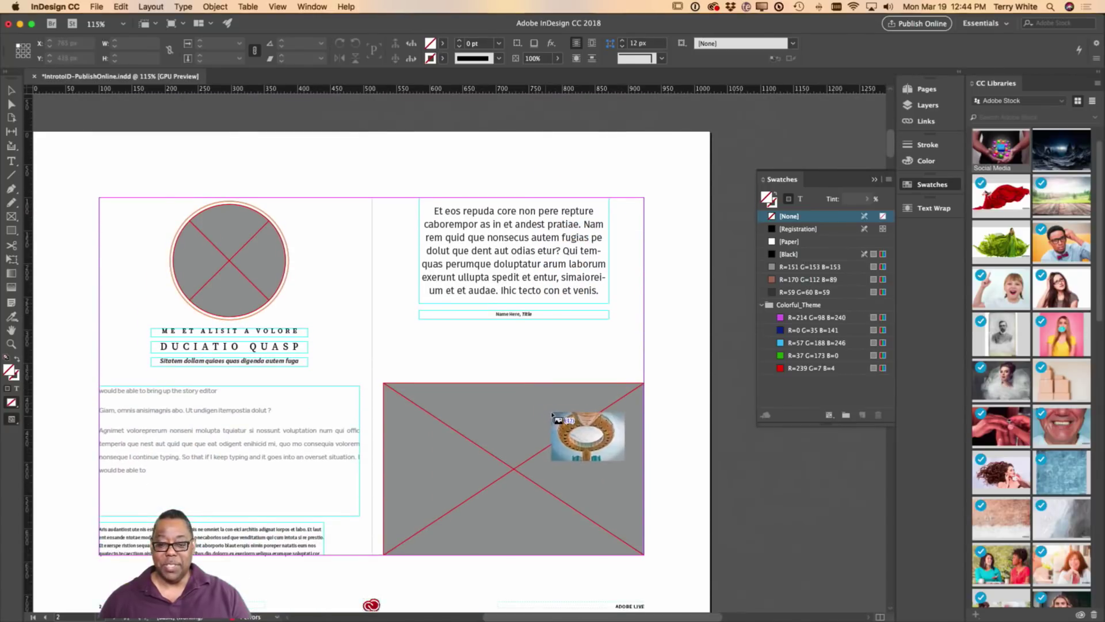
pyautogui.click(493, 426)
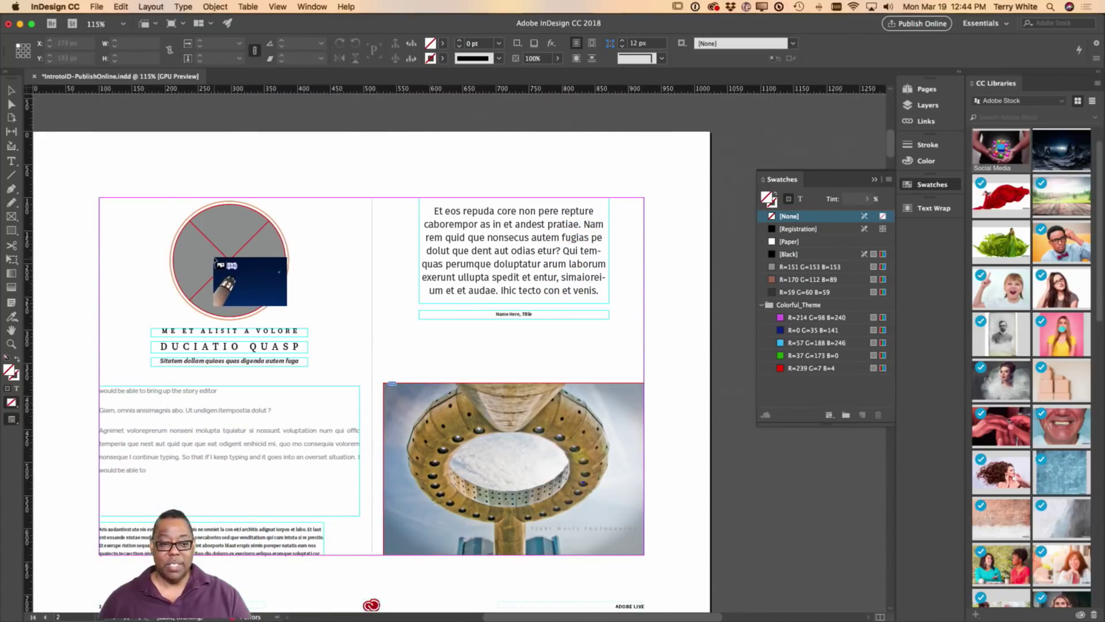
pyautogui.click(216, 263)
# Place the next three loaded images into the two small upper frames and the large lower frame on page 3
pyautogui.scroll(-1, 459, 450)
pyautogui.scroll(-10, 458, 448)
pyautogui.click(412, 432)
pyautogui.click(492, 433)
pyautogui.scroll(-10, 460, 449)
pyautogui.click(242, 395)
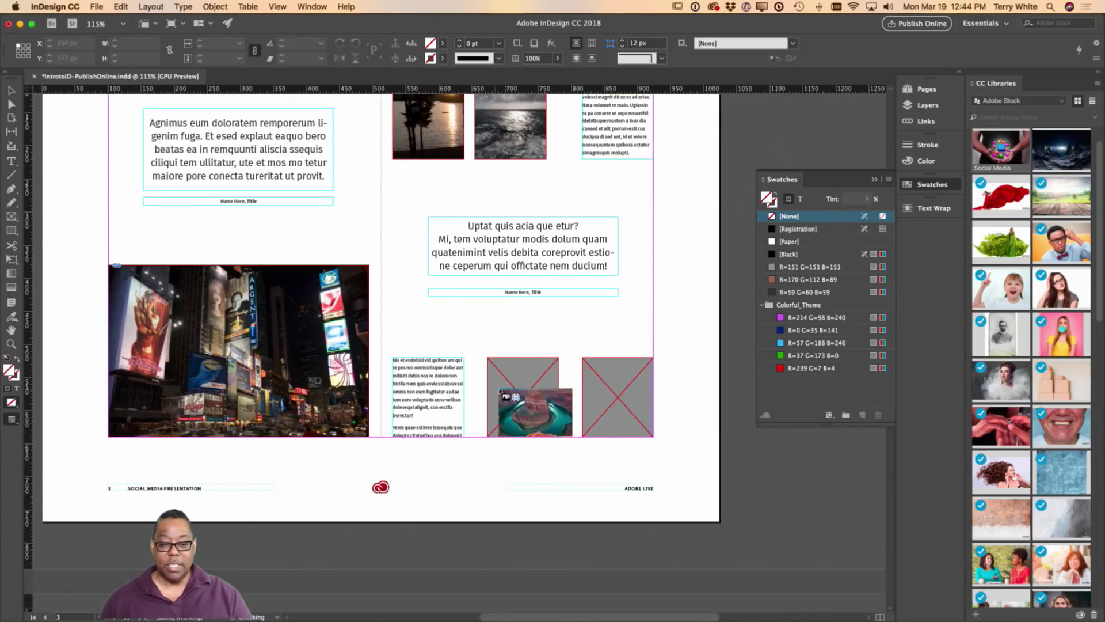
# Place the next loaded landscape images into the two small lower frames on page 3 and the five empty picture frames on page 4
pyautogui.click(548, 403)
pyautogui.click(586, 364)
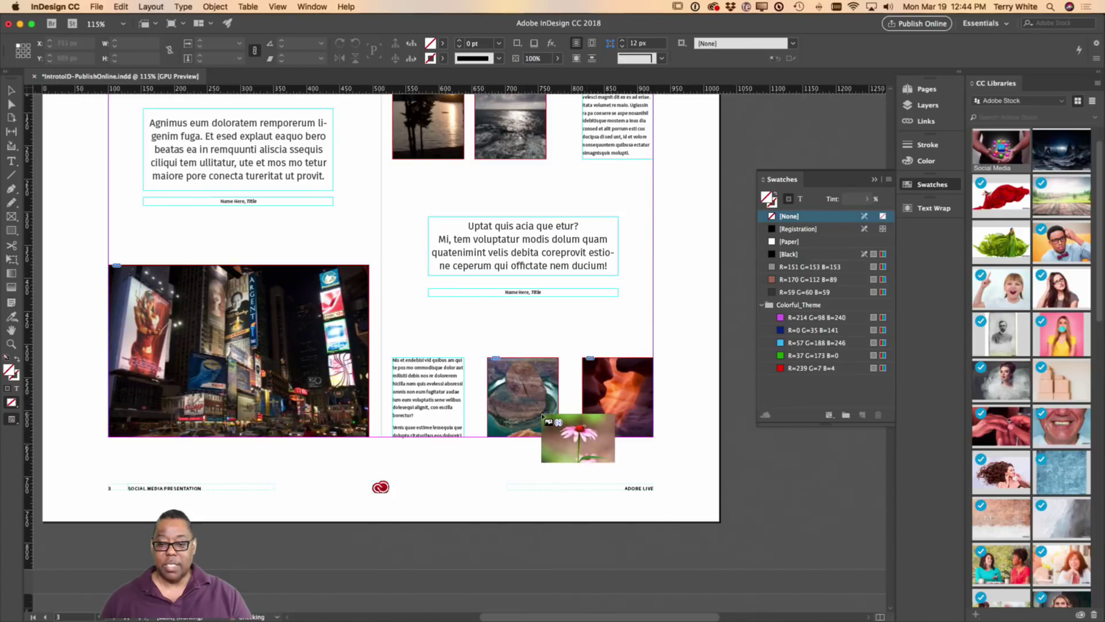
pyautogui.scroll(-10, 547, 418)
pyautogui.click(549, 405)
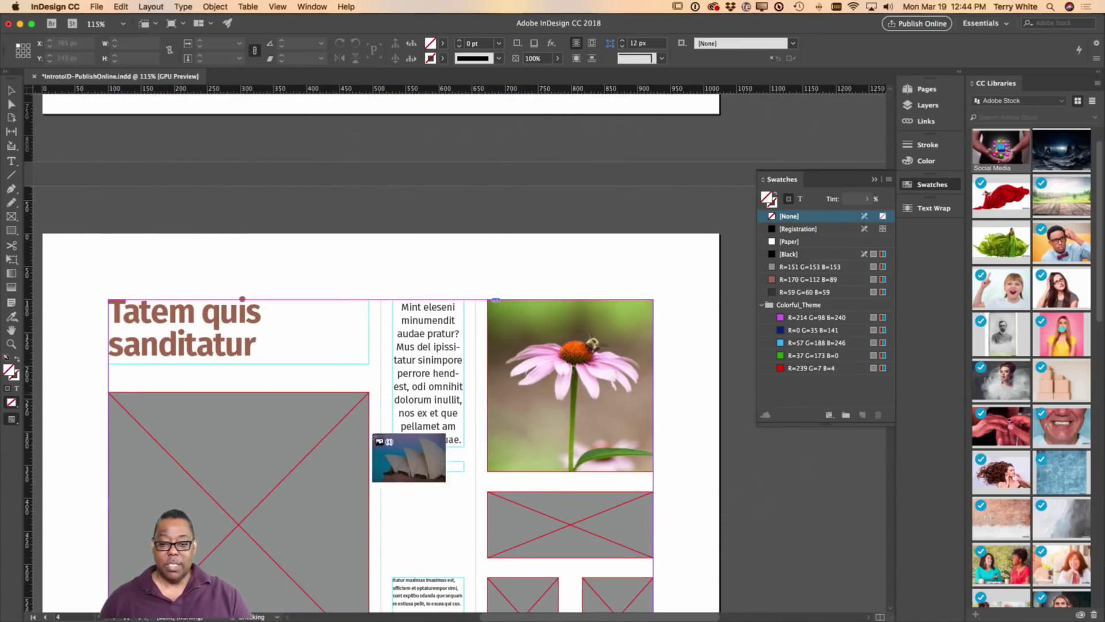
pyautogui.click(263, 451)
pyautogui.click(527, 521)
pyautogui.scroll(-5, 521, 514)
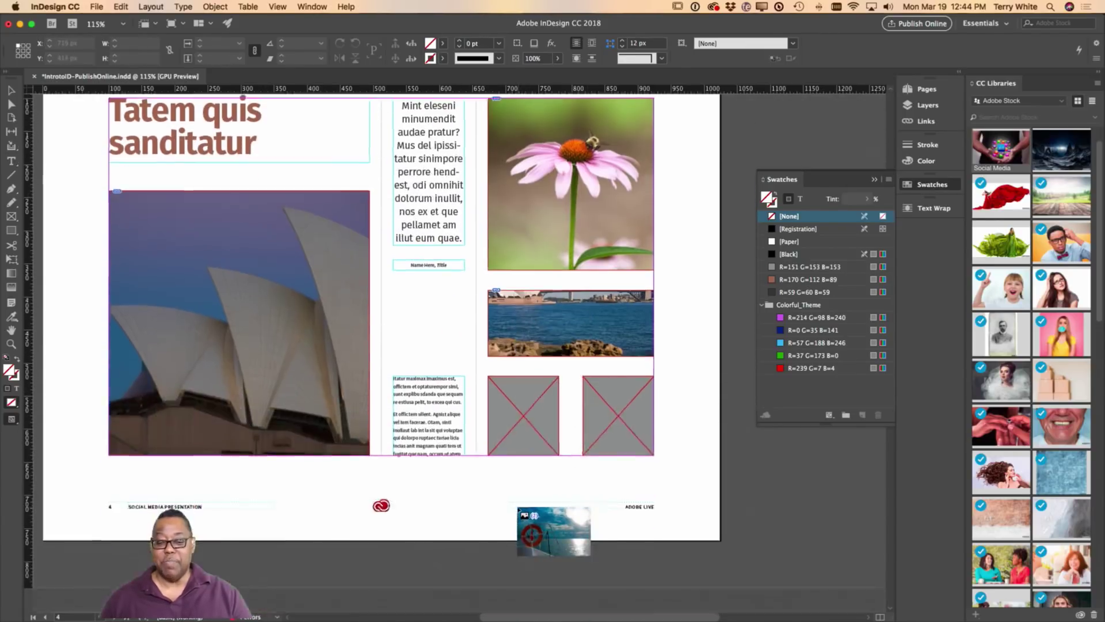
pyautogui.click(517, 395)
pyautogui.click(602, 396)
# Reposition the image inside the circular frame on page 2 so the tower fills the circle, and deselect everything
pyautogui.scroll(-3, 547, 418)
pyautogui.scroll(-5, 350, 418)
pyautogui.scroll(15, 363, 384)
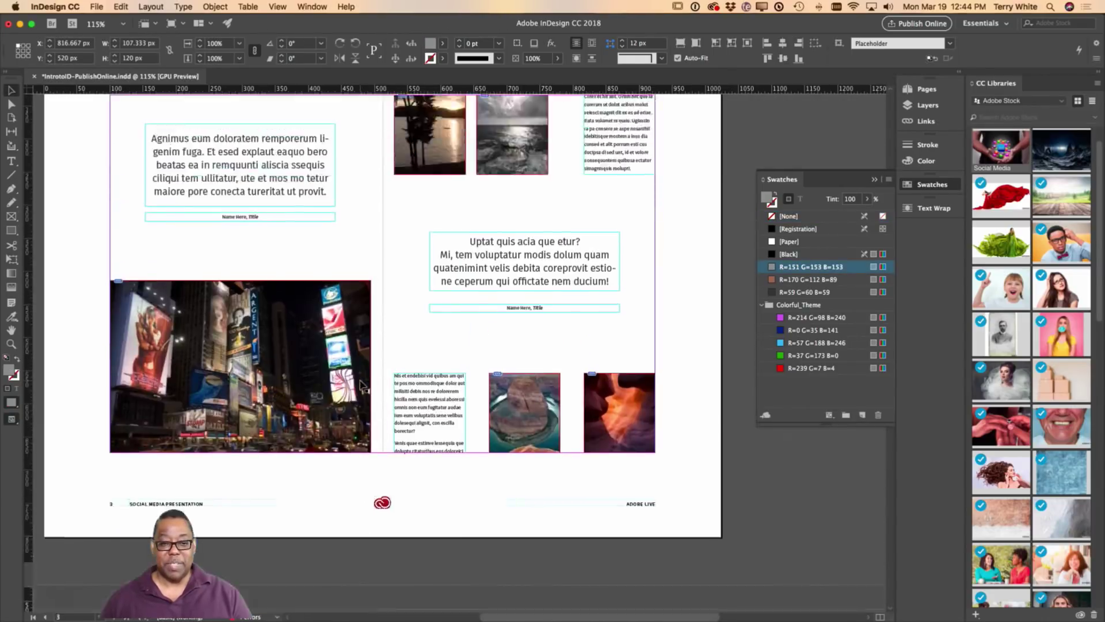
pyautogui.scroll(15, 362, 385)
pyautogui.scroll(-8, 360, 385)
pyautogui.moveTo(279, 372)
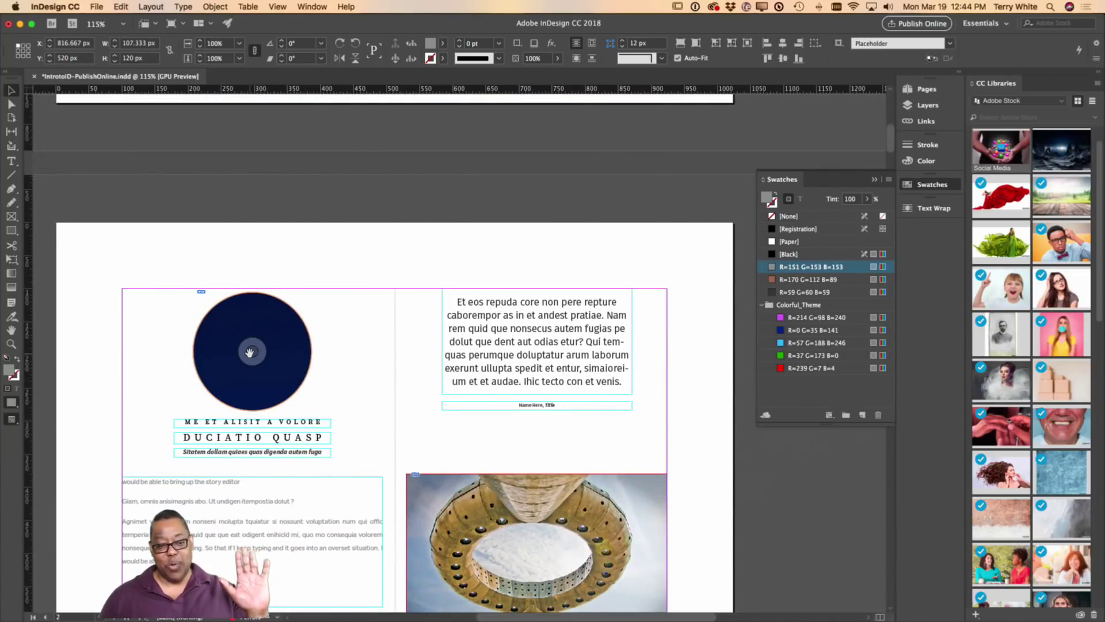
pyautogui.moveTo(250, 352); pyautogui.dragTo(250, 357)
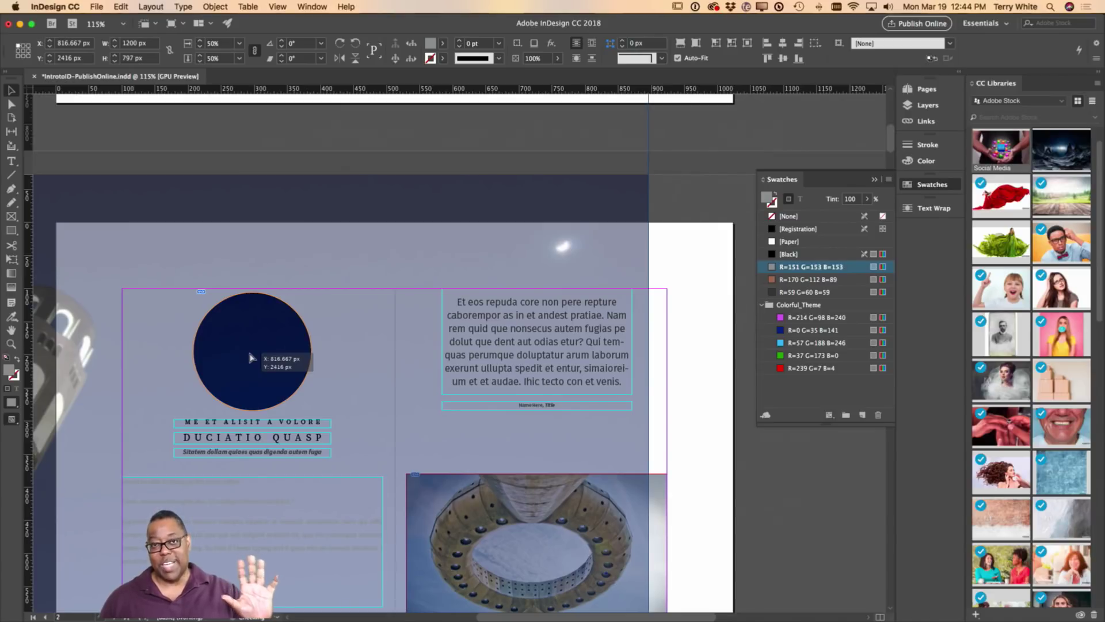
pyautogui.moveTo(249, 355); pyautogui.dragTo(444, 357)
pyautogui.press('super+shift+a')
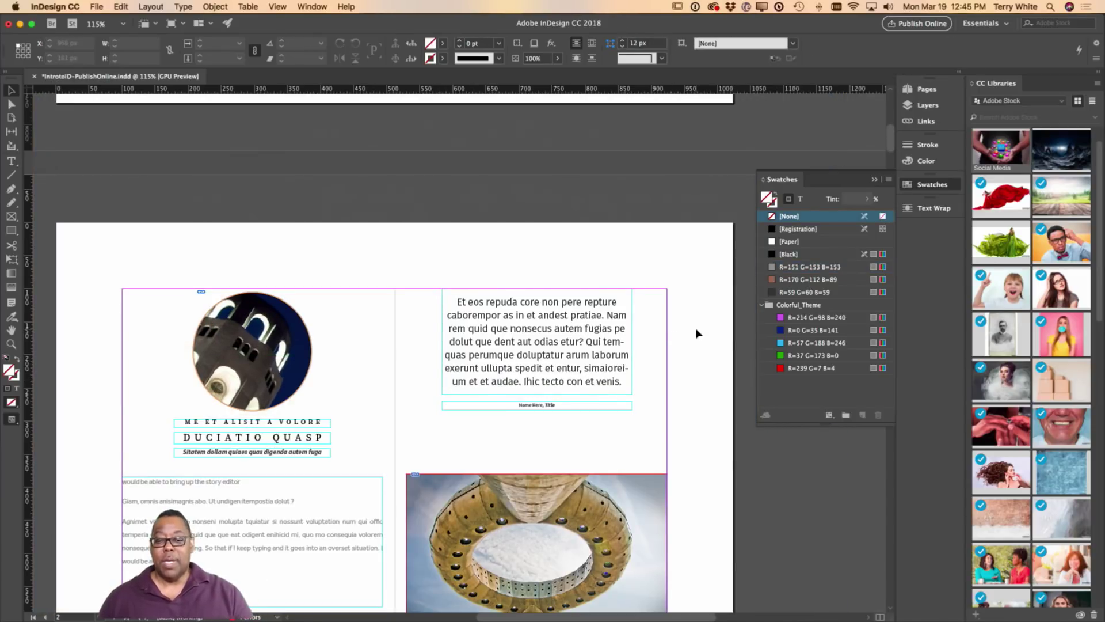
pyautogui.scroll(10, 648, 318)
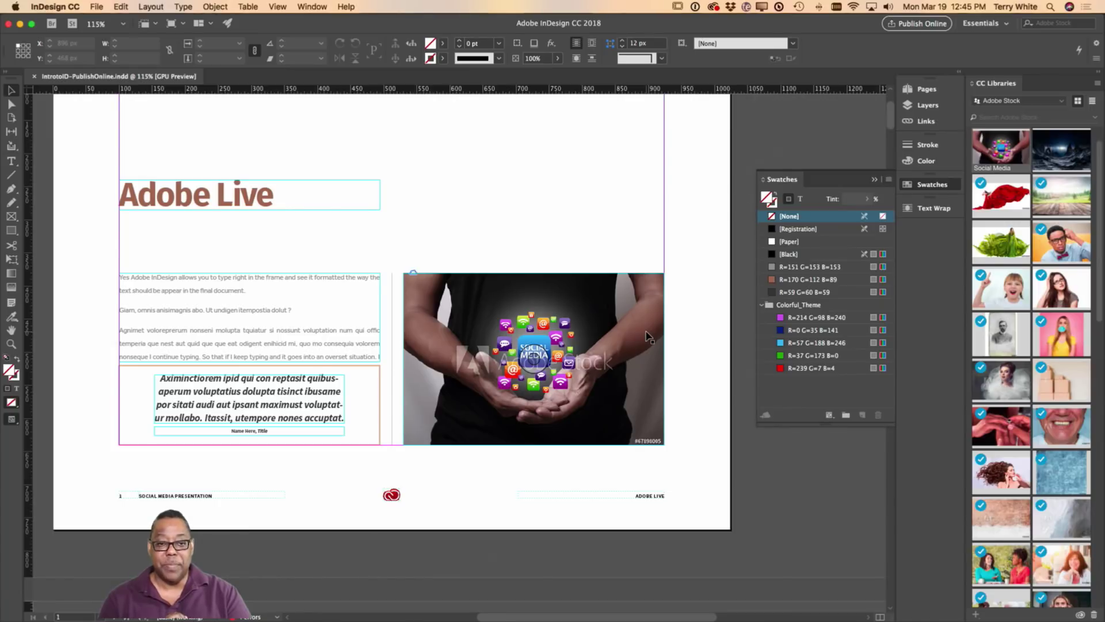
pyautogui.scroll(3, 653, 351)
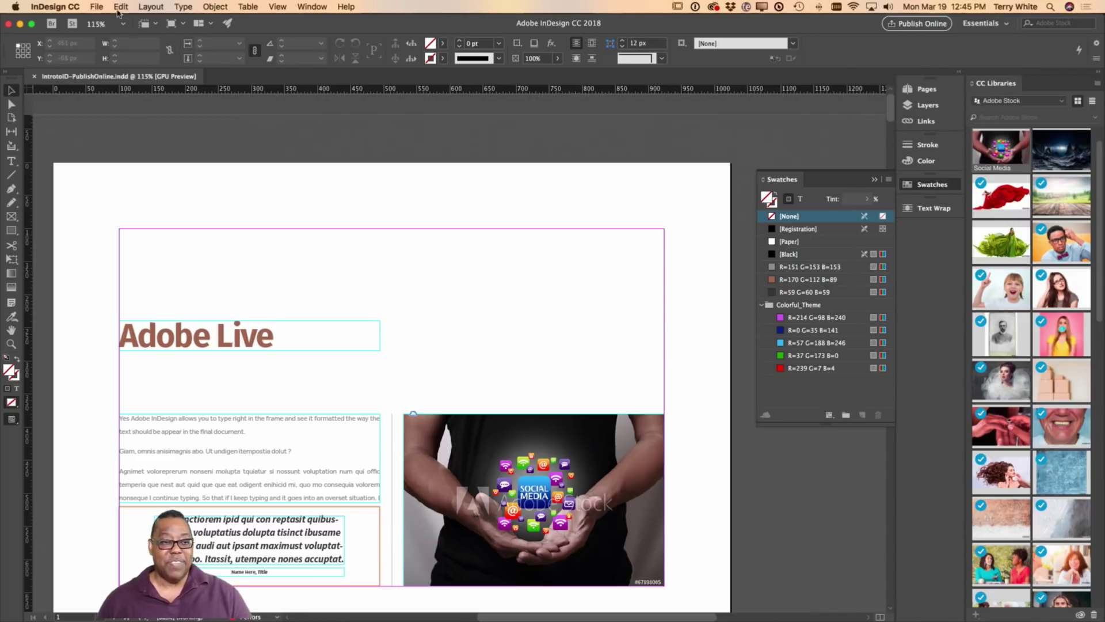
pyautogui.click(96, 8)
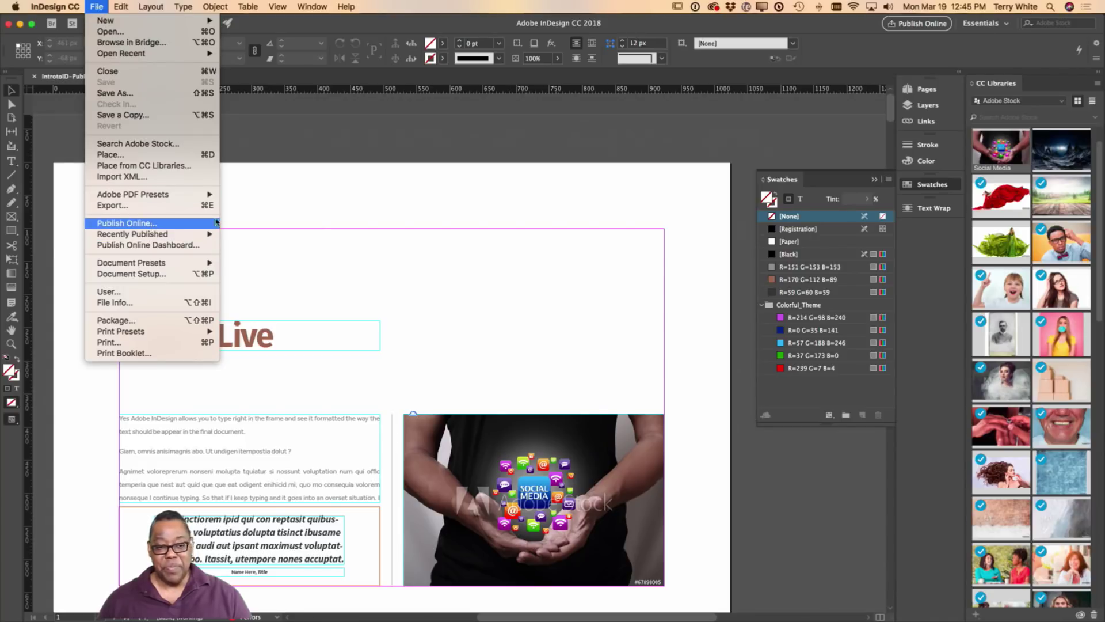
pyautogui.click(154, 225)
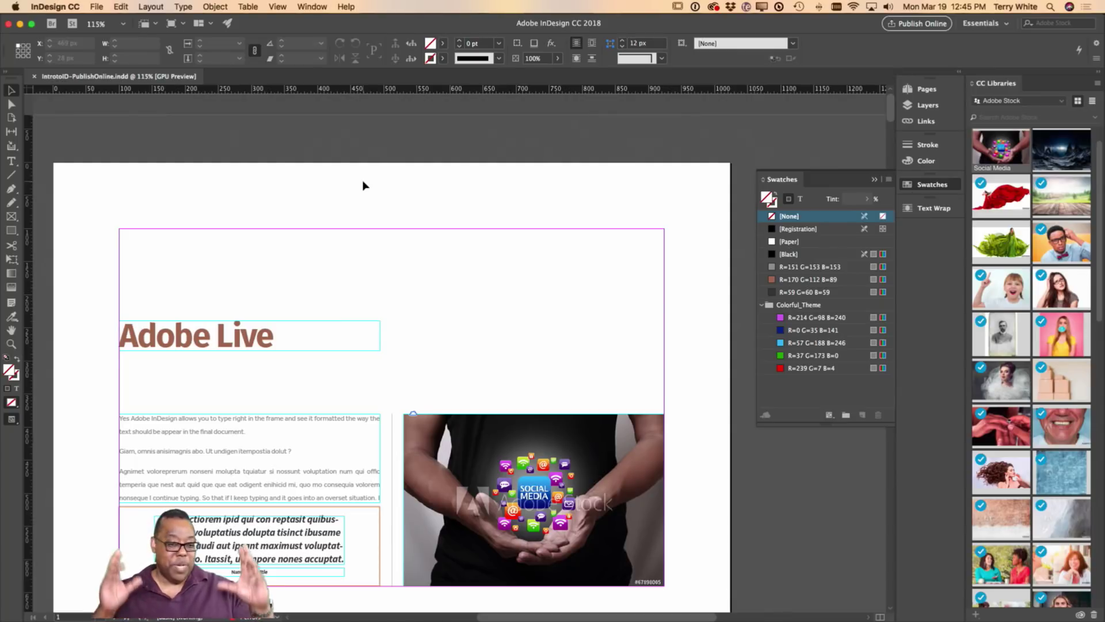
pyautogui.write(', Title')
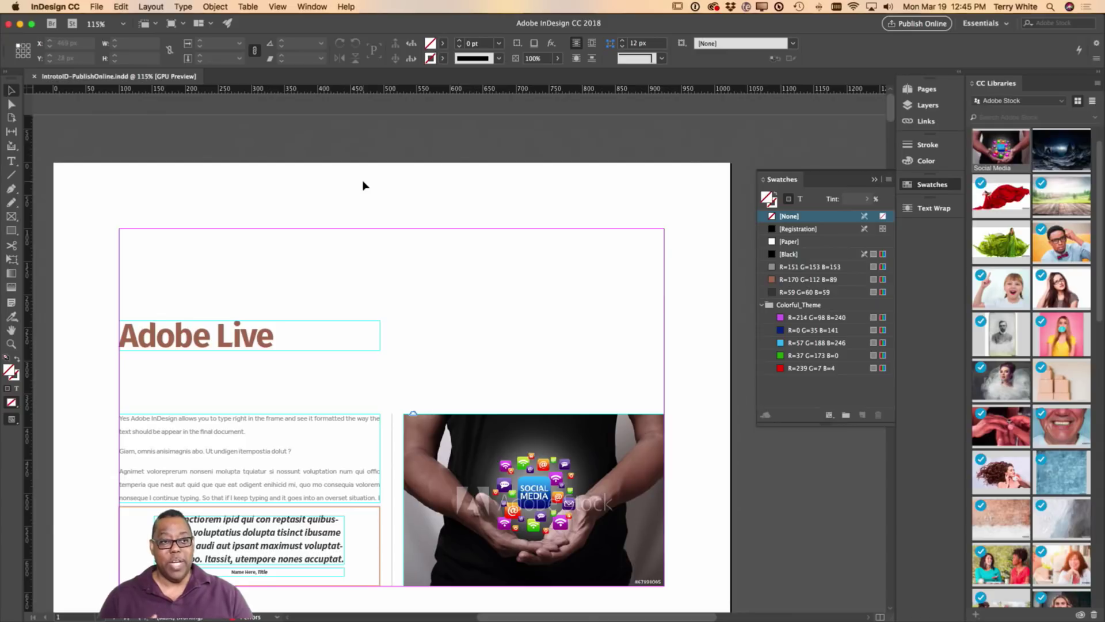
pyautogui.hscroll(5, 364, 185)
pyautogui.scroll(-1, 364, 184)
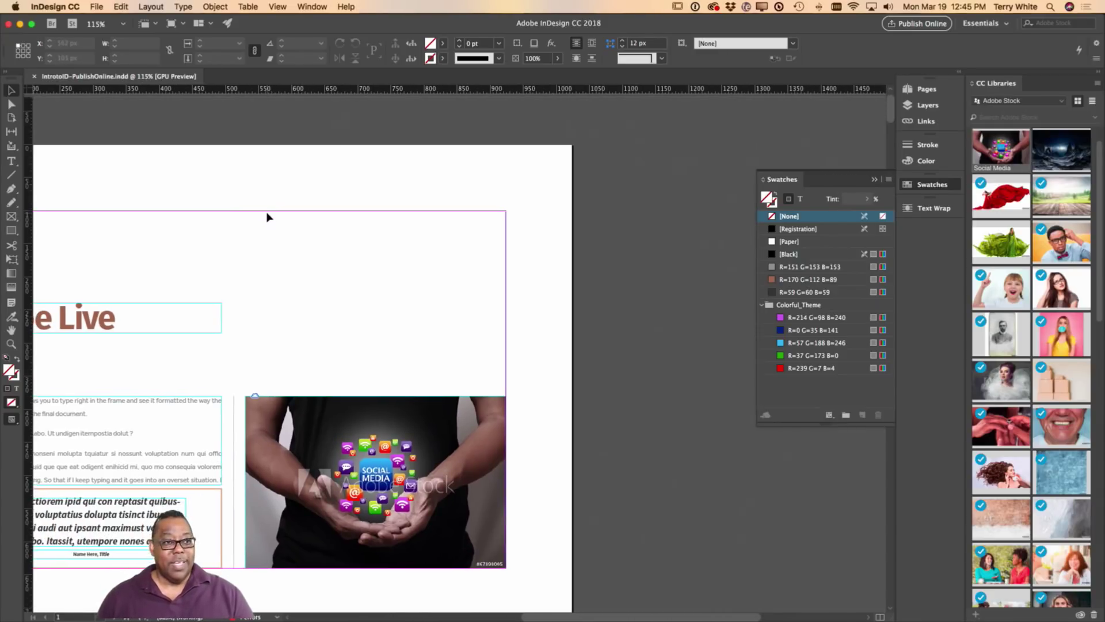
pyautogui.hscroll(-5, 267, 217)
pyautogui.scroll(-2, 267, 217)
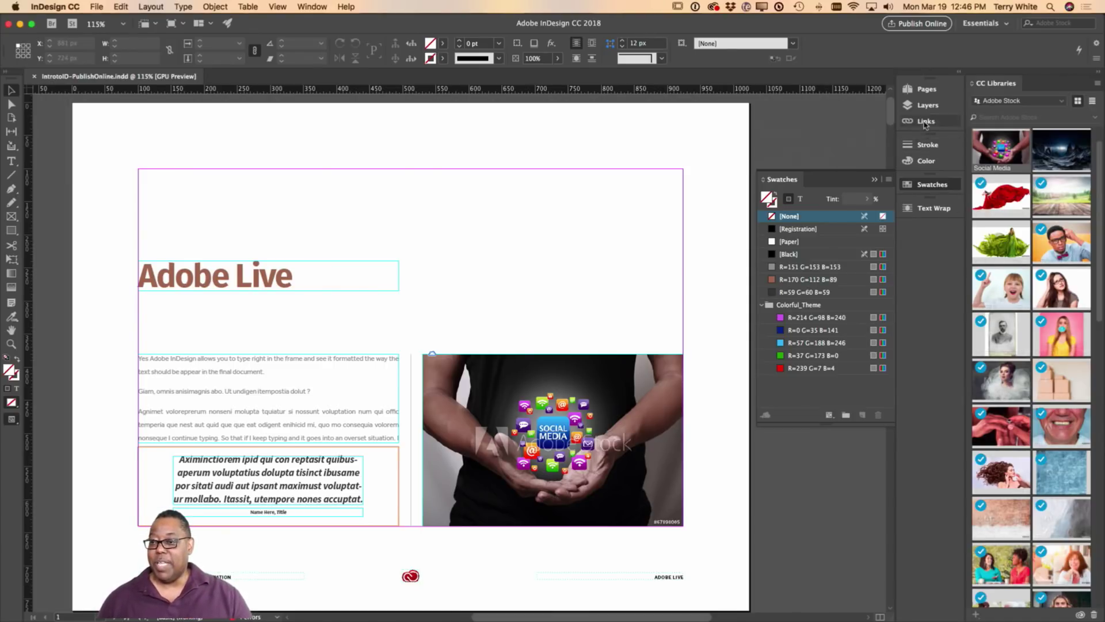
# Apply the [None] master to page 1, compare its footer with page 2, and collapse the Pages panel
pyautogui.click(925, 89)
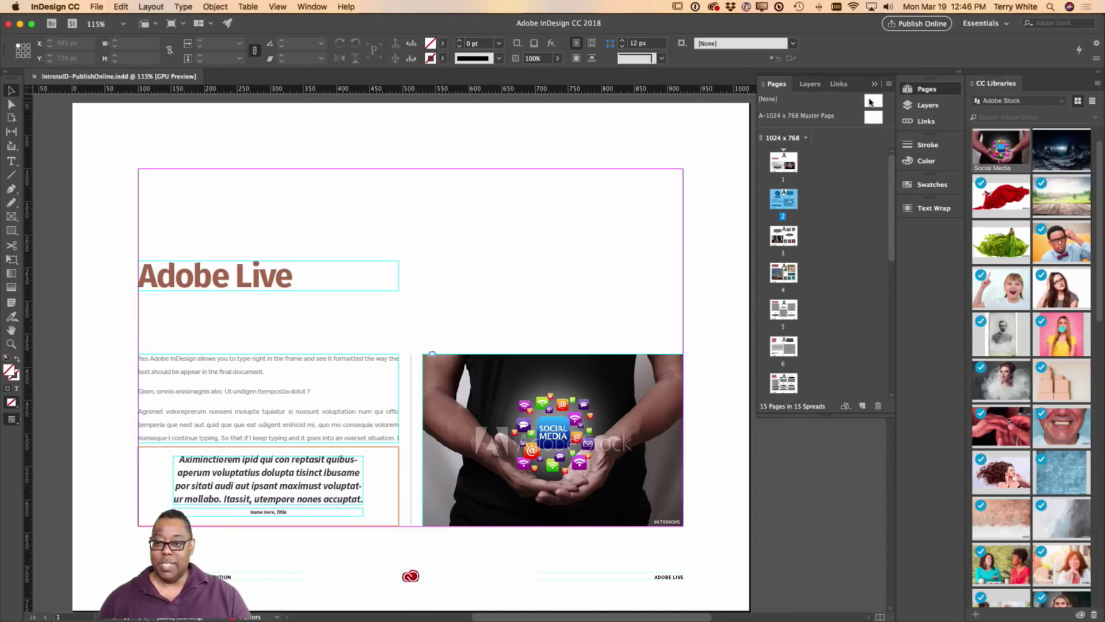
pyautogui.moveTo(873, 101); pyautogui.dragTo(786, 162)
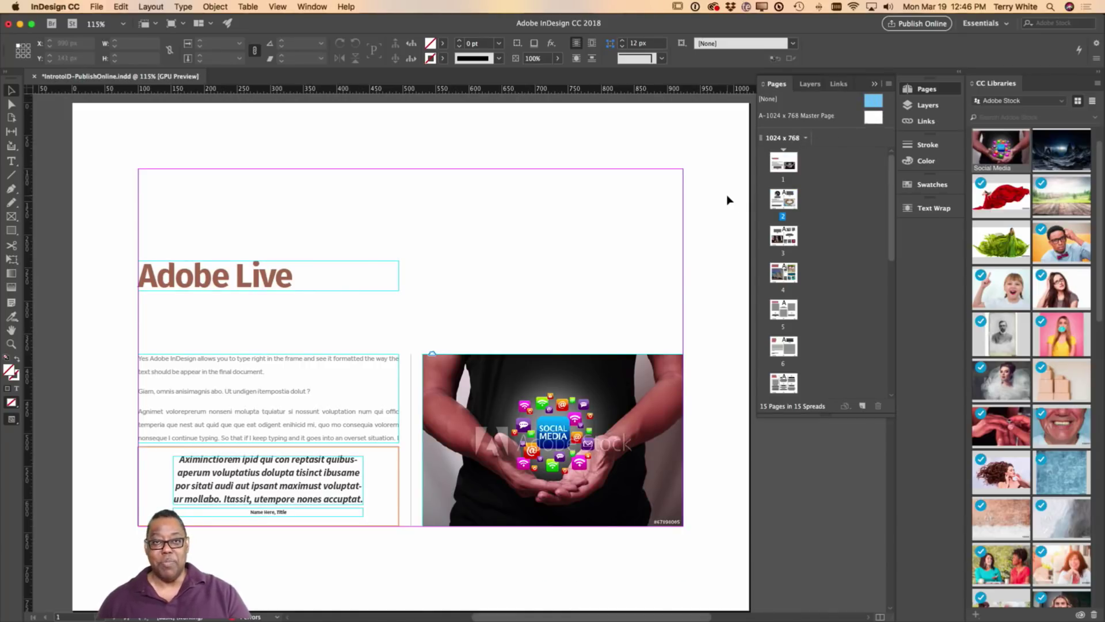
pyautogui.scroll(-15, 694, 237)
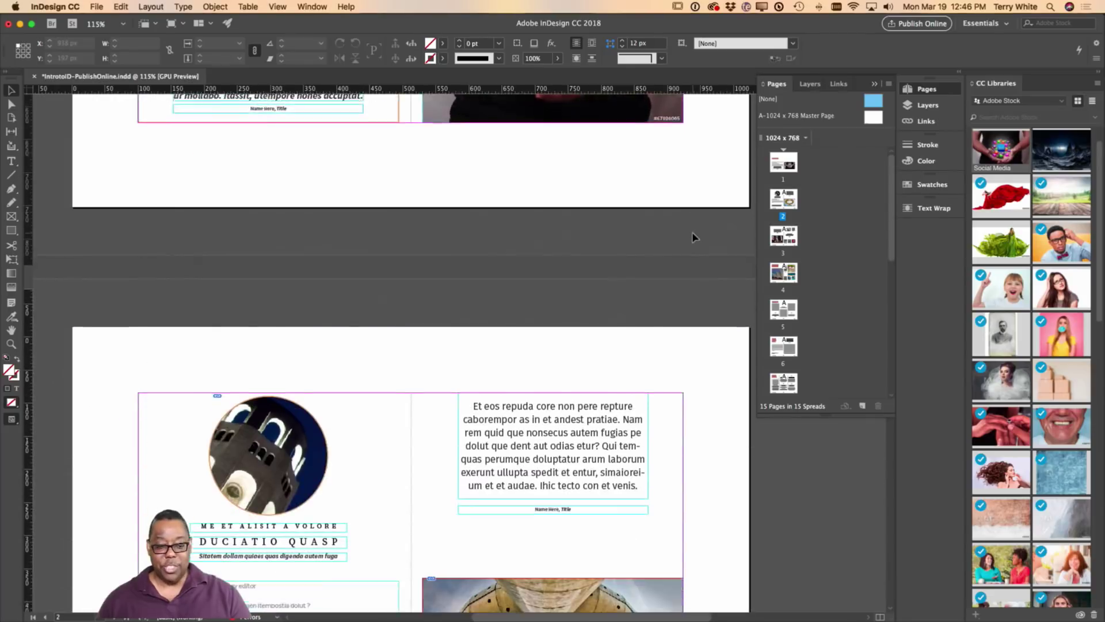
pyautogui.scroll(-4, 694, 237)
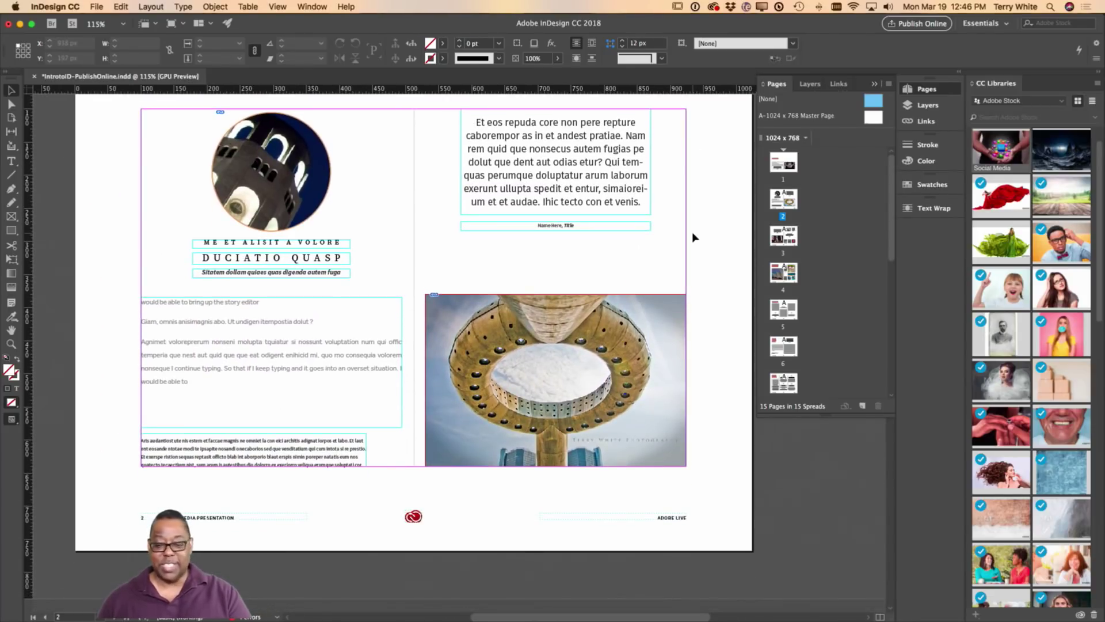
pyautogui.scroll(15, 694, 237)
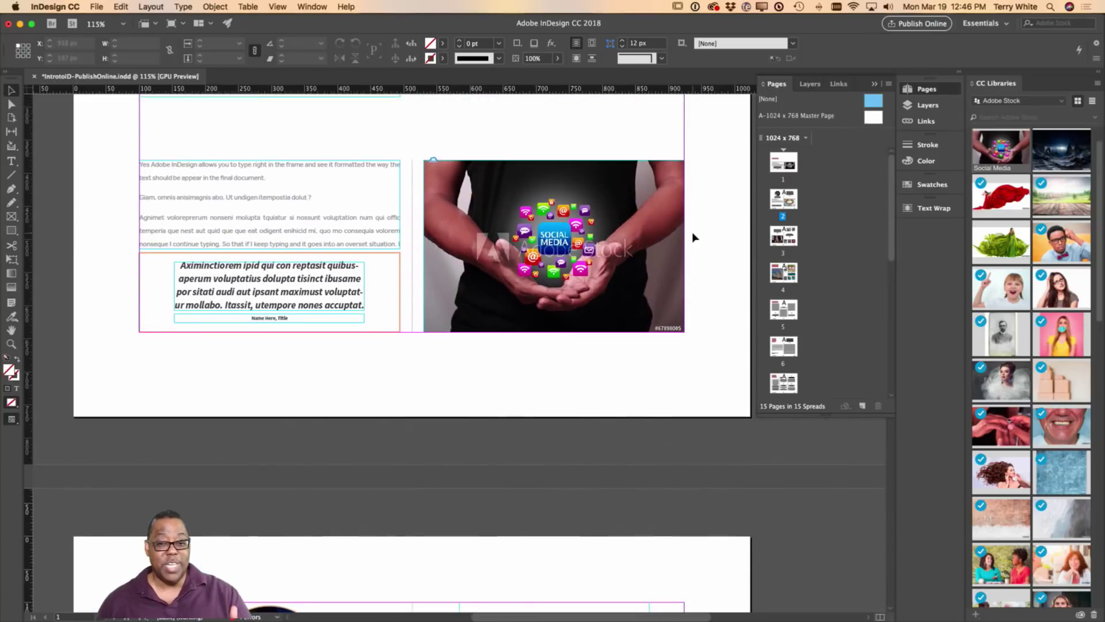
pyautogui.scroll(5, 694, 237)
pyautogui.scroll(1, 693, 237)
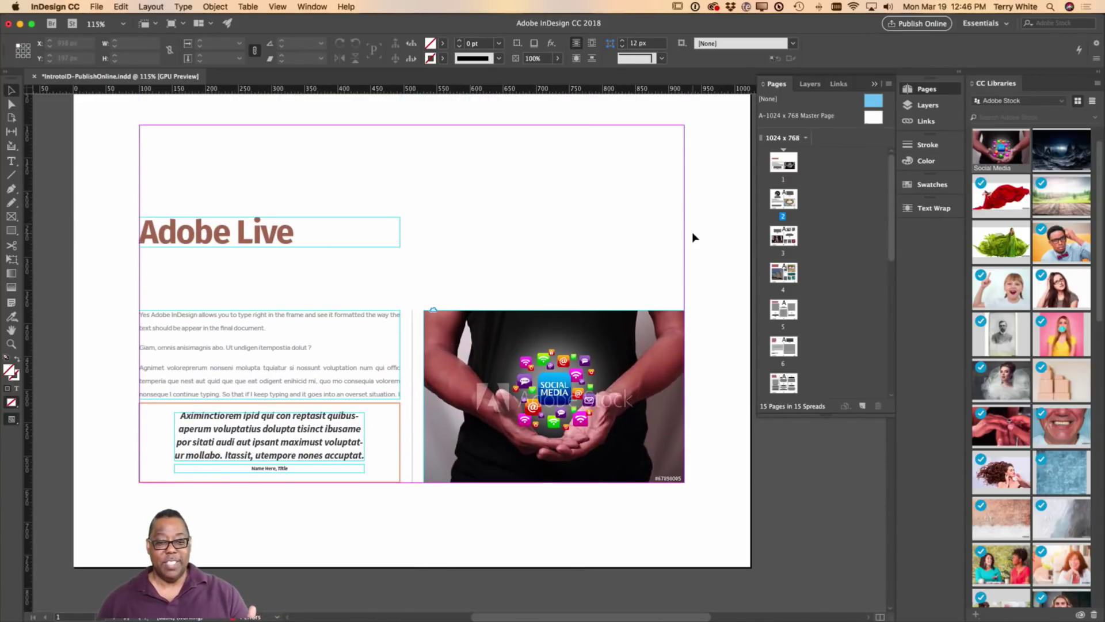
pyautogui.click(875, 85)
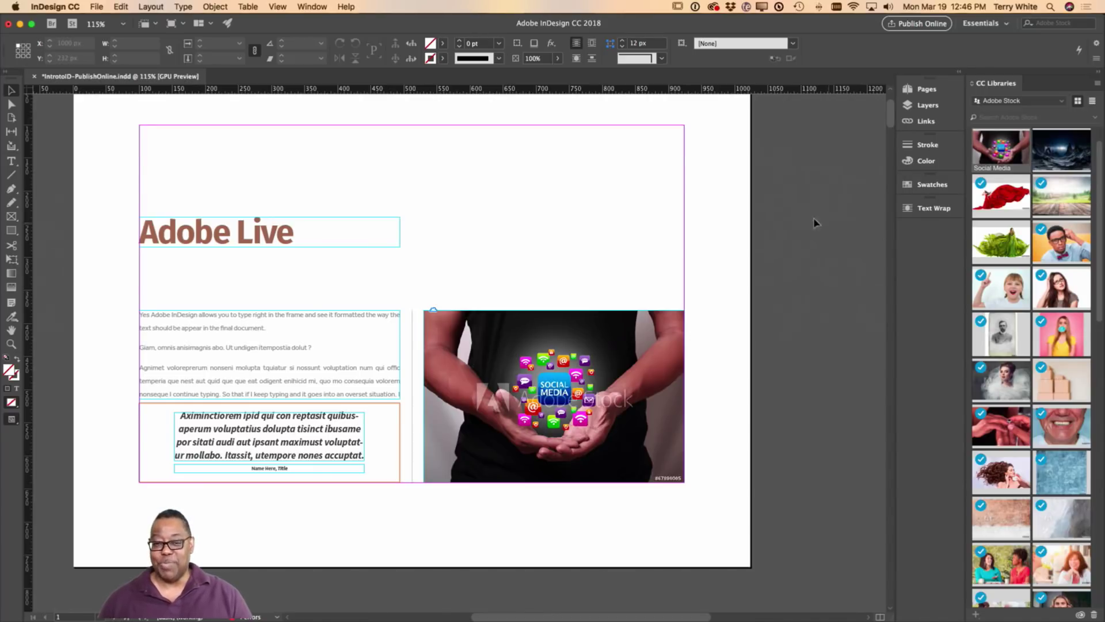
# Switch to the Digital Publishing workspace and collapse the Animation panel
pyautogui.scroll(3, 781, 213)
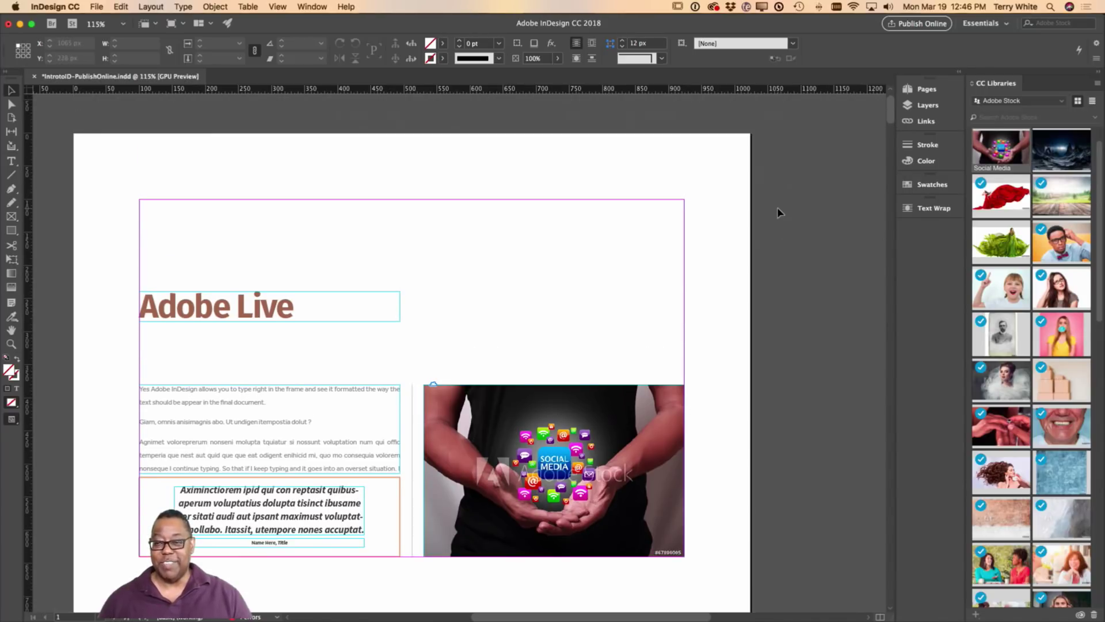
pyautogui.click(979, 23)
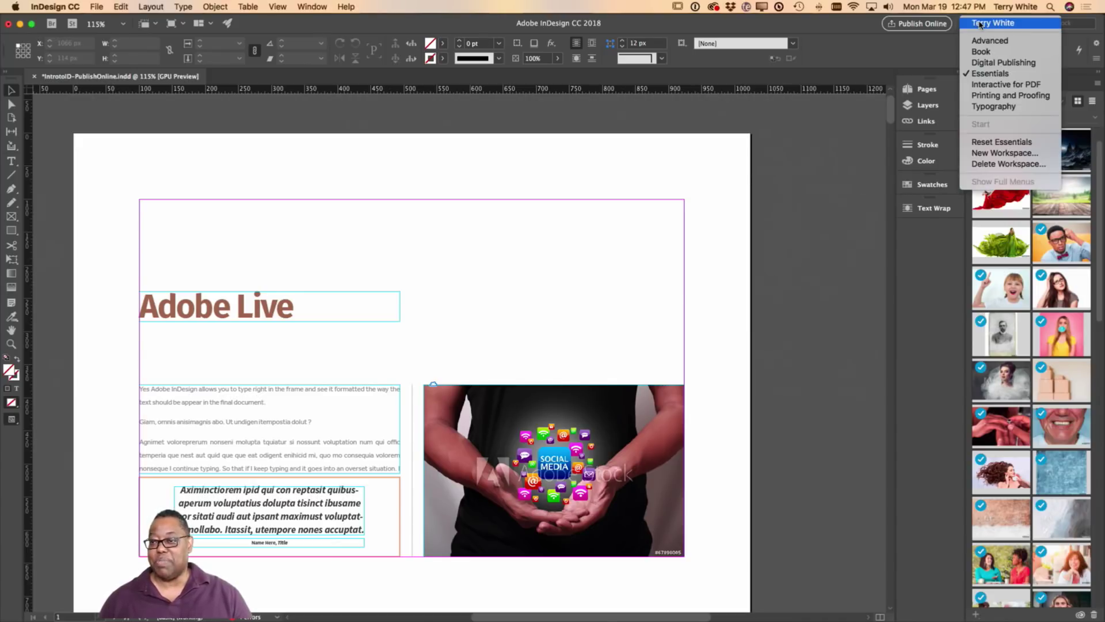
pyautogui.click(979, 62)
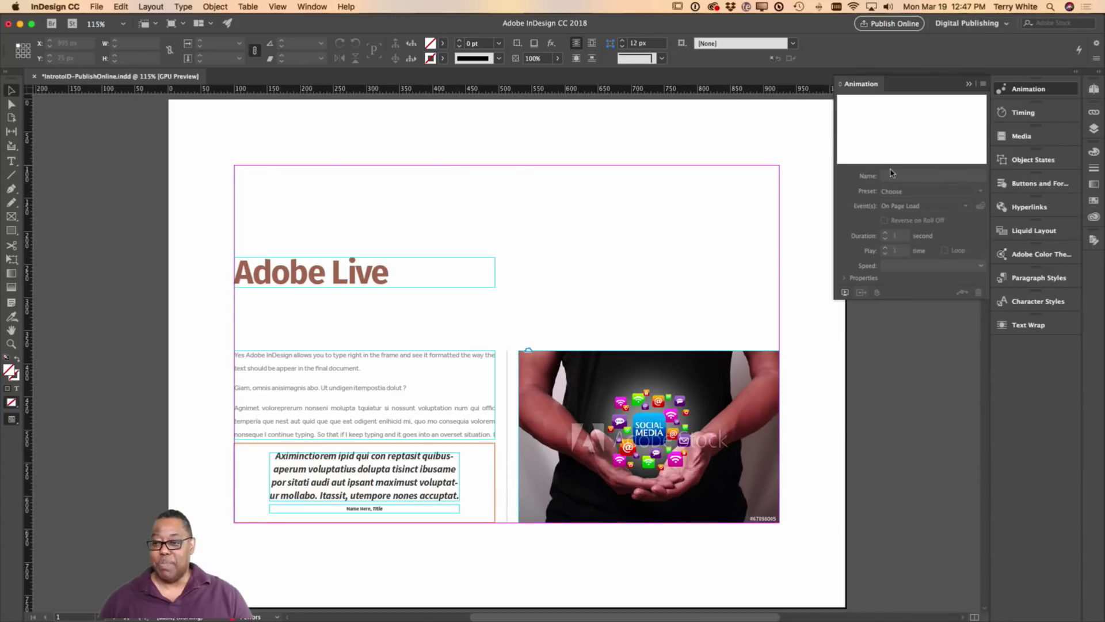
pyautogui.click(969, 84)
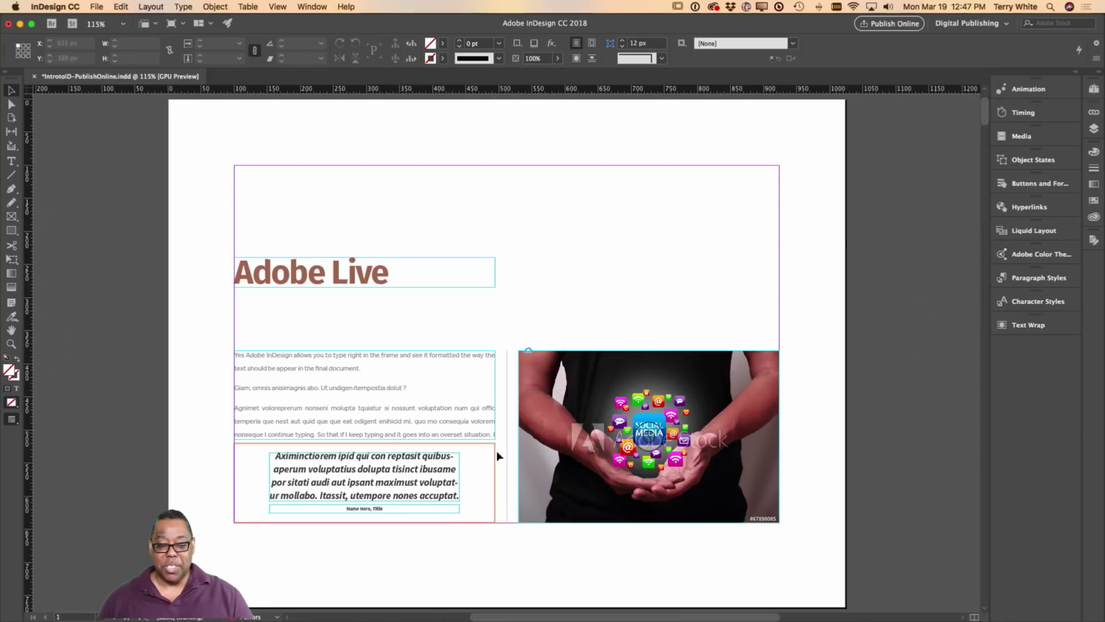
# Open the A-1024 x 768 master page, select the Creative Cloud logo in its footer, and collapse the Pages panel
pyautogui.scroll(-10, 441, 567)
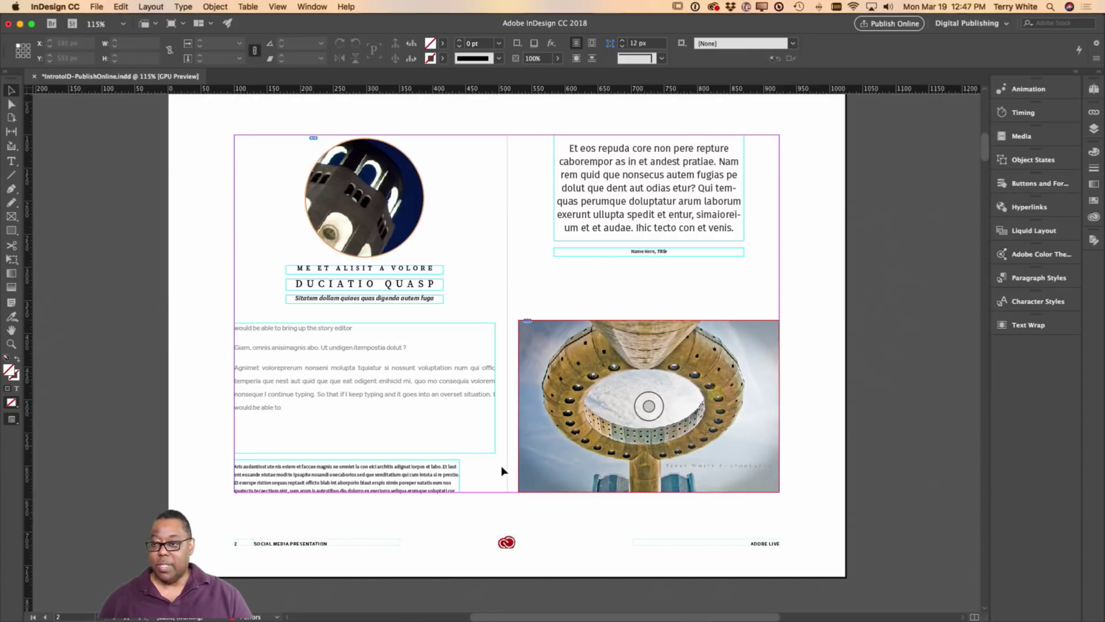
pyautogui.scroll(6, 506, 467)
pyautogui.scroll(8, 595, 440)
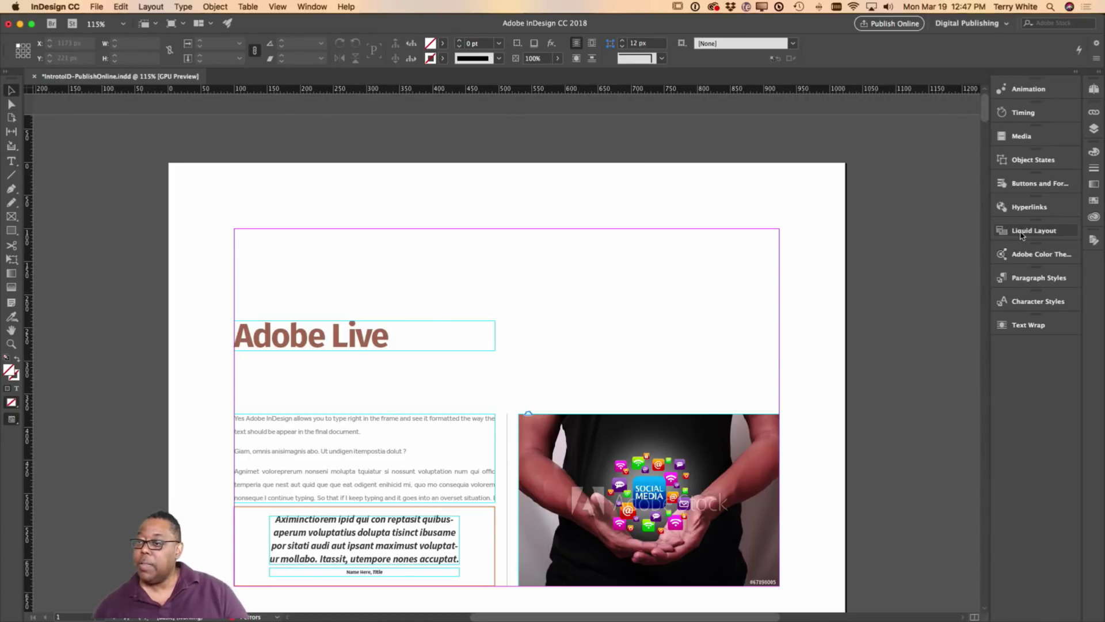
pyautogui.click(1094, 88)
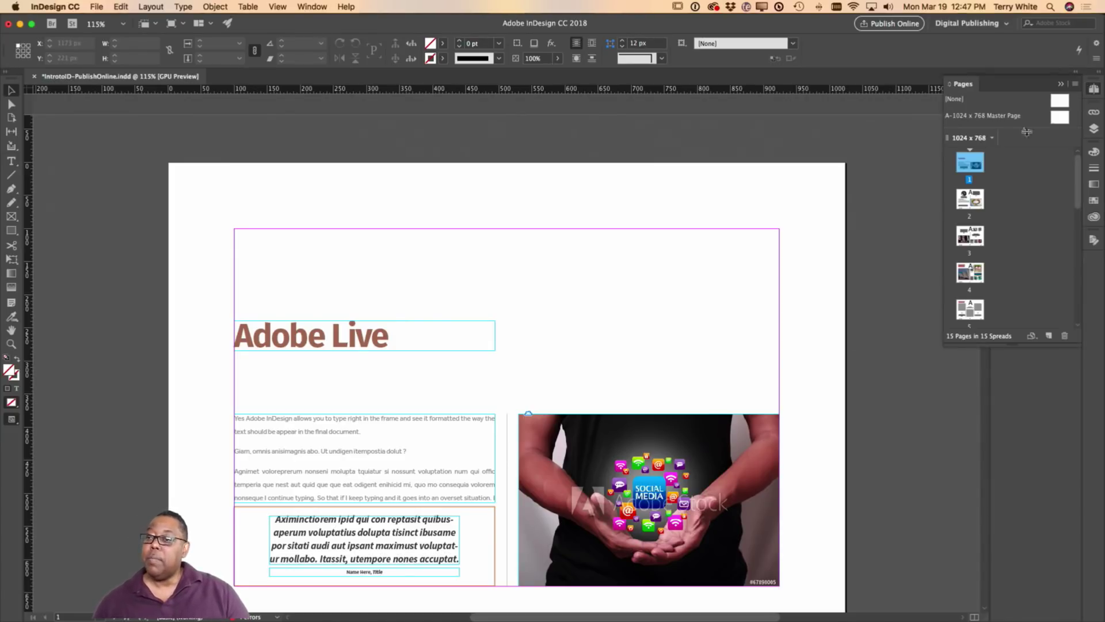
pyautogui.doubleClick(1061, 117)
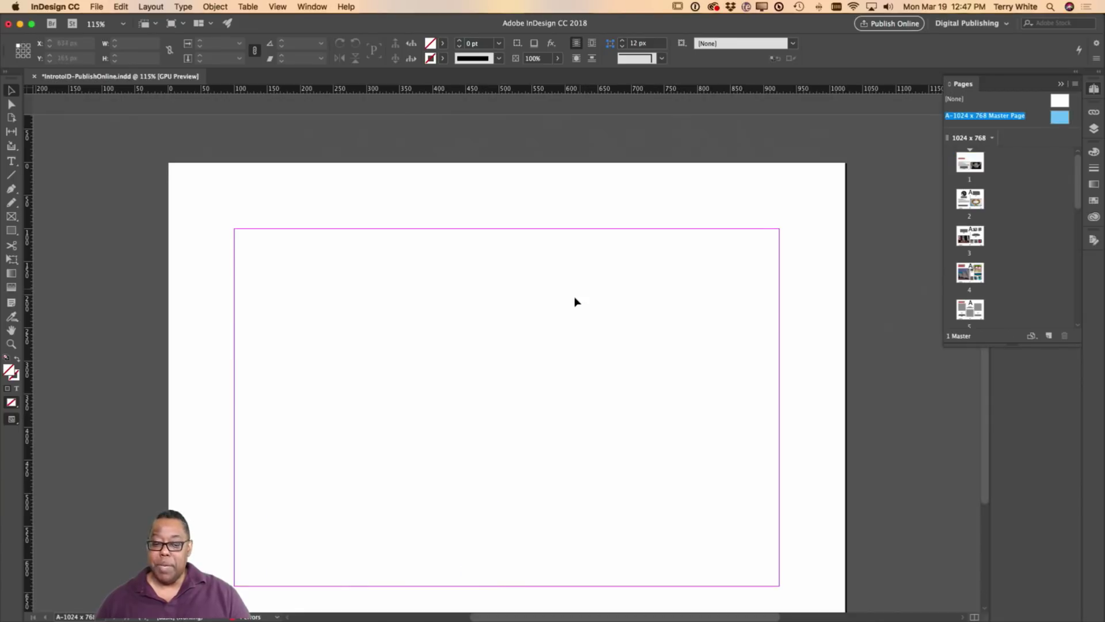
pyautogui.scroll(-3, 576, 300)
pyautogui.click(509, 524)
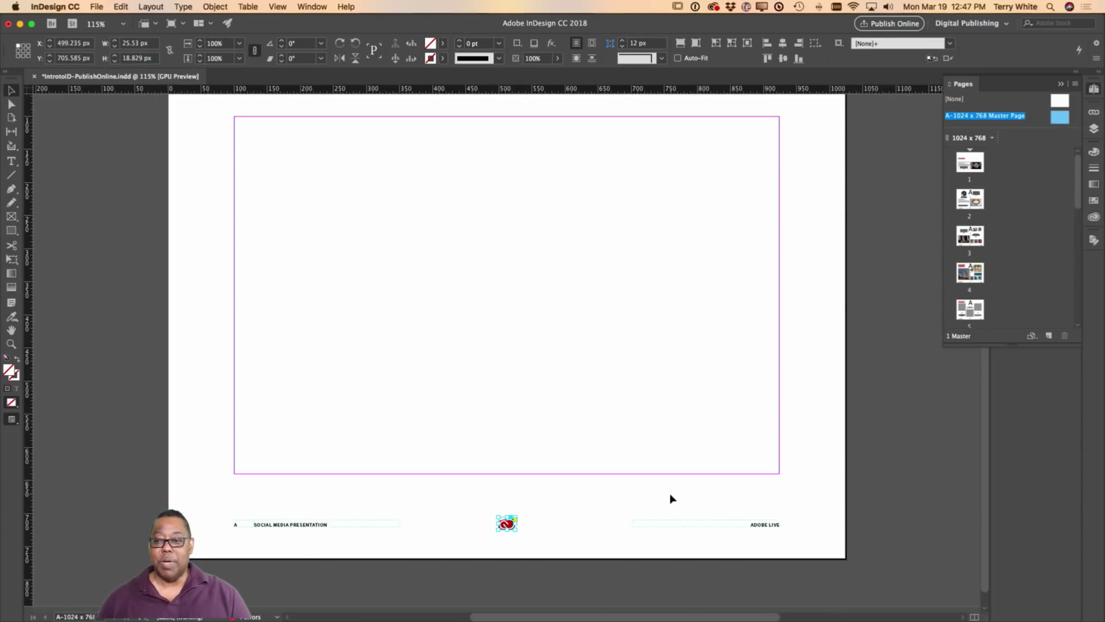
pyautogui.click(1061, 84)
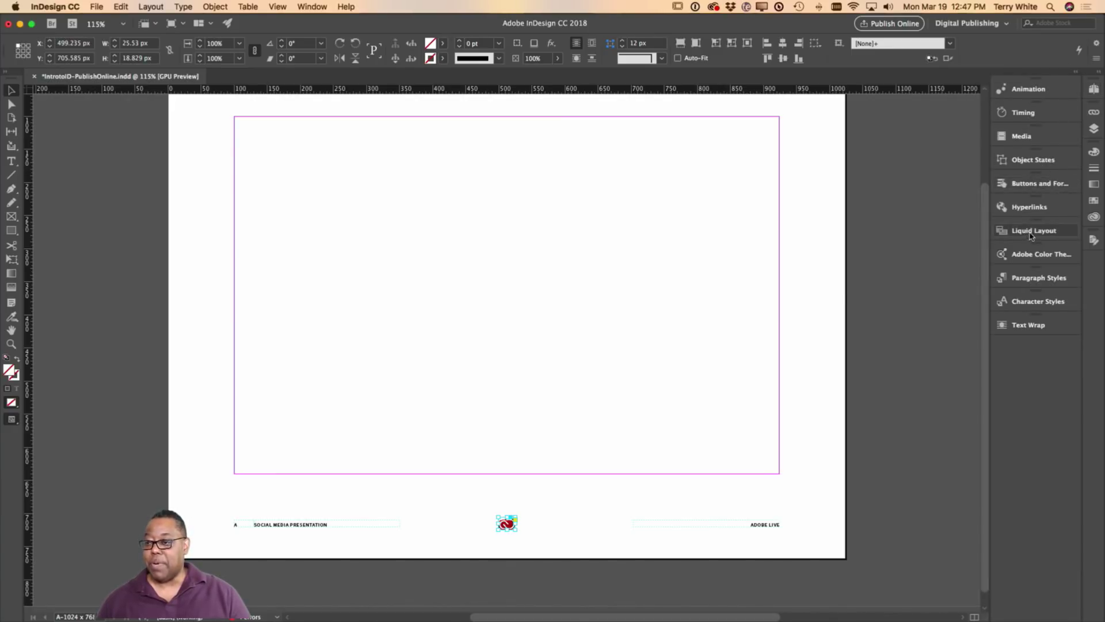
pyautogui.click(1028, 209)
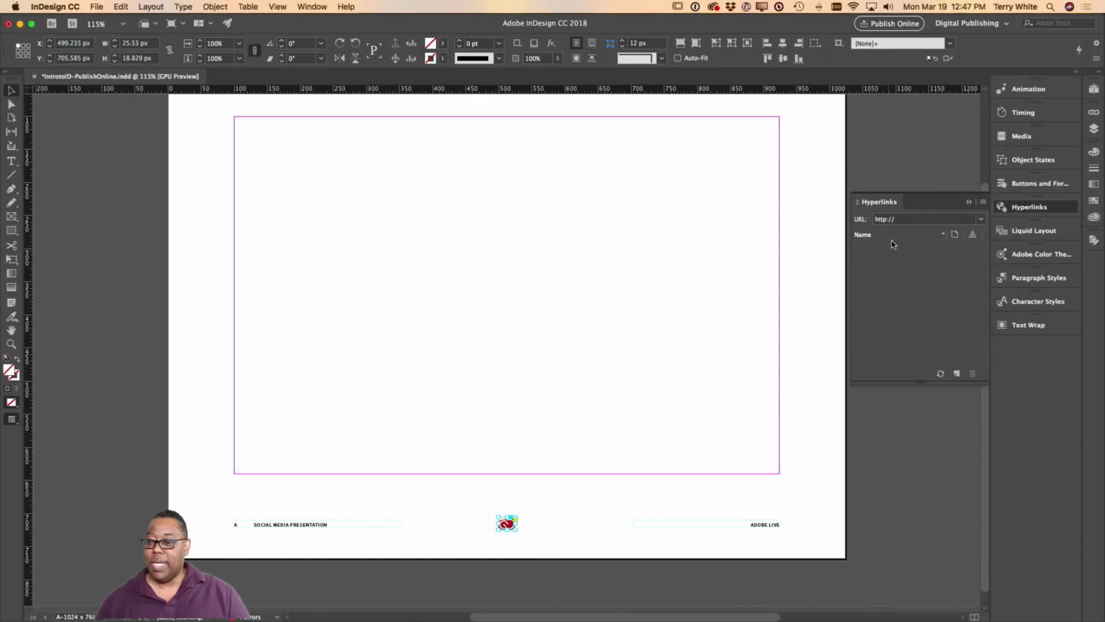
pyautogui.click(904, 219)
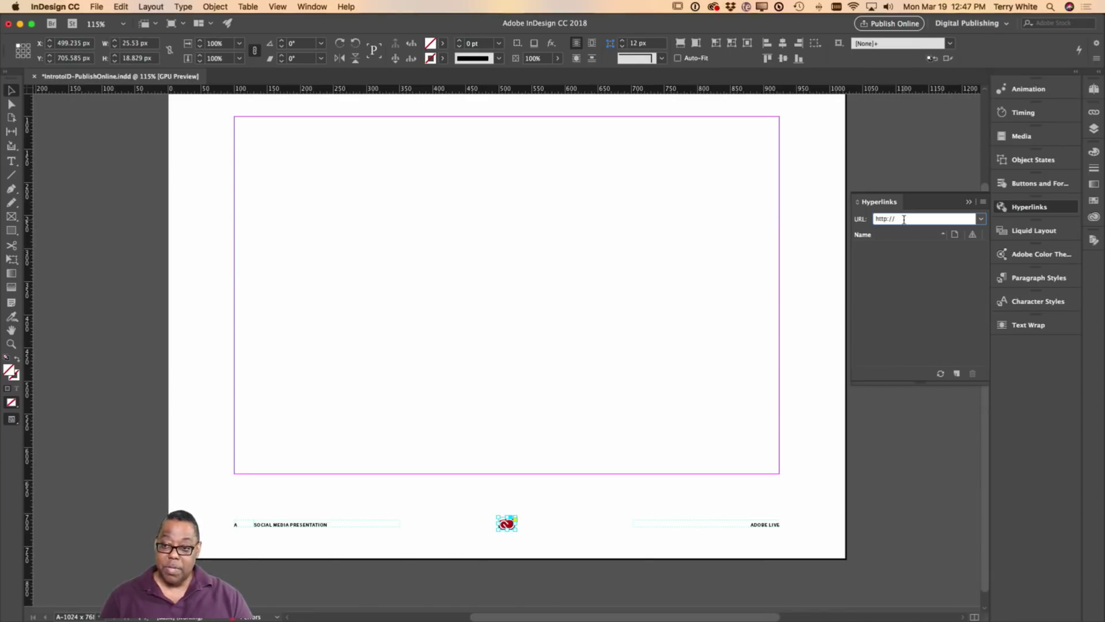
pyautogui.write('beh')
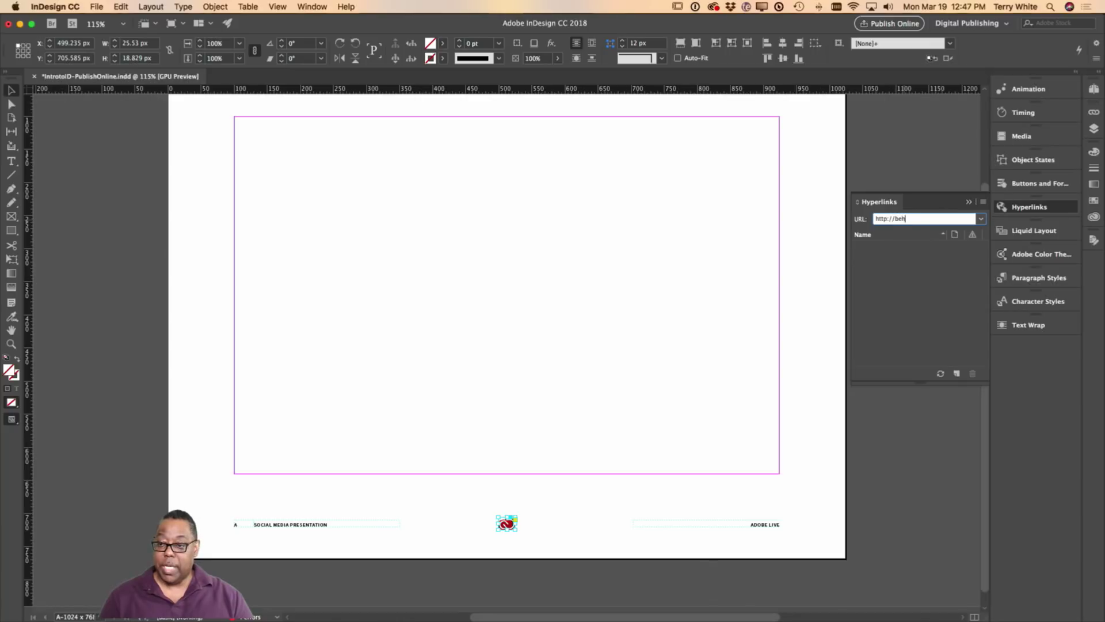
pyautogui.write('ance.')
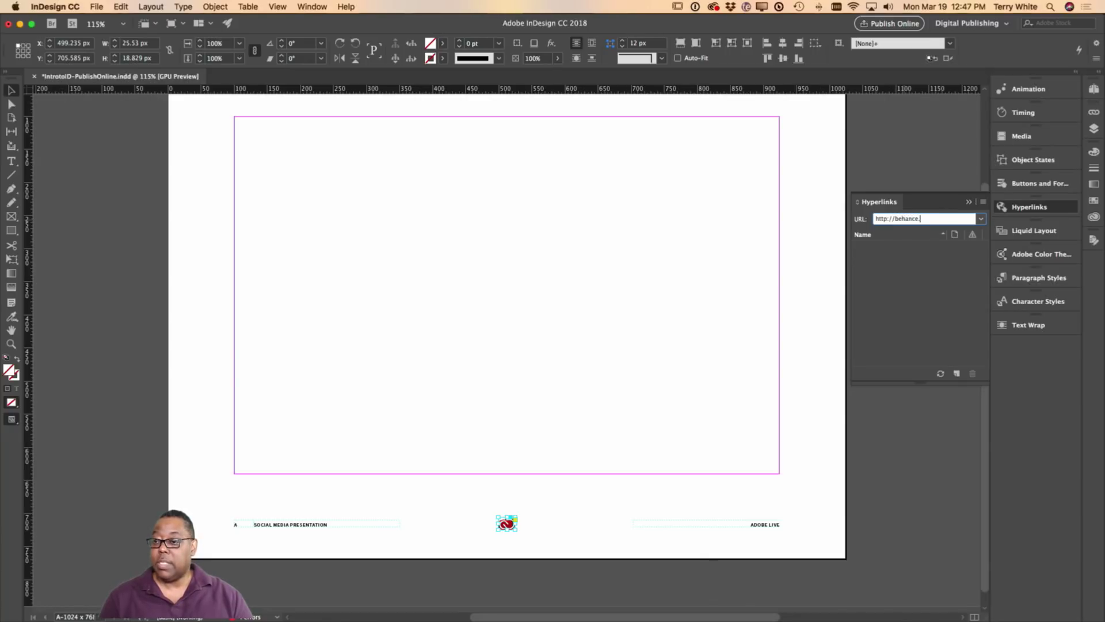
pyautogui.write('net/live')
pyautogui.press('Return')
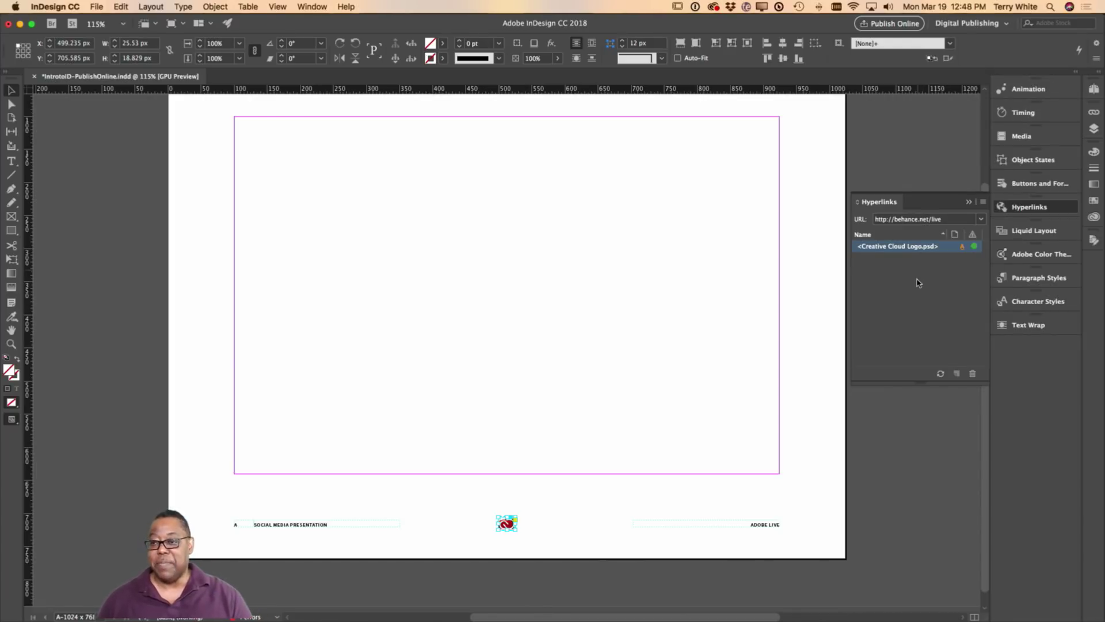
pyautogui.click(968, 203)
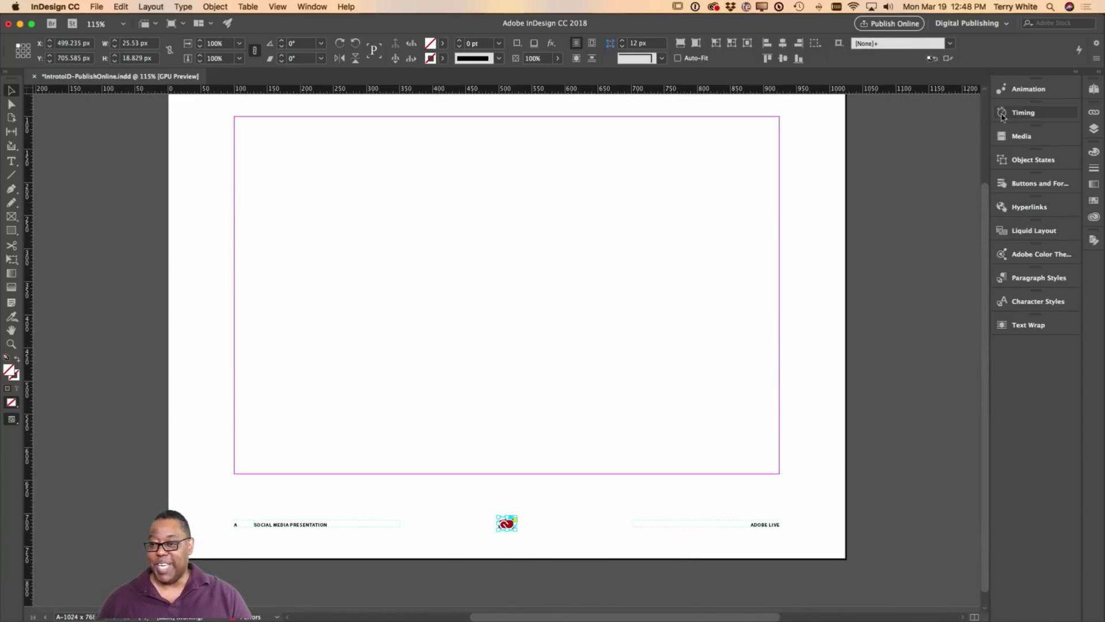
# Open page 1 of the document and collapse the Pages panel
pyautogui.click(1092, 91)
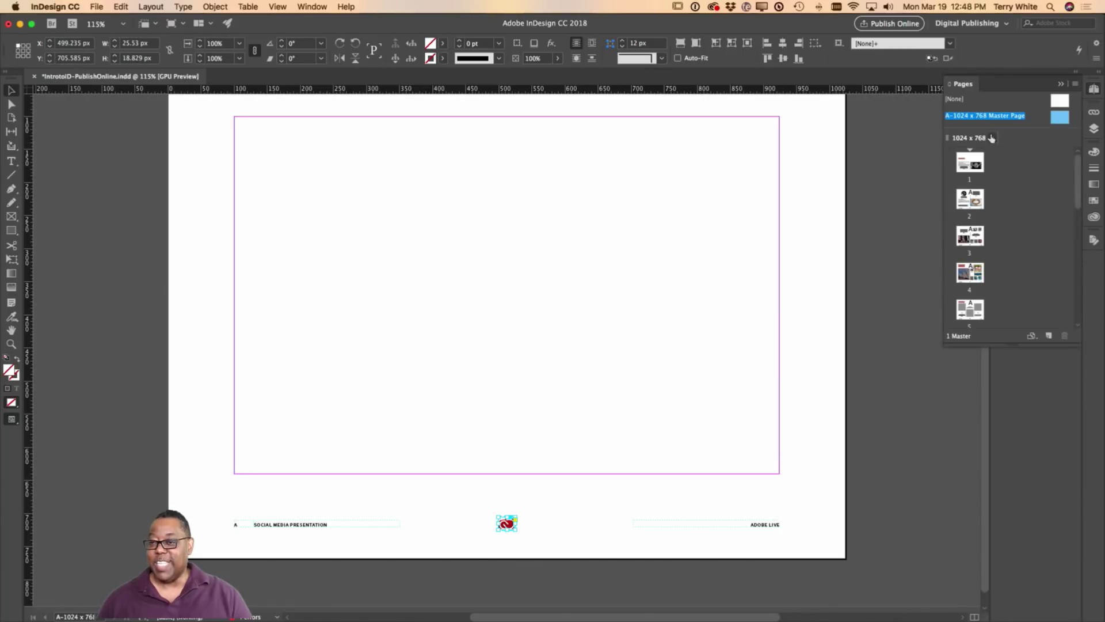
pyautogui.doubleClick(960, 164)
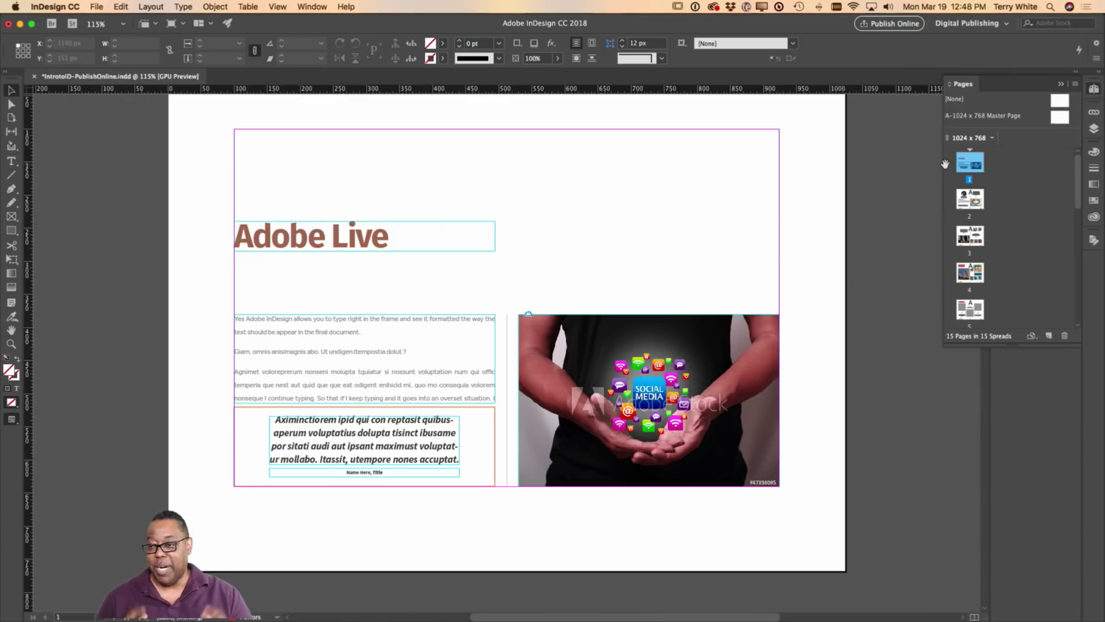
pyautogui.click(1061, 84)
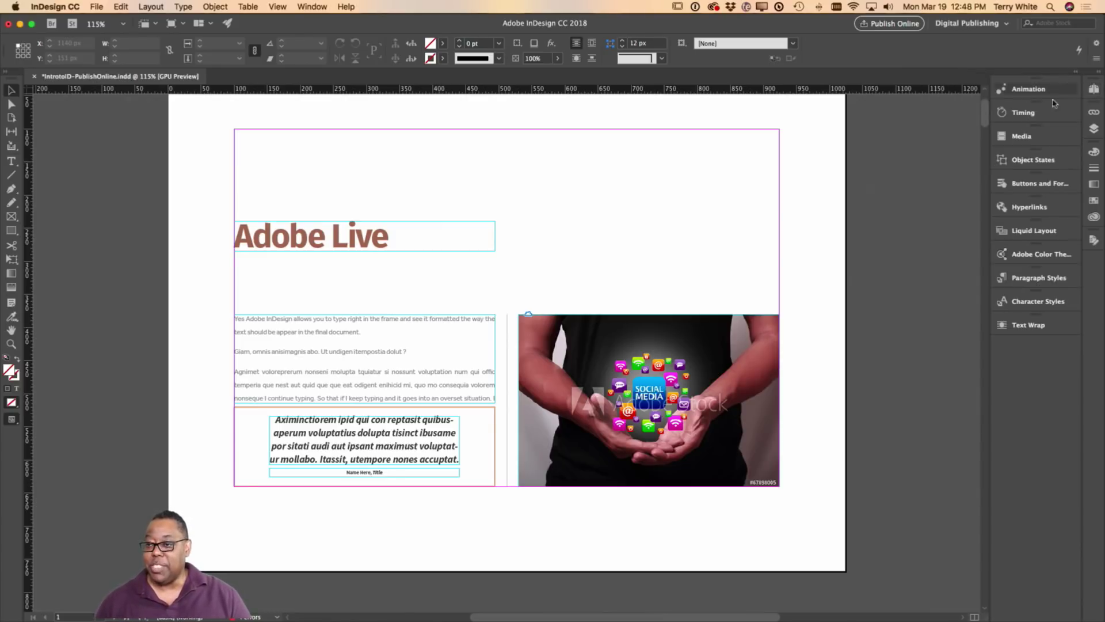
pyautogui.scroll(2, 482, 290)
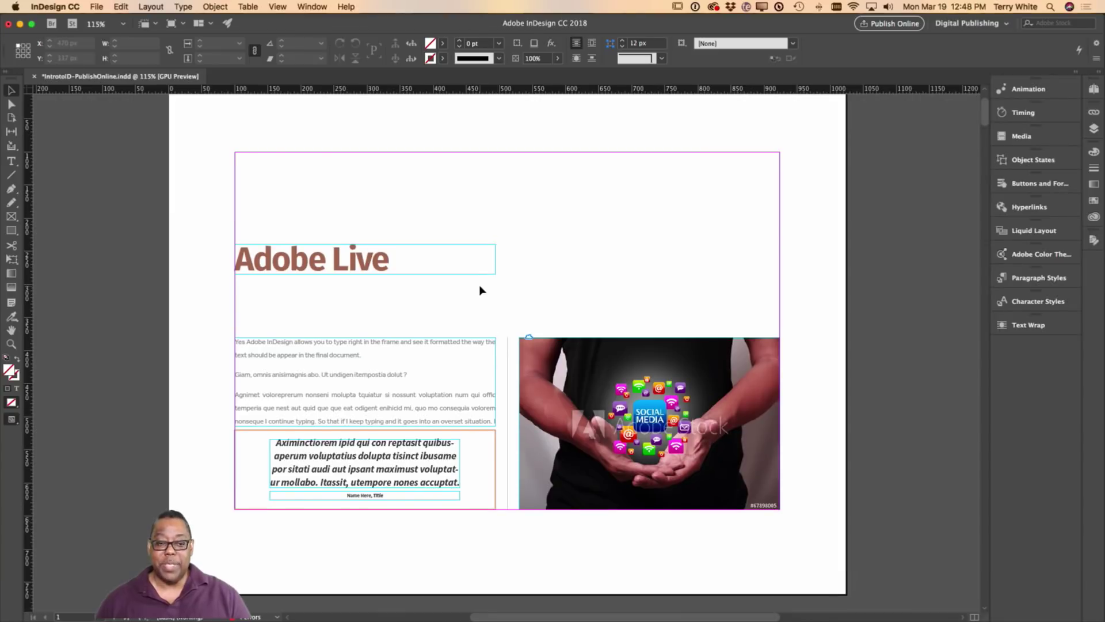
# Apply the Fly in from Top animation preset to the "Adobe Live" title frame on page 1
pyautogui.click(425, 272)
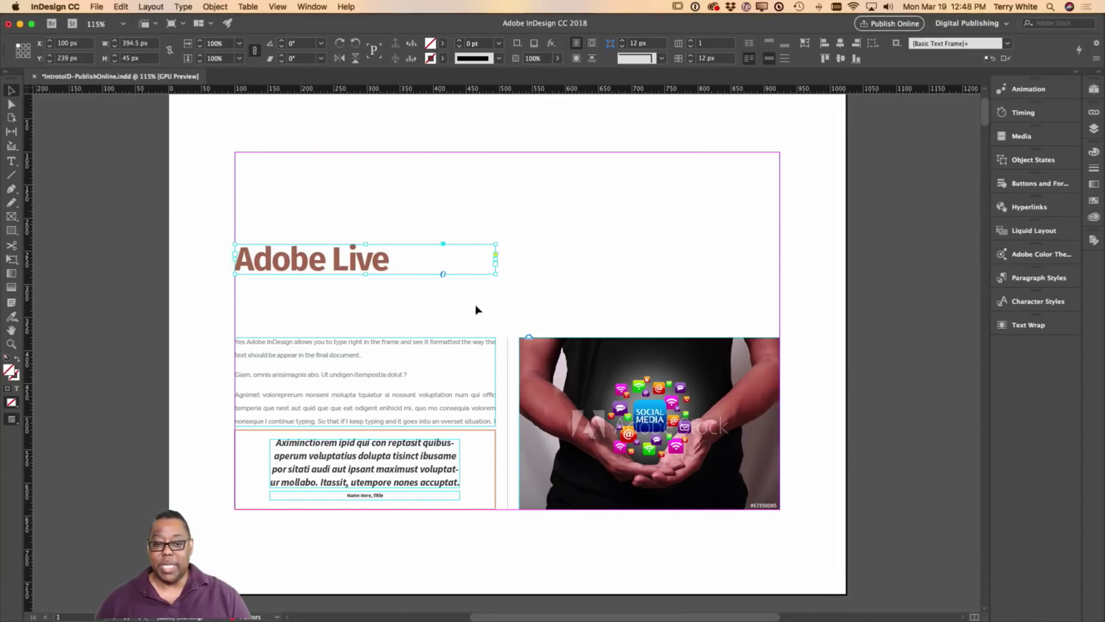
pyautogui.click(1017, 90)
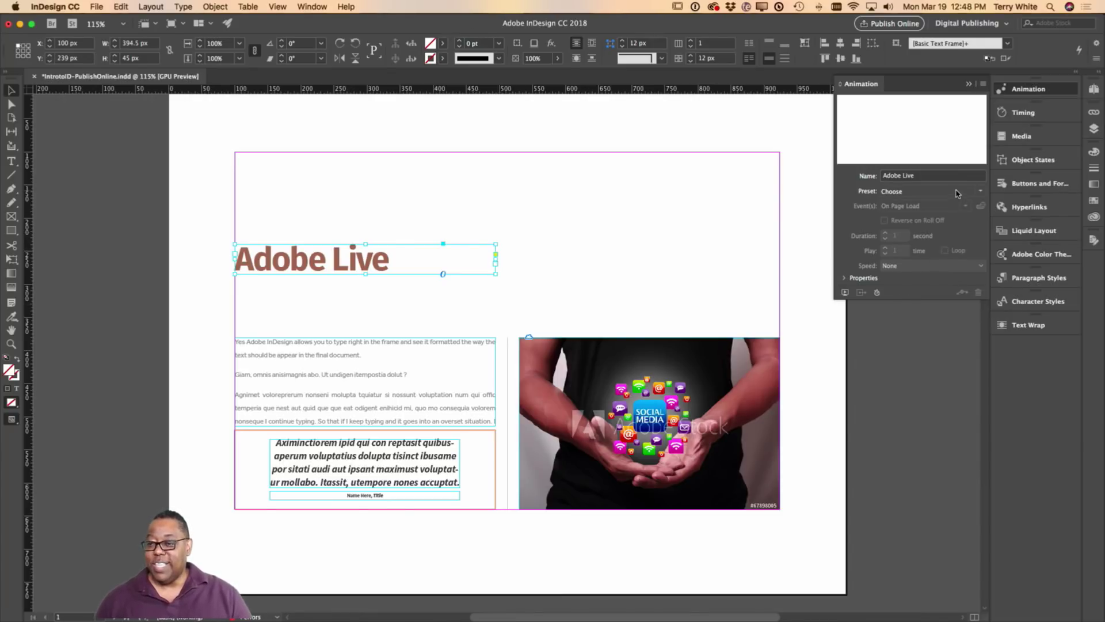
pyautogui.click(979, 192)
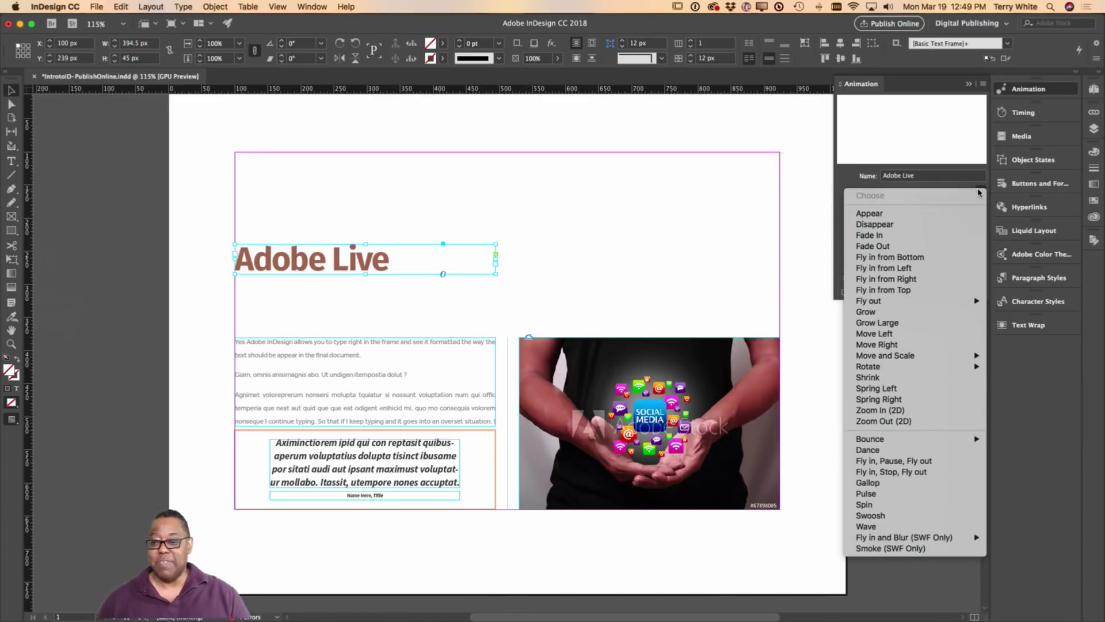
pyautogui.click(949, 291)
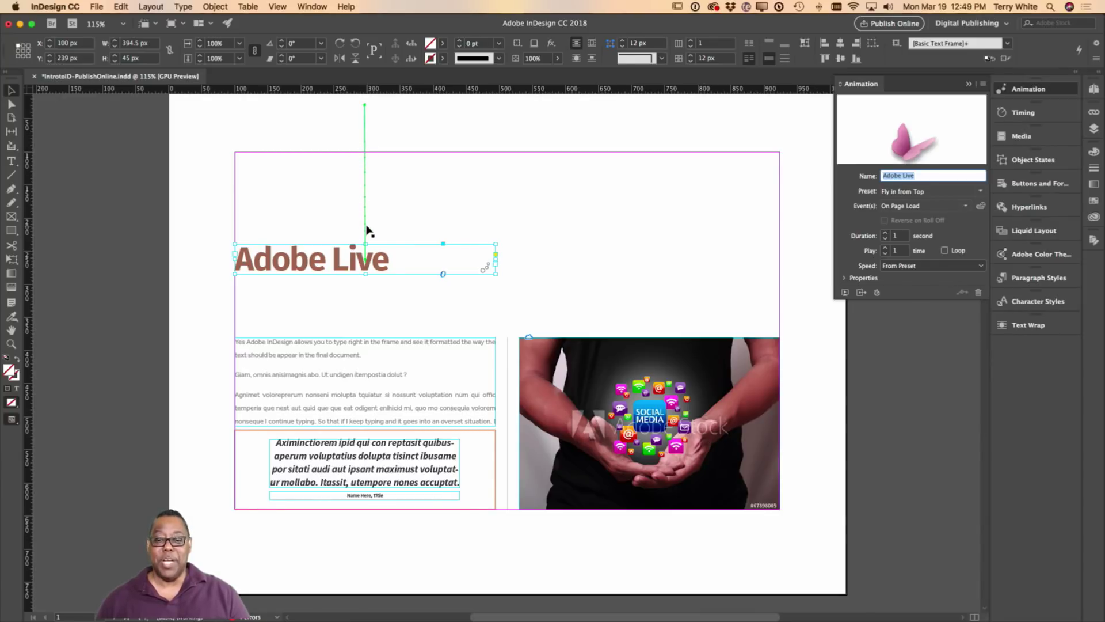
# Apply the Appear animation preset to the body text frame beginning "Yes Adobe InDesign allows you"
pyautogui.click(661, 382)
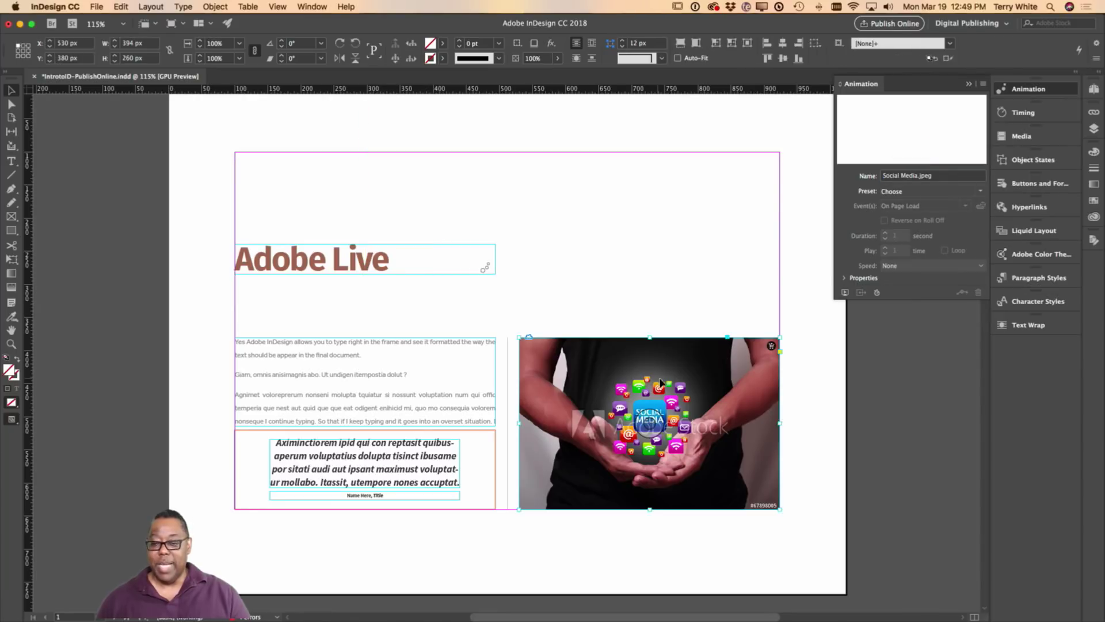
pyautogui.click(429, 409)
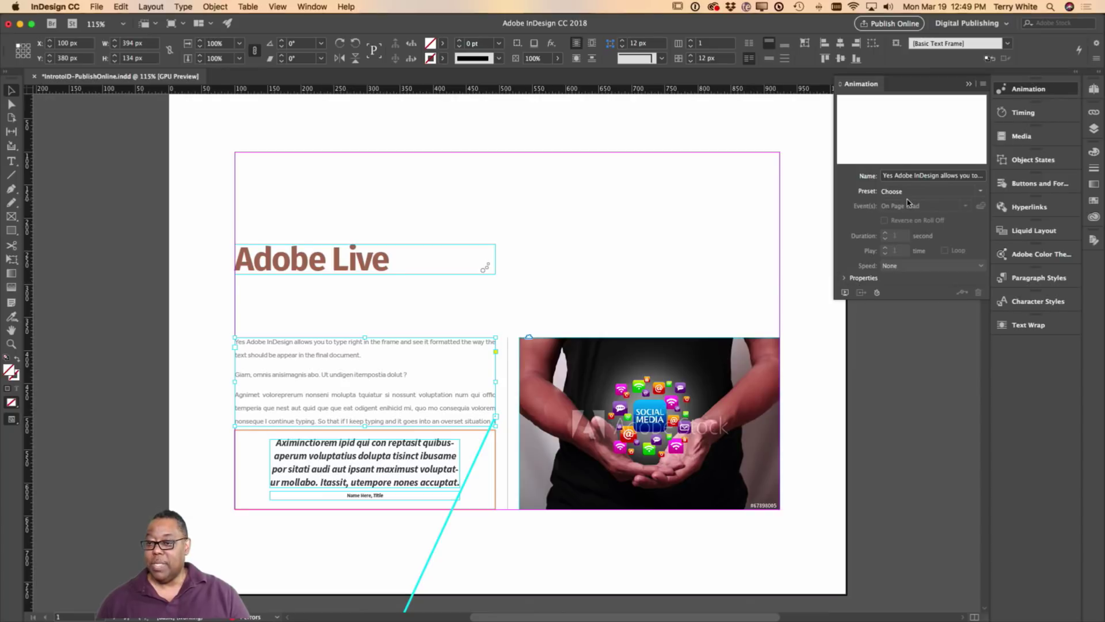
pyautogui.click(978, 196)
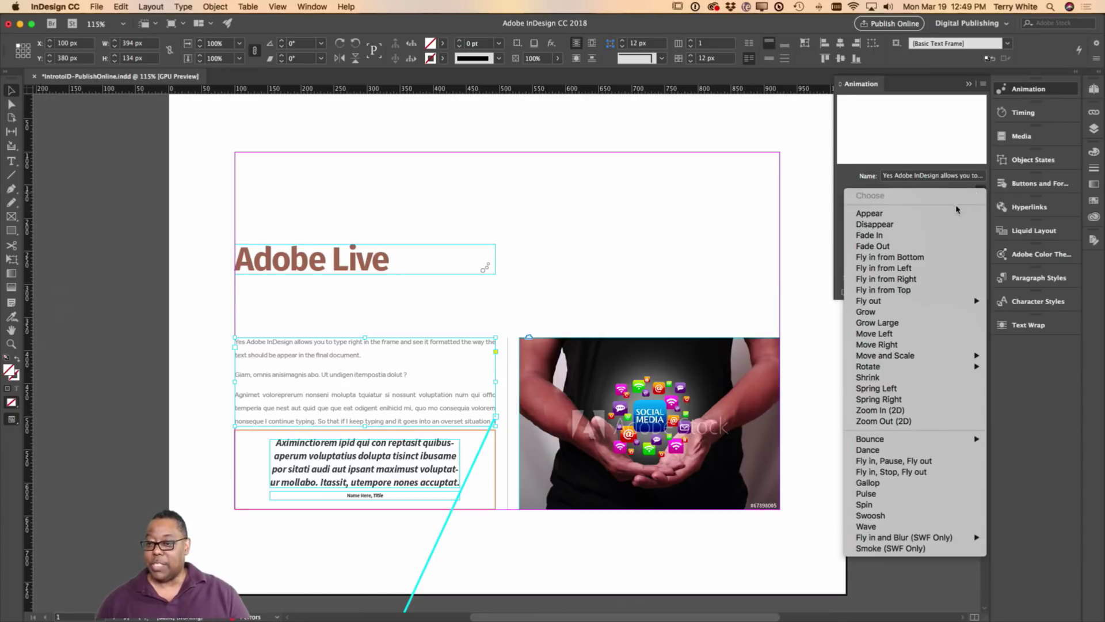
pyautogui.click(938, 215)
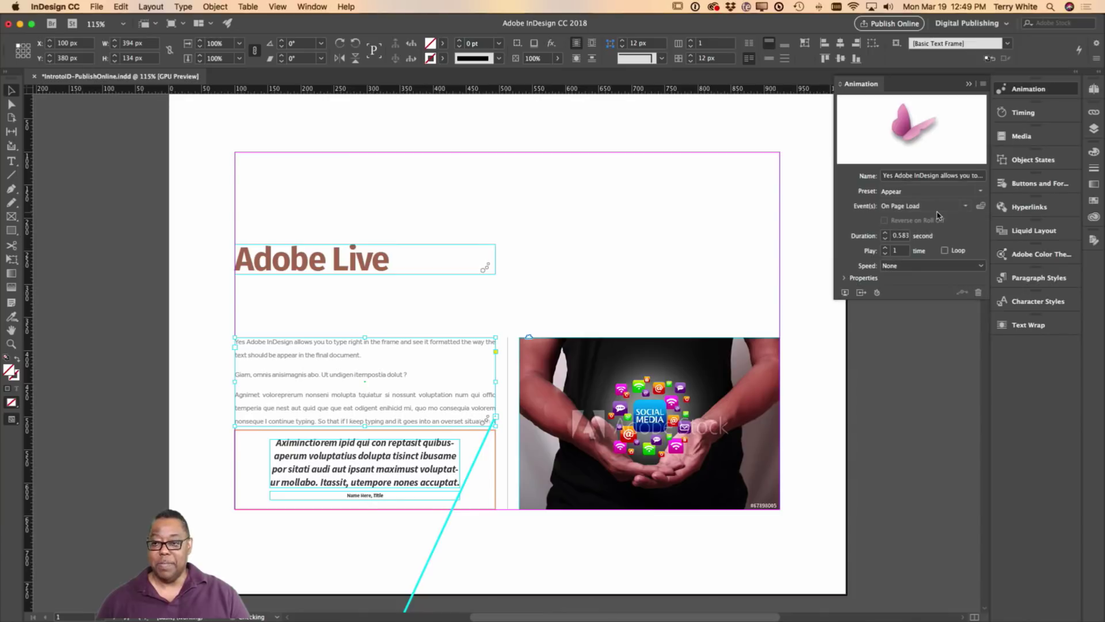
# Select the quote text frame together with the "Name Here, Title" frame and give both the Fade In animation preset
pyautogui.click(339, 485)
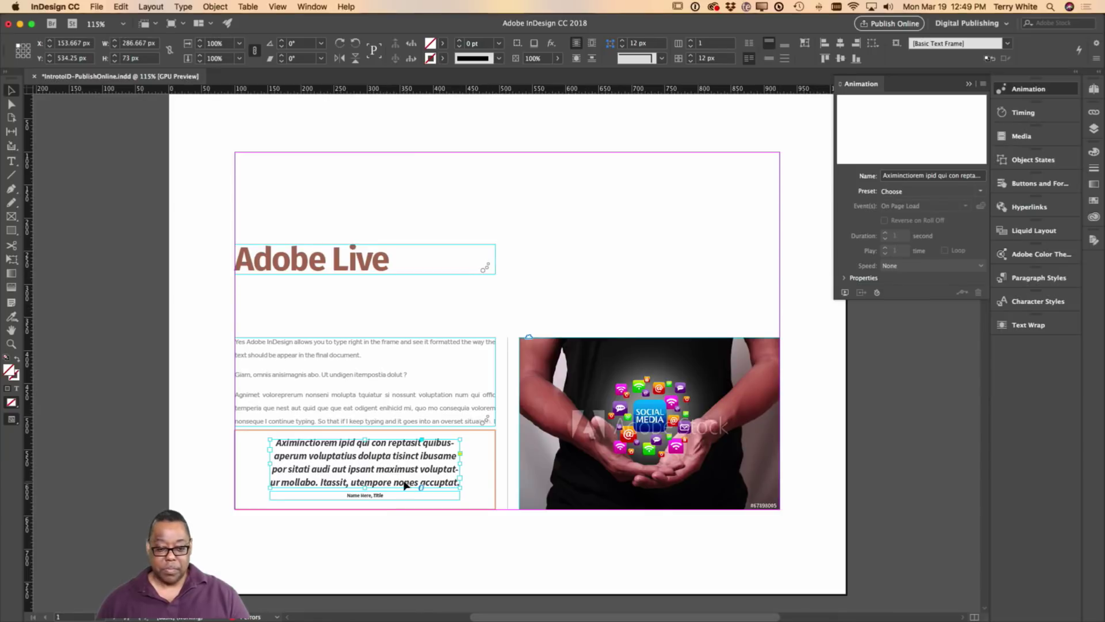
pyautogui.keyDown('shift'); pyautogui.click(392, 498); pyautogui.keyUp('shift')
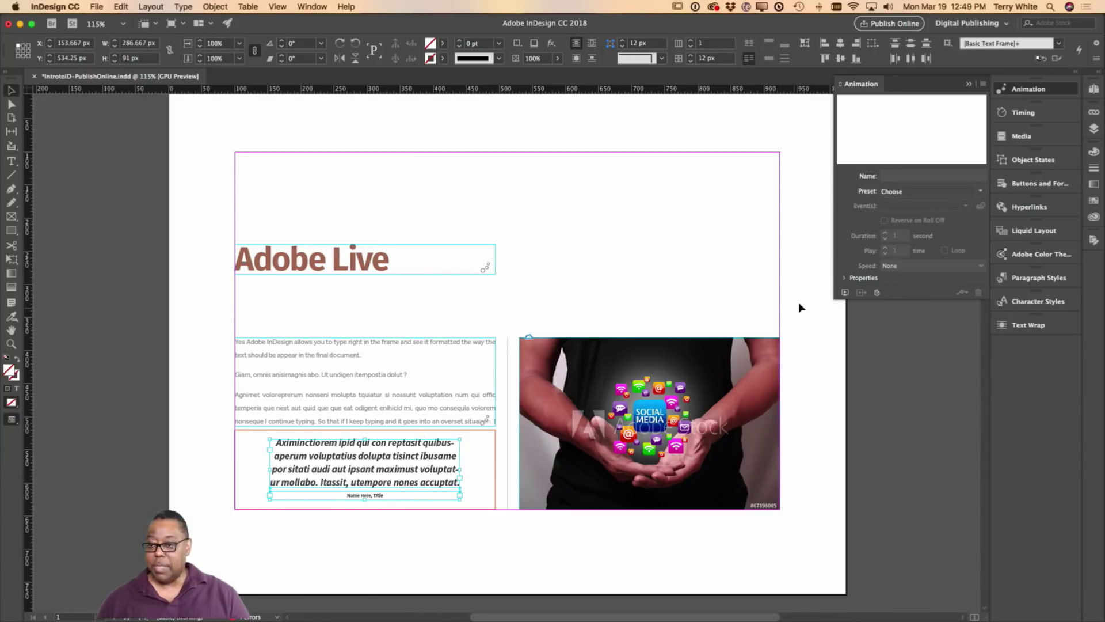
pyautogui.click(981, 192)
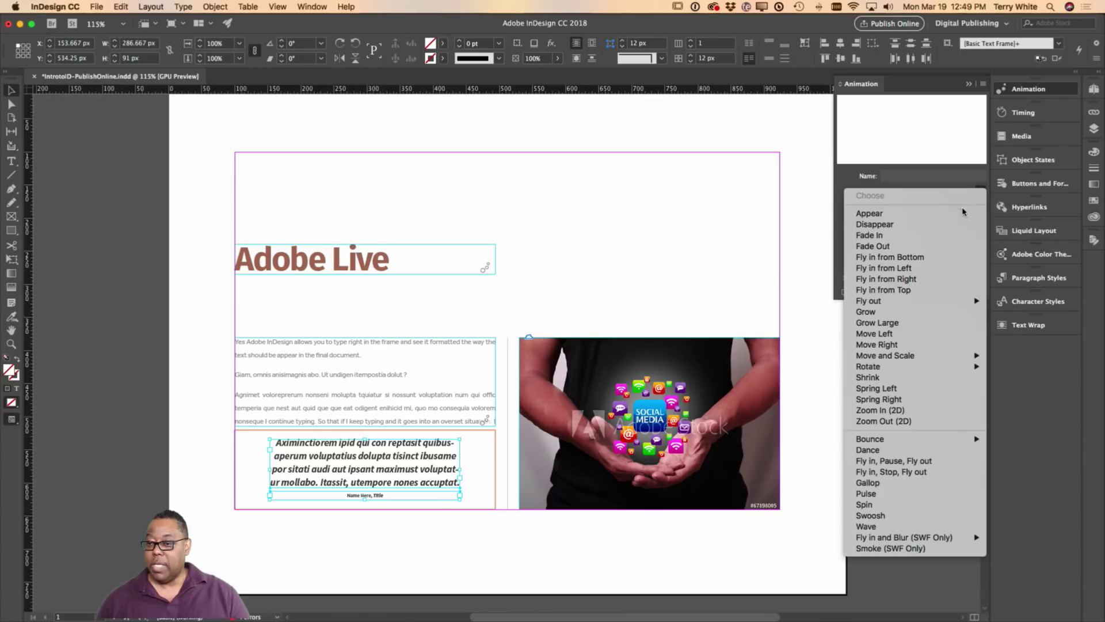
pyautogui.click(948, 236)
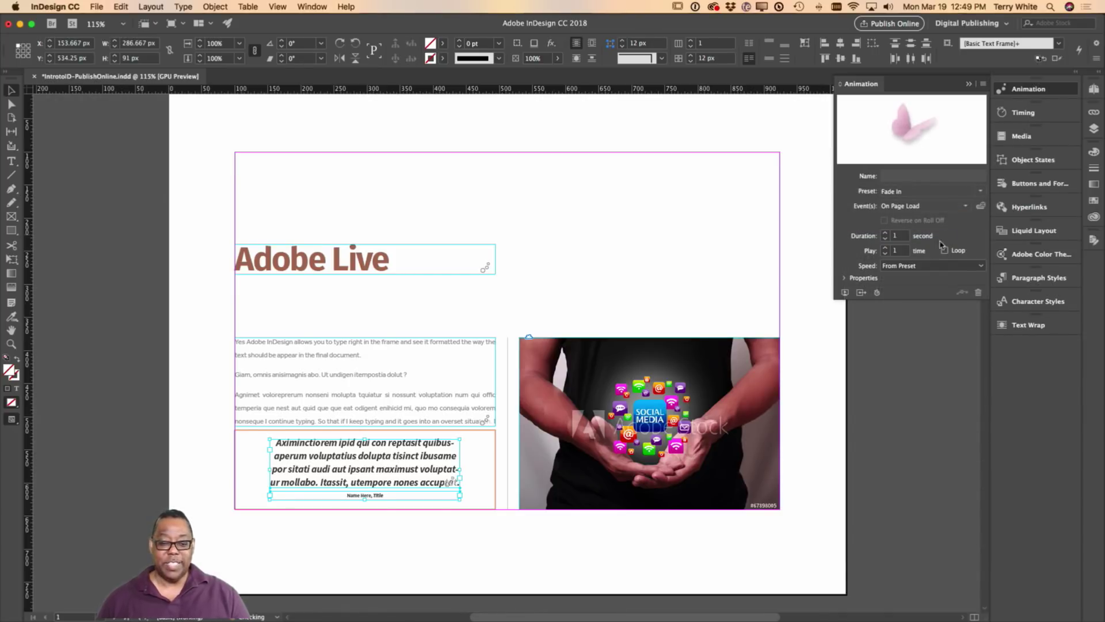
# Apply the Fly in from Right animation preset to the social media image
pyautogui.click(710, 379)
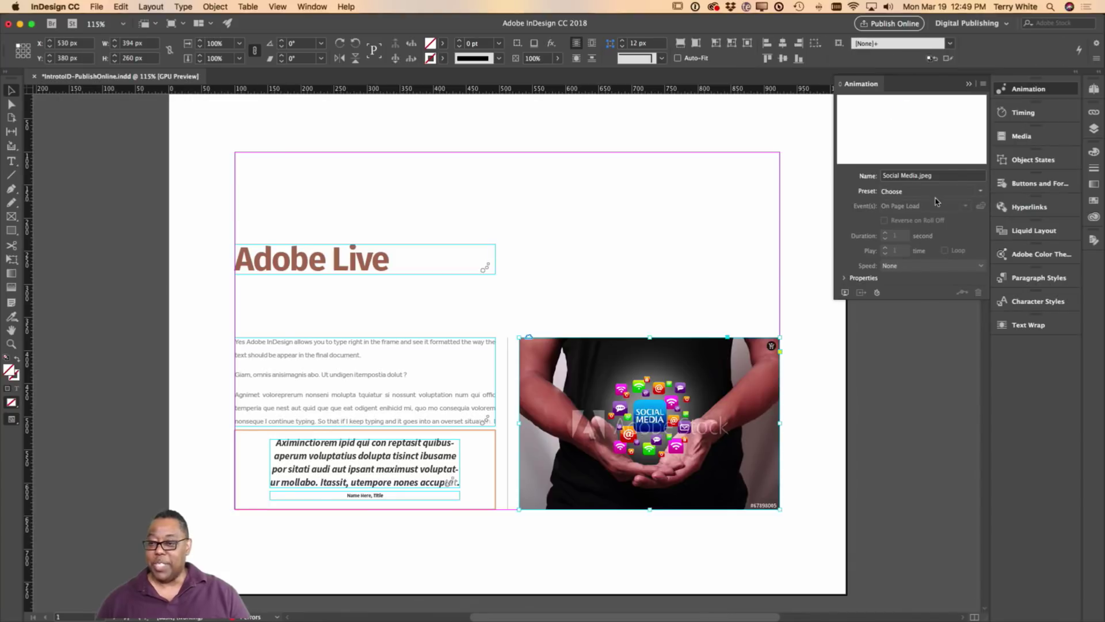
pyautogui.click(979, 192)
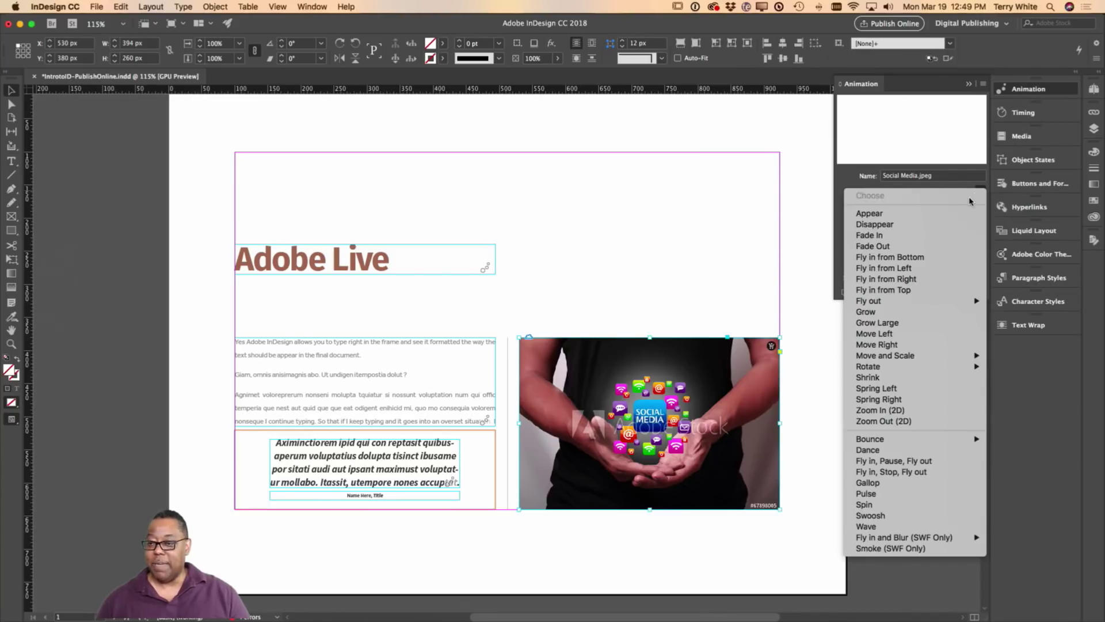
pyautogui.click(918, 281)
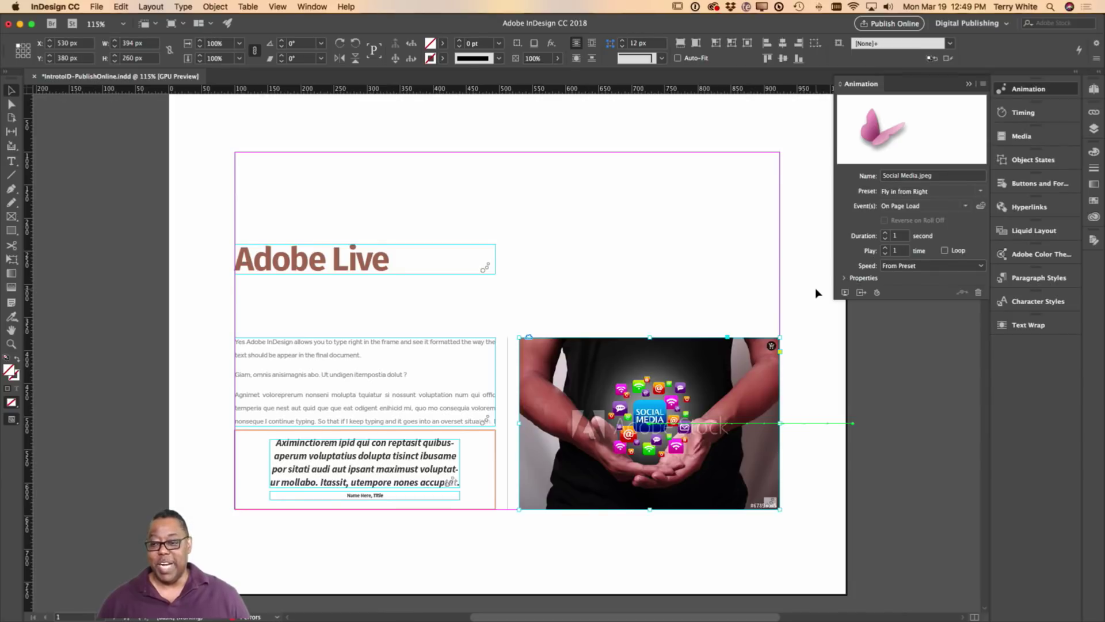
# Preview page 1's animations in an enlarged EPUB Interactivity Preview, replay them, and close the preview
pyautogui.click(843, 292)
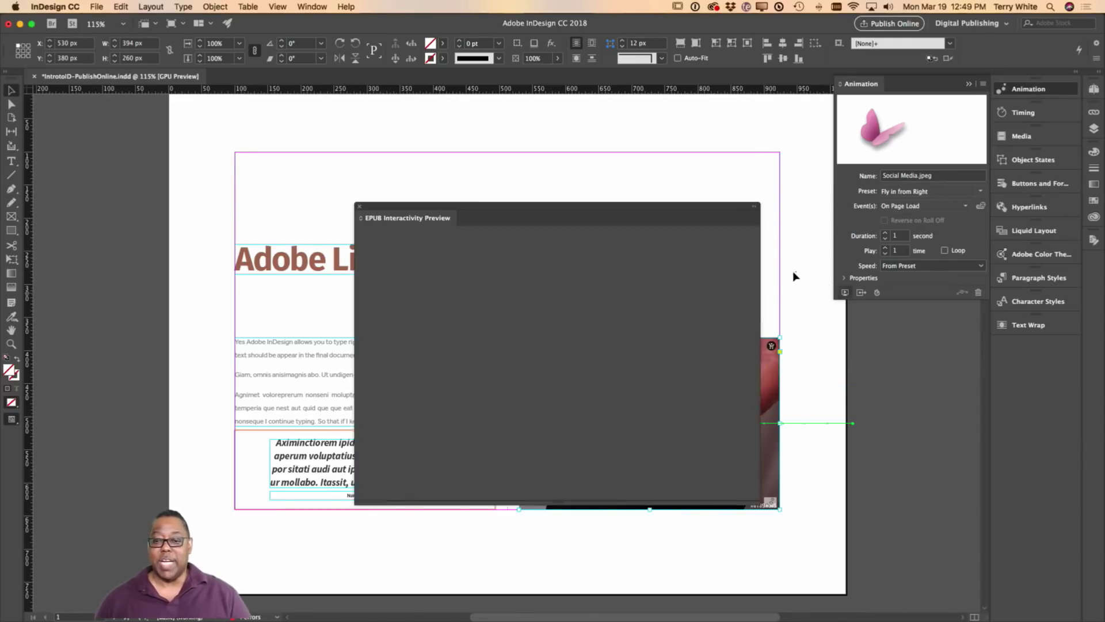
pyautogui.moveTo(484, 319); pyautogui.dragTo(808, 525)
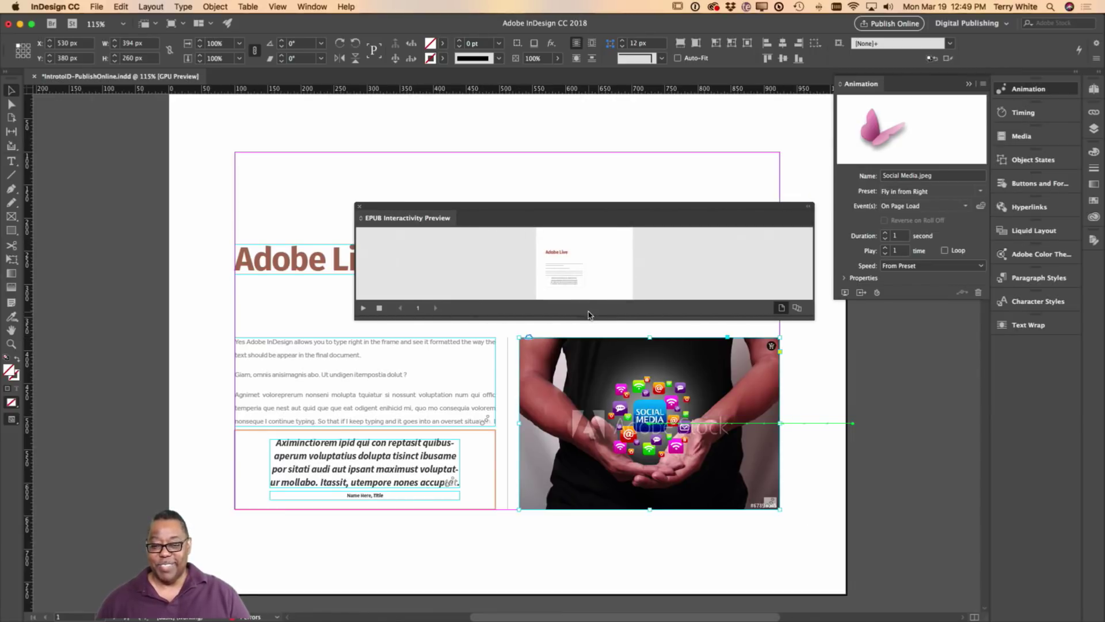
pyautogui.moveTo(584, 318); pyautogui.dragTo(591, 564)
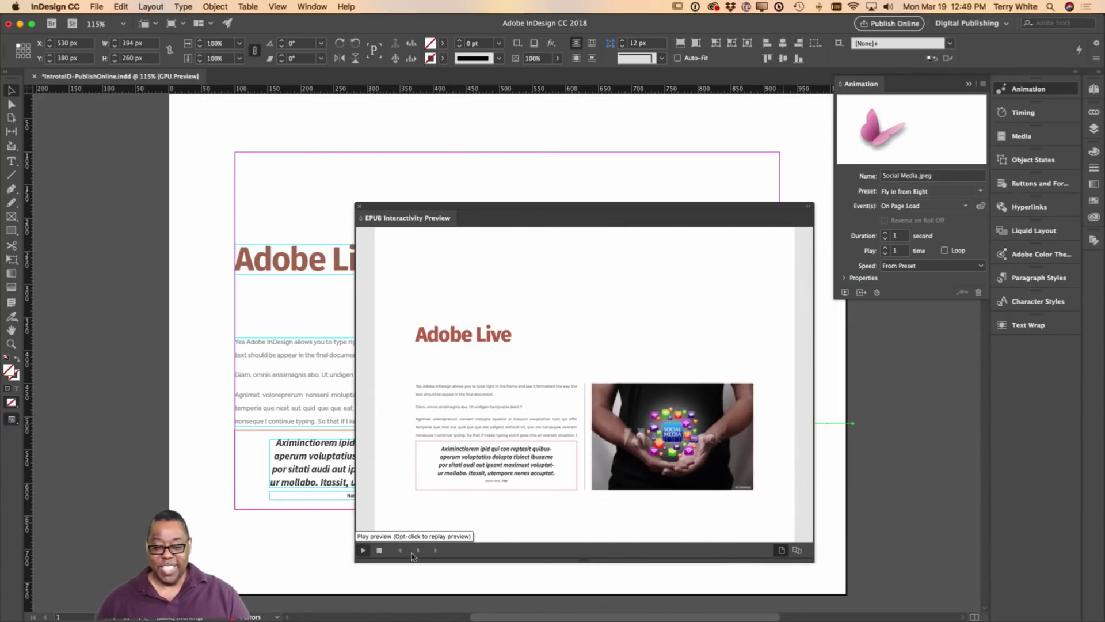
pyautogui.click(366, 552)
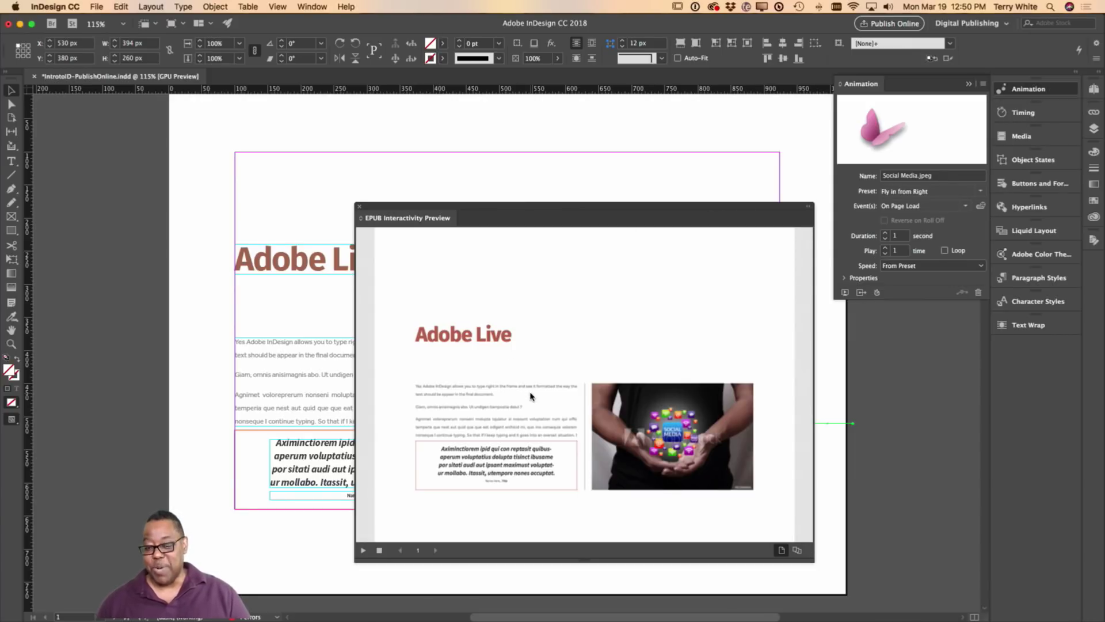
pyautogui.click(363, 551)
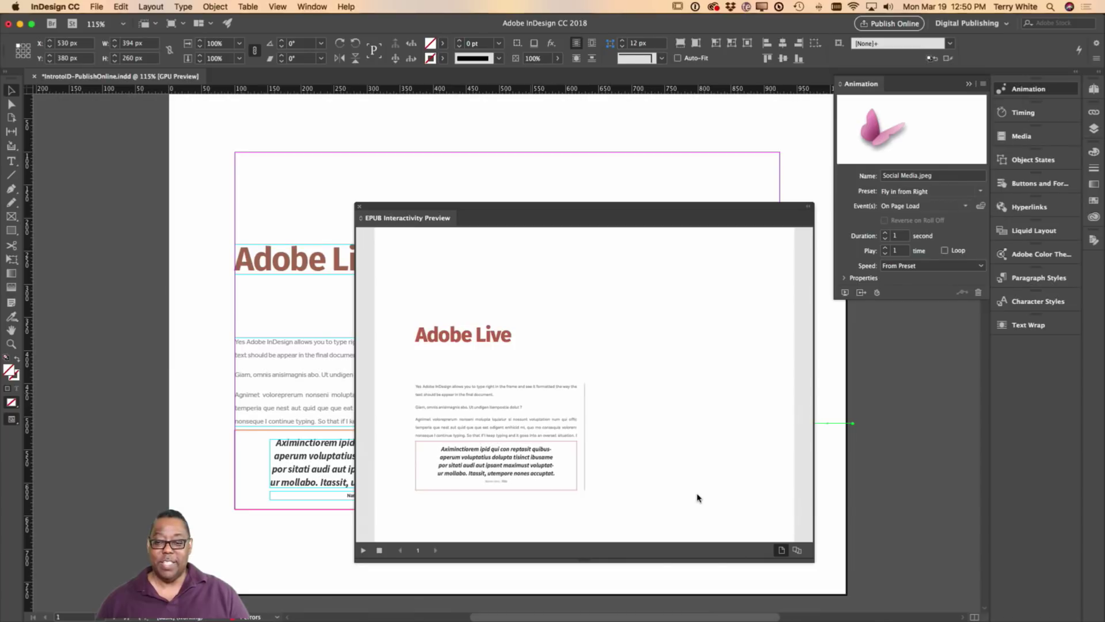
pyautogui.click(360, 206)
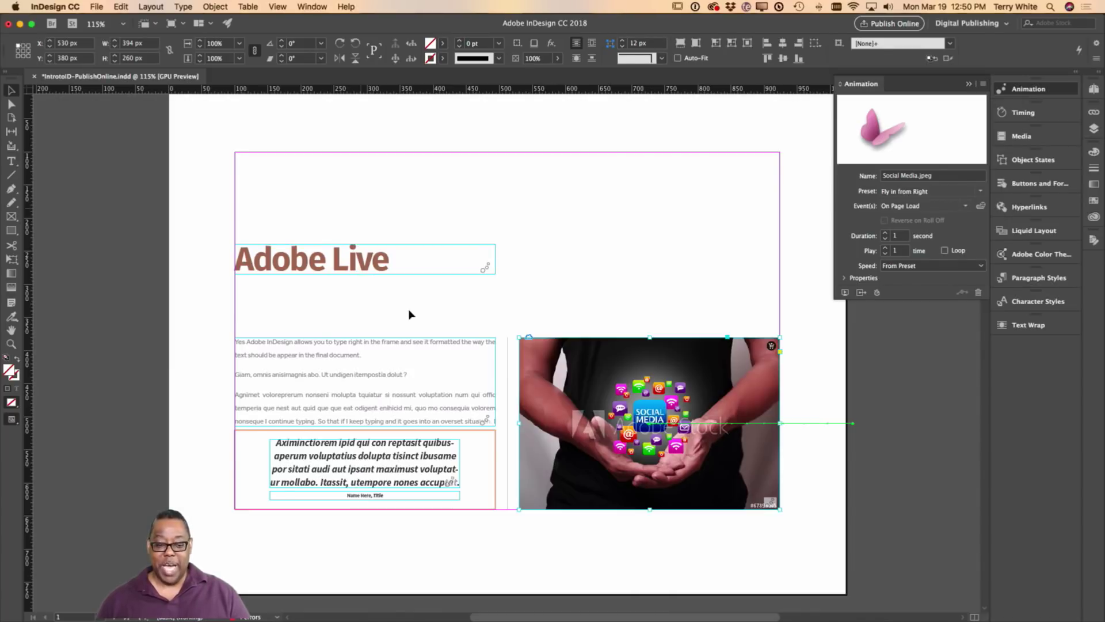
# Apply the Fade In animation preset to the vertical line between the text and the image
pyautogui.click(508, 467)
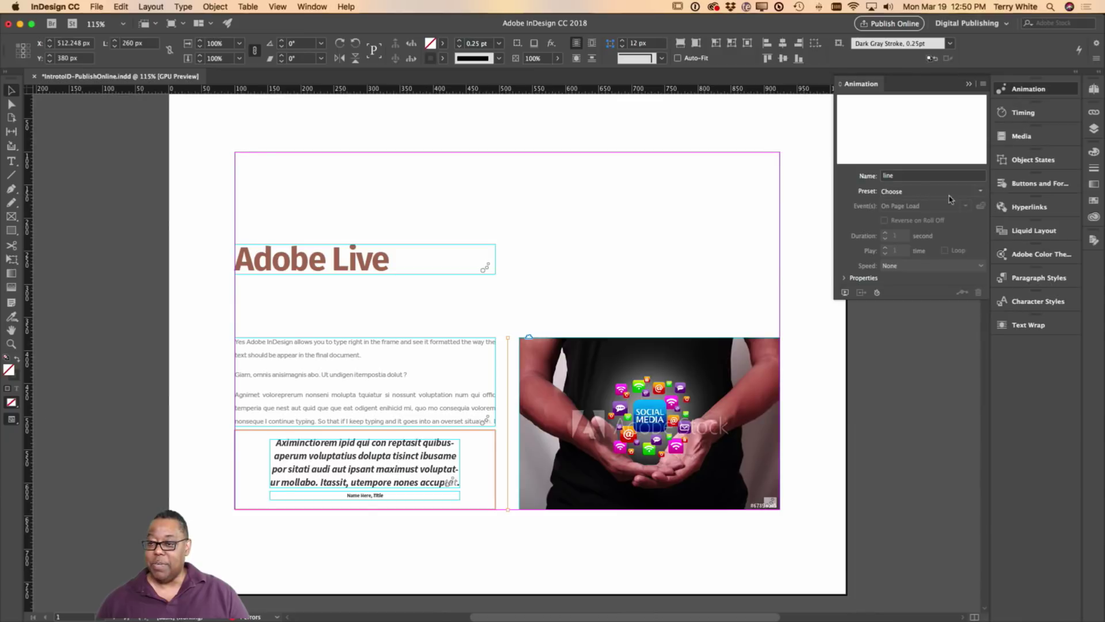
pyautogui.click(977, 193)
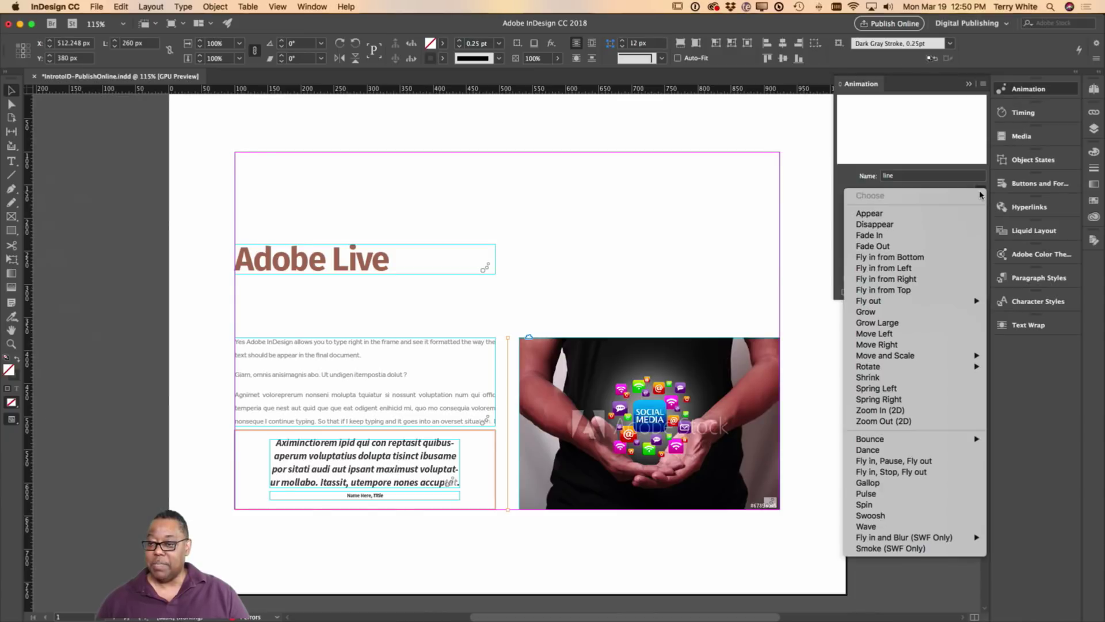
pyautogui.click(942, 236)
# Apply the Fade In animation preset to the brown-stroked rectangle around the quote on page 1
pyautogui.click(484, 438)
pyautogui.click(485, 437)
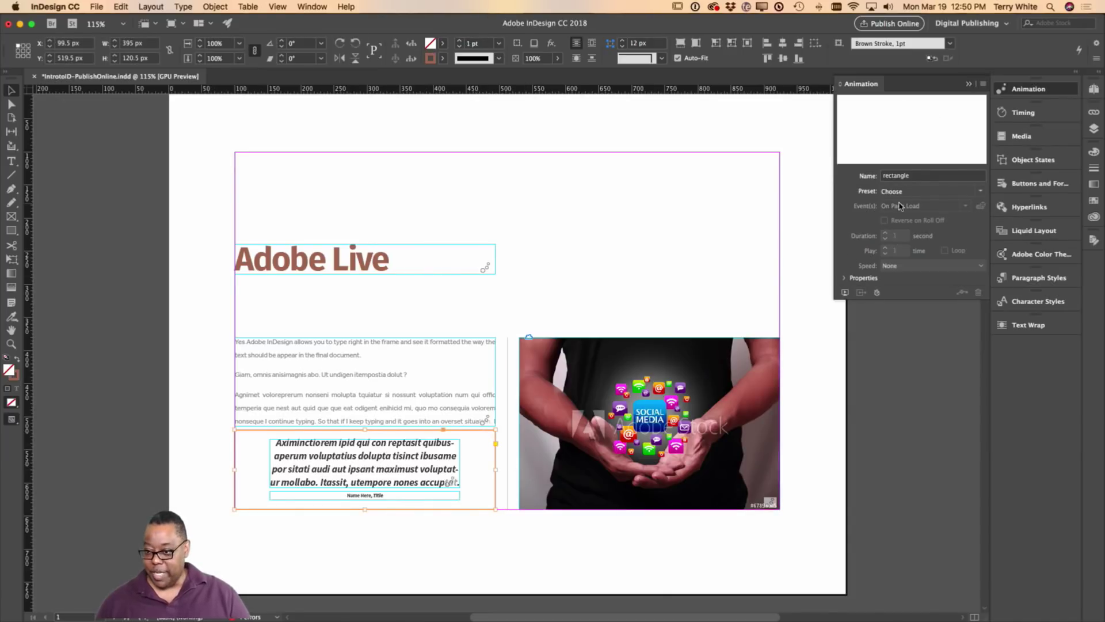
pyautogui.click(981, 192)
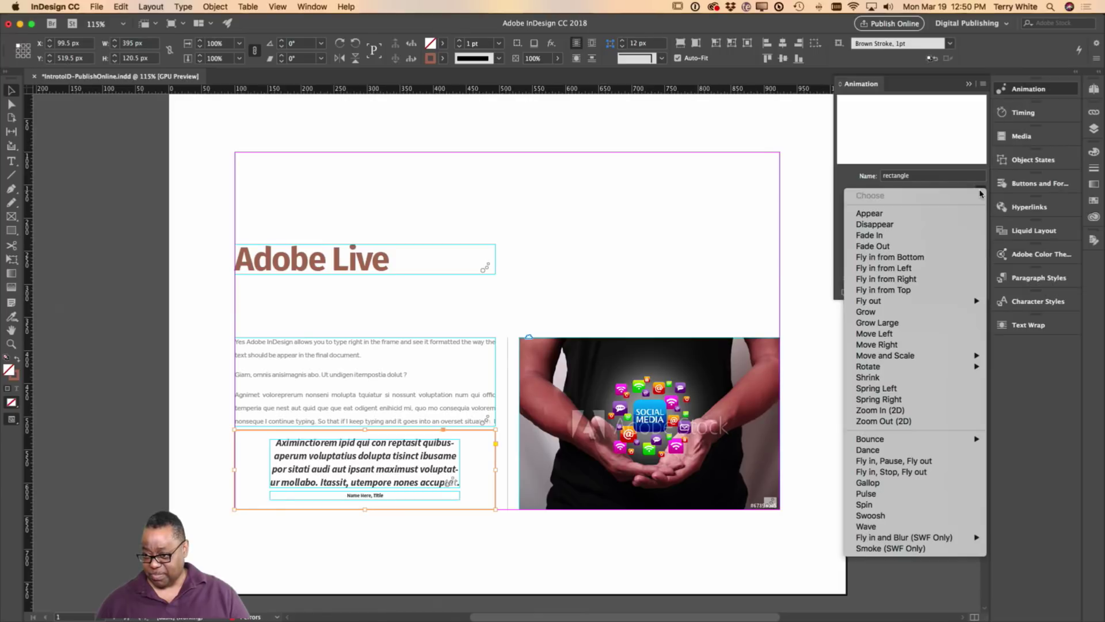
pyautogui.click(950, 234)
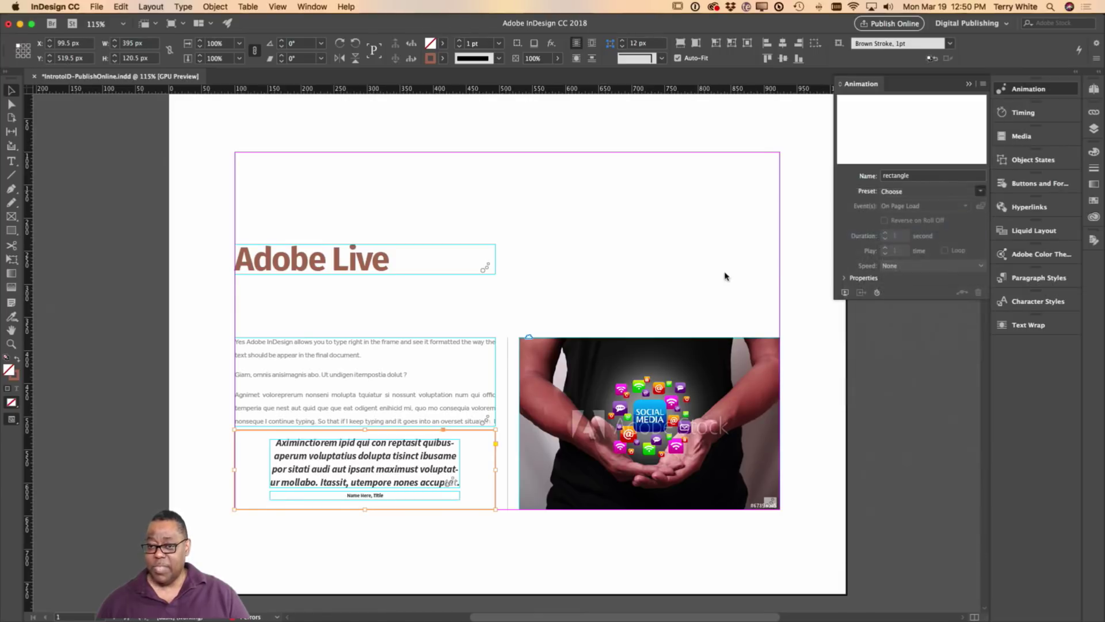
# Preview page 1's animations in an enlarged EPUB Interactivity Preview, play them through, and close the preview
pyautogui.click(845, 293)
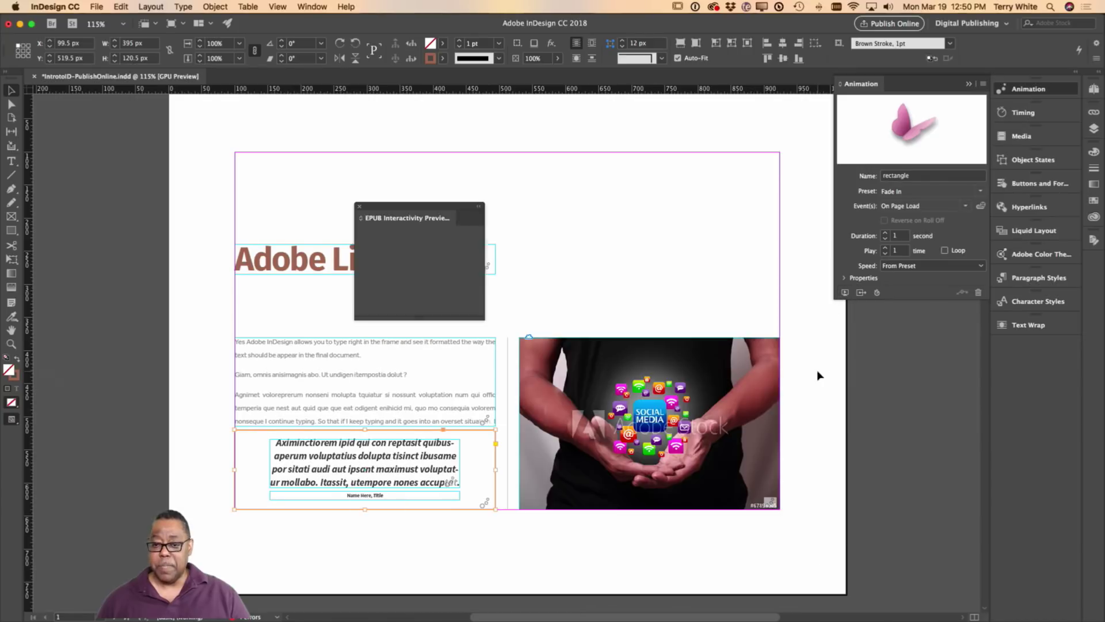
pyautogui.moveTo(485, 320); pyautogui.dragTo(816, 505)
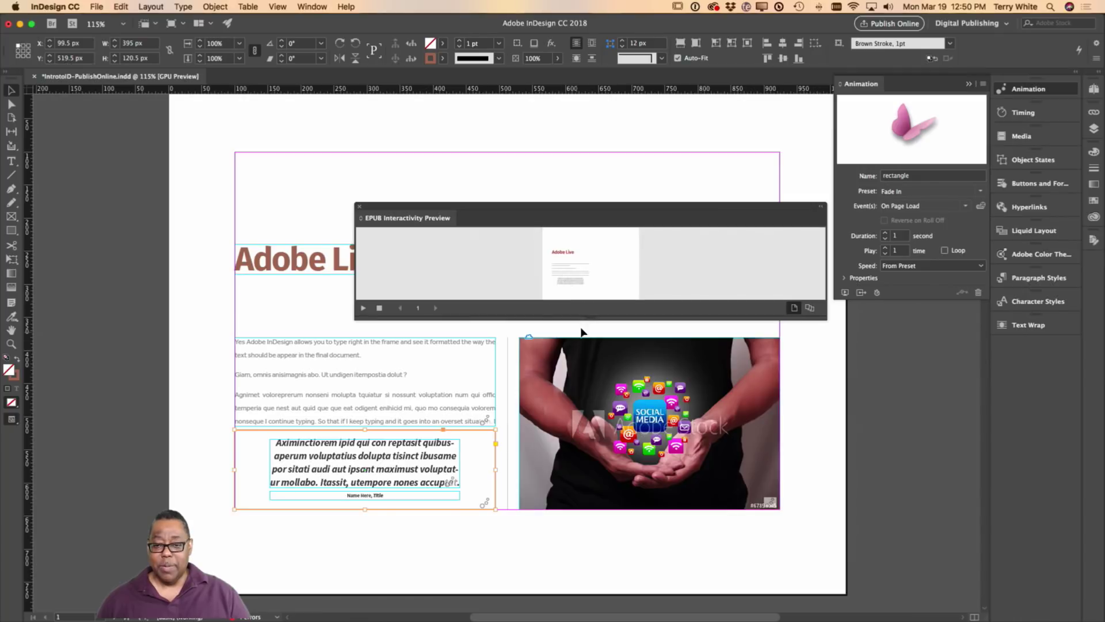
pyautogui.moveTo(585, 338); pyautogui.dragTo(584, 588)
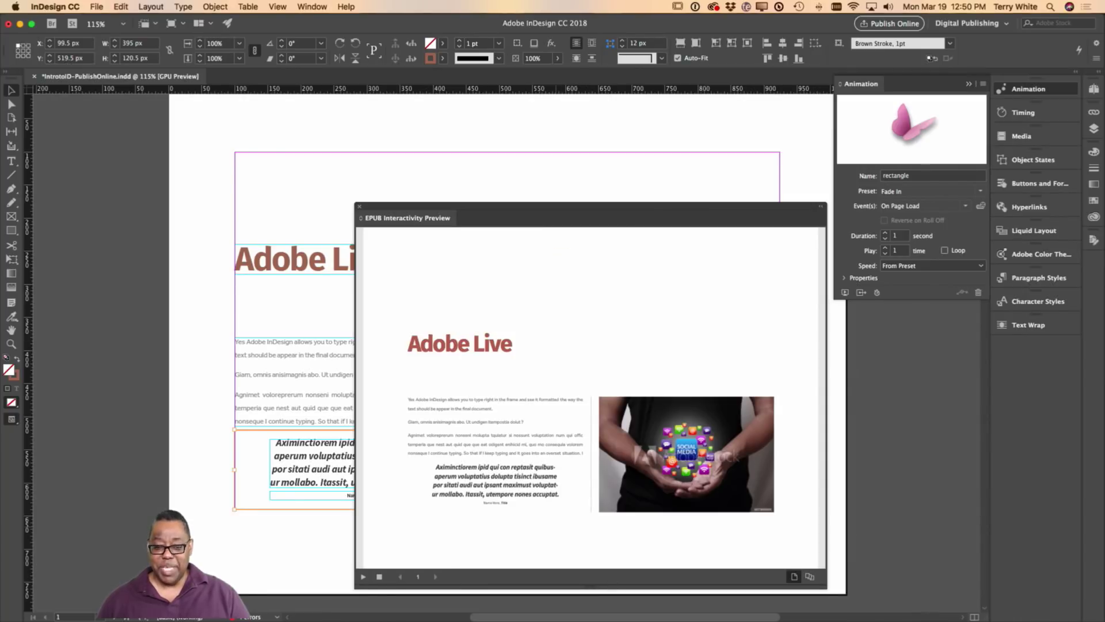
pyautogui.click(363, 576)
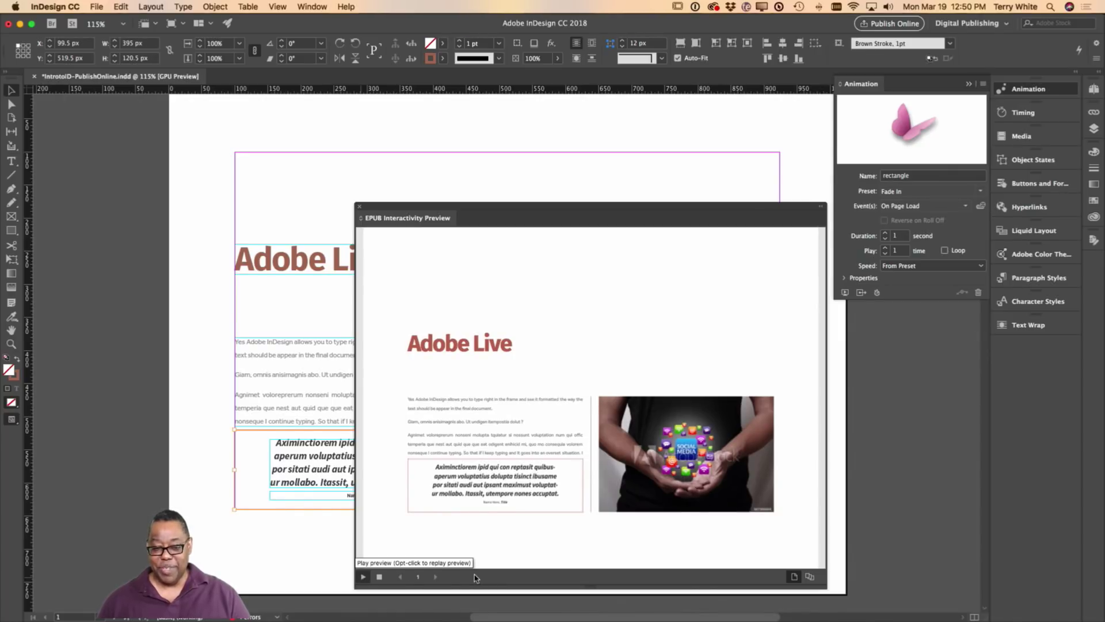
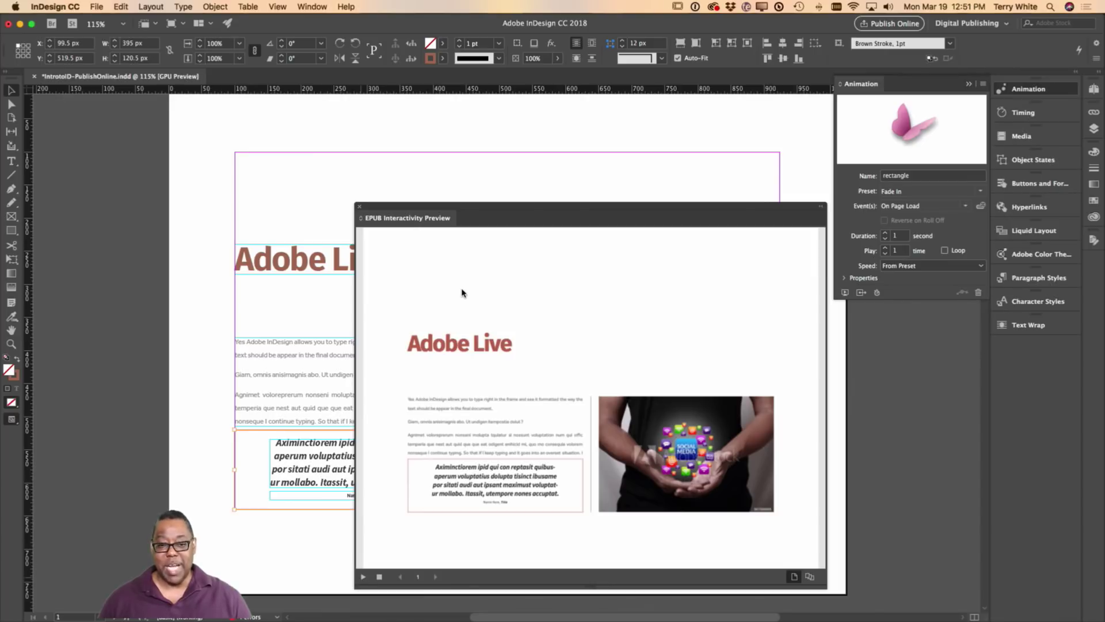
pyautogui.moveTo(397, 210); pyautogui.dragTo(982, 374)
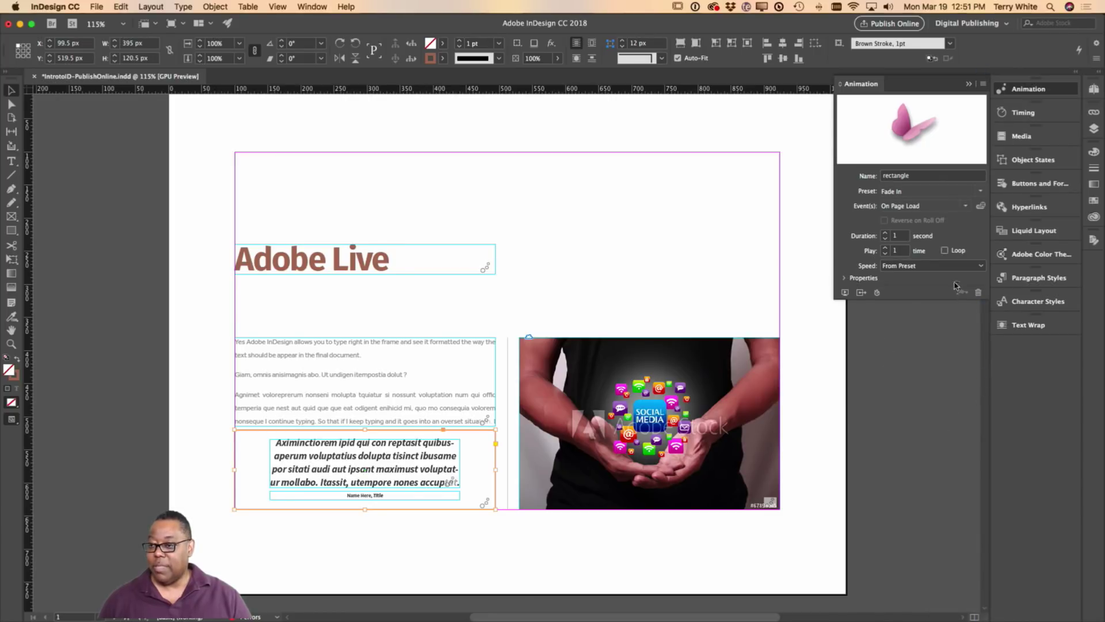
# Link Social Media.jpeg, the line and the rectangle in the On Page Load timing order so that they play together
pyautogui.click(969, 84)
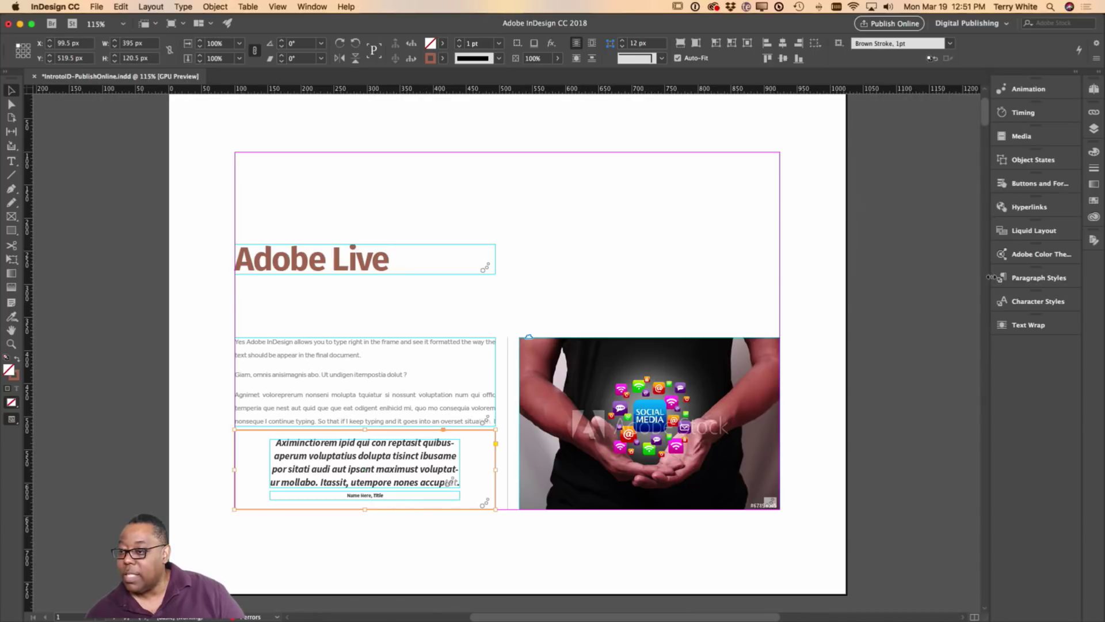
pyautogui.click(1028, 88)
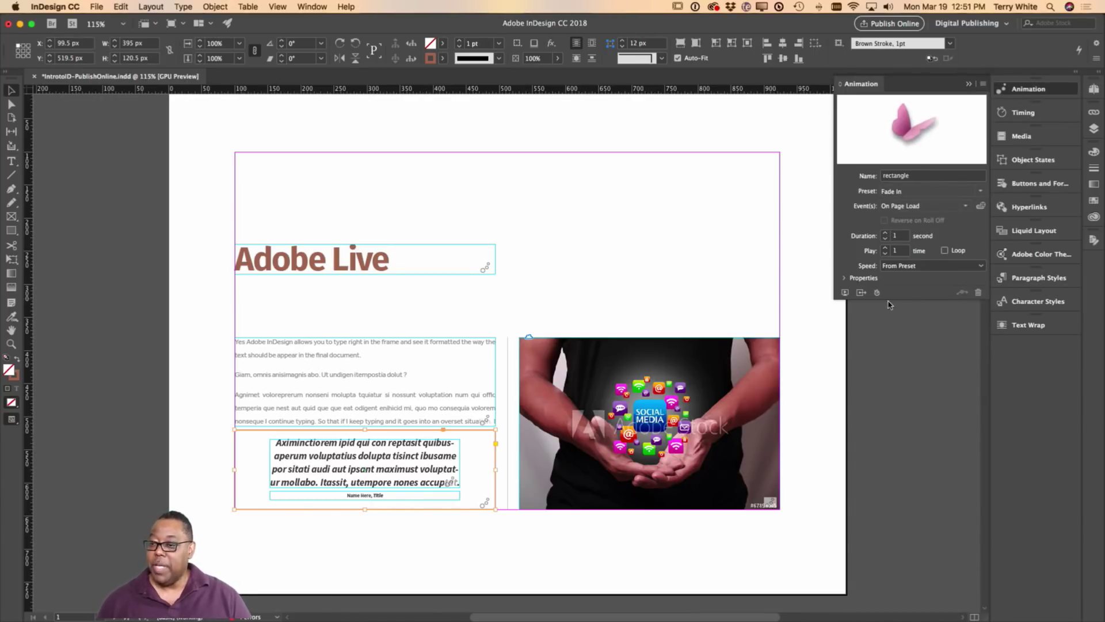
pyautogui.click(1019, 112)
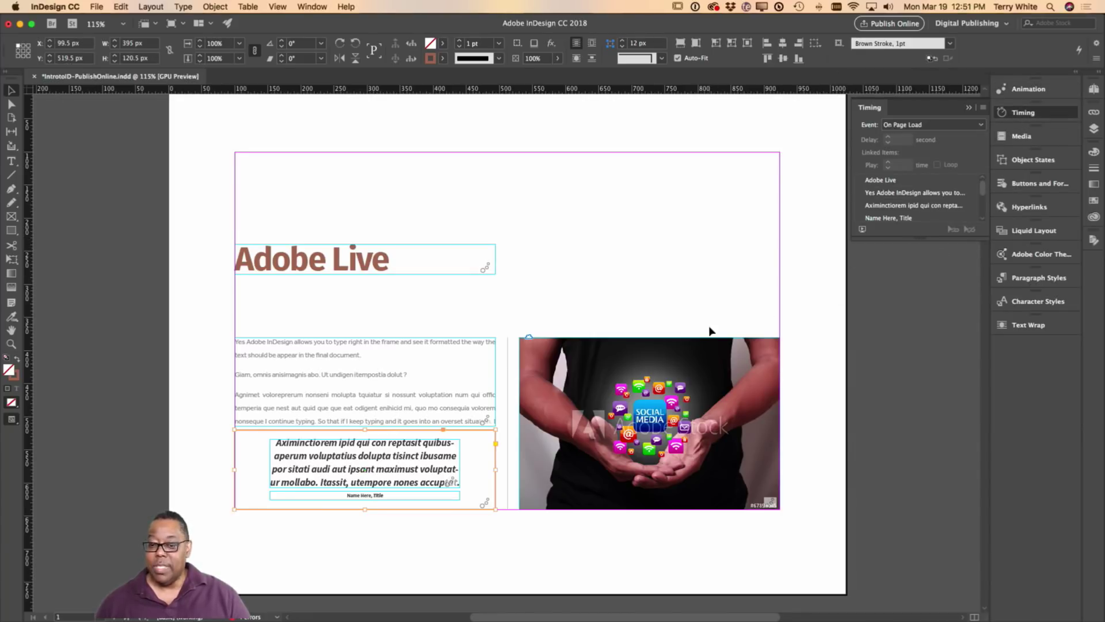
pyautogui.click(508, 431)
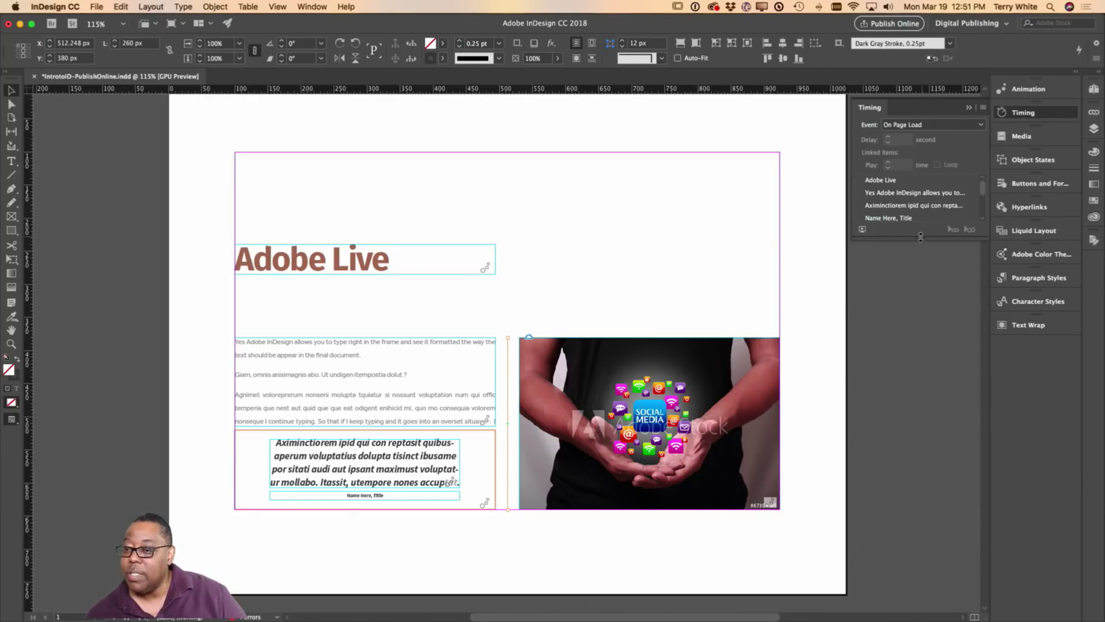
pyautogui.moveTo(920, 237); pyautogui.dragTo(920, 346)
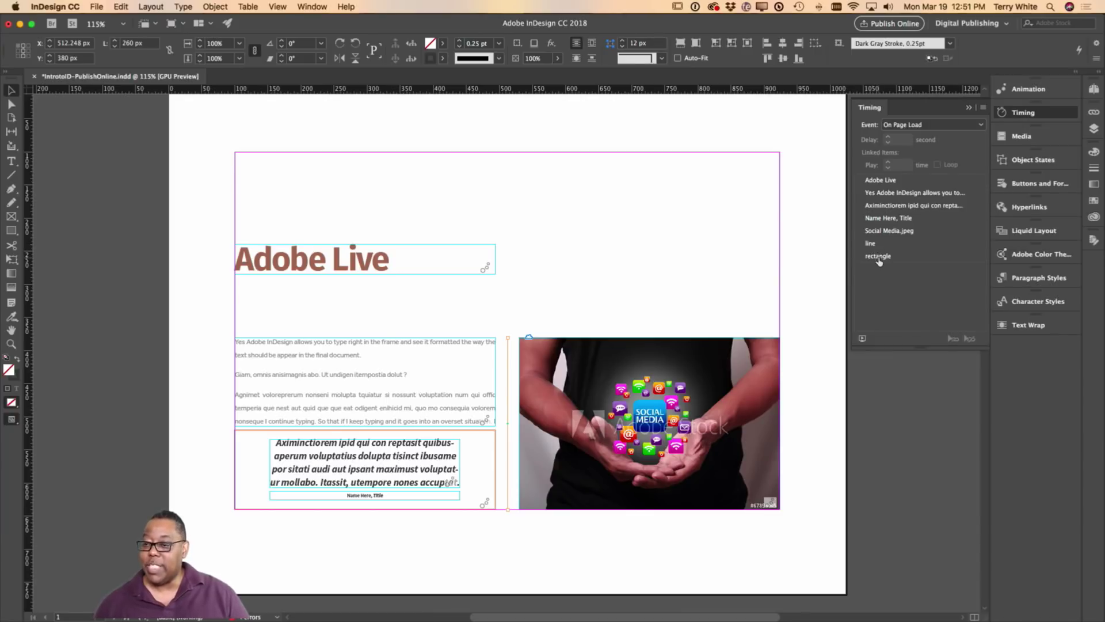
pyautogui.click(908, 244)
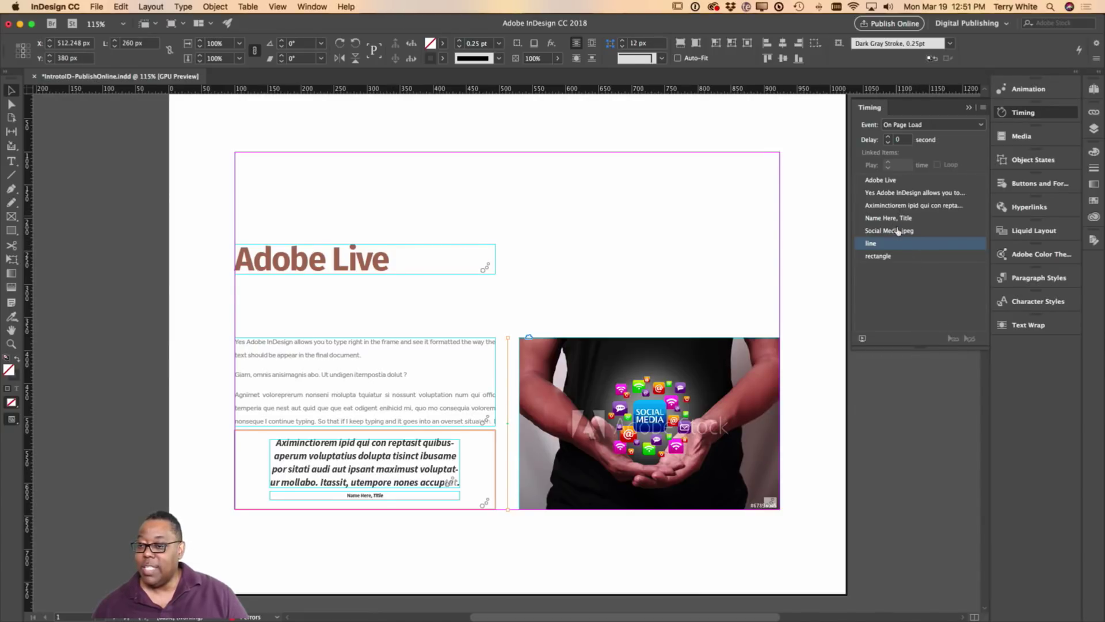
pyautogui.keyDown('shift'); pyautogui.click(893, 257); pyautogui.keyUp('shift')
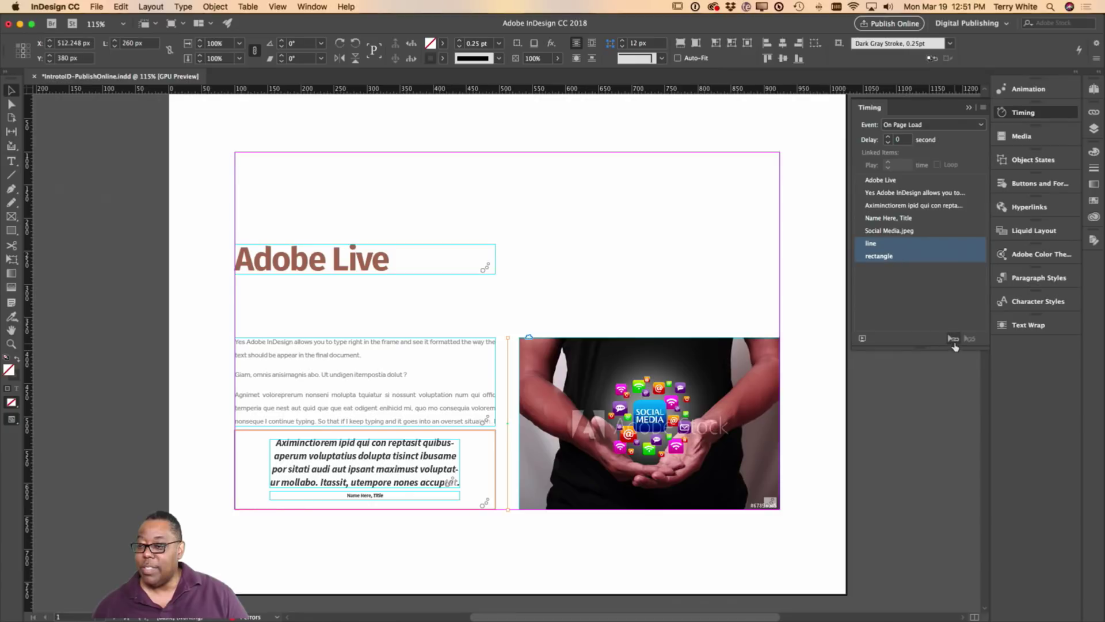
pyautogui.keyDown('shift'); pyautogui.click(900, 231); pyautogui.keyUp('shift')
pyautogui.click(899, 221)
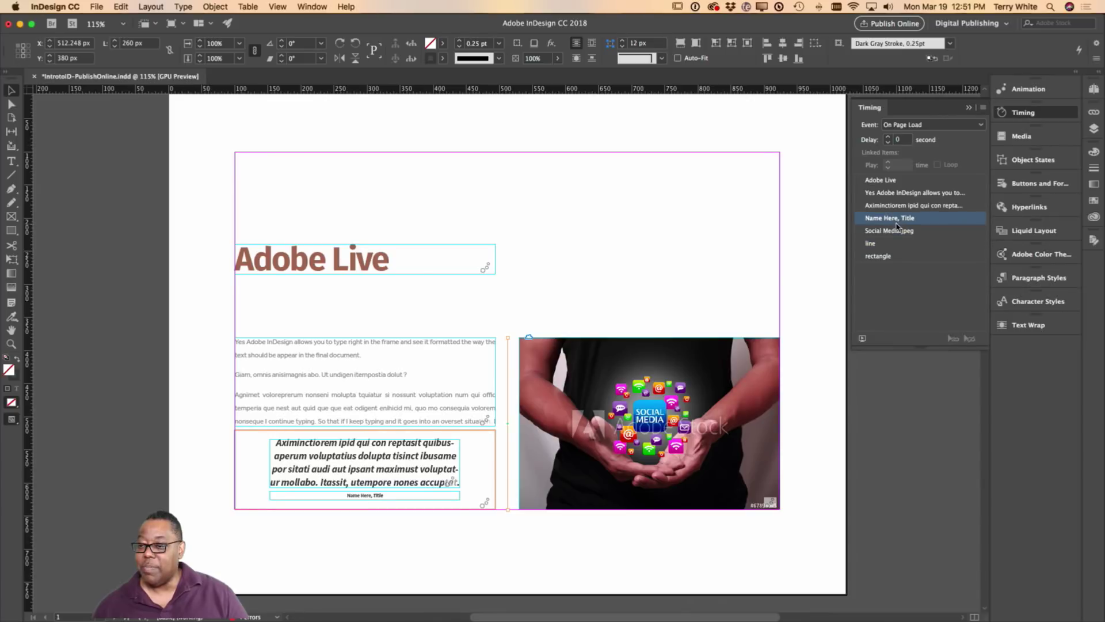
pyautogui.click(897, 232)
pyautogui.keyDown('shift'); pyautogui.click(893, 244); pyautogui.keyUp('shift')
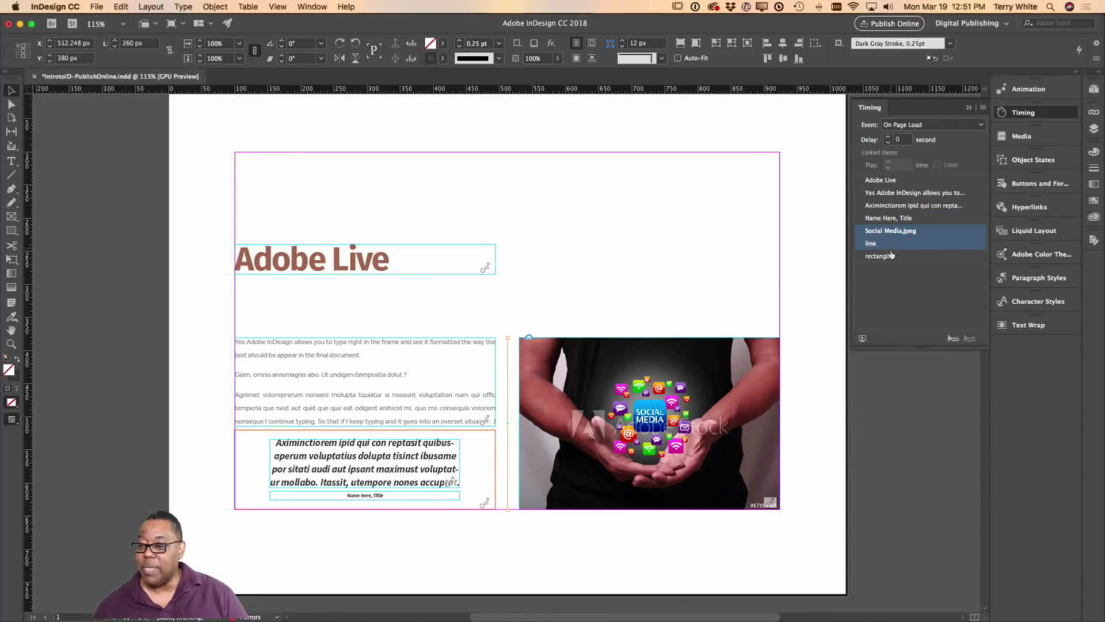
pyautogui.keyDown('shift'); pyautogui.click(891, 258); pyautogui.keyUp('shift')
pyautogui.click(953, 338)
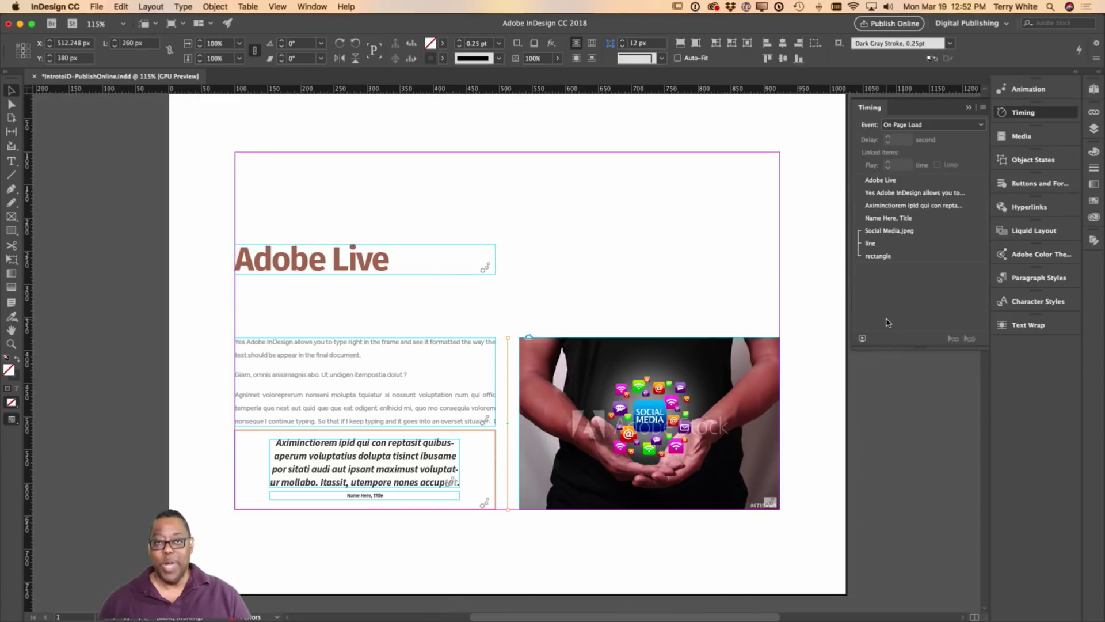
pyautogui.click(824, 298)
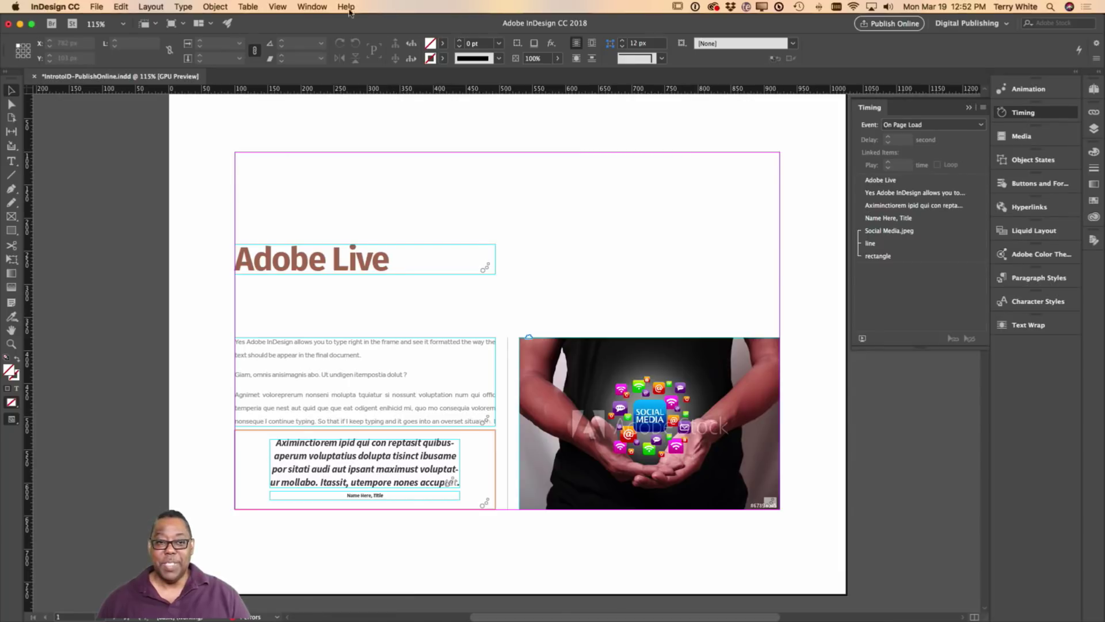
pyautogui.click(312, 6)
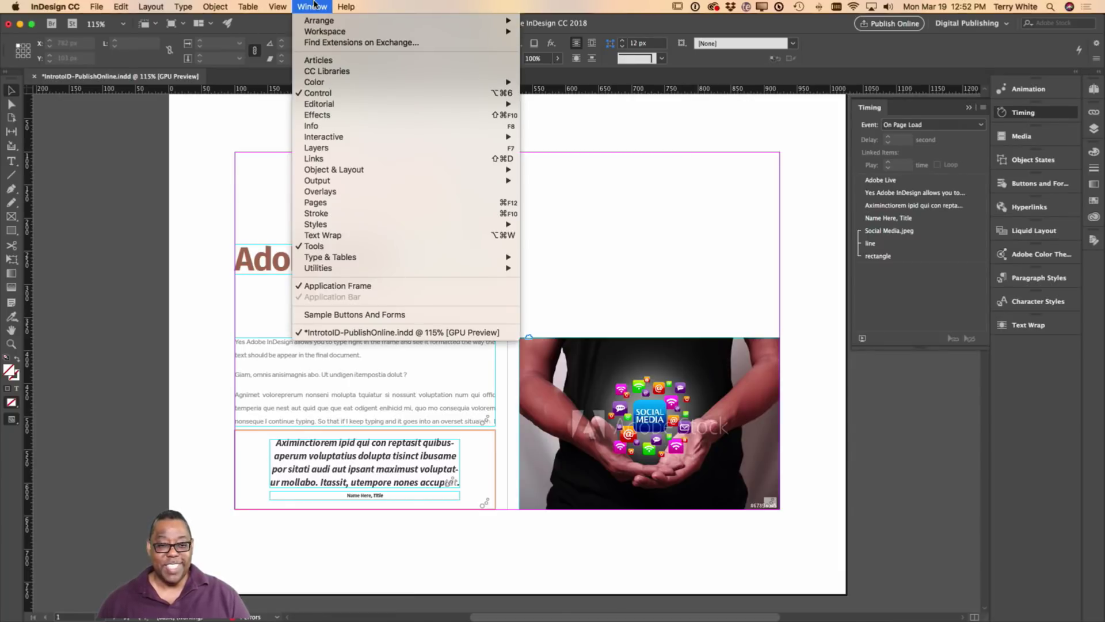
pyautogui.click(314, 5)
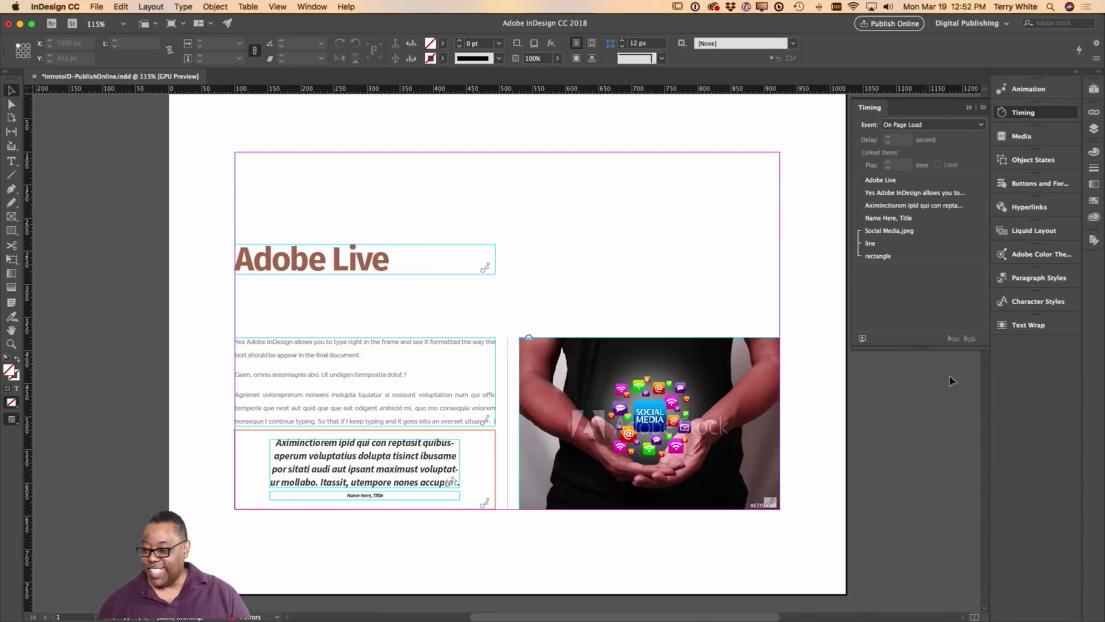
pyautogui.moveTo(918, 347); pyautogui.dragTo(904, 118)
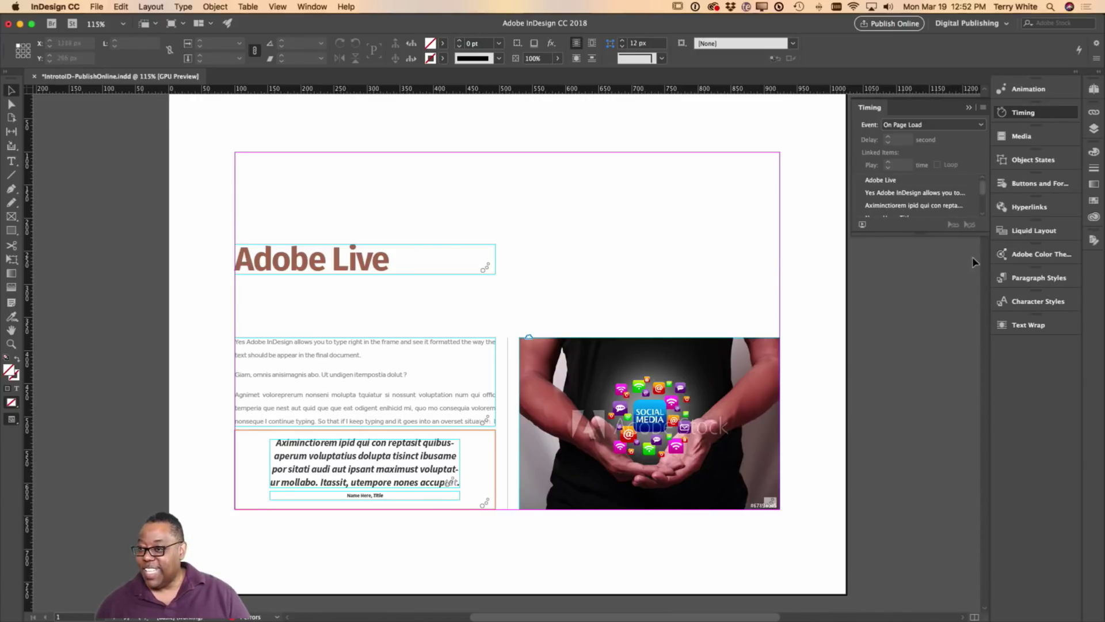
pyautogui.moveTo(923, 232); pyautogui.dragTo(936, 346)
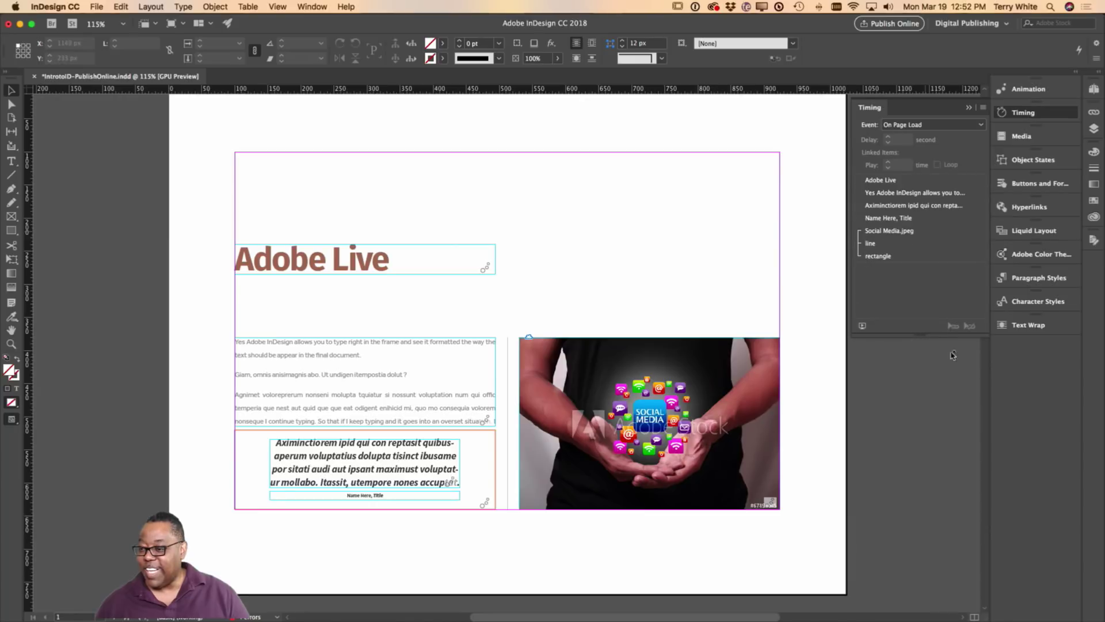
pyautogui.hotkey('shift', 'pagedown')
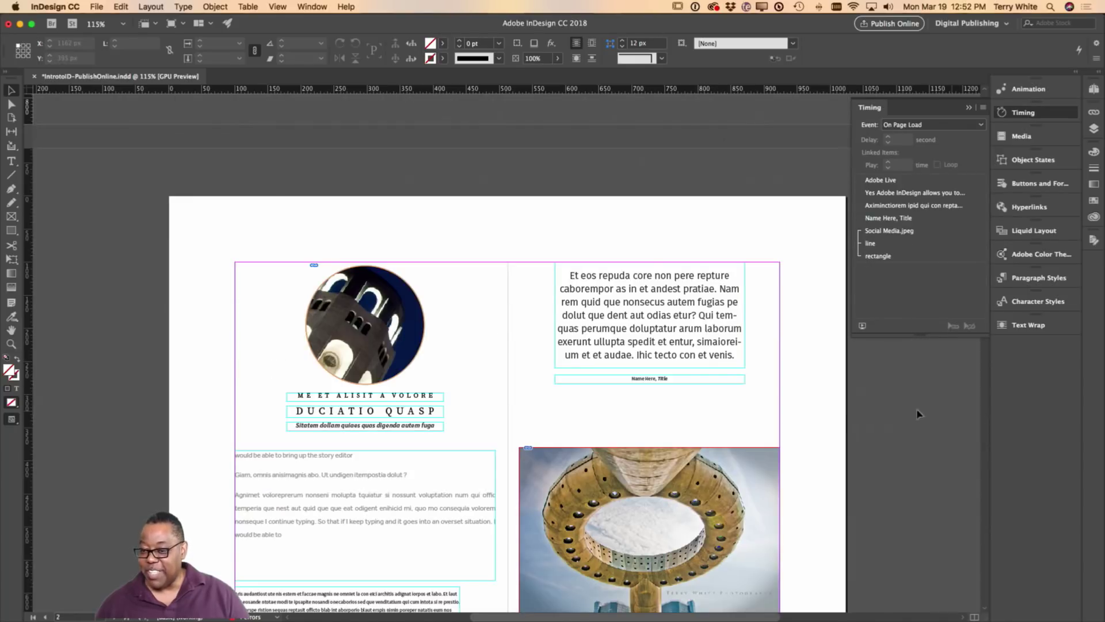
pyautogui.scroll(-4, 827, 419)
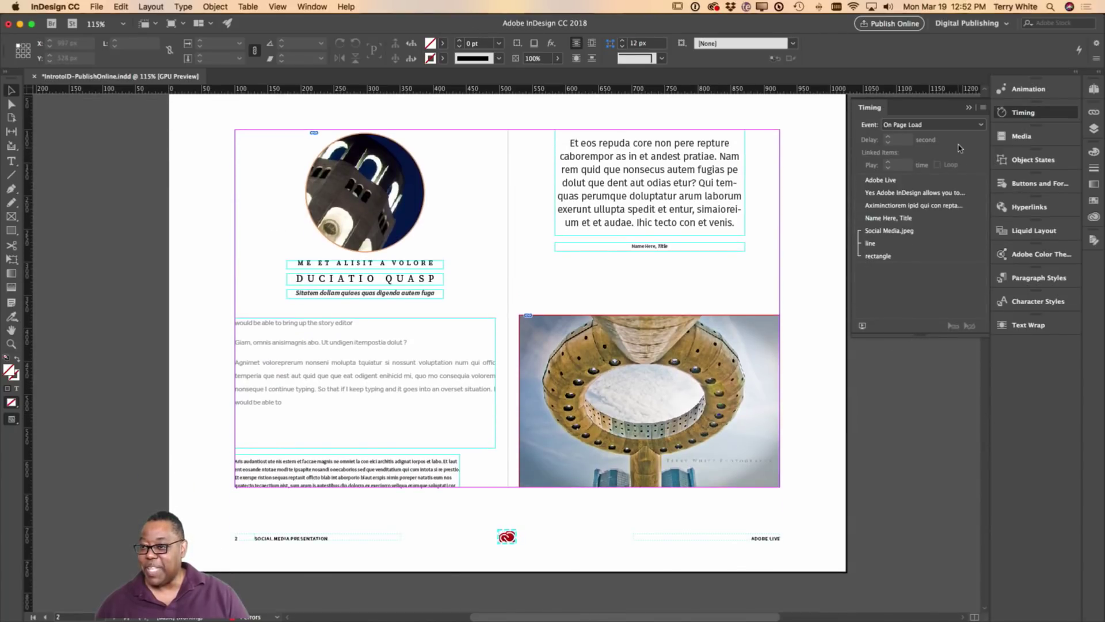
# Reset the Digital Publishing workspace to its default set of panels
pyautogui.click(969, 108)
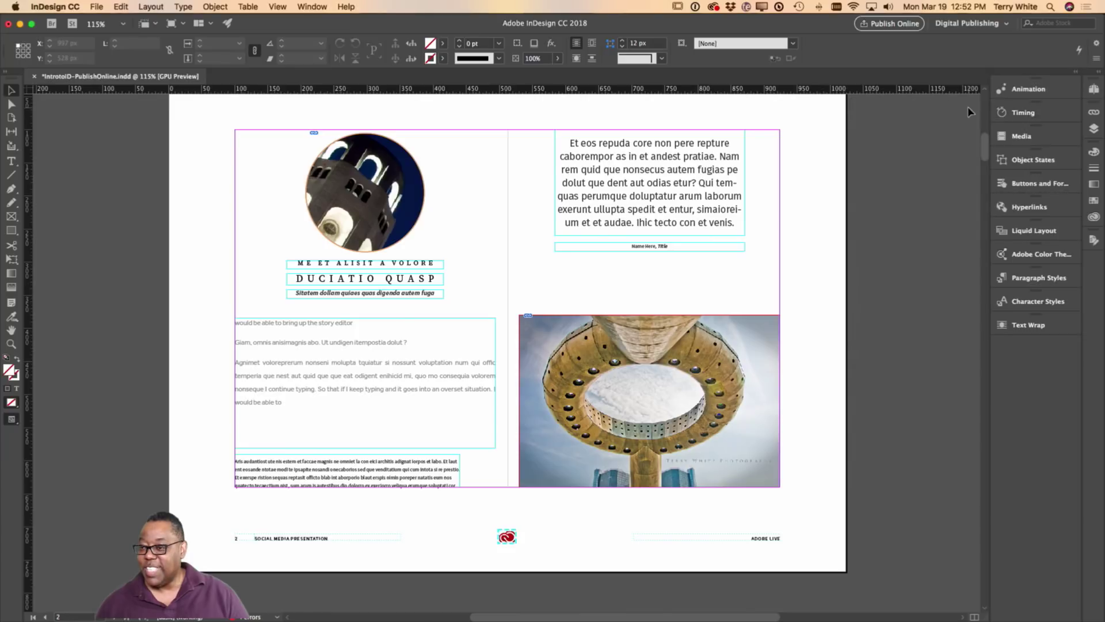
pyautogui.click(973, 23)
pyautogui.click(980, 141)
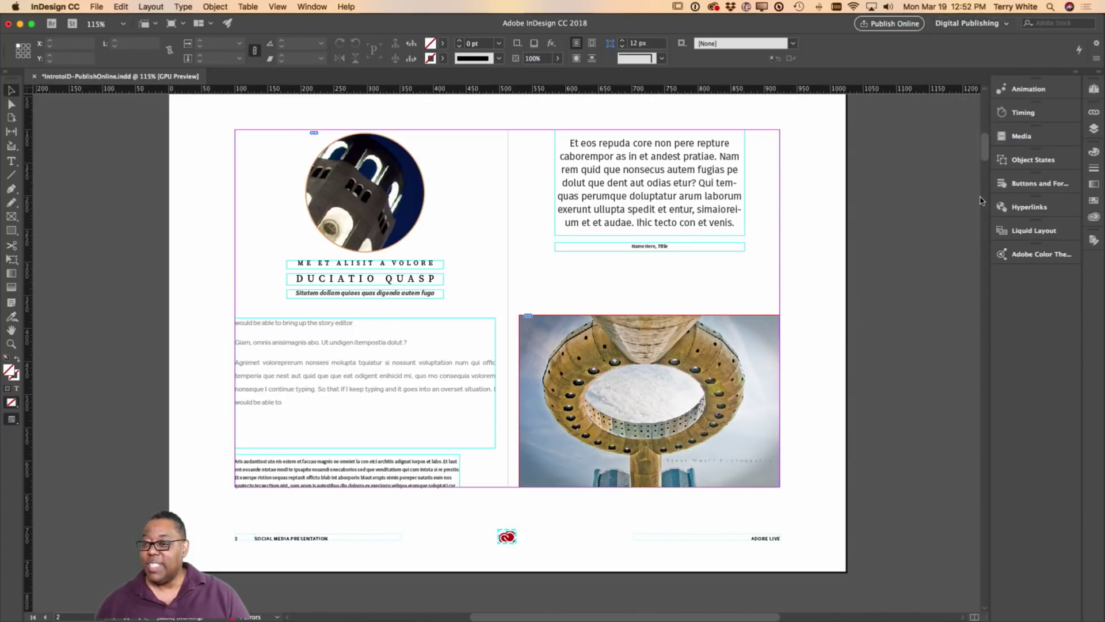
# Check the linked animations of page 1 in an enlarged EPUB Interactivity Preview and close it
pyautogui.click(1026, 88)
pyautogui.click(845, 292)
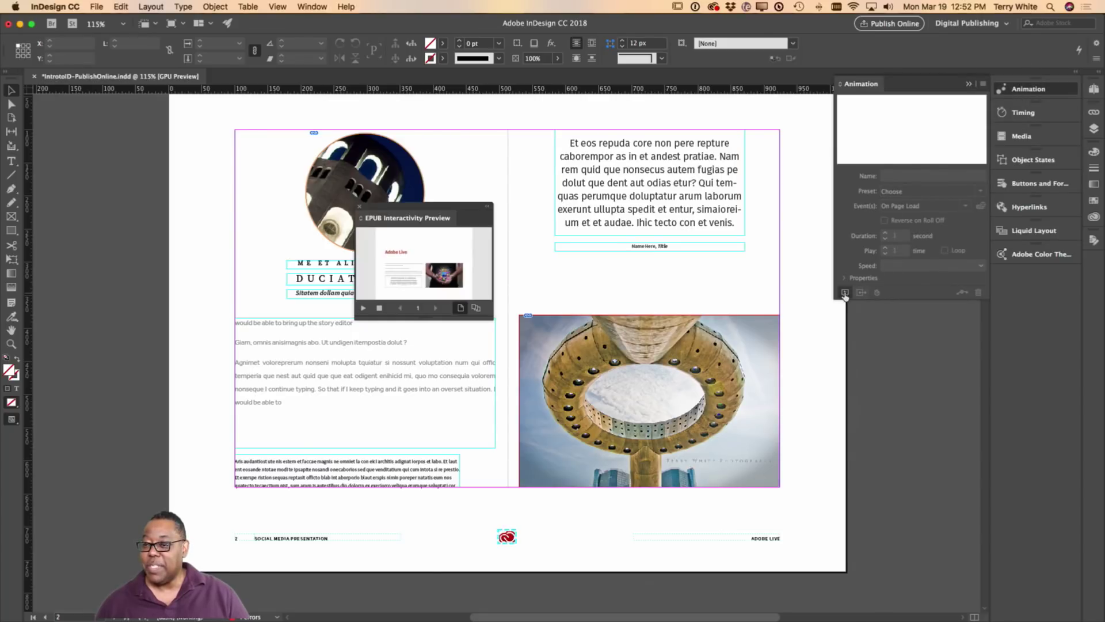
pyautogui.moveTo(485, 316); pyautogui.dragTo(647, 540)
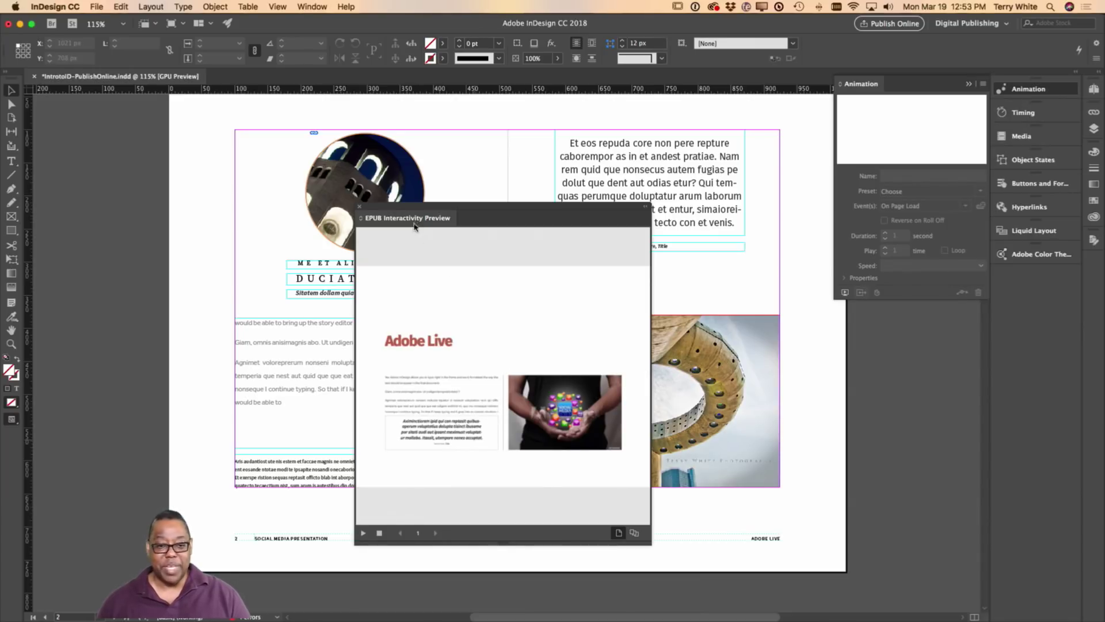
pyautogui.click(360, 211)
# Return to page 1 and save the document
pyautogui.scroll(10, 768, 321)
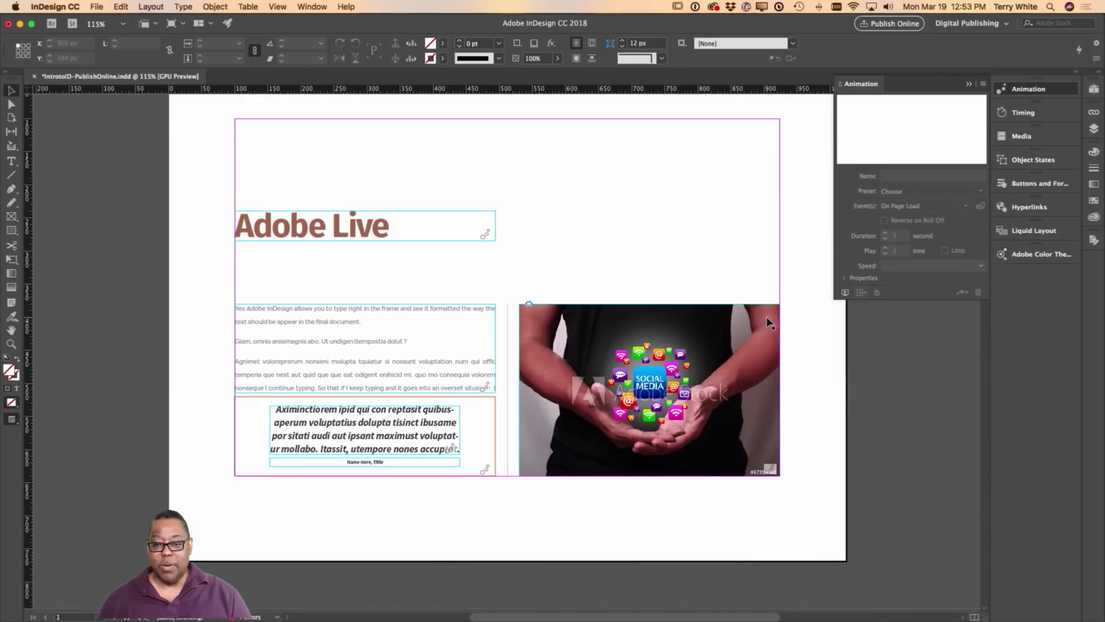
pyautogui.scroll(1, 768, 321)
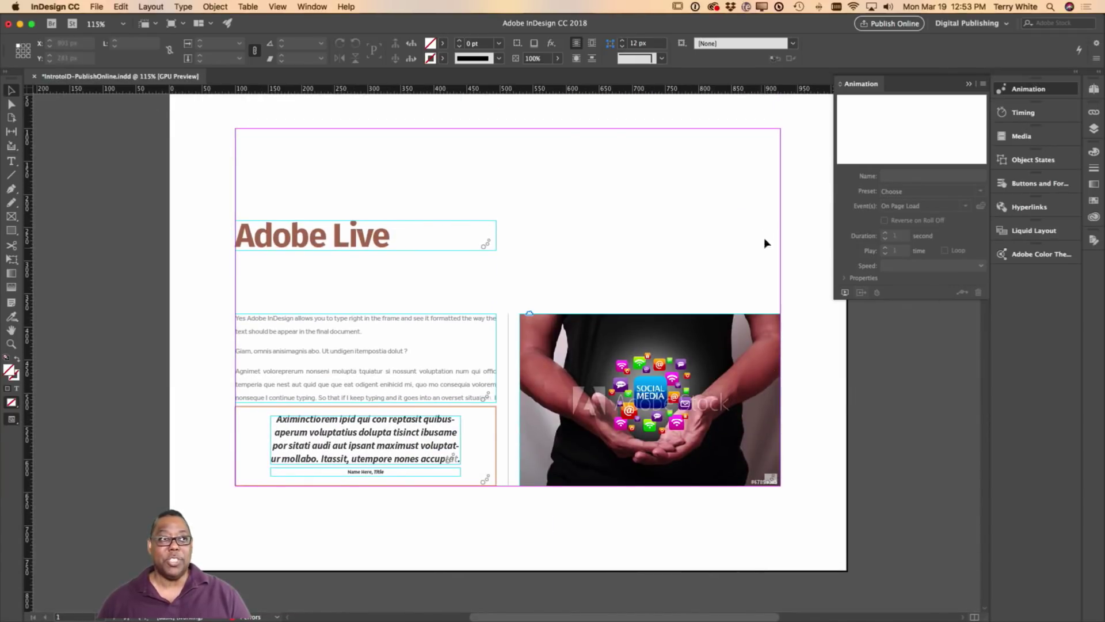
pyautogui.press('super+s')
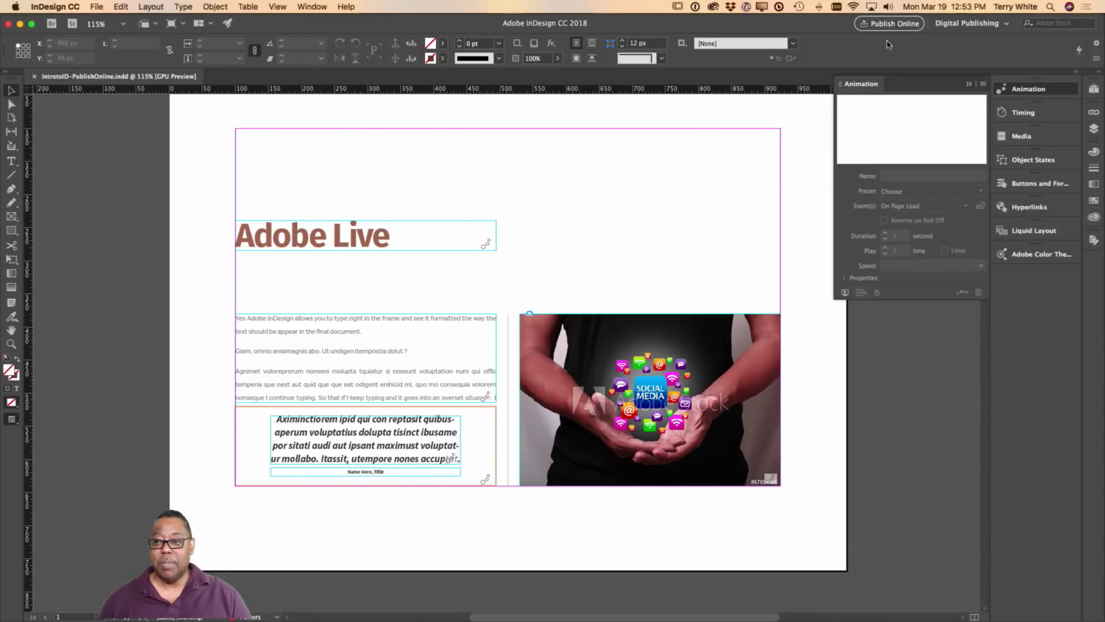
# Publish all pages of the presentation online as a new document in single pages, allowing viewers to download it as a PDF
pyautogui.click(889, 23)
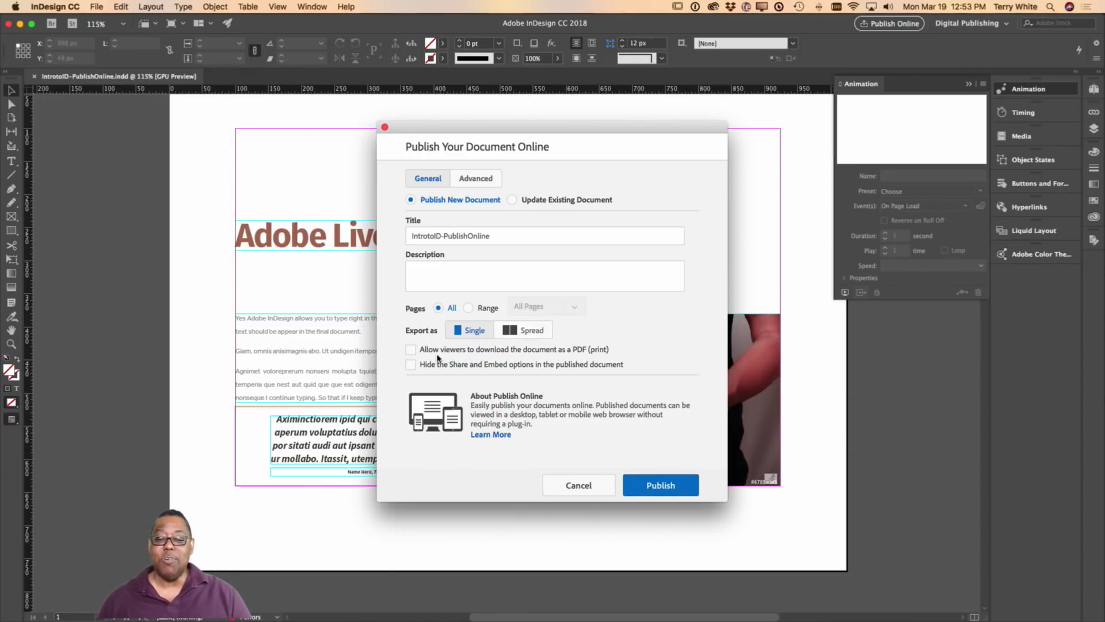
pyautogui.click(410, 350)
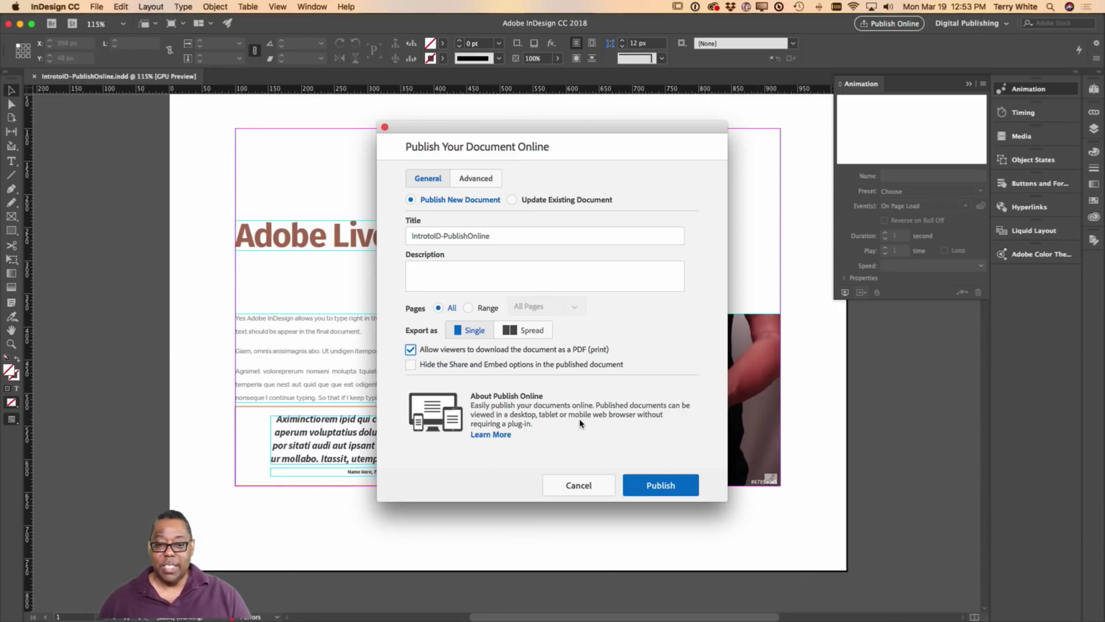
pyautogui.click(641, 485)
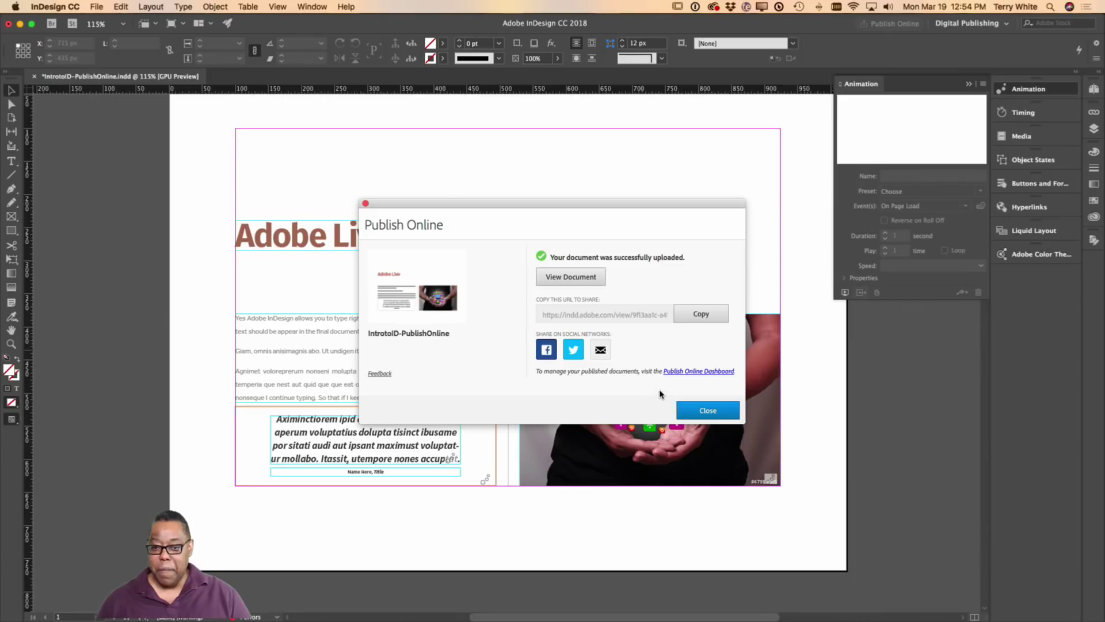
# Copy the published document's share URL, close the upload dialog and open the URL in Chrome
pyautogui.click(695, 315)
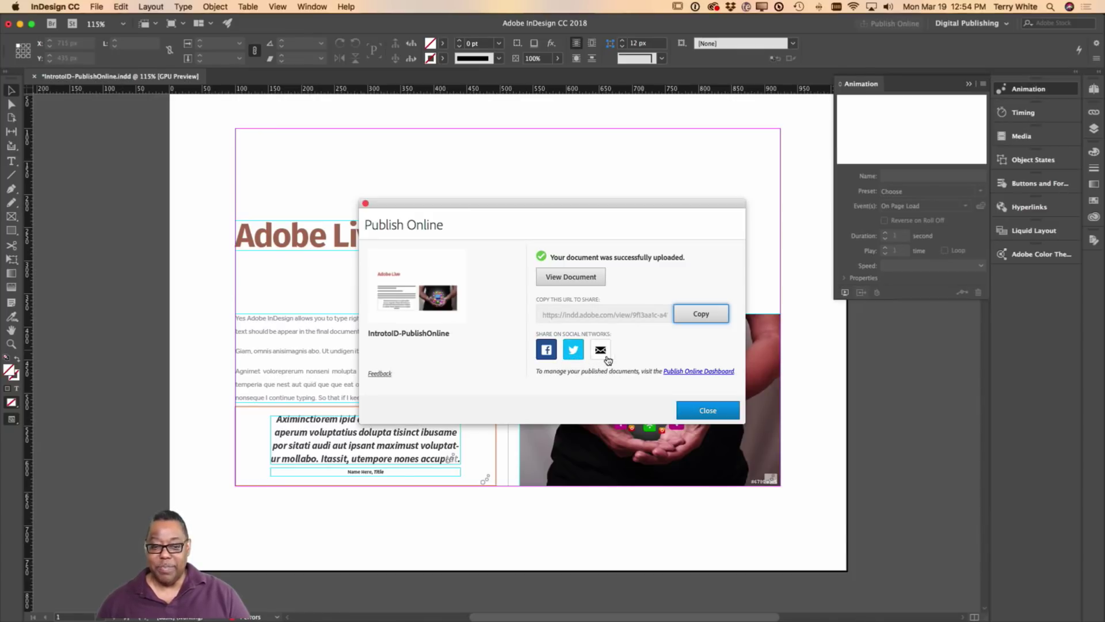
pyautogui.click(718, 411)
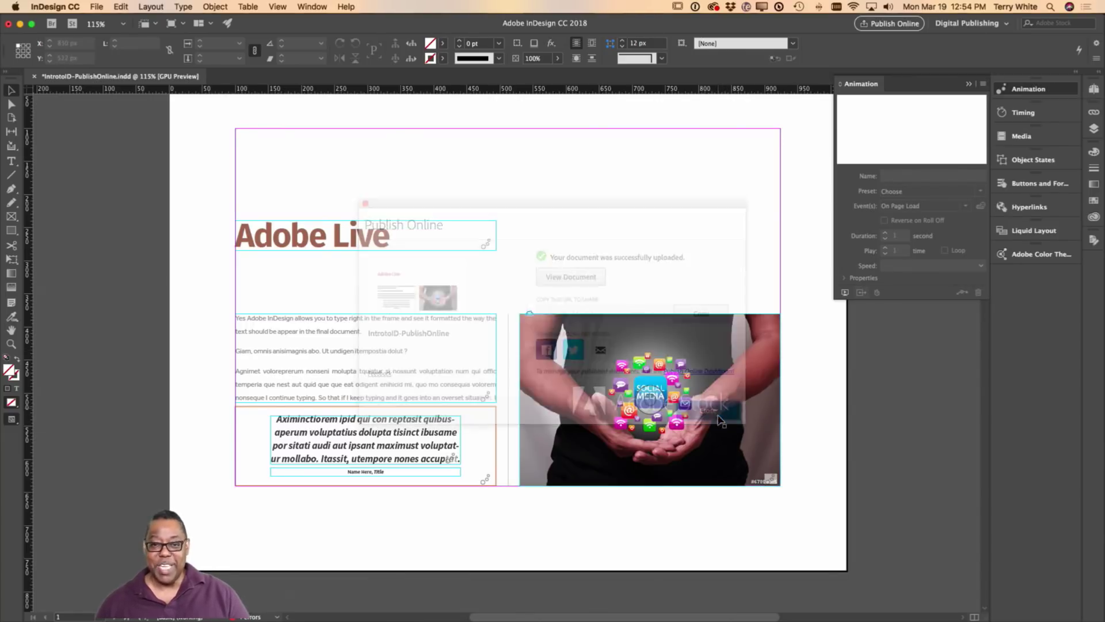
pyautogui.click(204, 608)
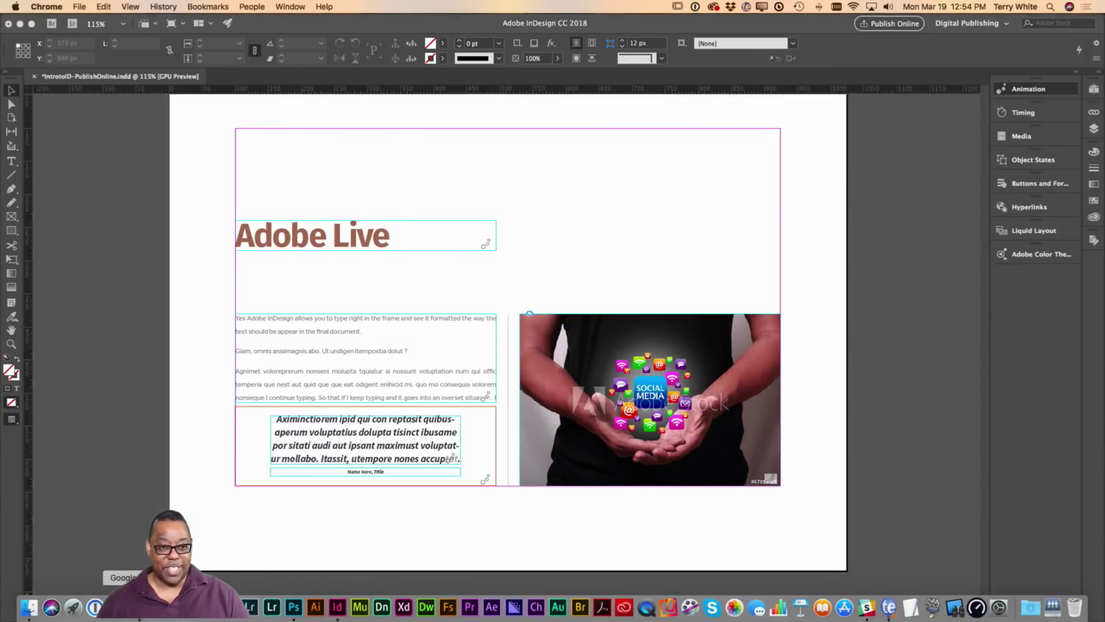
pyautogui.press('super+v')
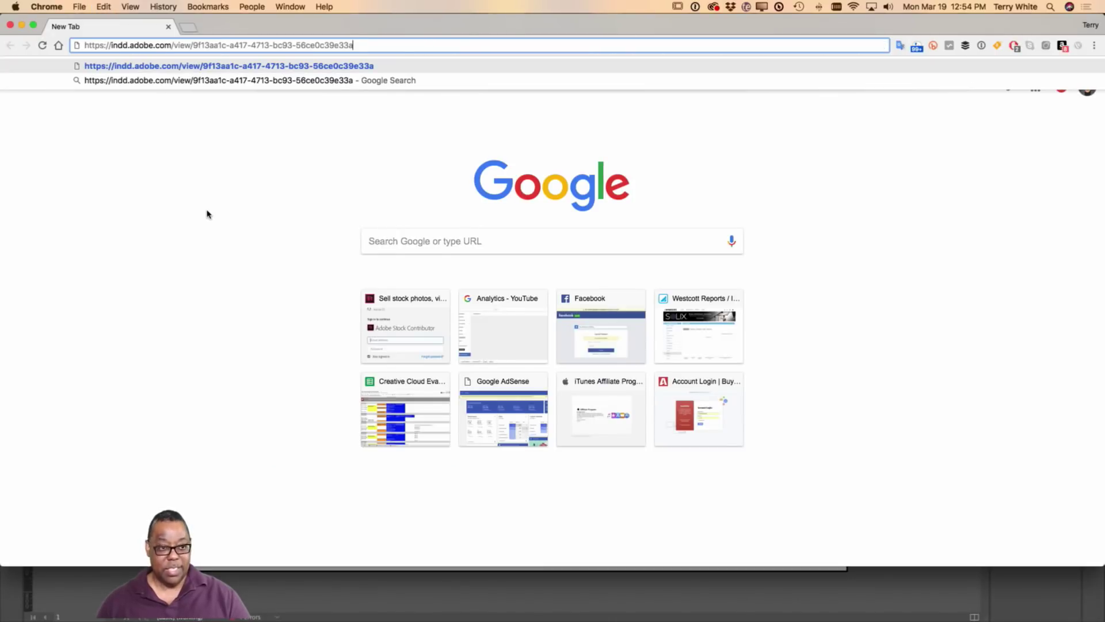
pyautogui.press('Return')
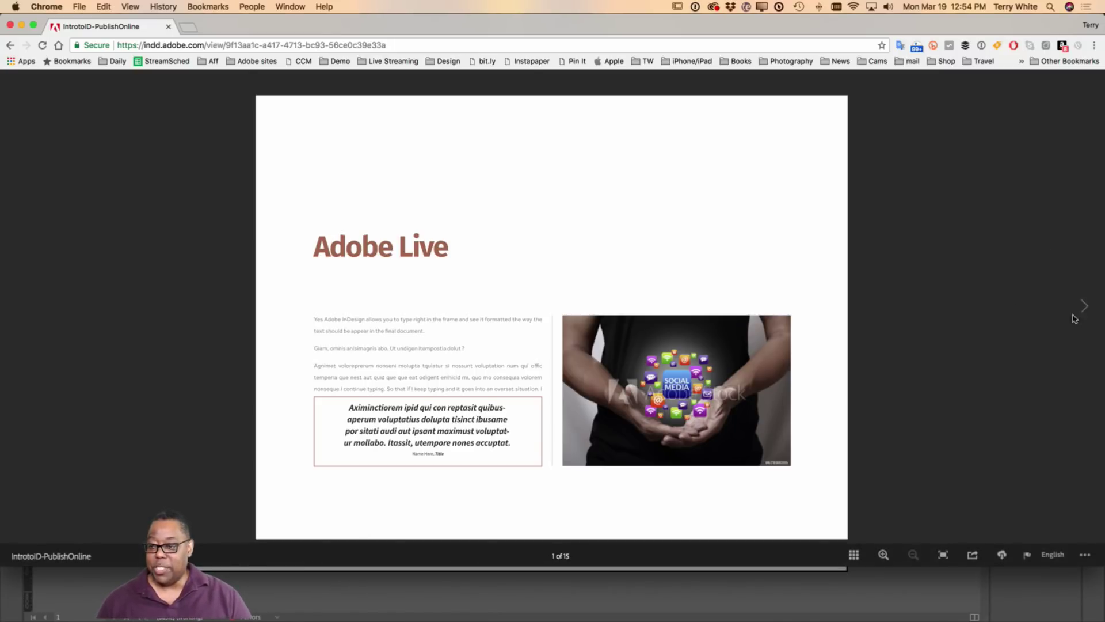
# Page through the published document from page 1 to page 5 and back to replay the page 1 animations
pyautogui.click(1084, 308)
pyautogui.click(1083, 309)
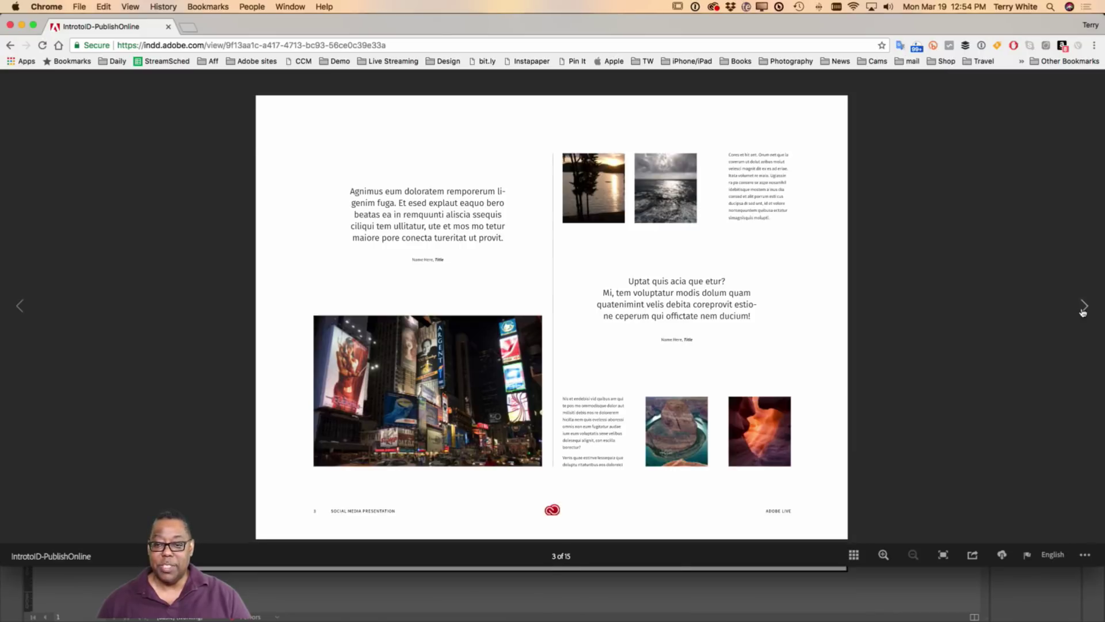
pyautogui.click(1084, 309)
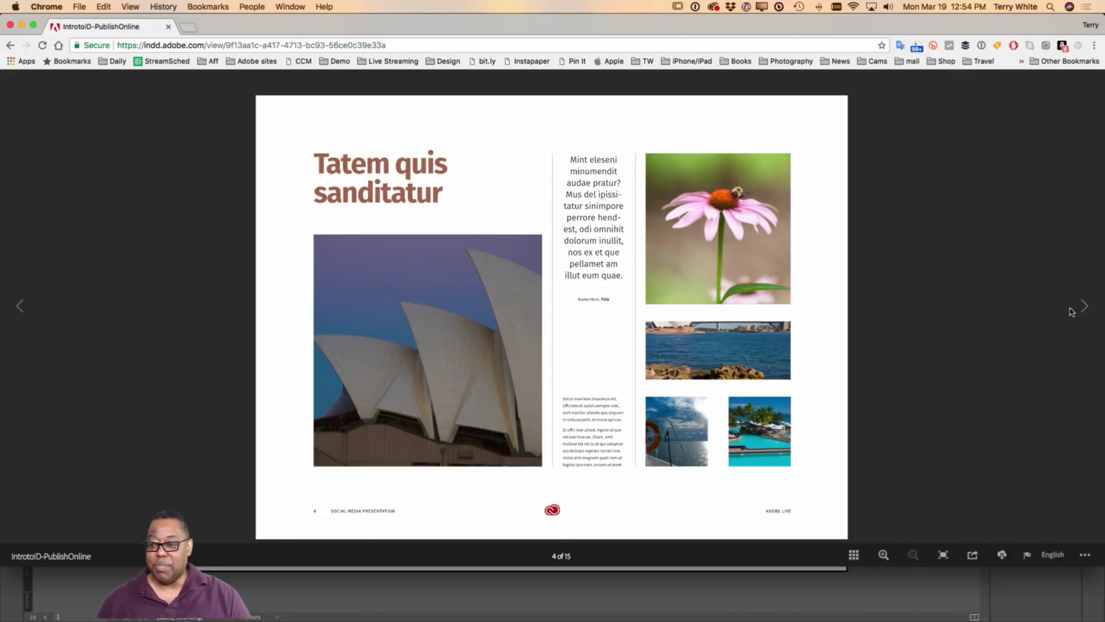
pyautogui.click(1084, 310)
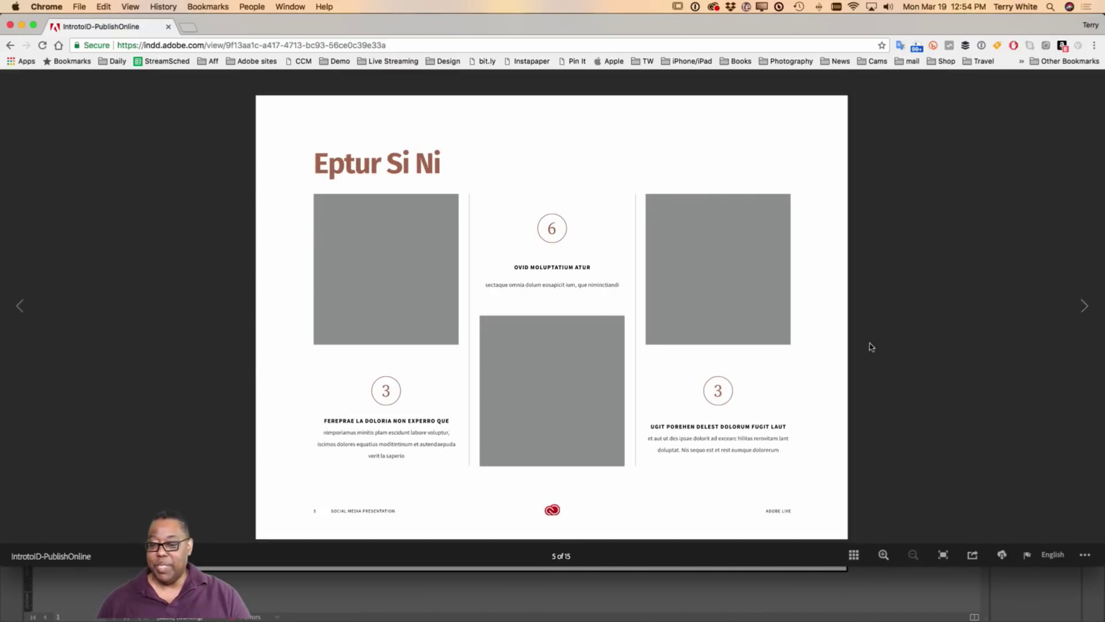
pyautogui.click(20, 308)
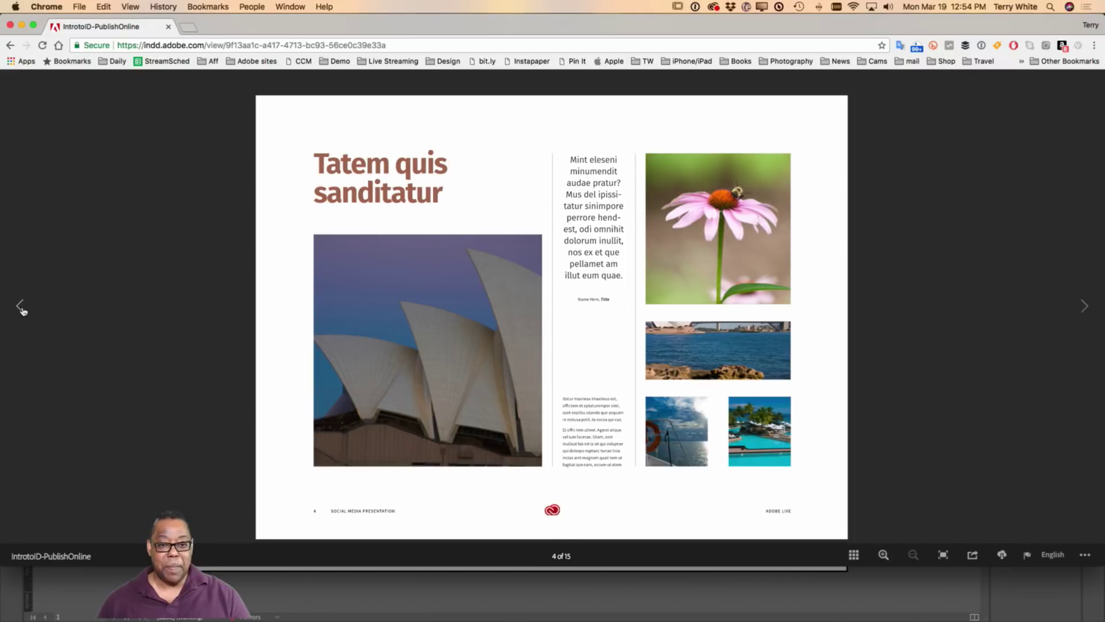
pyautogui.click(21, 308)
pyautogui.click(21, 308)
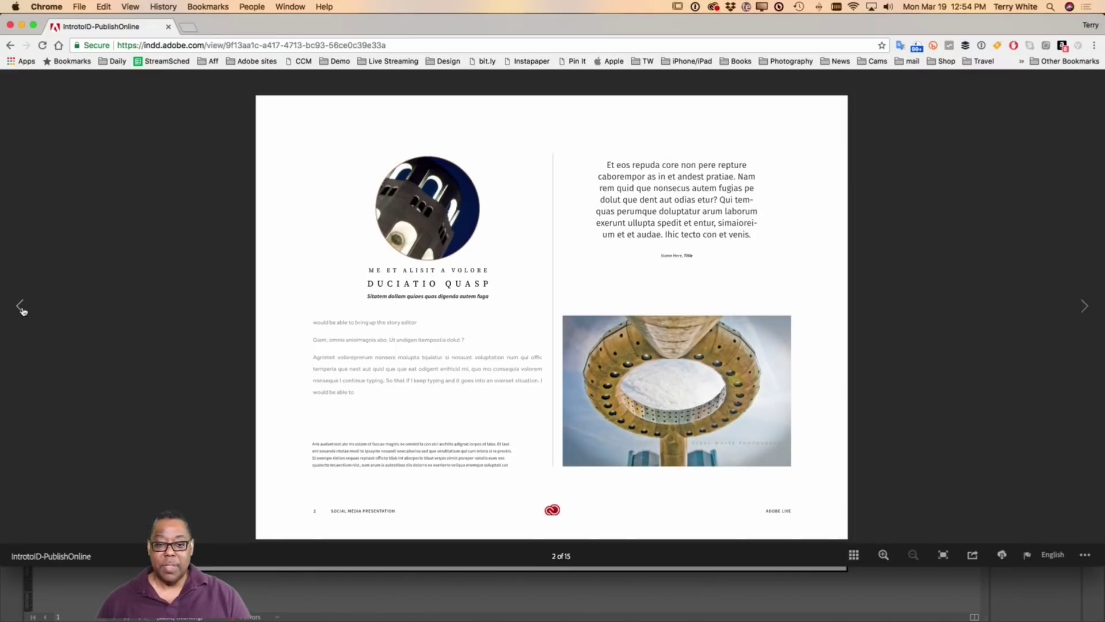
pyautogui.click(21, 308)
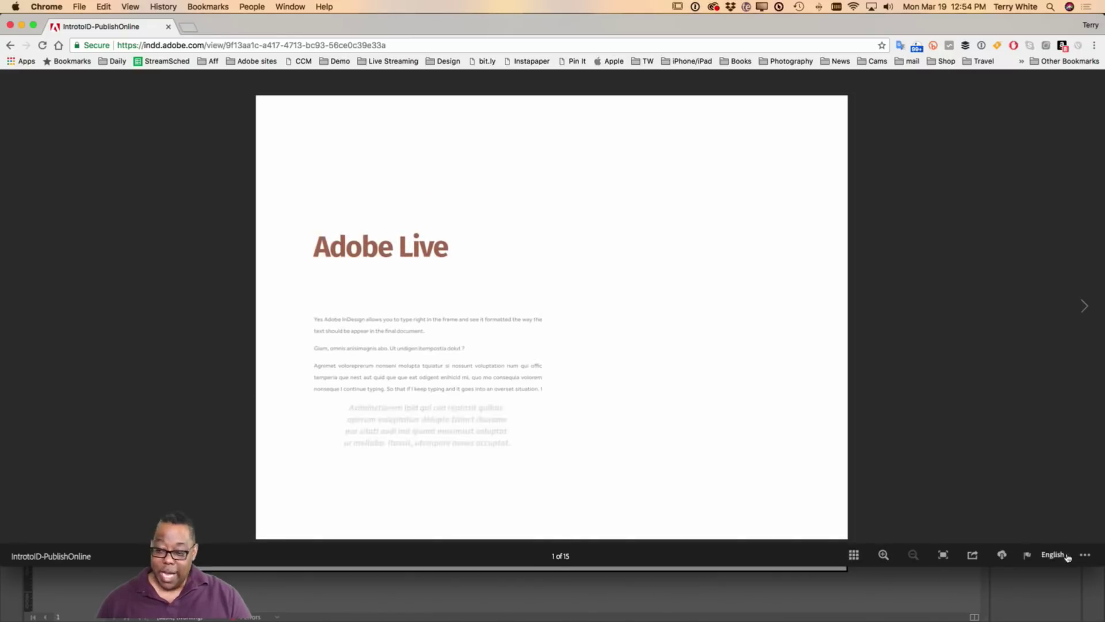
# Shrink the browser window to uncover the viewer controls, and show and hide the page thumbnails
pyautogui.moveTo(1101, 563); pyautogui.dragTo(1076, 577)
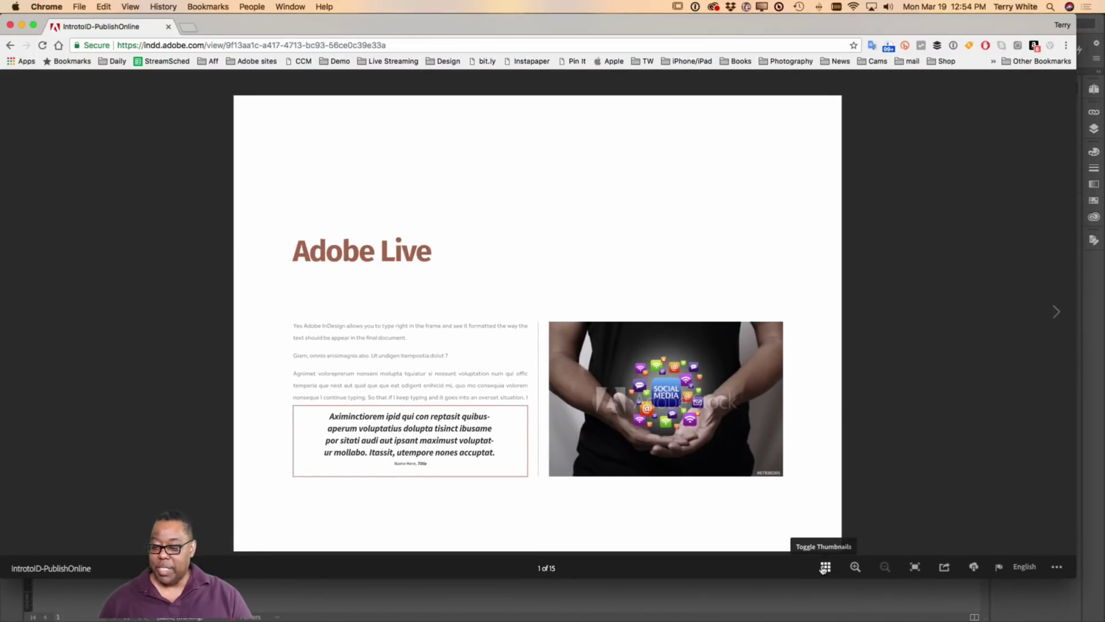
pyautogui.click(824, 568)
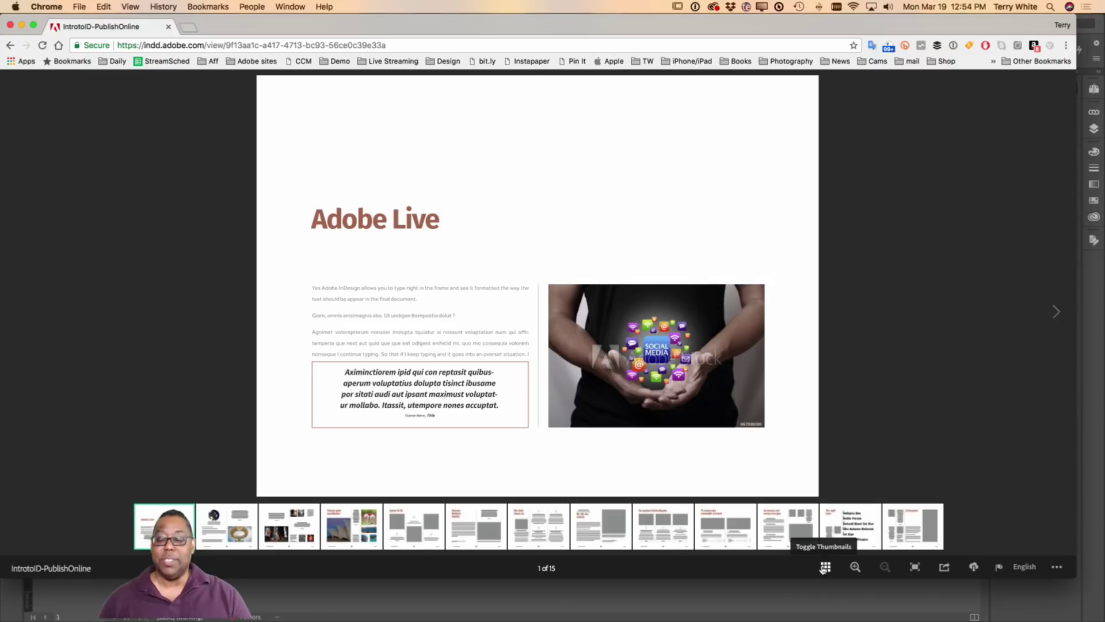
pyautogui.click(824, 568)
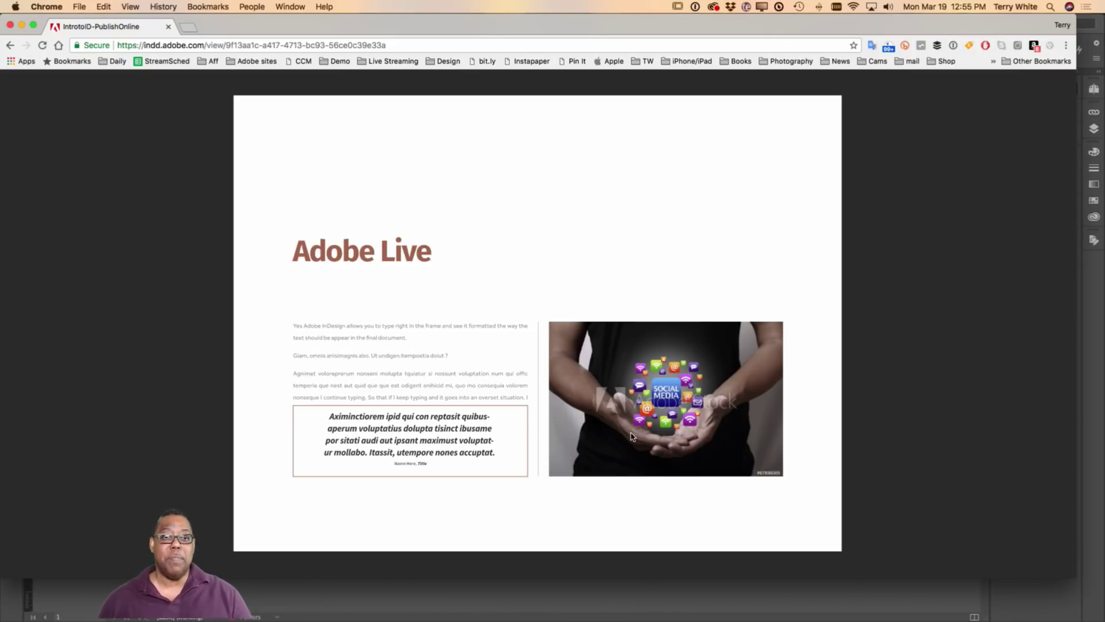
# Switch back to InDesign and place the text cursor in the word "final" of the first body paragraph
pyautogui.press('super+Tab')
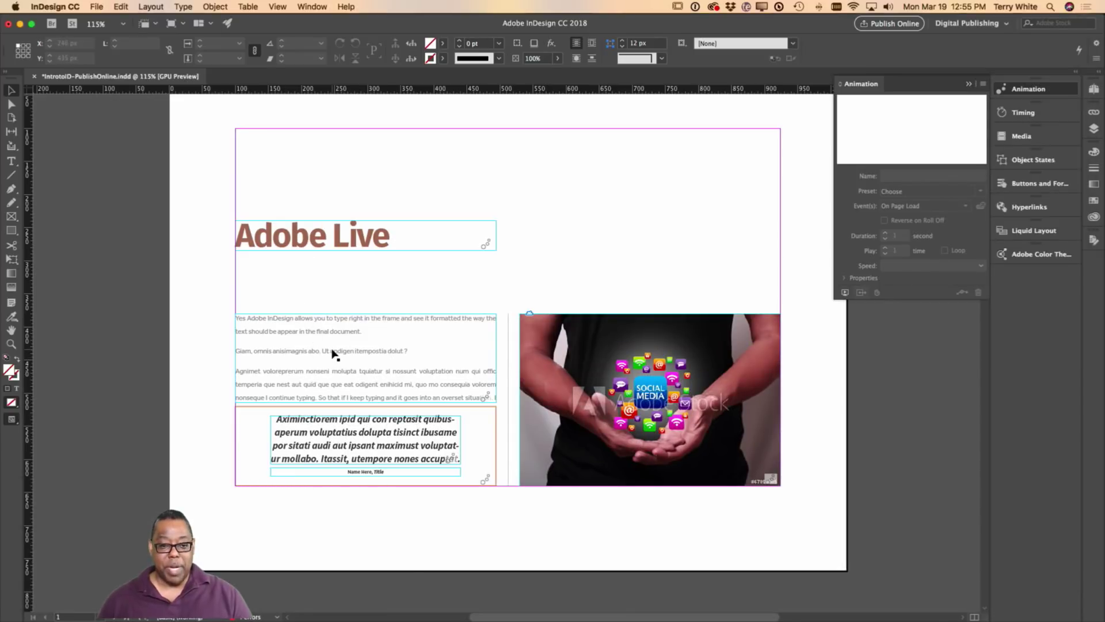
pyautogui.click(333, 349)
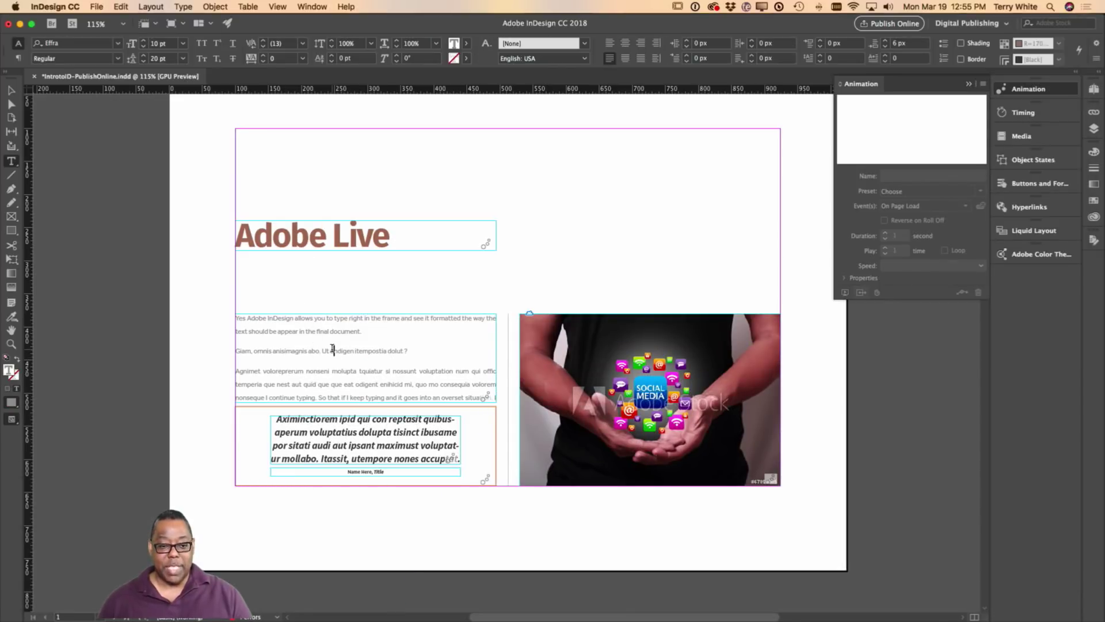
pyautogui.moveTo(275, 329); pyautogui.dragTo(267, 311)
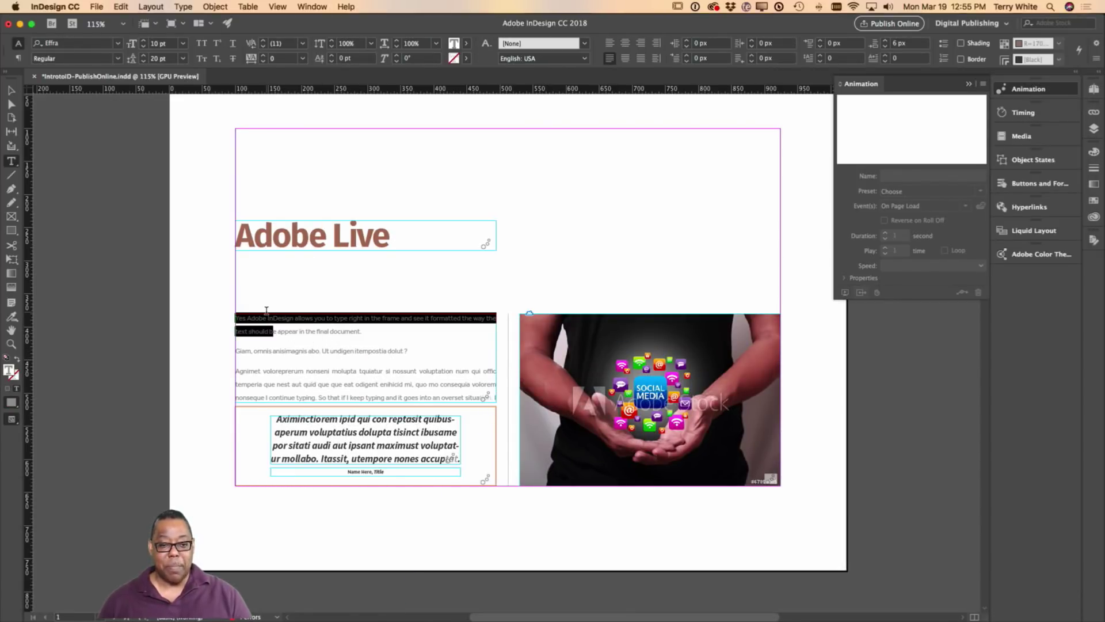
pyautogui.click(325, 333)
pyautogui.click(340, 334)
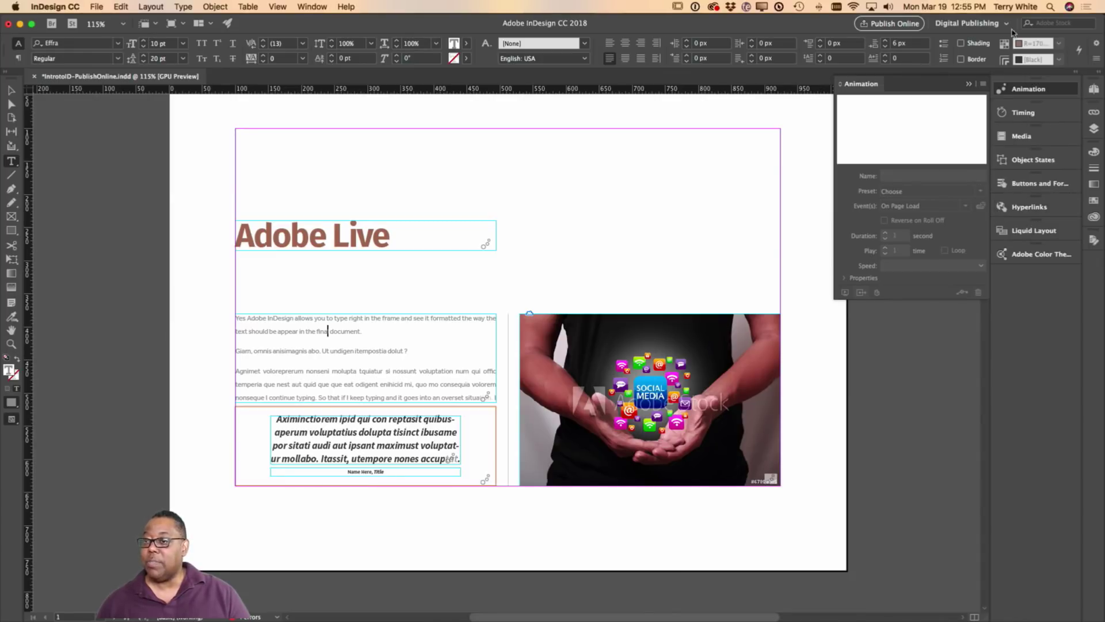
# Change to the Essentials workspace and display the document's paragraph styles
pyautogui.click(1005, 23)
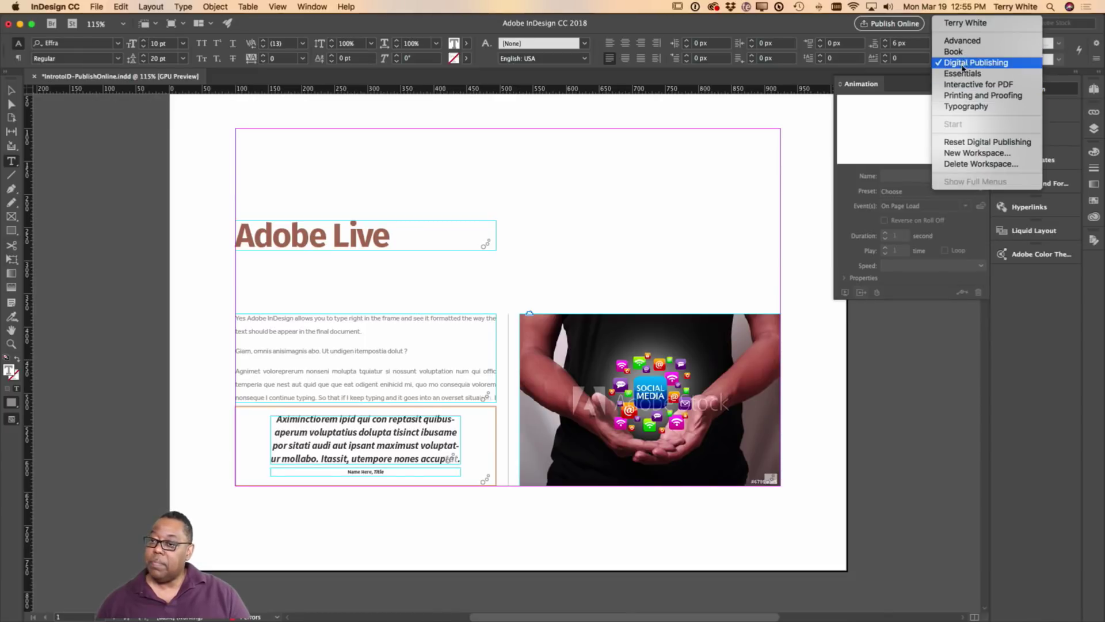
pyautogui.click(965, 73)
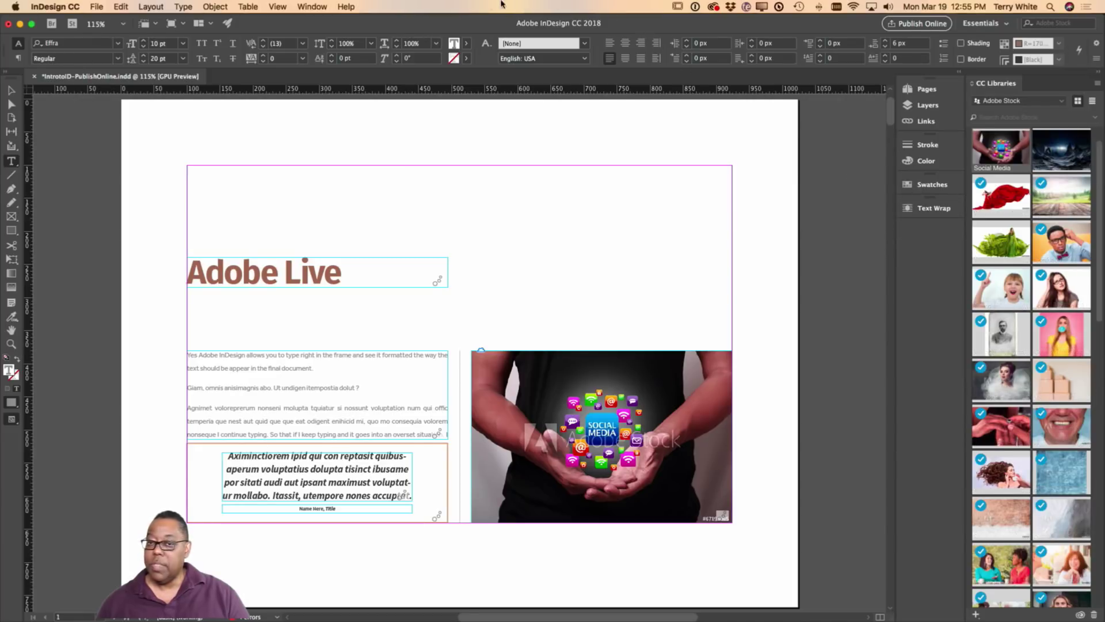
pyautogui.click(312, 7)
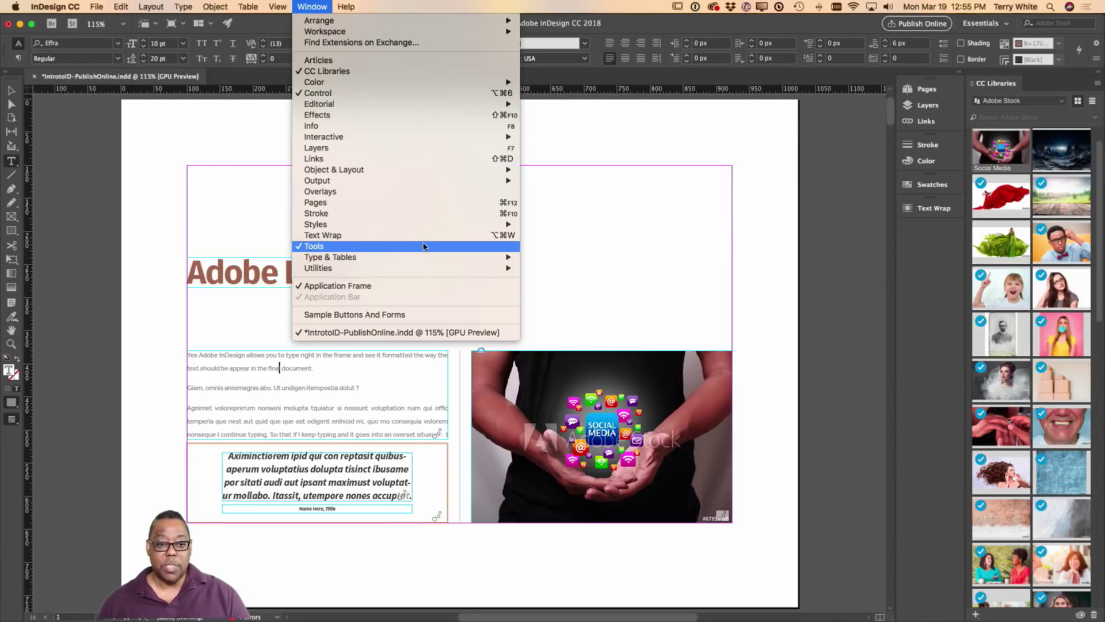
pyautogui.moveTo(427, 227)
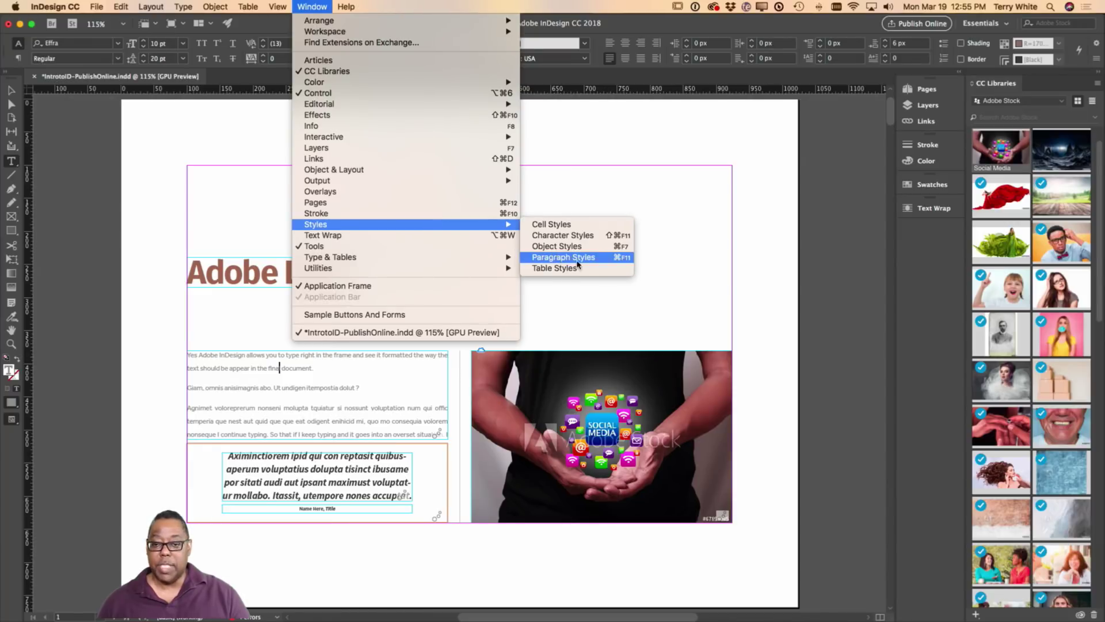
pyautogui.click(556, 257)
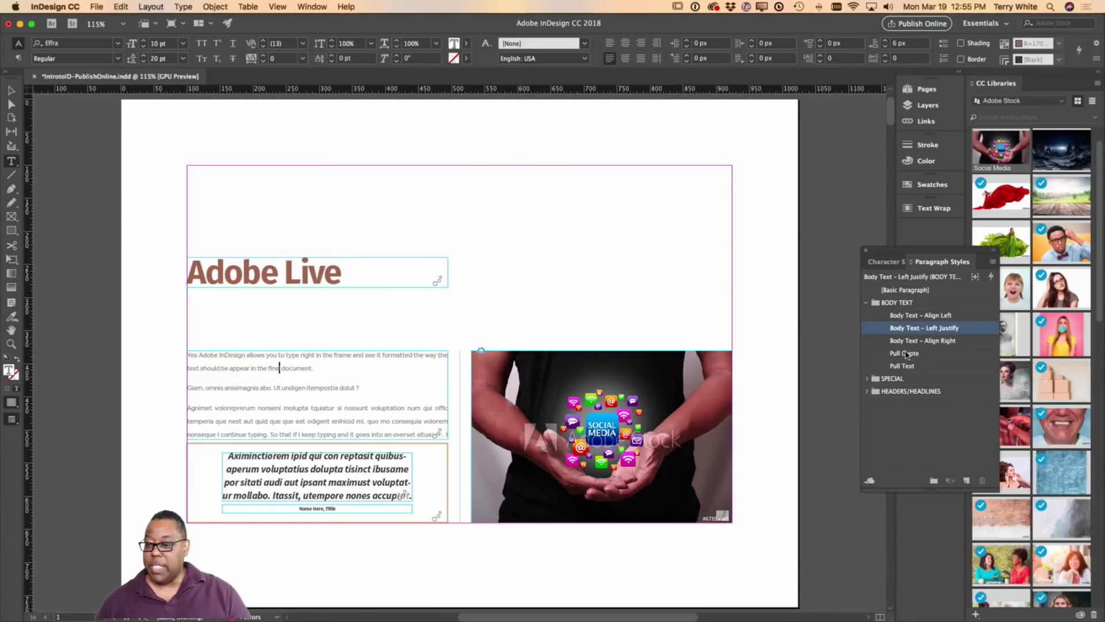
# Try the Align Right and Align Left body text styles on the first paragraph, ending with Body Text - Left Justify
pyautogui.click(911, 342)
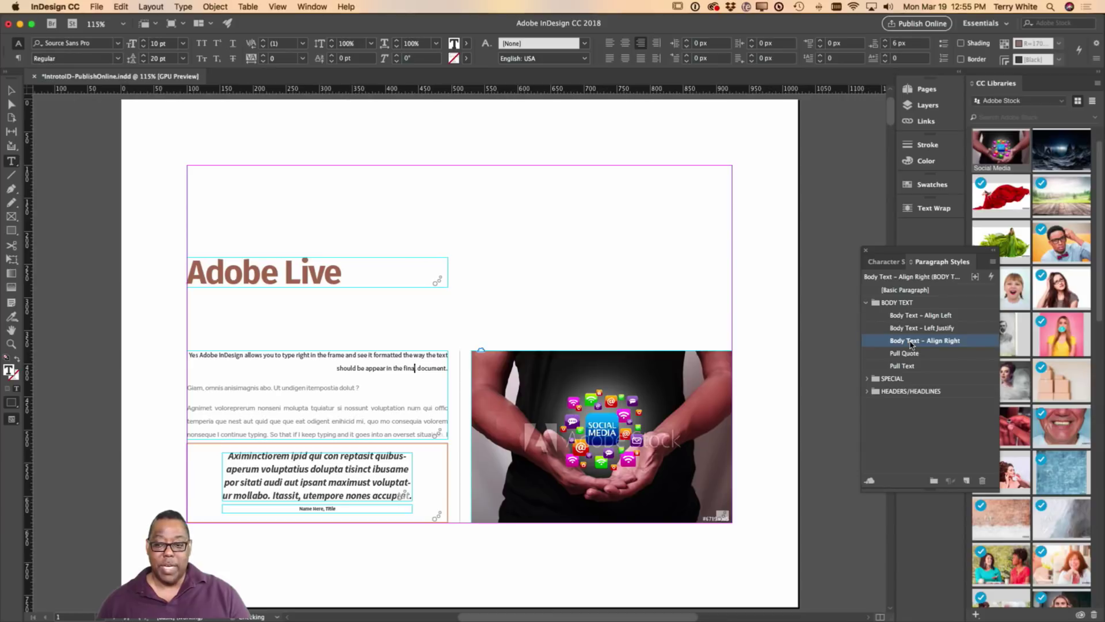
pyautogui.click(914, 329)
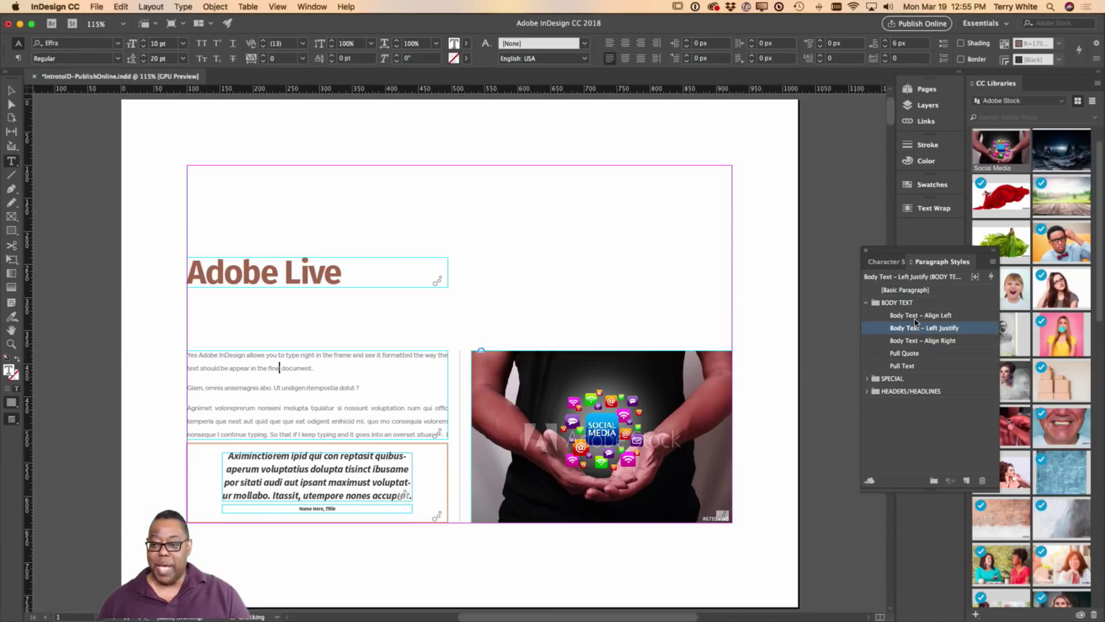
pyautogui.click(917, 316)
pyautogui.click(910, 329)
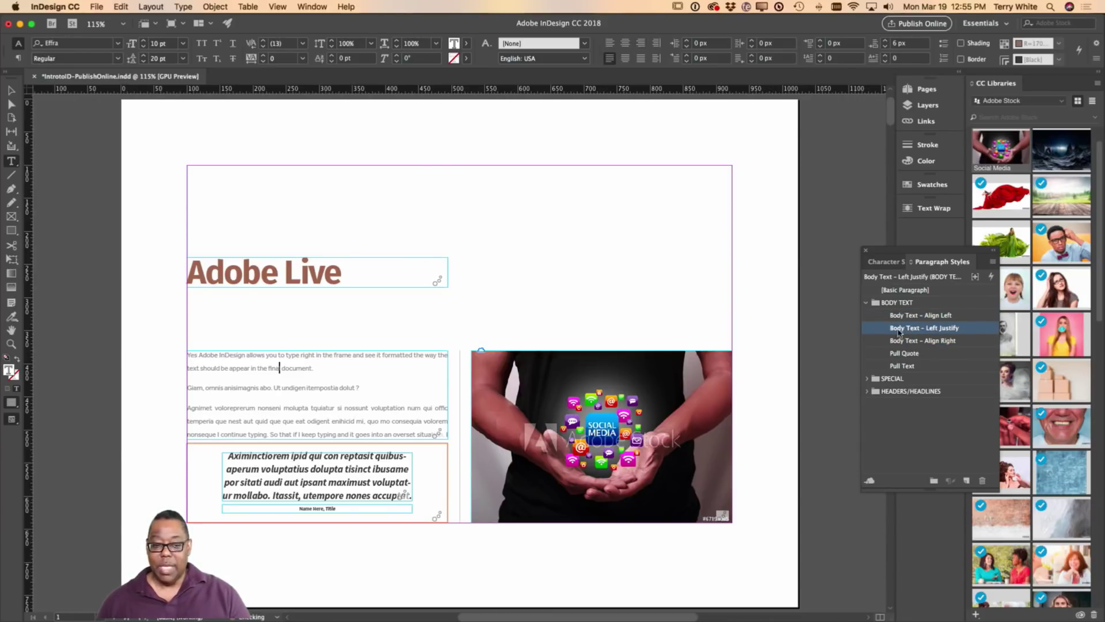
# Try the All Caps, Italic and 10pt, Regular character styles on the word "final", ending with Normal Case, 0 Tracking
pyautogui.doubleClick(272, 367)
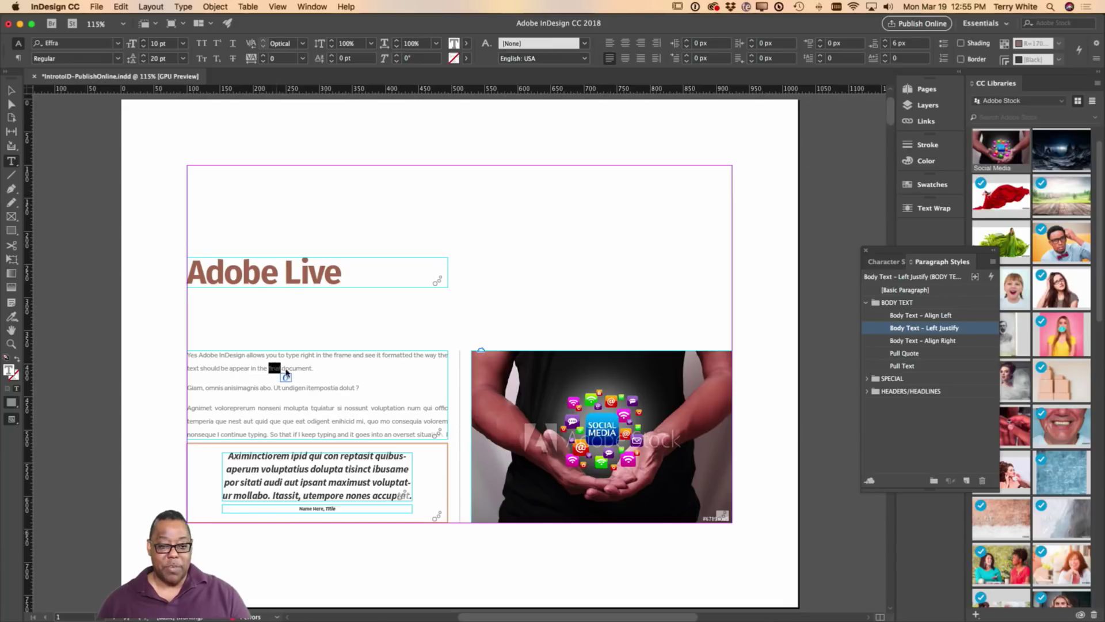
pyautogui.click(877, 262)
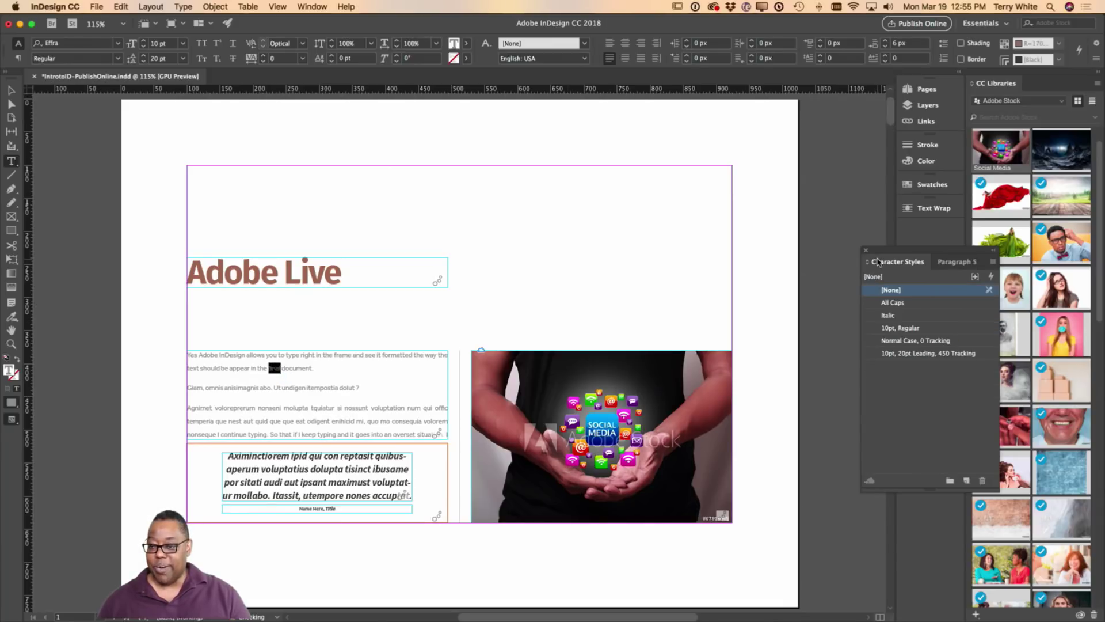
pyautogui.click(900, 303)
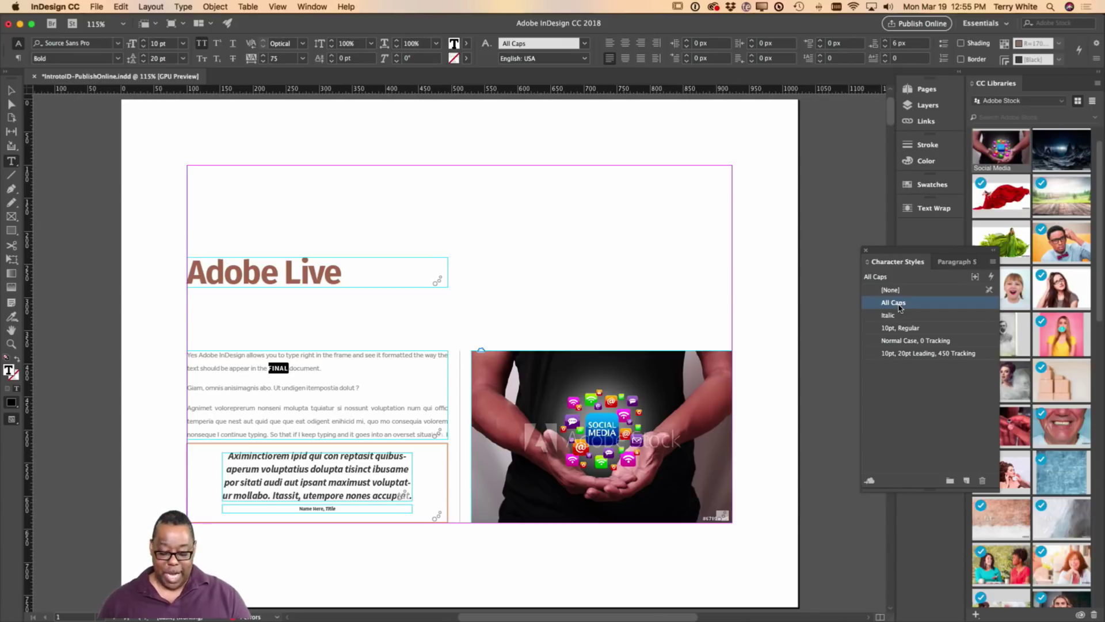
pyautogui.press('super+equal')
pyautogui.press('super+equal')
pyautogui.press('super+equal')
pyautogui.press('super+equal')
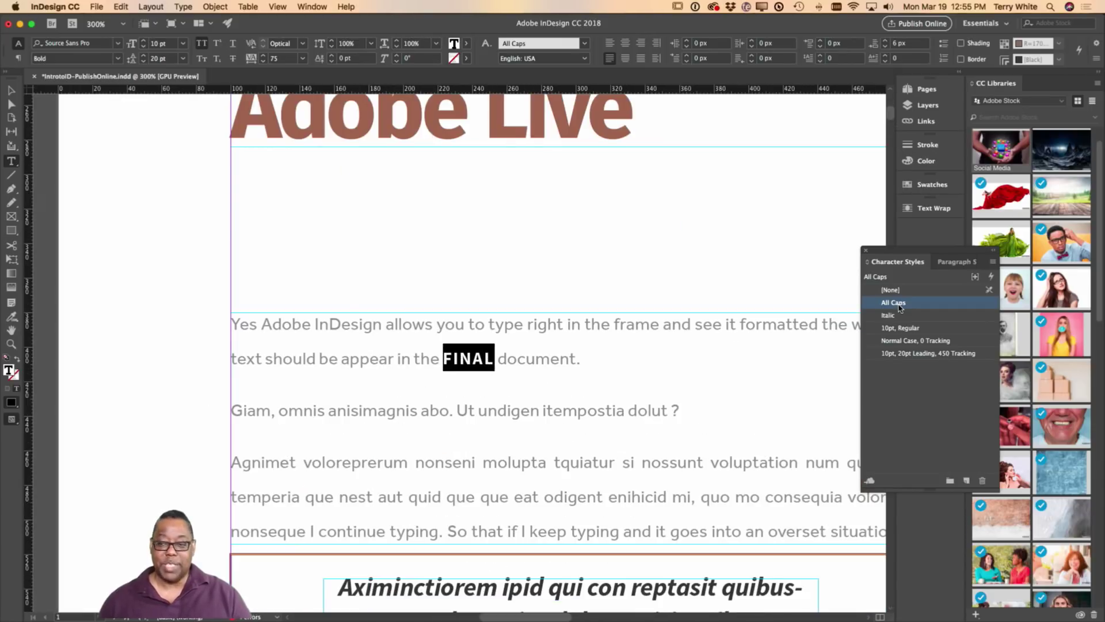
pyautogui.click(898, 315)
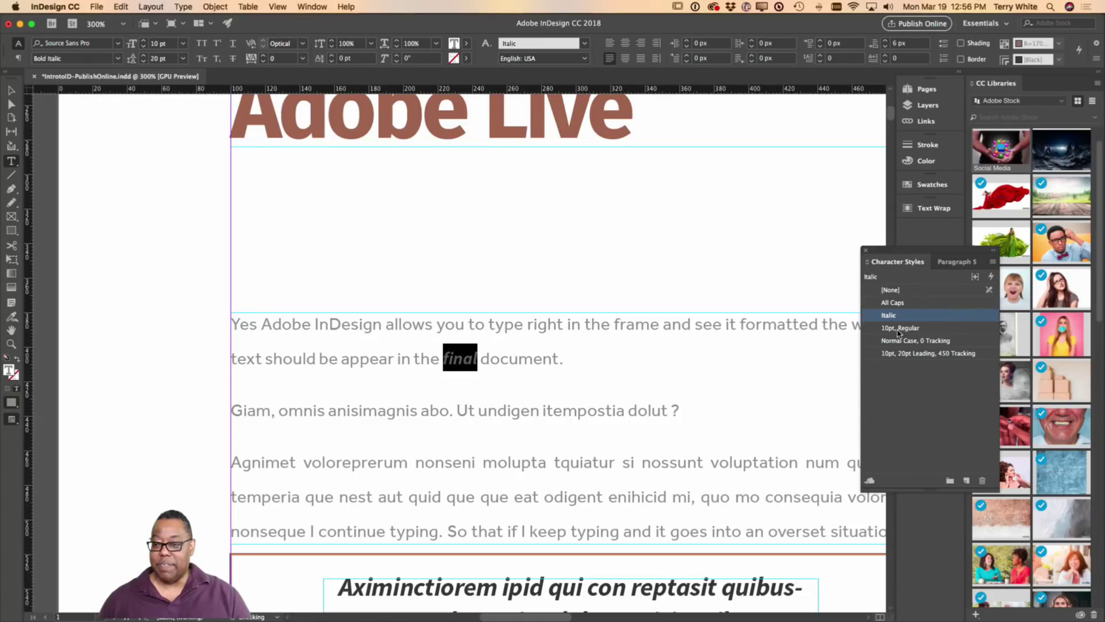
pyautogui.click(899, 328)
pyautogui.click(900, 341)
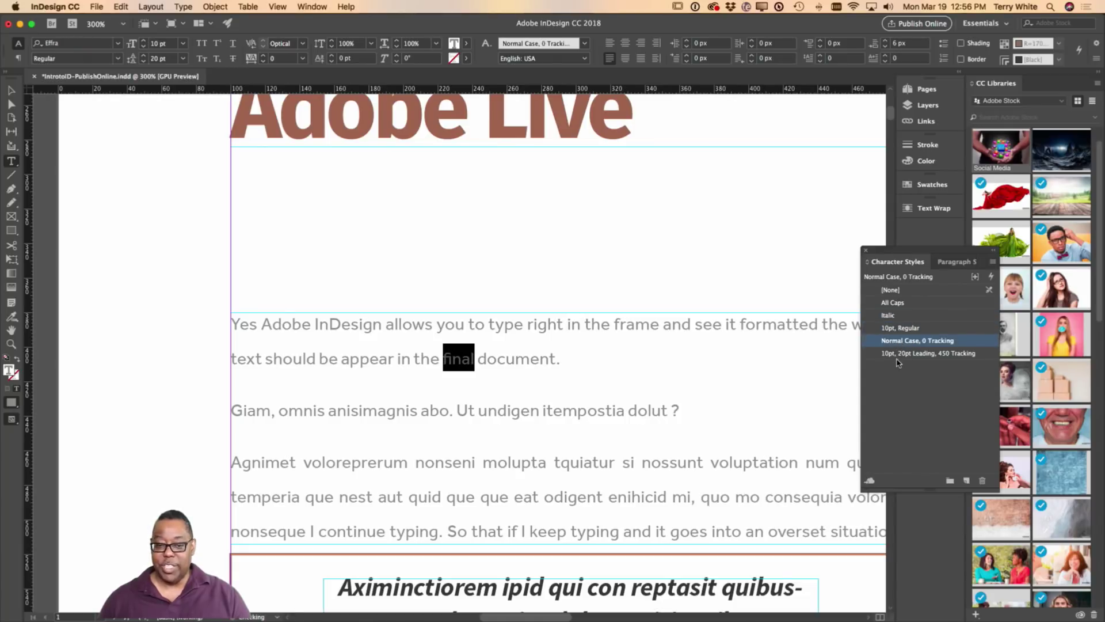
# Apply the All Caps character style to the word "final" in the first body paragraph
pyautogui.click(894, 303)
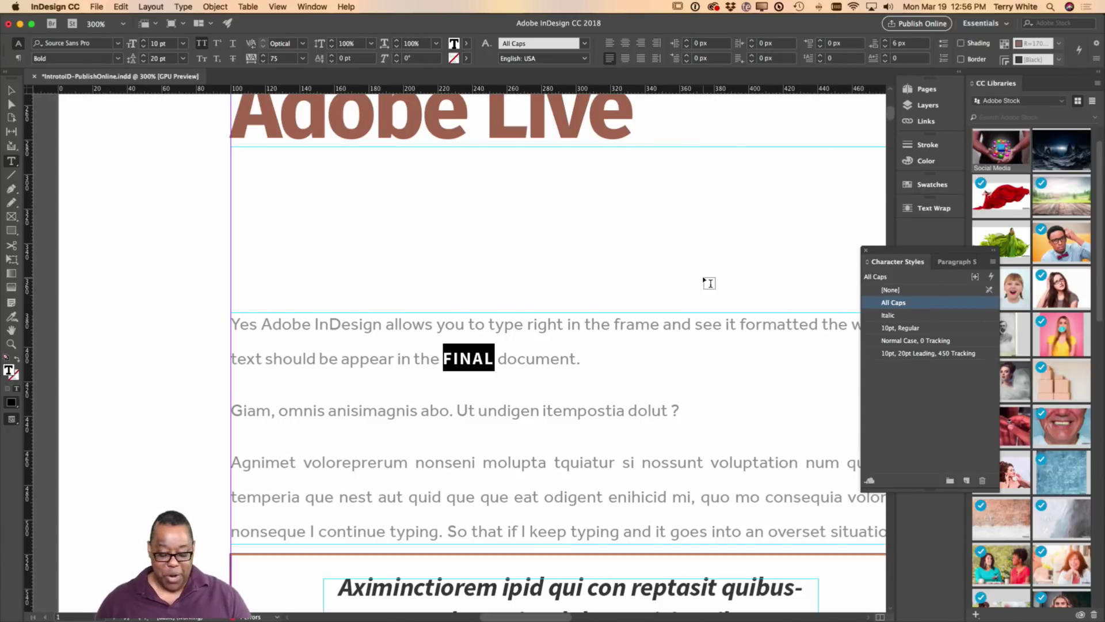
pyautogui.press('super+0')
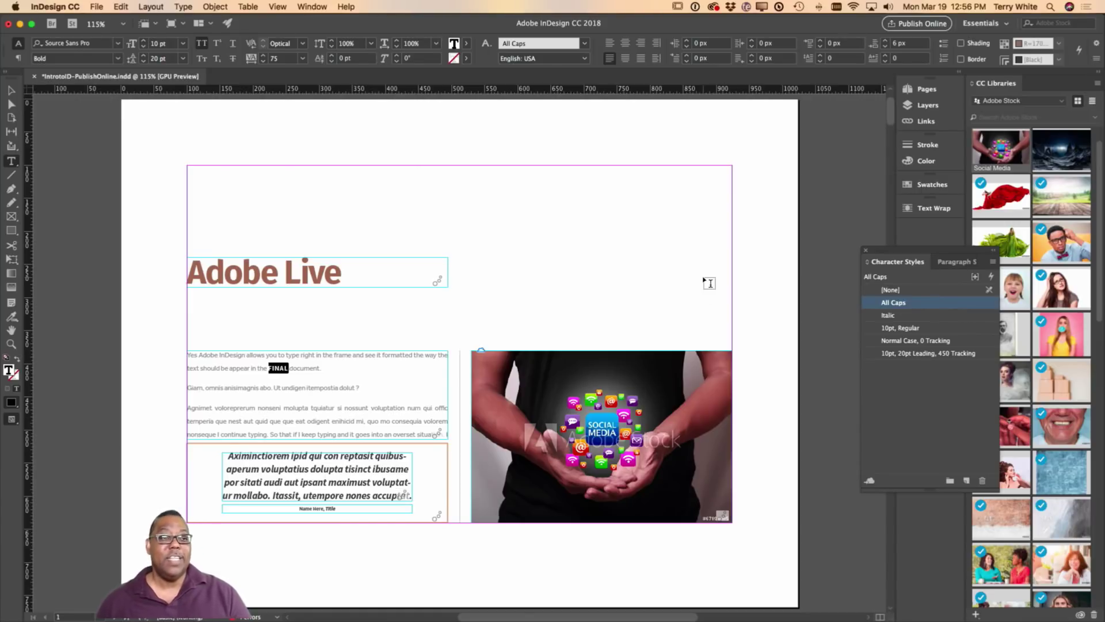
# Open the Publish Online Dashboard in the browser and check the publication analytics for IntrotoID-PublishOnline
pyautogui.click(96, 6)
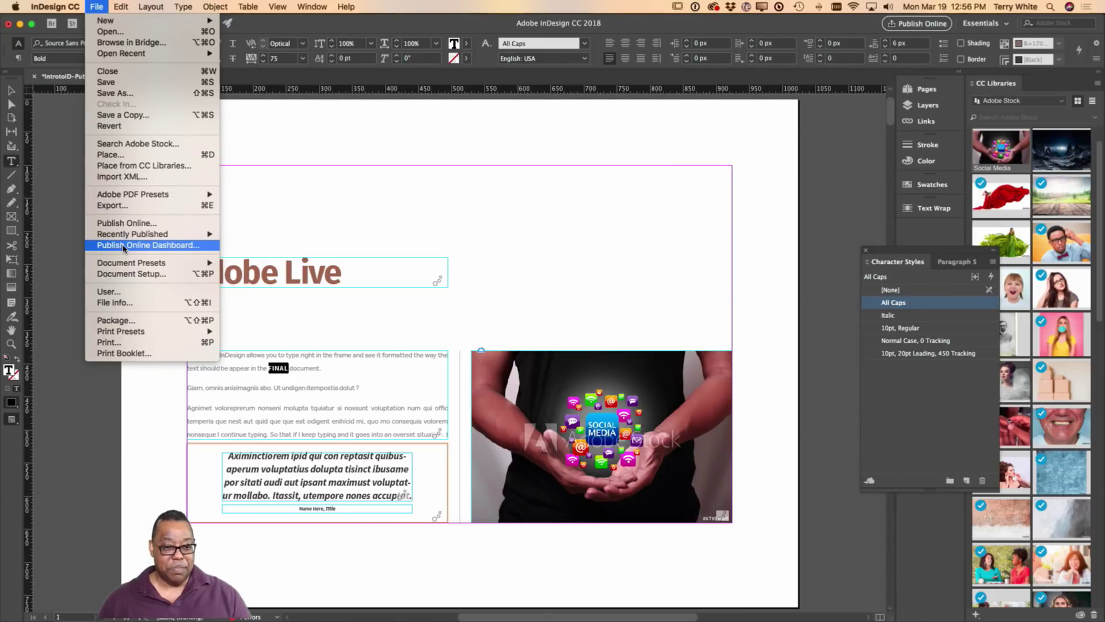
pyautogui.click(123, 245)
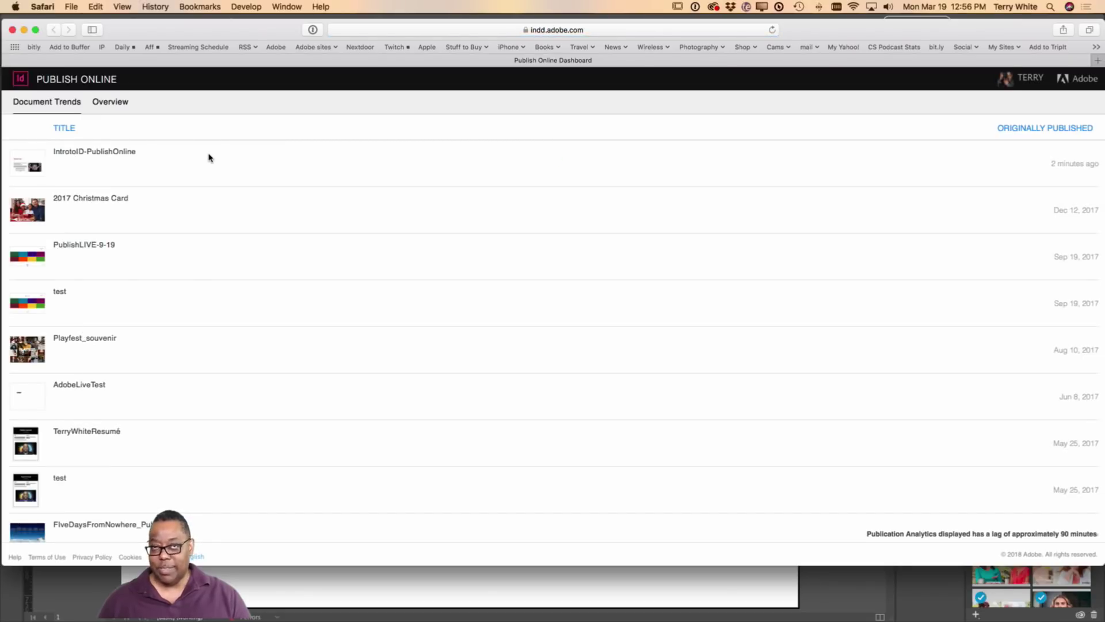
pyautogui.moveTo(140, 165)
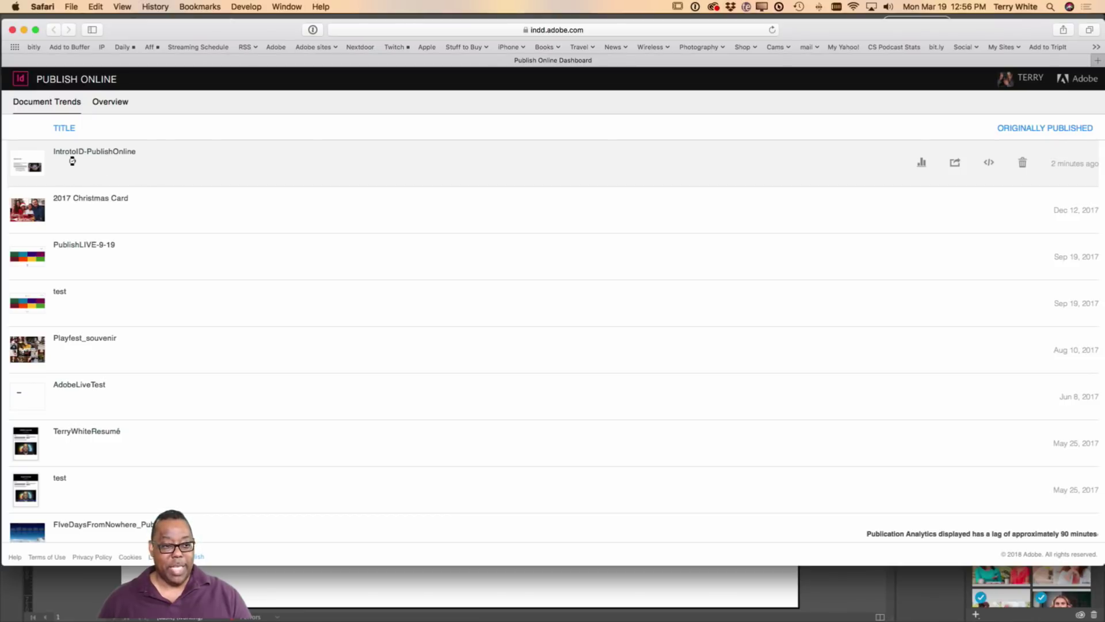
pyautogui.click(921, 166)
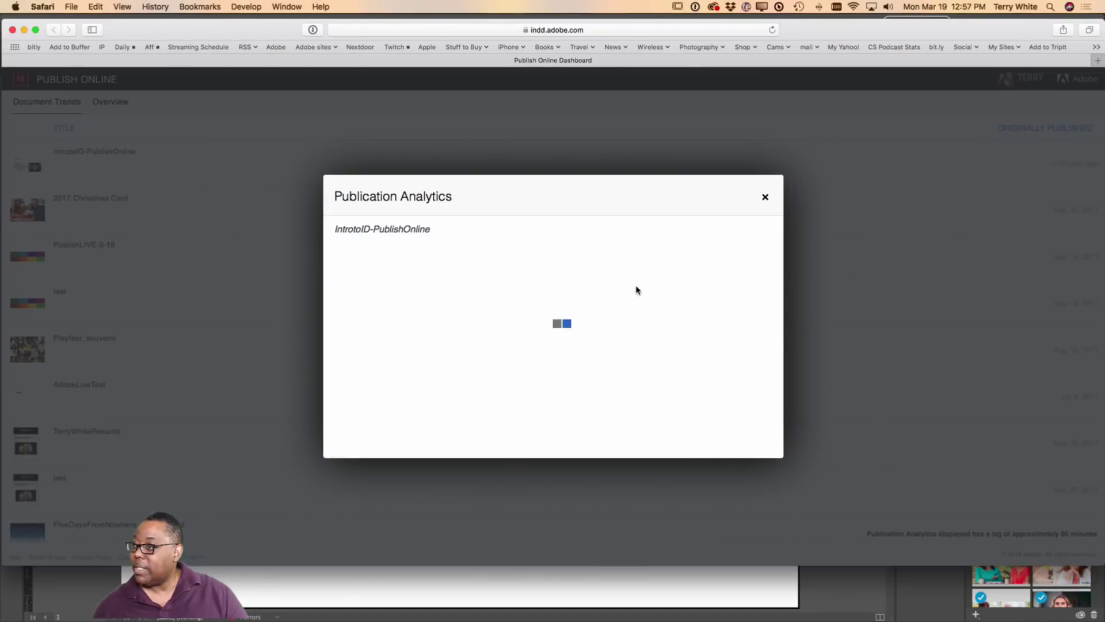
pyautogui.click(765, 197)
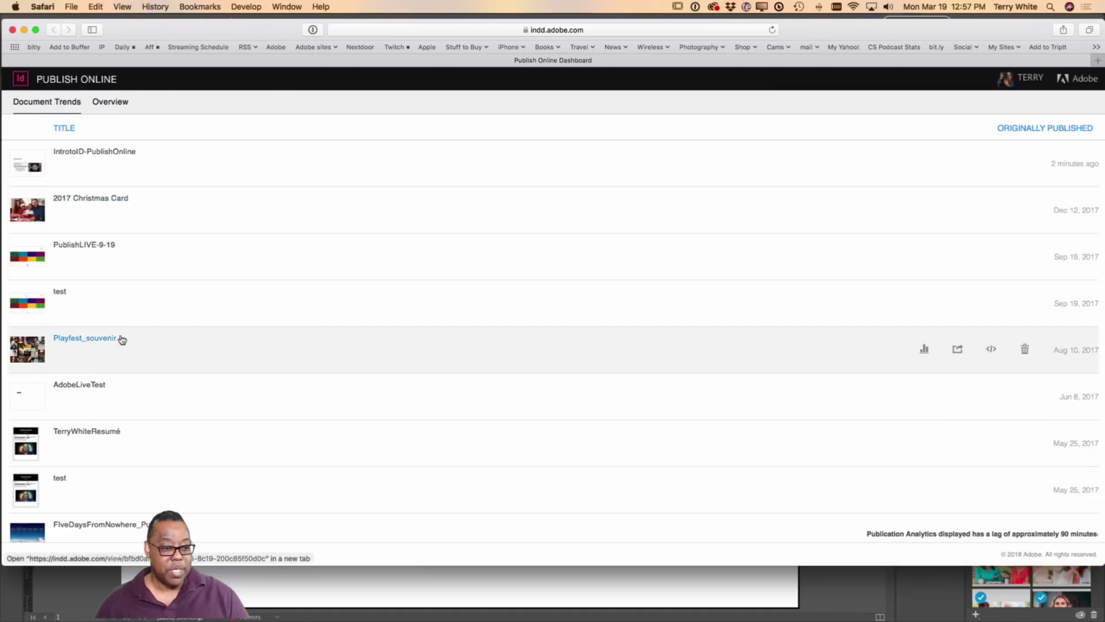
# View the published FIveDaysFromNowhere_Publish.indd document, return to the dashboard and bring up its publication analytics
pyautogui.click(286, 535)
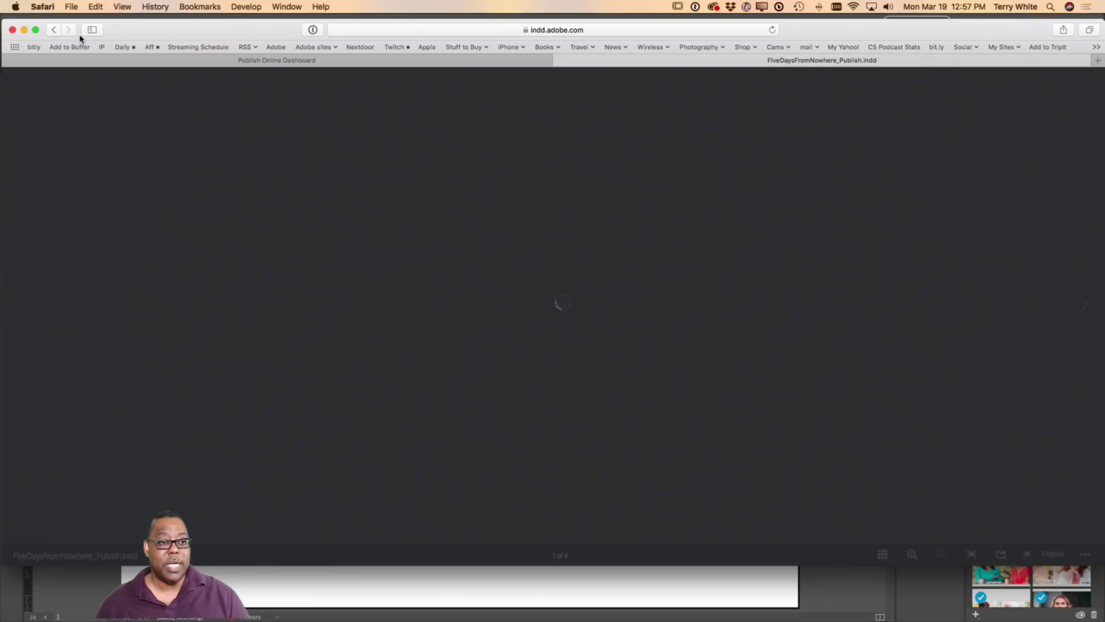
pyautogui.click(53, 30)
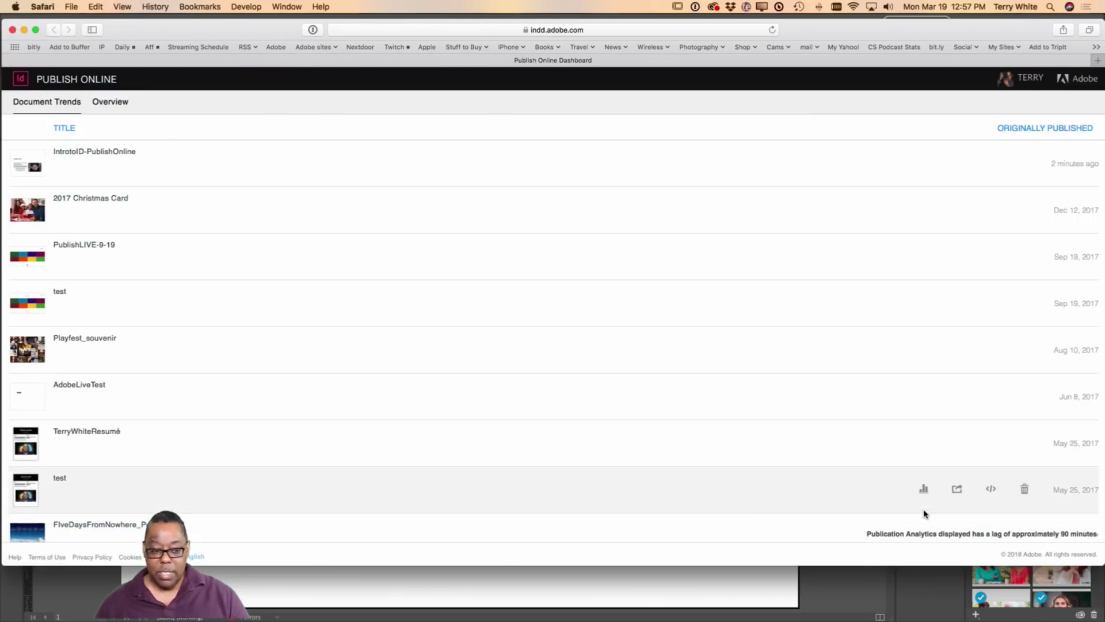
pyautogui.scroll(-2, 950, 525)
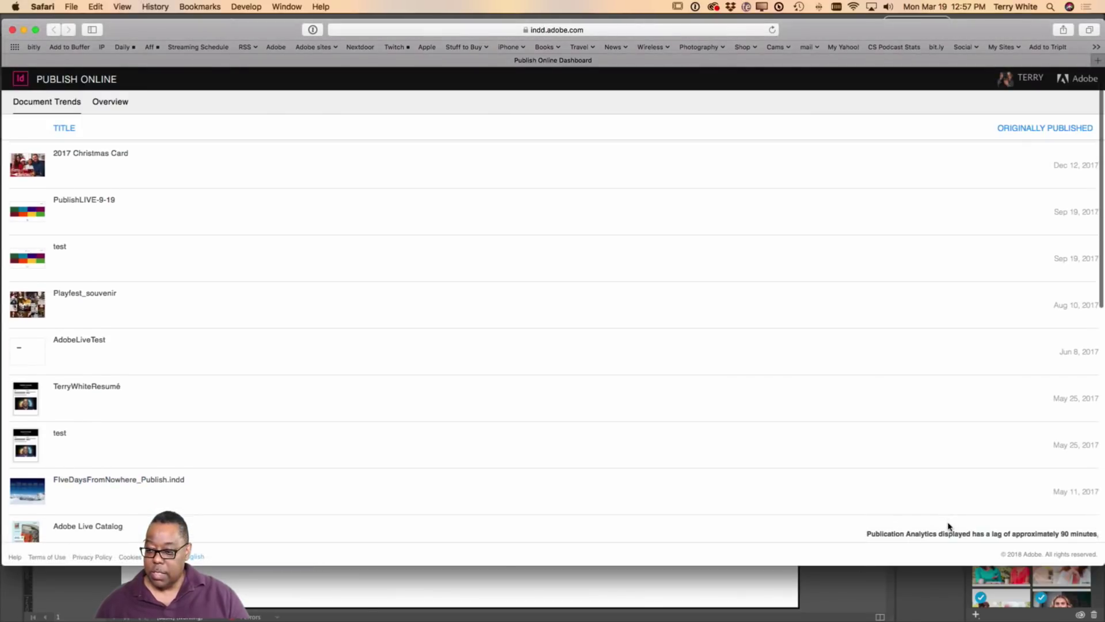
pyautogui.click(925, 491)
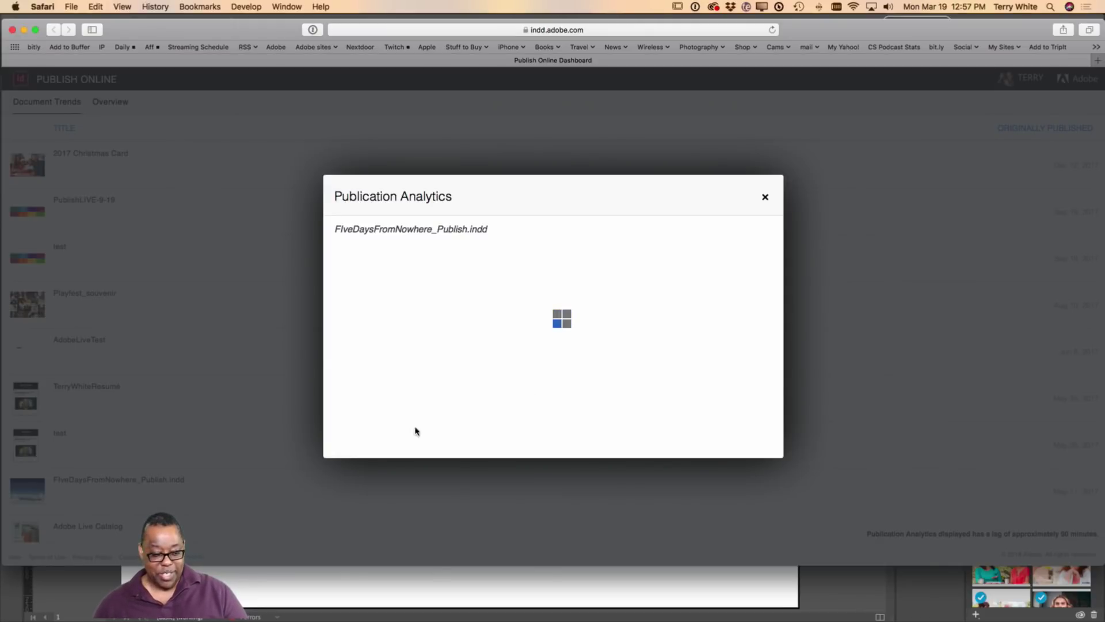
# Switch to Finder to preview the analytics image Screenshot 2018-03-13 11.02.51, and close both the preview and the dashboard's analytics window
pyautogui.moveTo(73, 614)
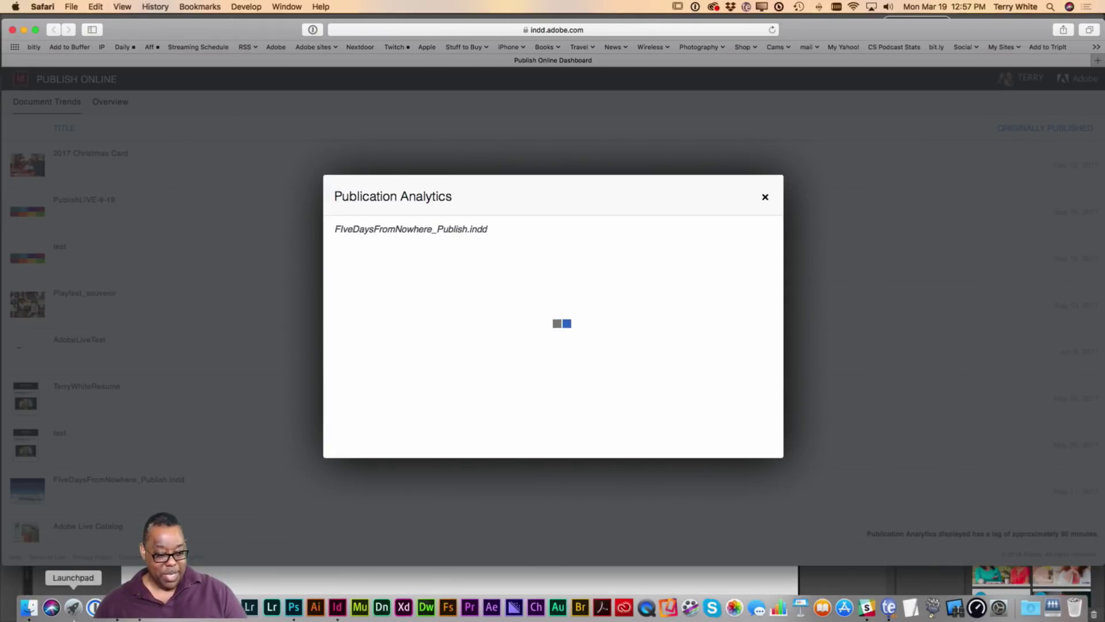
pyautogui.click(29, 607)
pyautogui.moveTo(372, 137); pyautogui.dragTo(1104, 138)
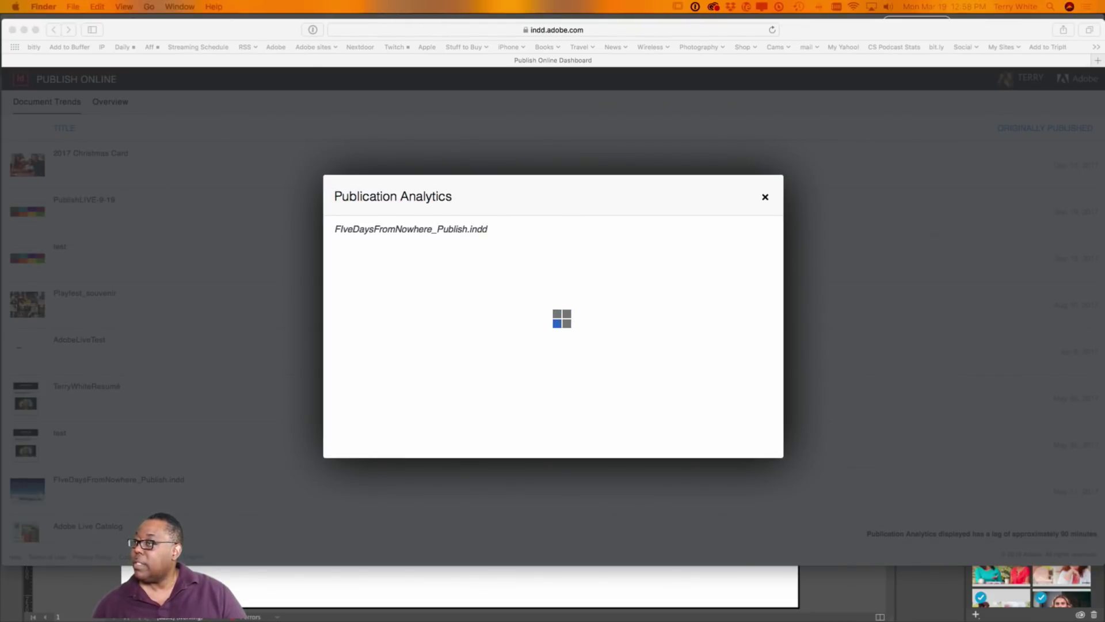
pyautogui.press('space')
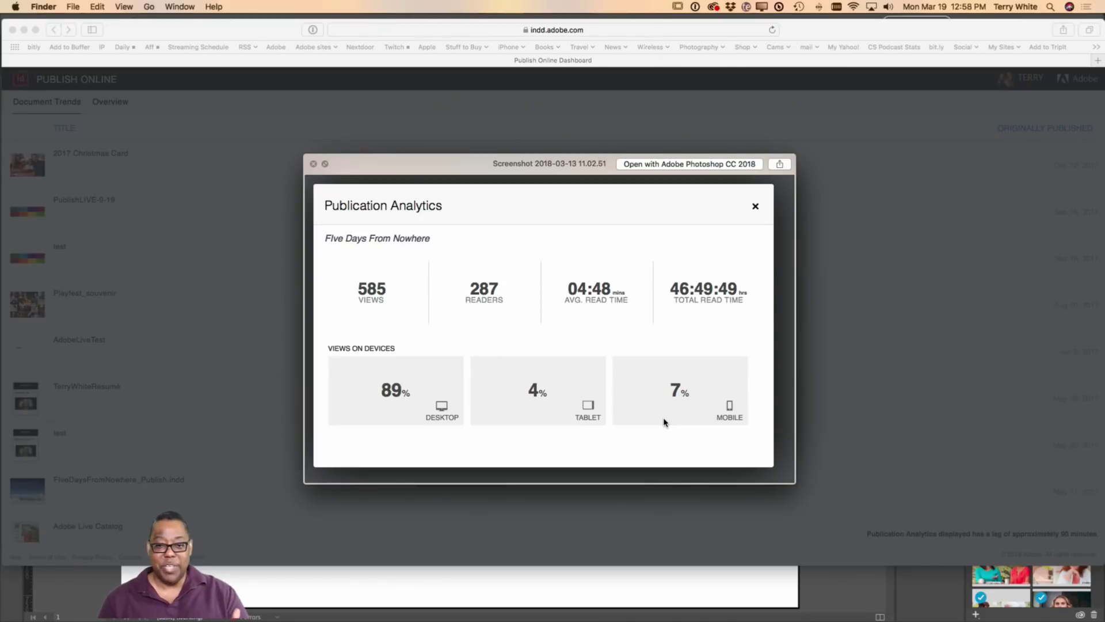
pyautogui.click(314, 165)
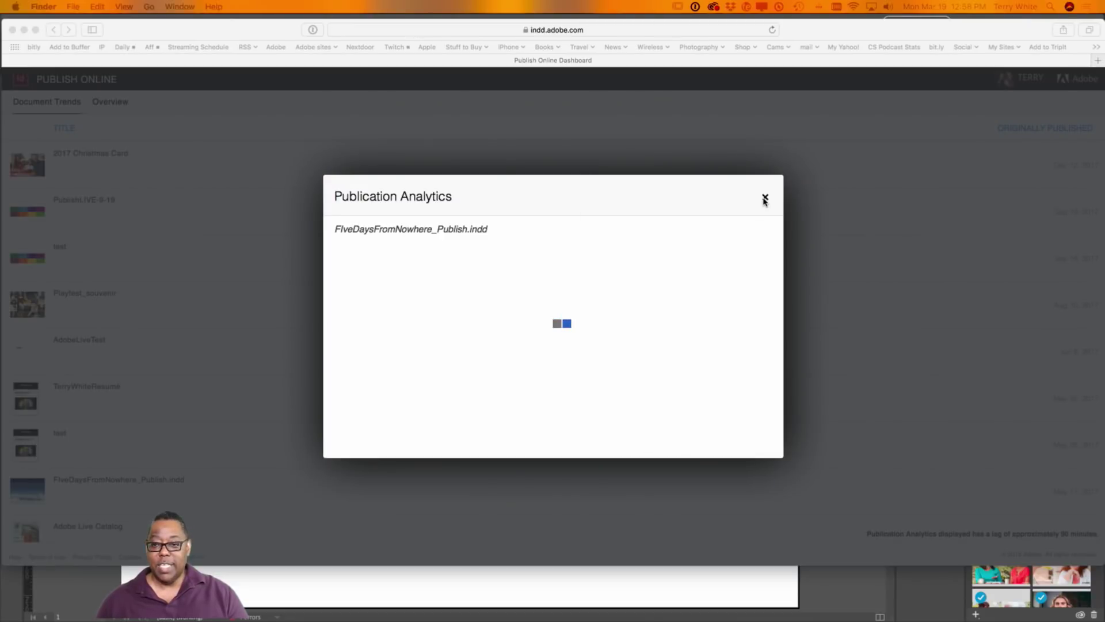
pyautogui.click(765, 199)
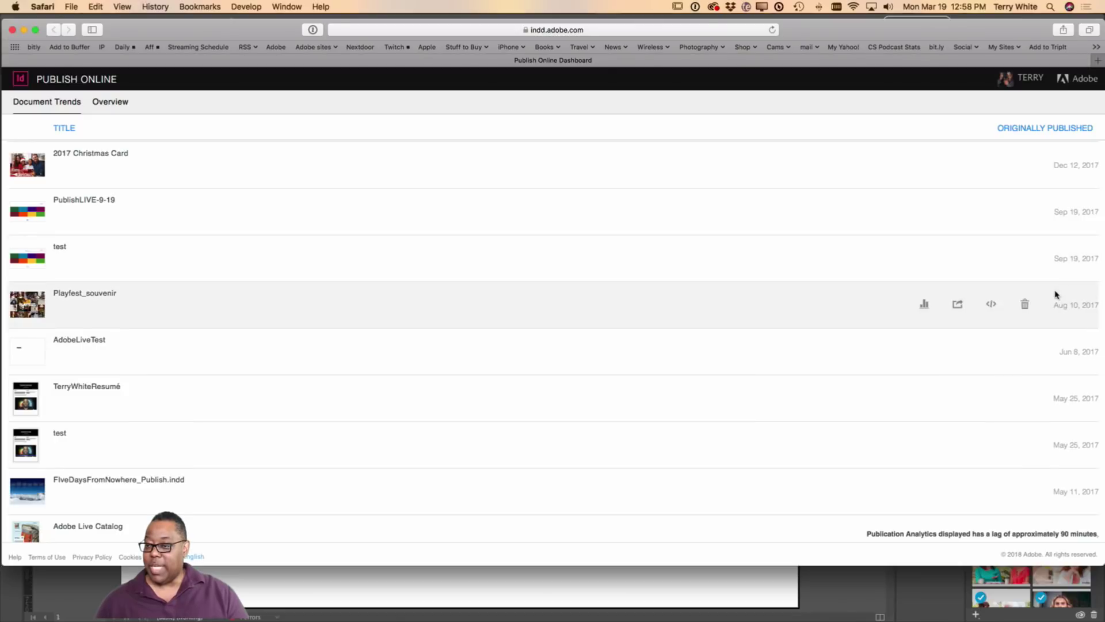
# Display the embed options and embed code for Playfest_souvenir and for IntrotoID-PublishOnline
pyautogui.click(991, 304)
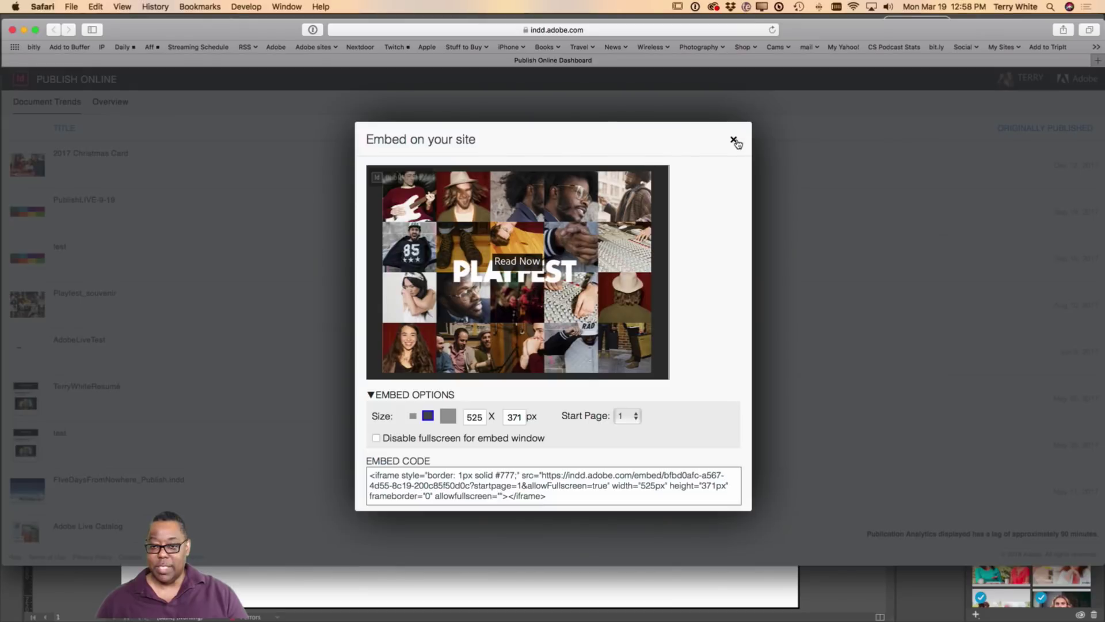
pyautogui.click(734, 140)
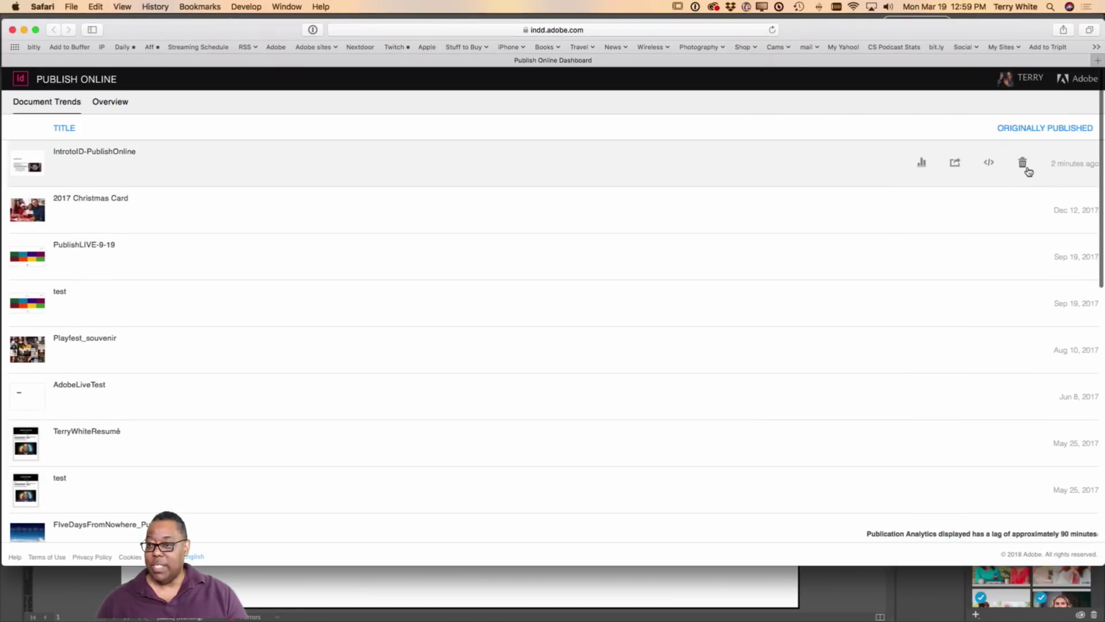
pyautogui.click(989, 163)
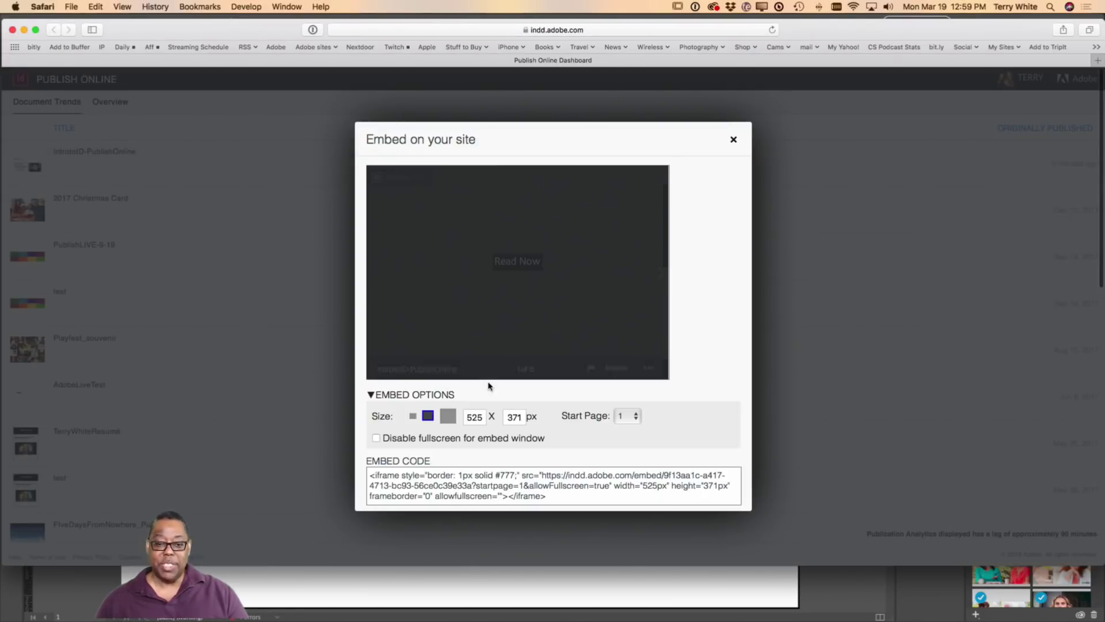